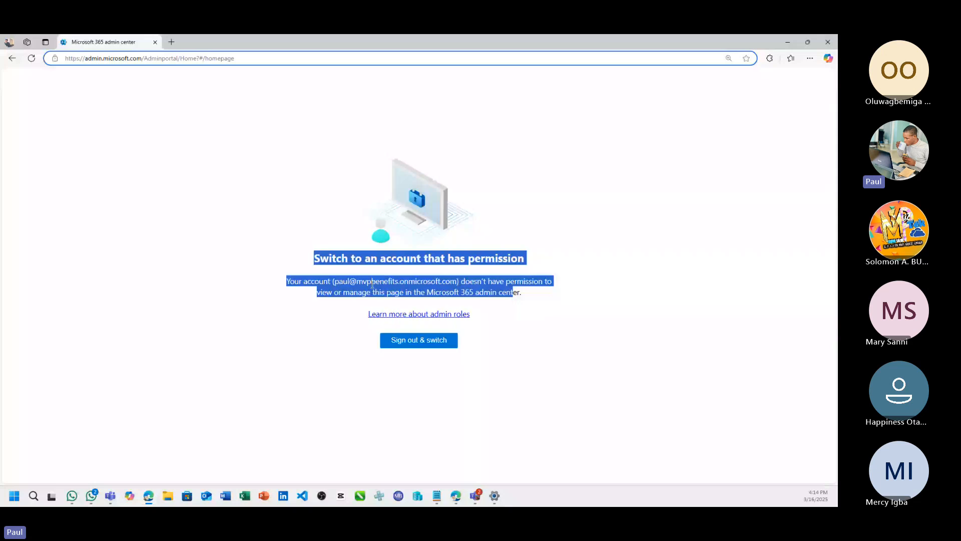
Step: Highlight the signed-in account's e-mail in the permission message, then use 'Sign out & switch'
click(337, 281)
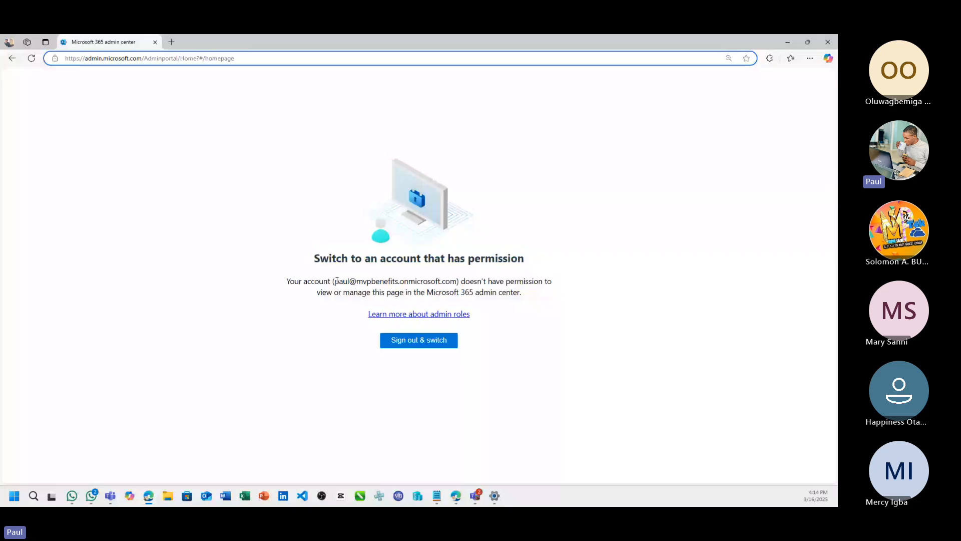
drag(335, 281, 457, 283)
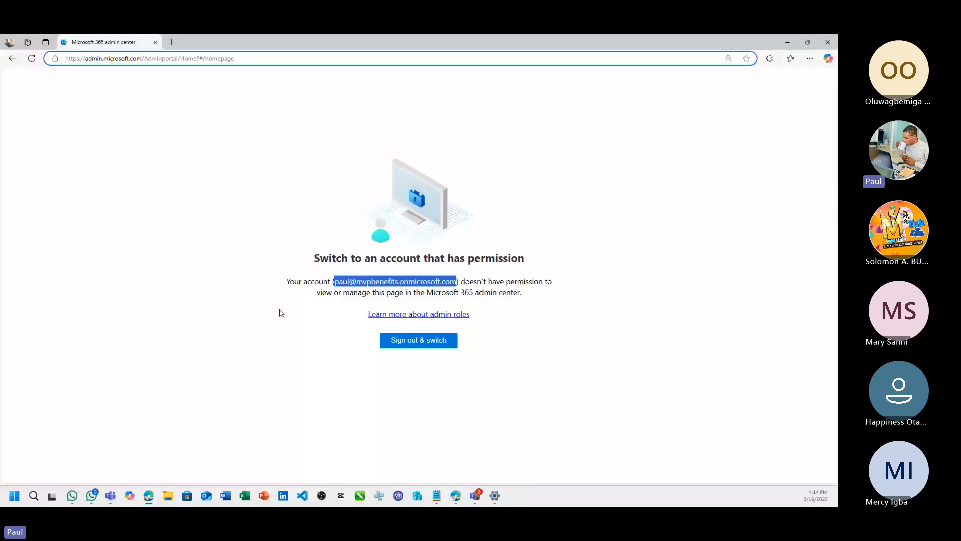
click(283, 389)
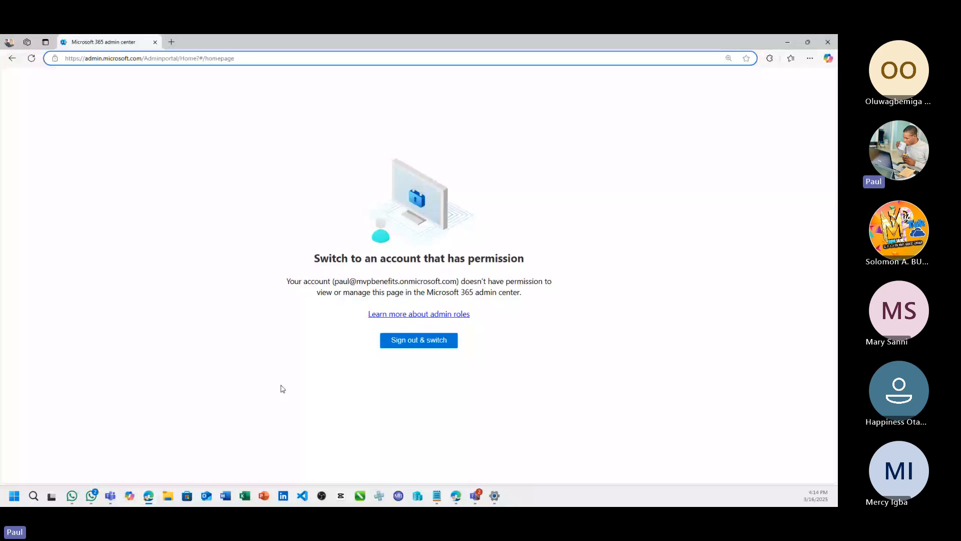
click(440, 340)
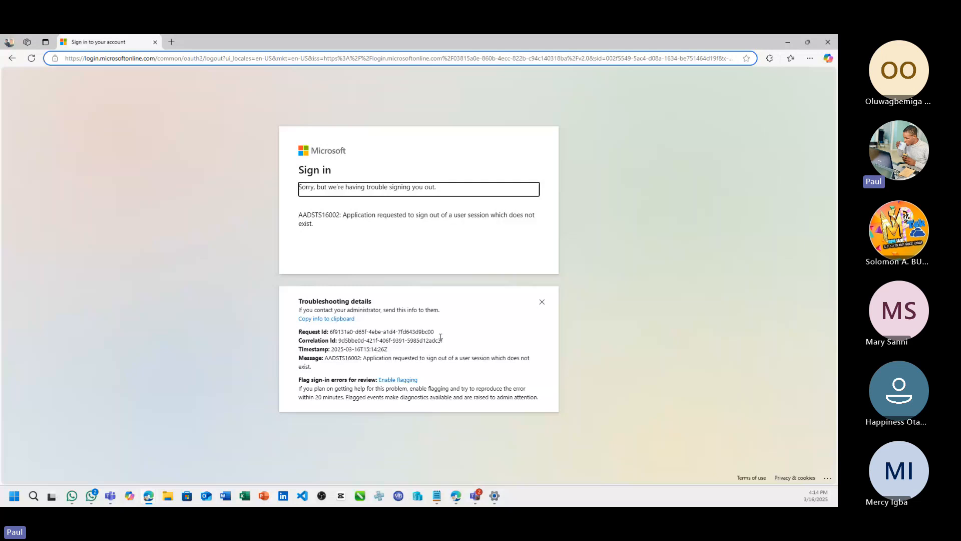
Step: Go to cmd.ms in a new tab and follow its Microsoft 365 Admin link
click(171, 42)
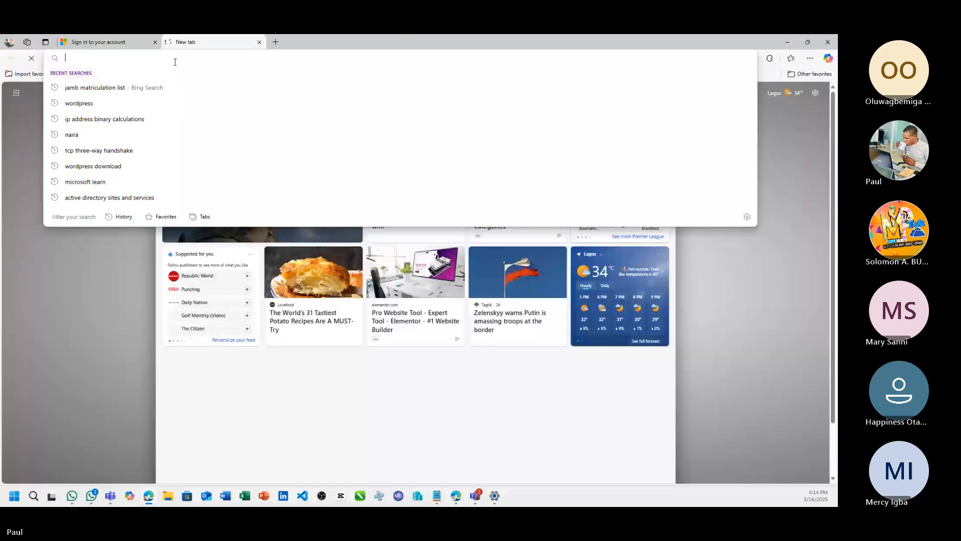
text(cmd.s)
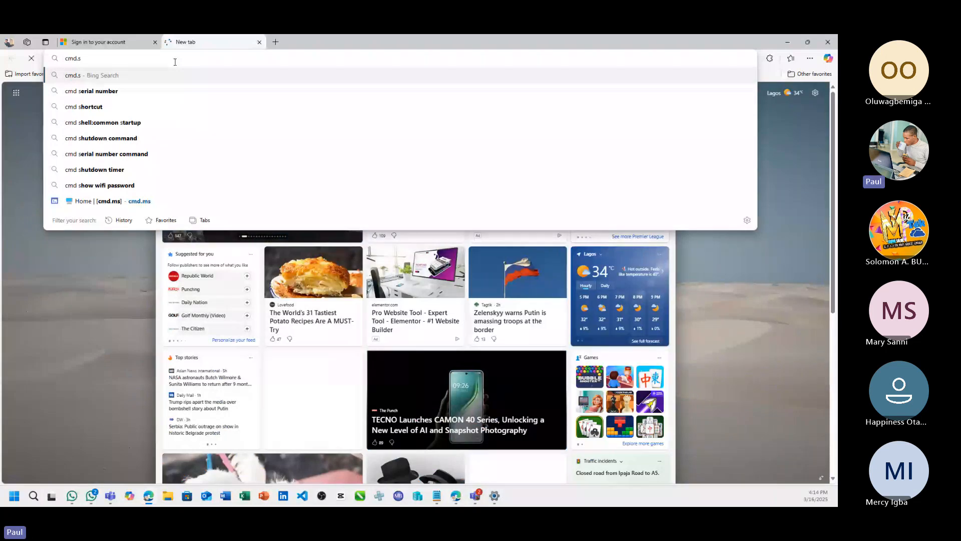
key(BackSpace)
text(ms)
key(Return)
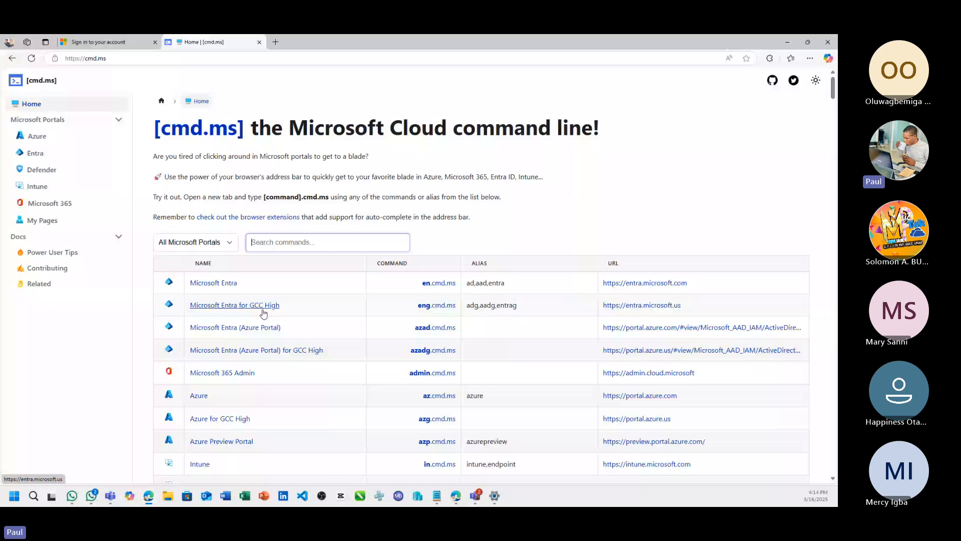
scroll(227, 245, down, 2)
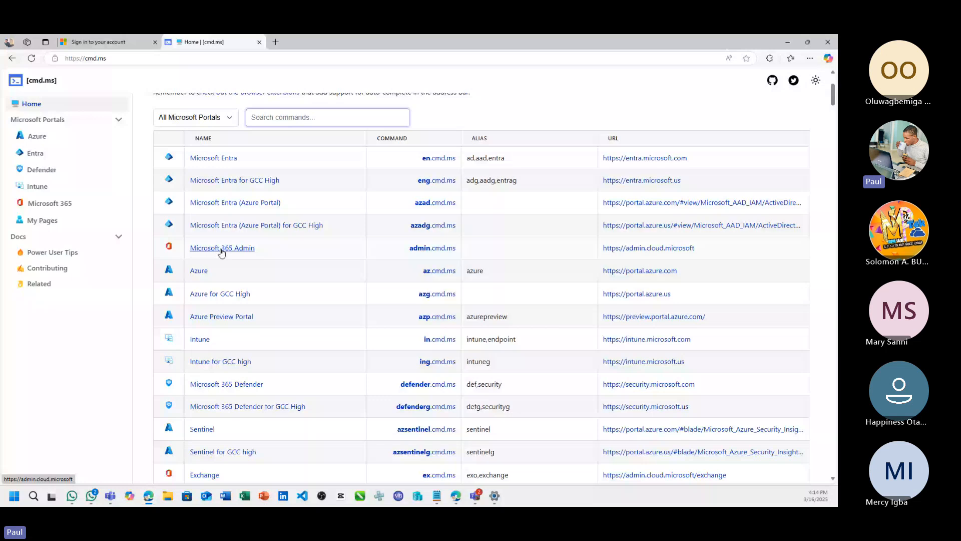
click(222, 249)
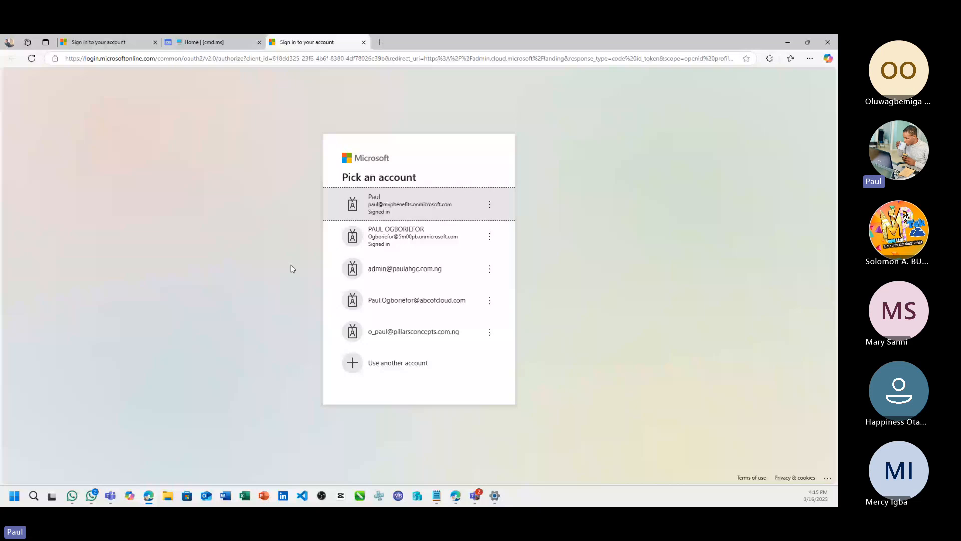
Step: Pick the tenant admin account and sign in with the saved password
click(423, 276)
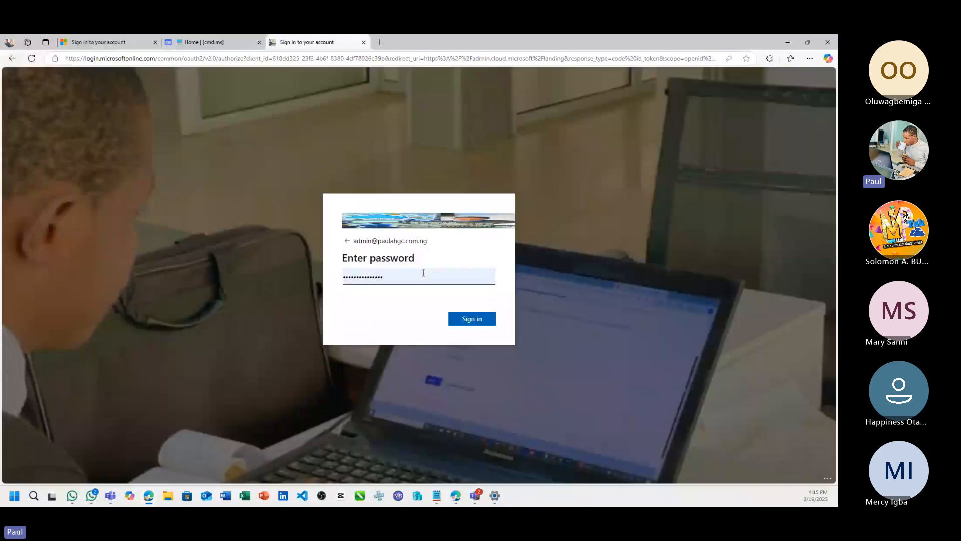
click(471, 319)
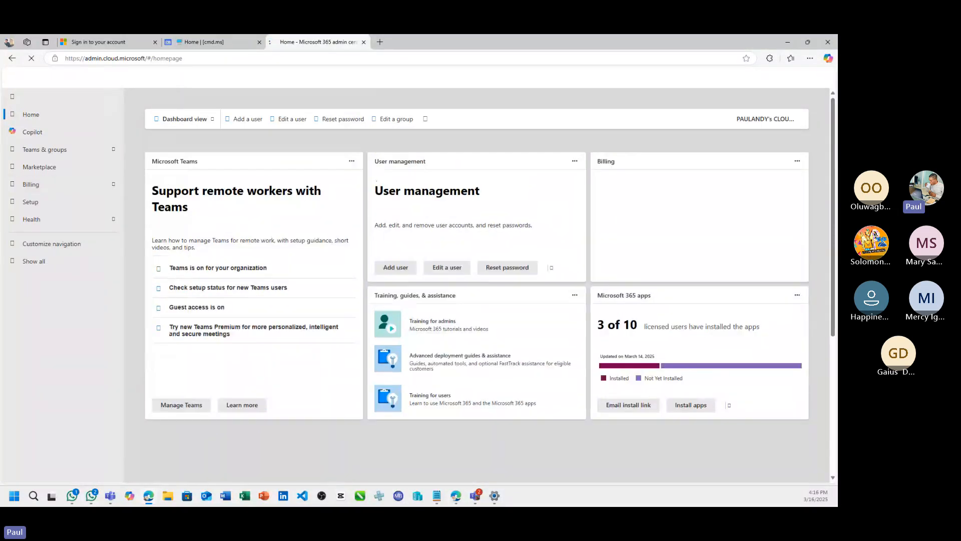
Step: Show all navigation sections, glance at the dashboard quick actions, and expand Users
click(30, 268)
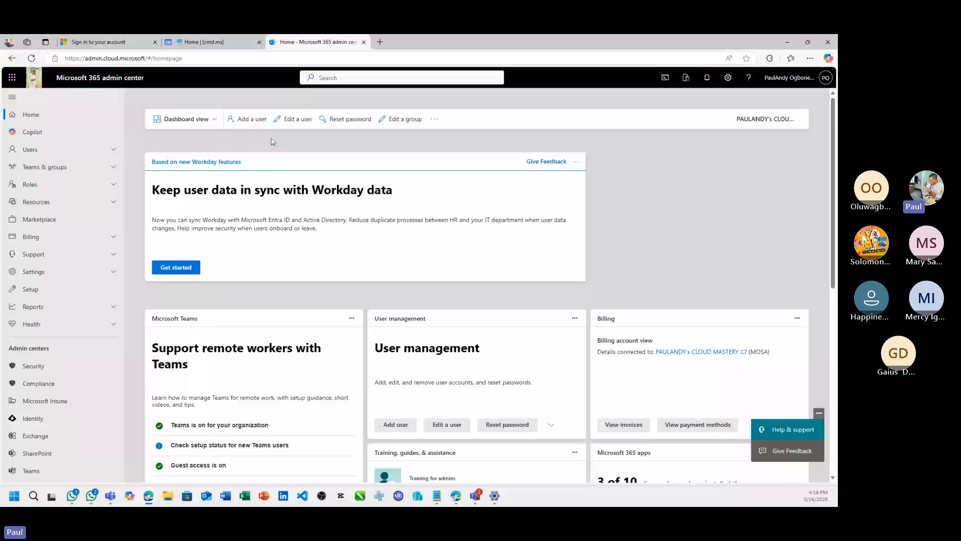
click(434, 120)
click(277, 148)
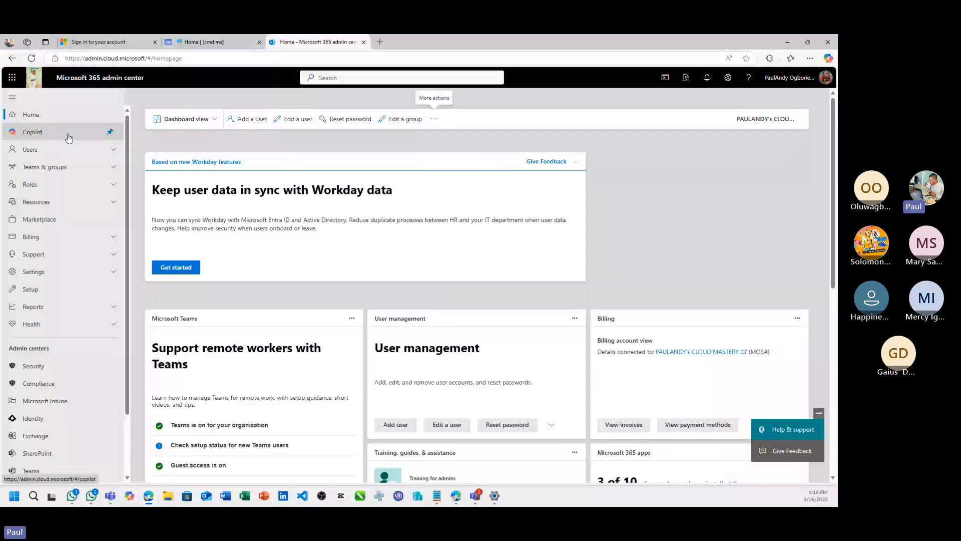
click(114, 149)
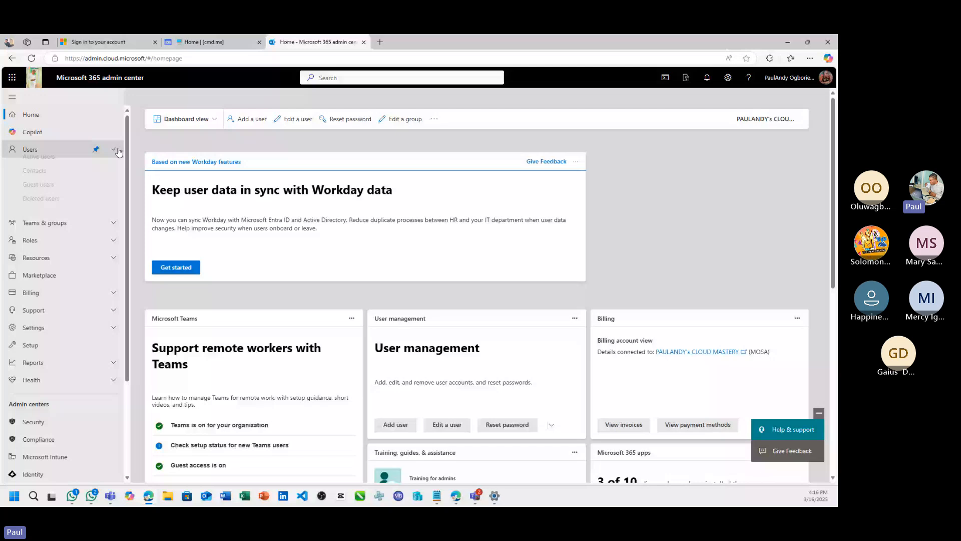
click(118, 151)
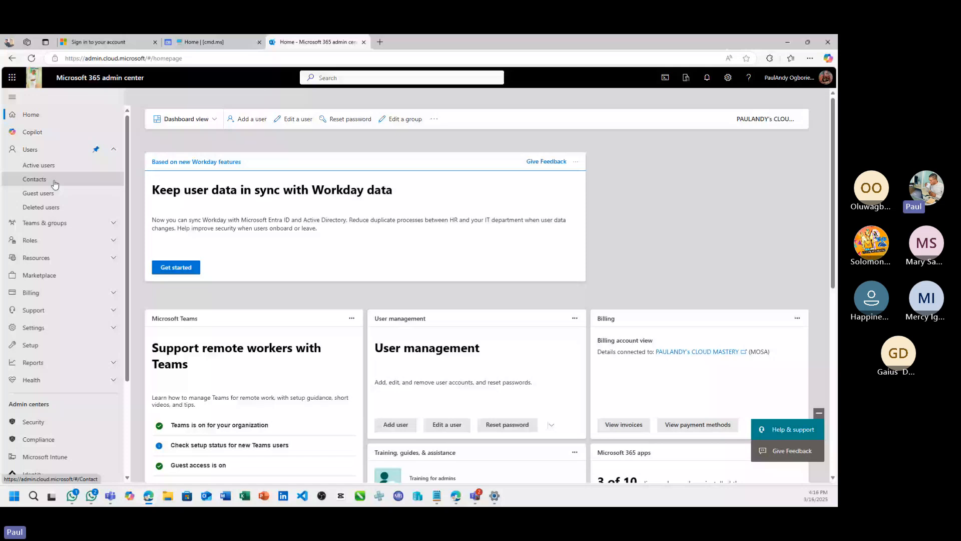
Step: Expand and collapse Teams & groups, then expand the Roles section
click(114, 150)
click(114, 167)
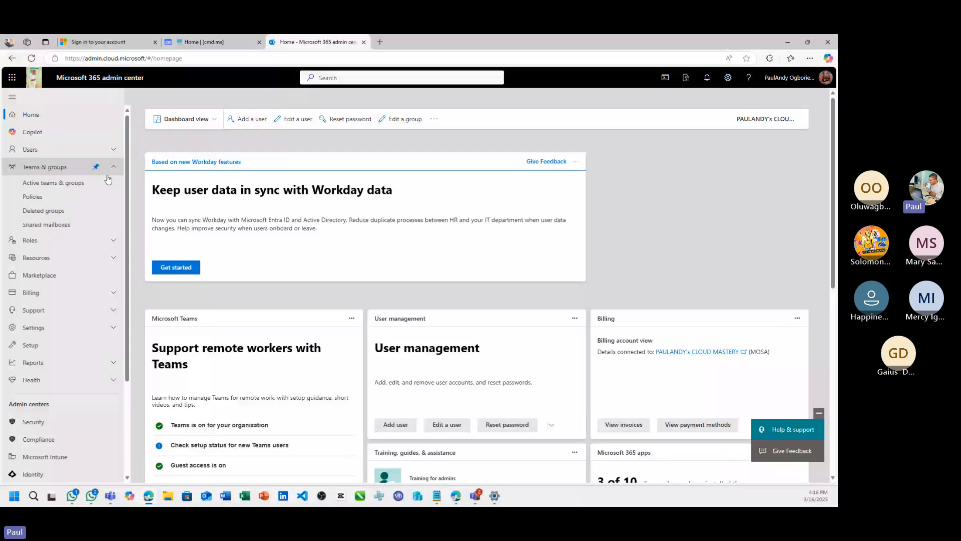
click(108, 182)
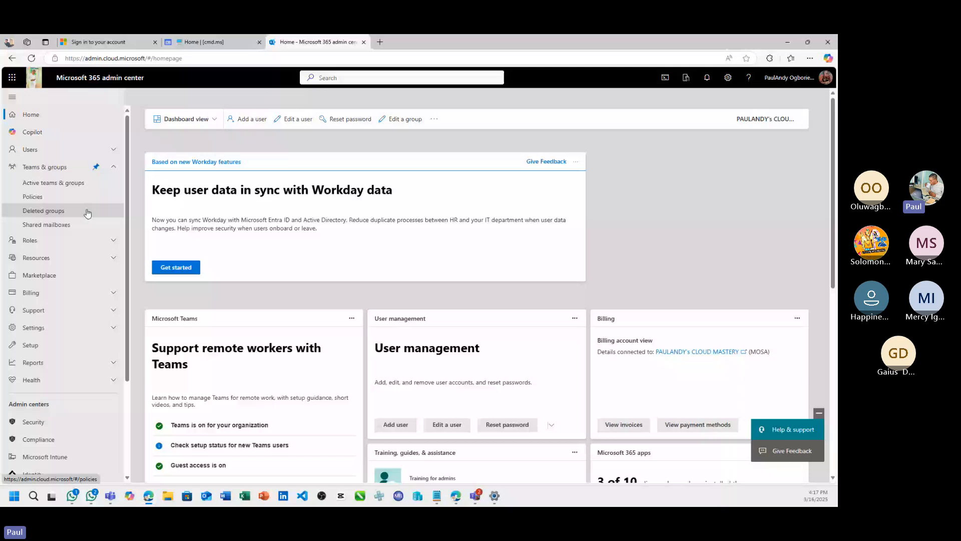
click(114, 167)
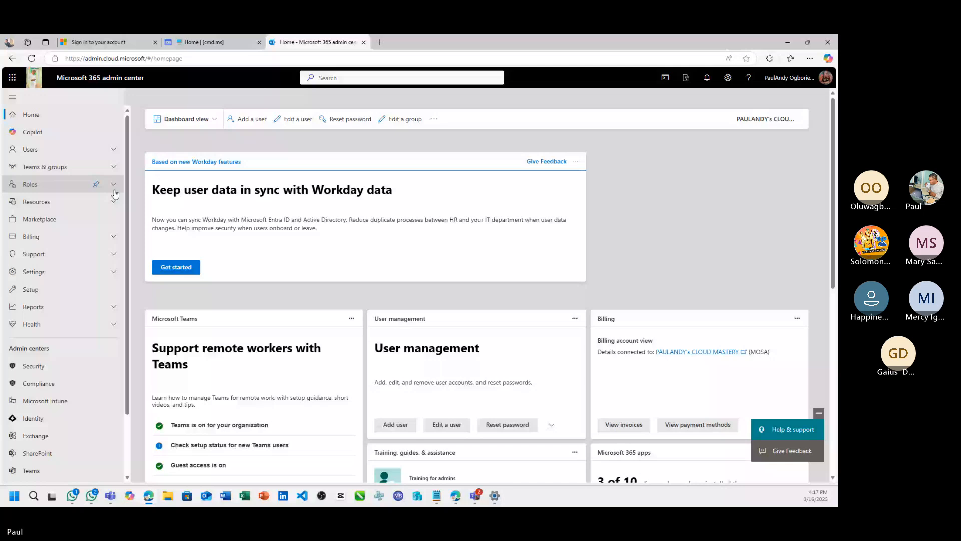
click(114, 189)
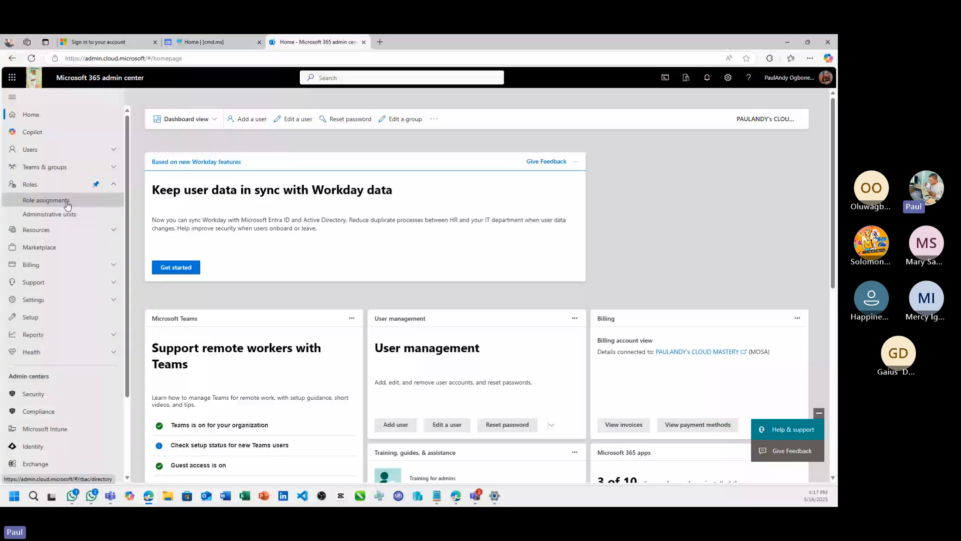
Step: Go to Role assignments, browse the list, and select the AI Administrator role
click(67, 203)
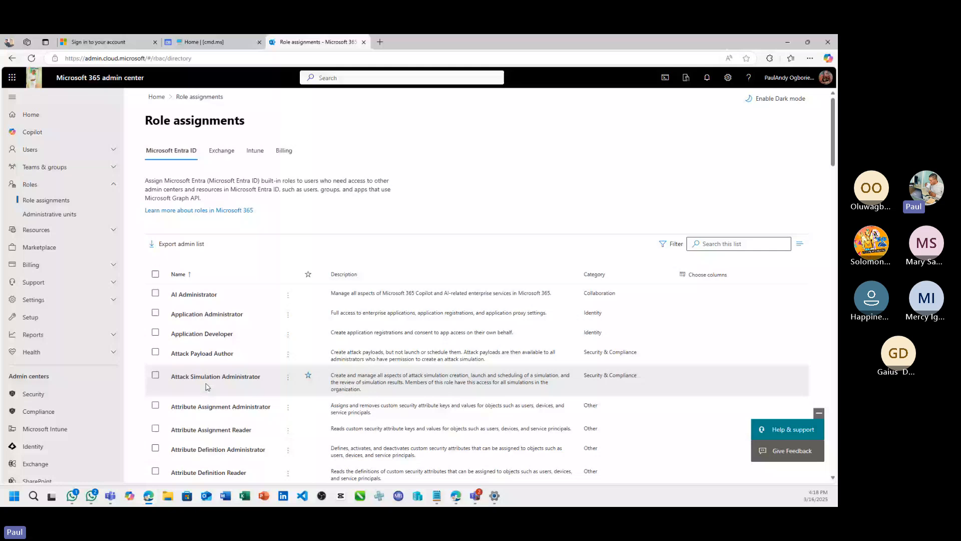
scroll(207, 387, down, 3)
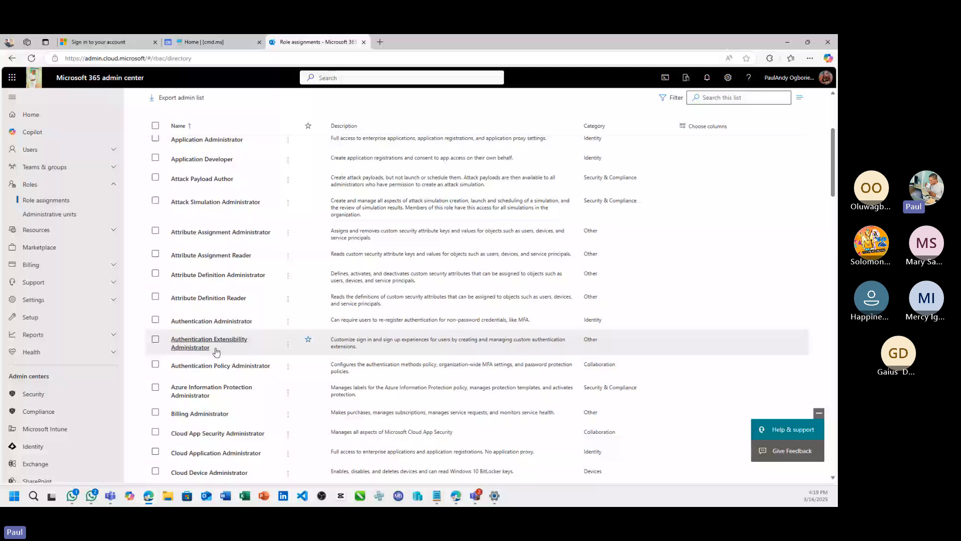
scroll(216, 351, up, 5)
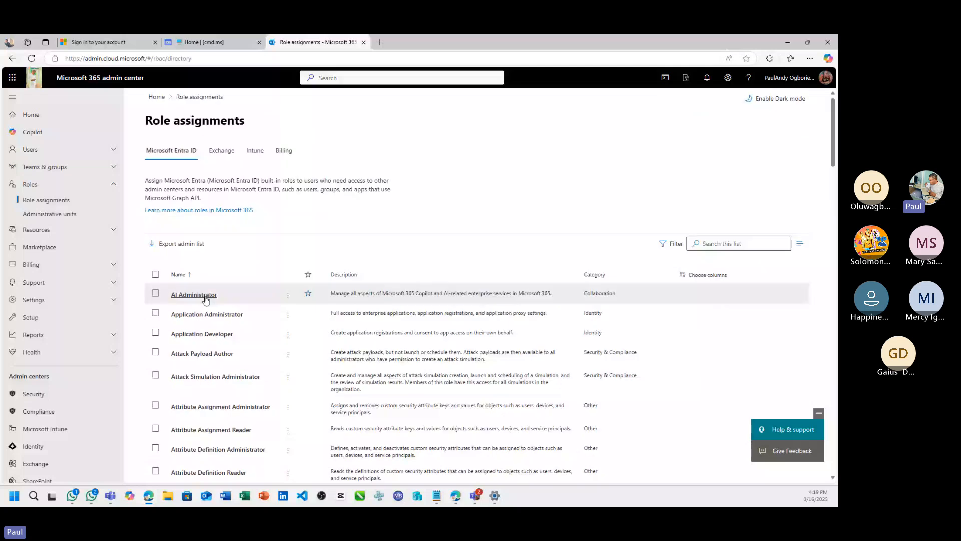
click(205, 298)
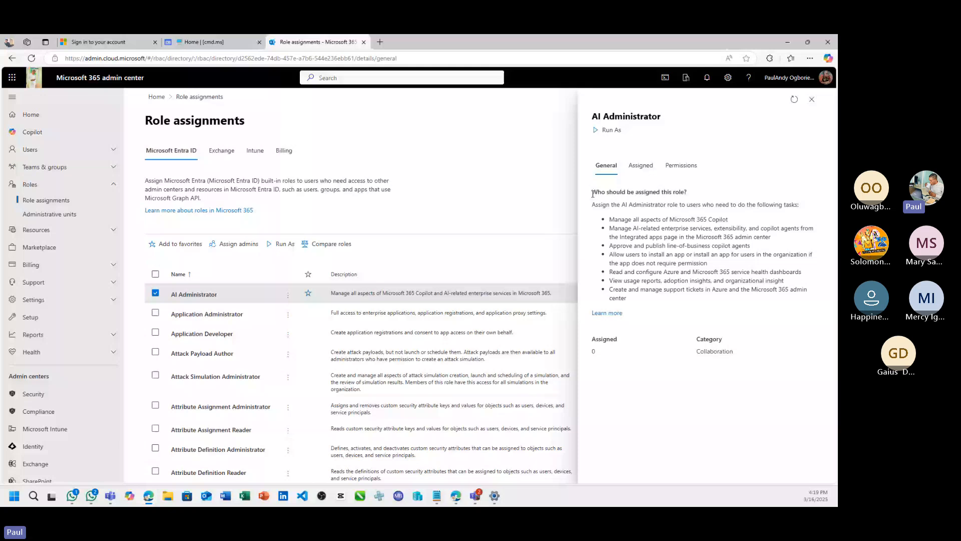
Step: Check the AI Administrator Assigned and Permissions tabs, reading the permission list, then close the pane
click(641, 166)
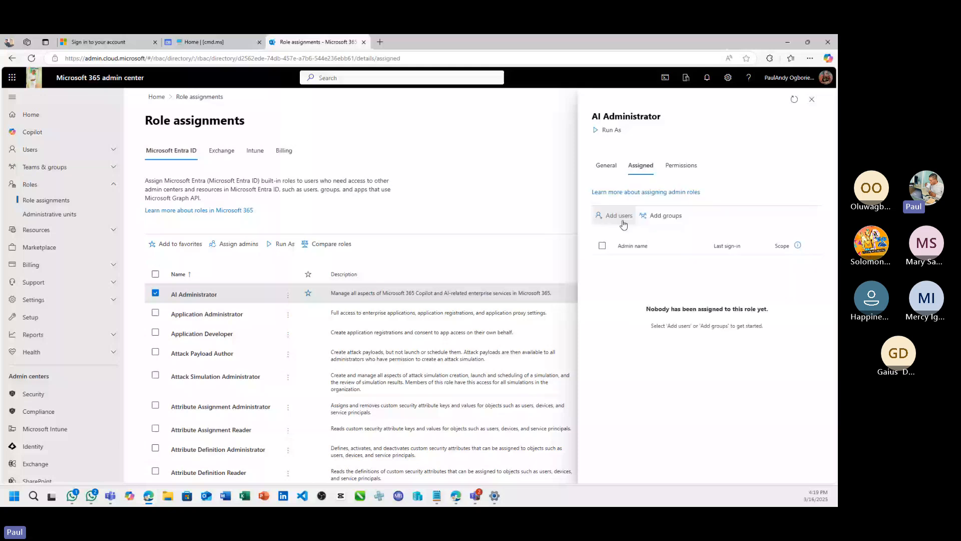
click(680, 166)
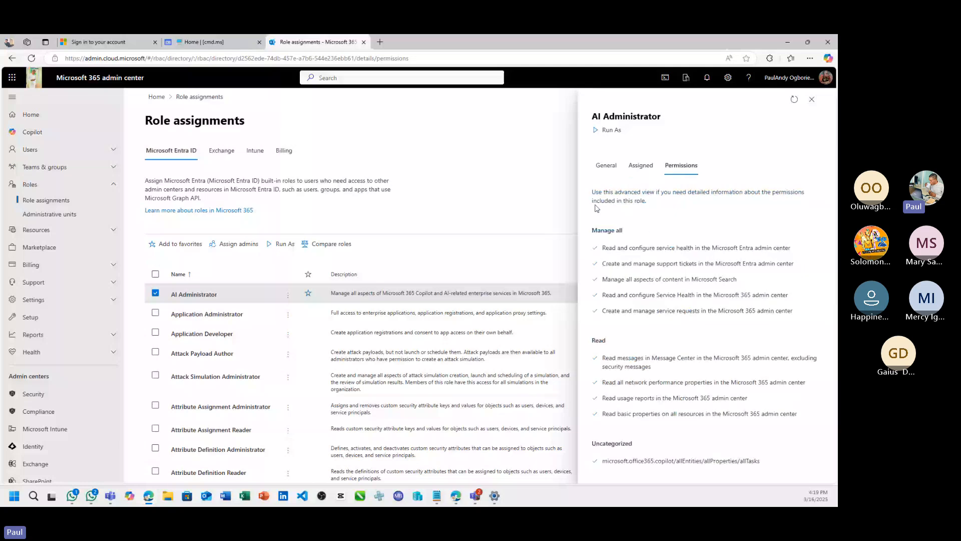
drag(596, 207, 692, 431)
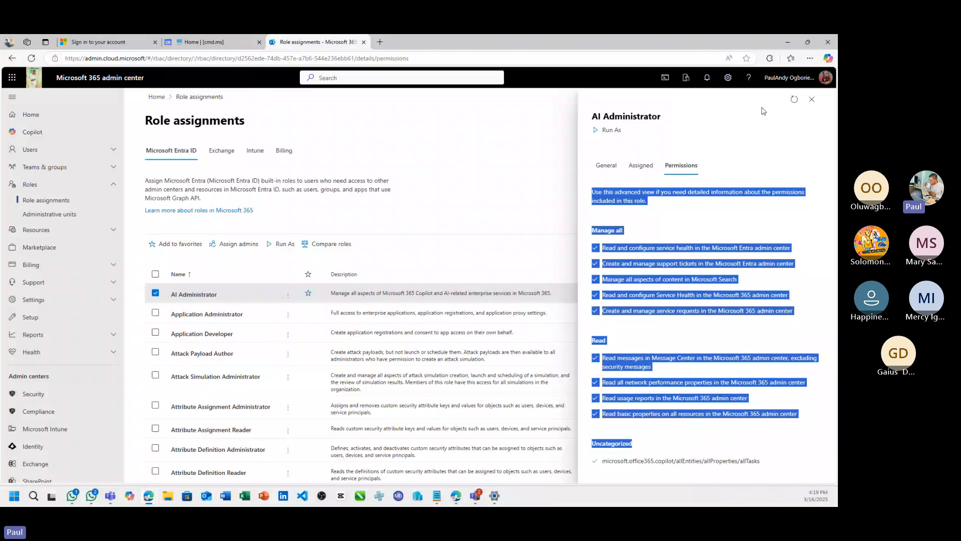
click(598, 197)
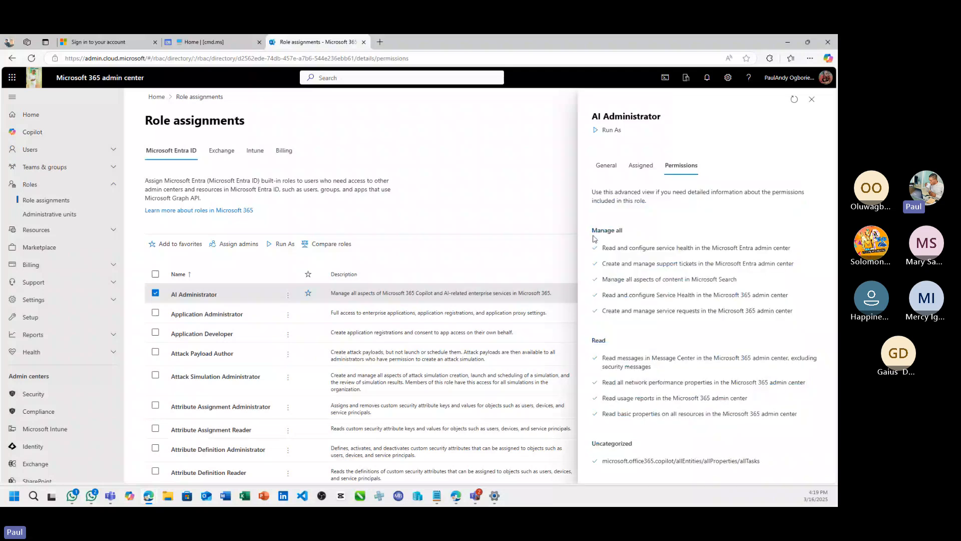
drag(593, 237, 759, 470)
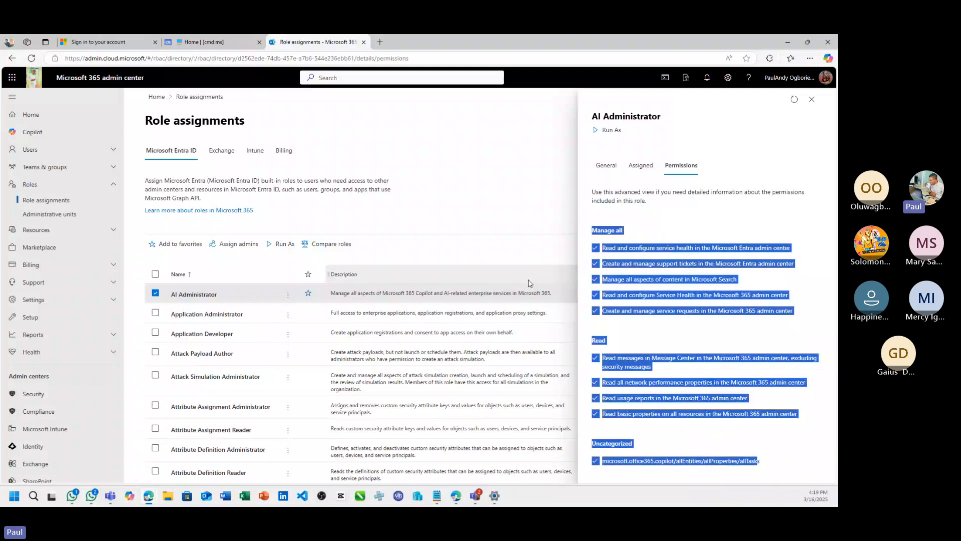
click(813, 98)
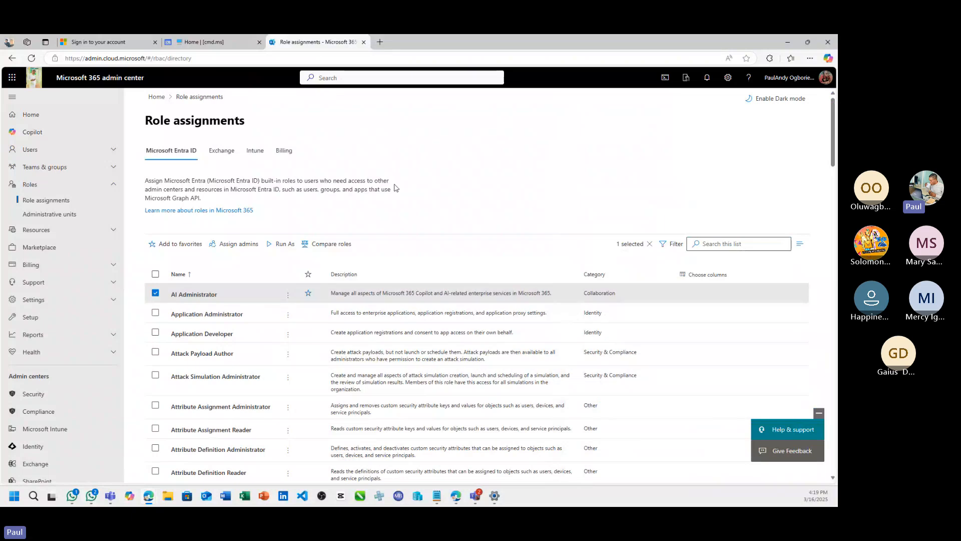
Step: Go to Roles > Administrative units and bring up the Copilot sidebar
click(69, 215)
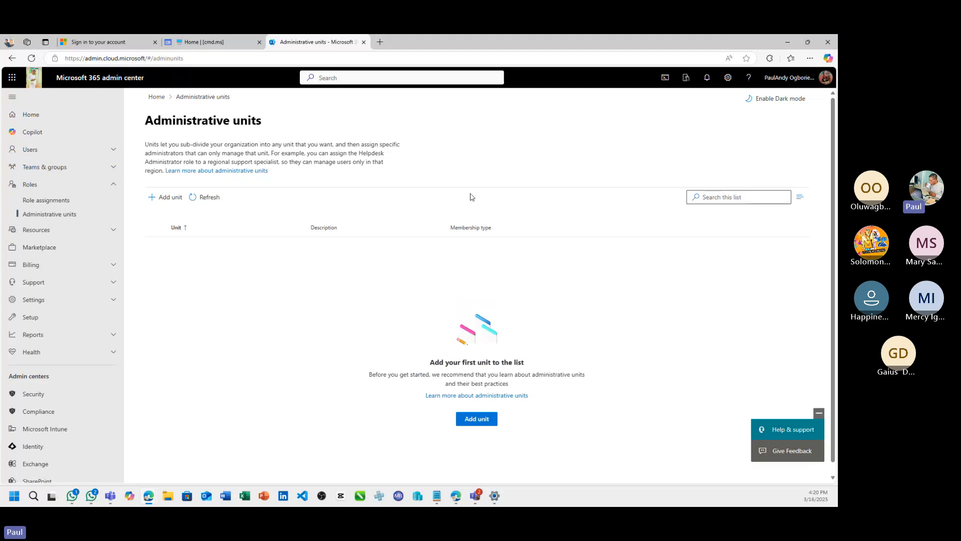
click(826, 60)
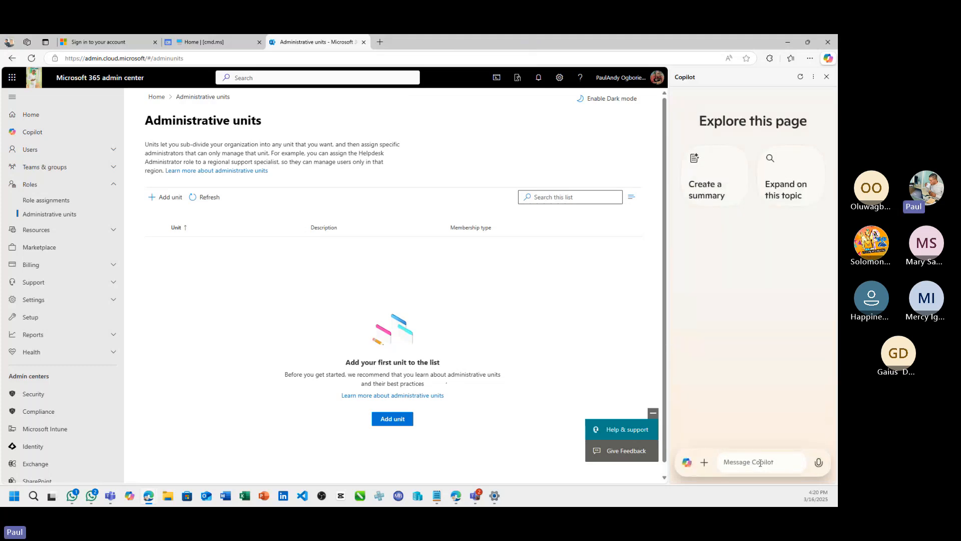
Step: Ask Copilot 'Administrative units in m365 admin center'
text(A)
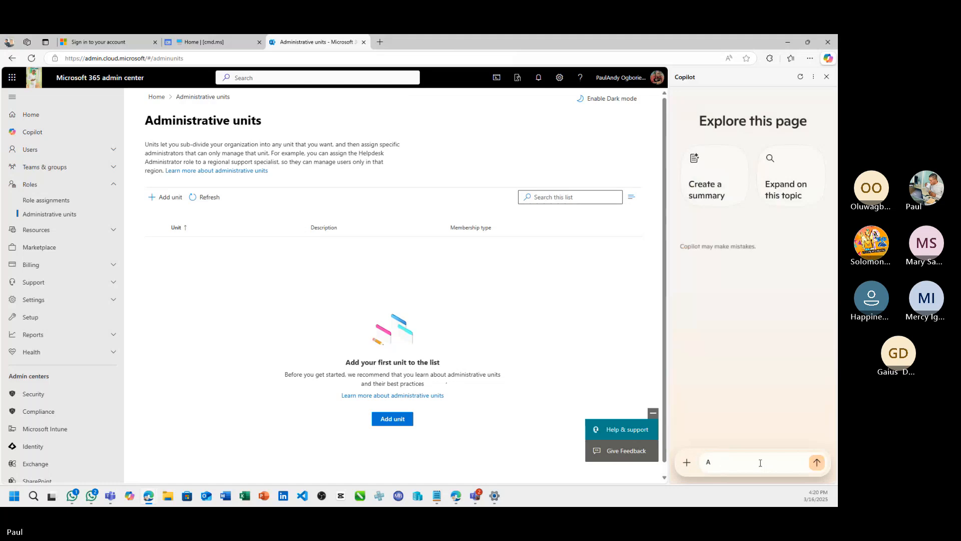
text(dmini)
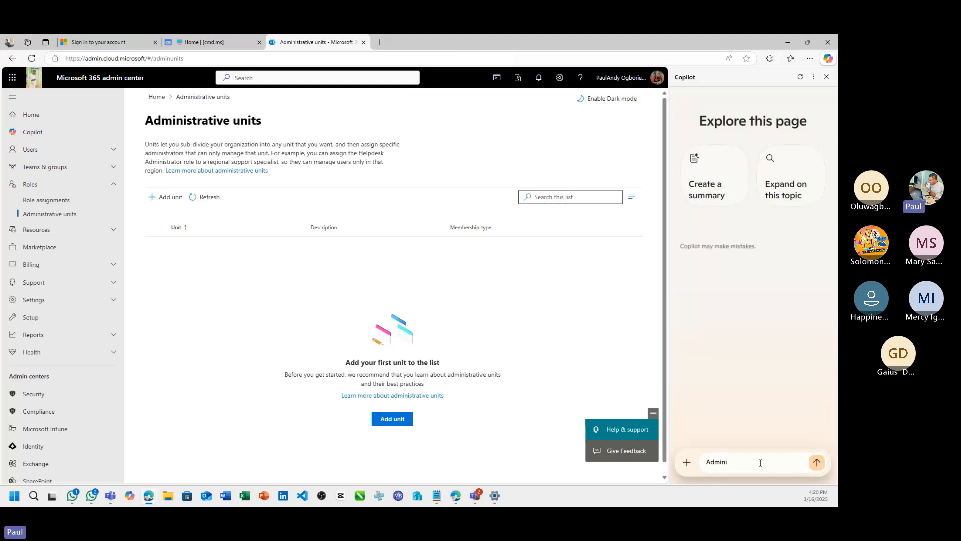
text(strat)
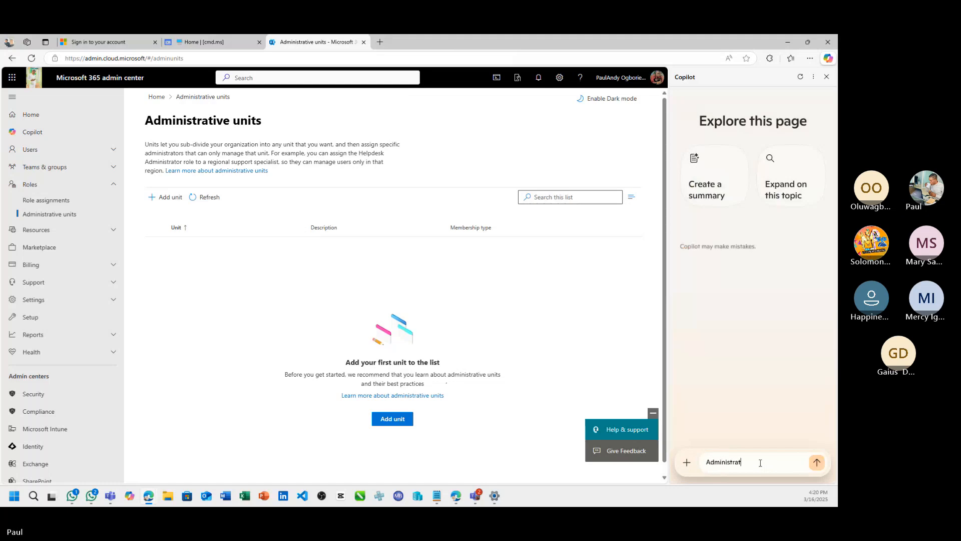
text(iv)
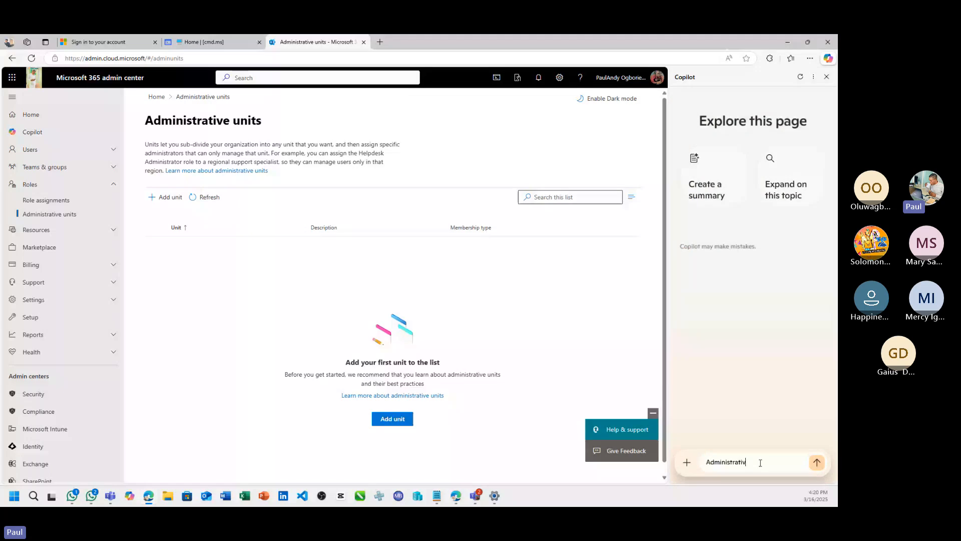
text(e units in m365 admu)
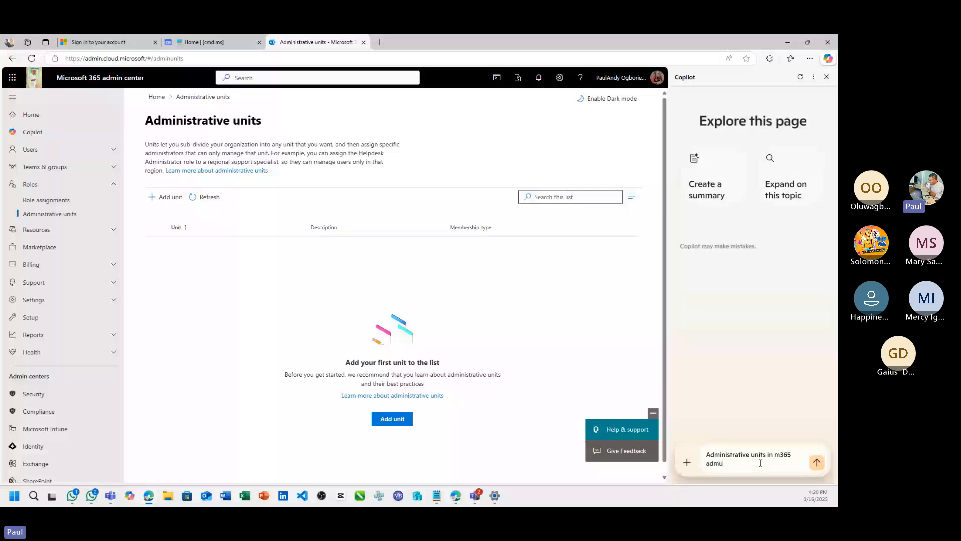
key(BackSpace)
text(in)
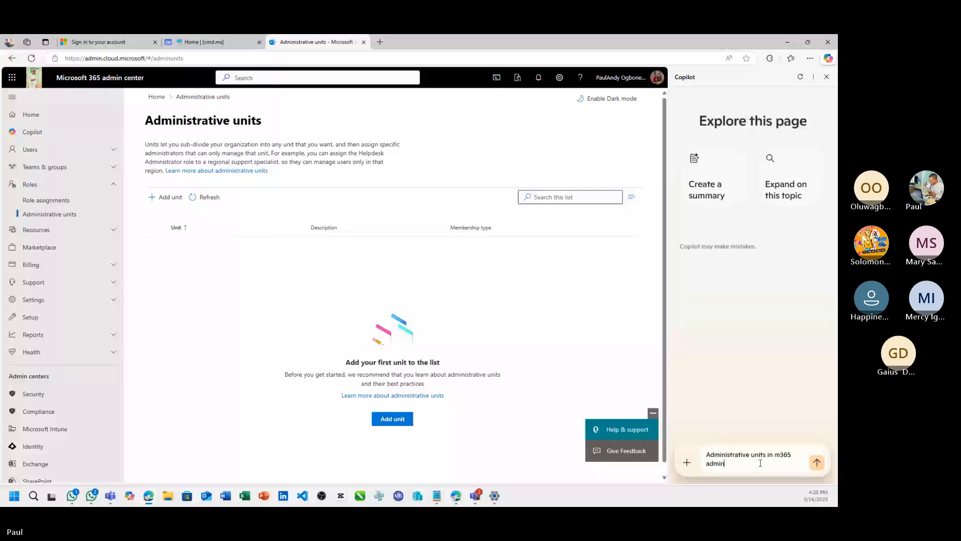
text(center)
key(Return)
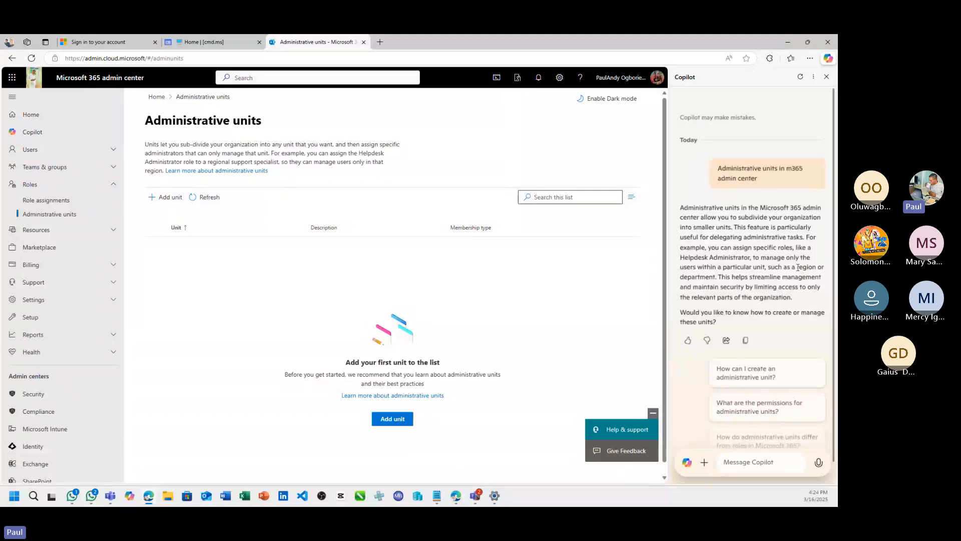
drag(797, 267, 803, 268)
double_click(694, 279)
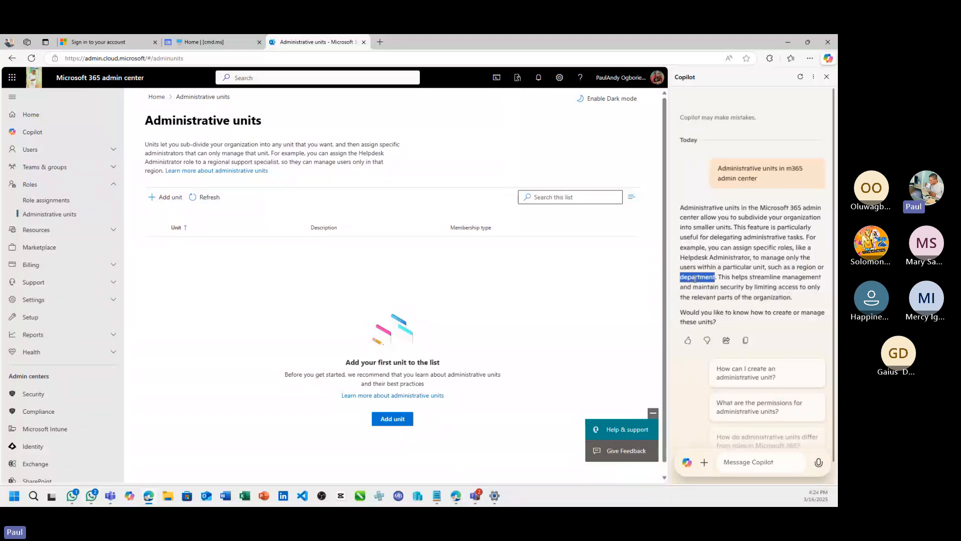
click(694, 279)
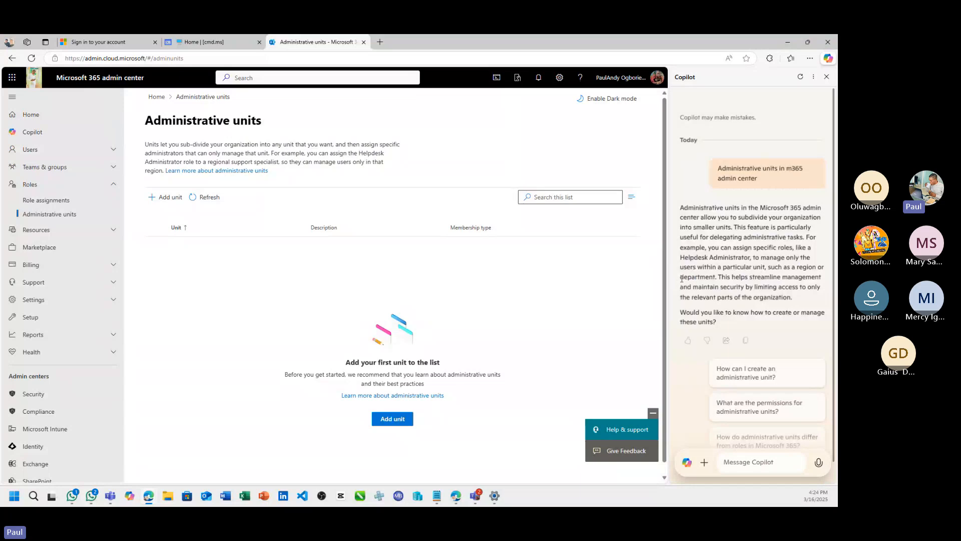
drag(681, 279, 715, 279)
click(706, 277)
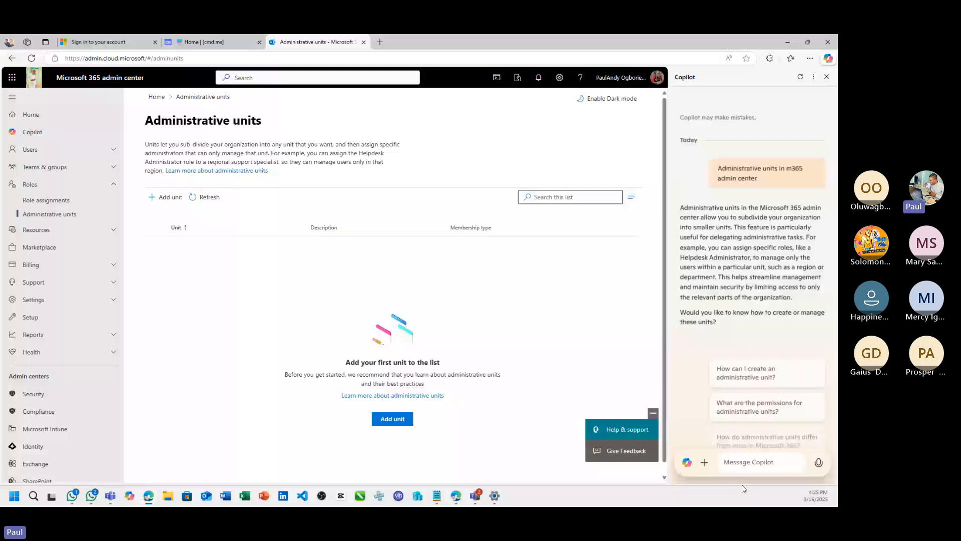
click(746, 463)
Step: Ask Copilot to 'compare admin role to admin unit in ms admin center', replacing 'center' with 'unit'
text(com)
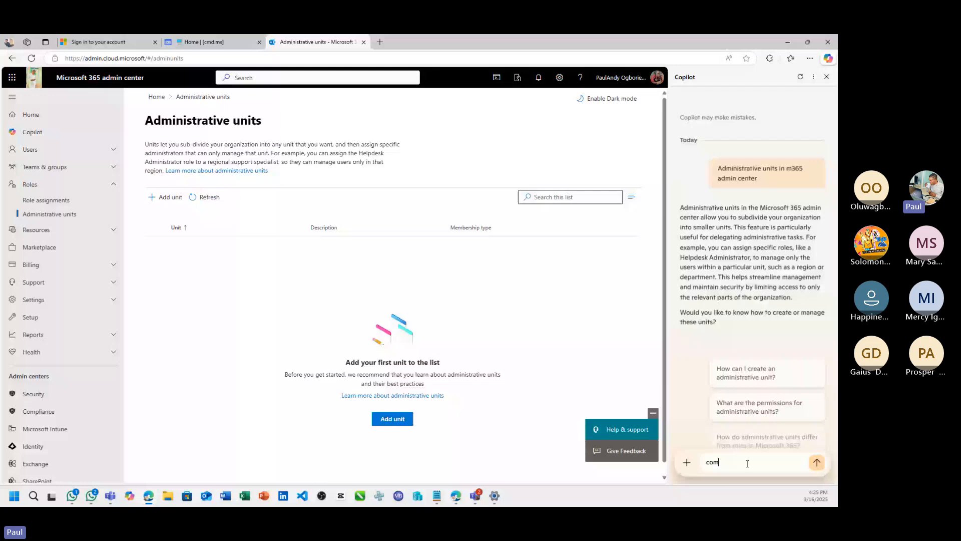
text(pare)
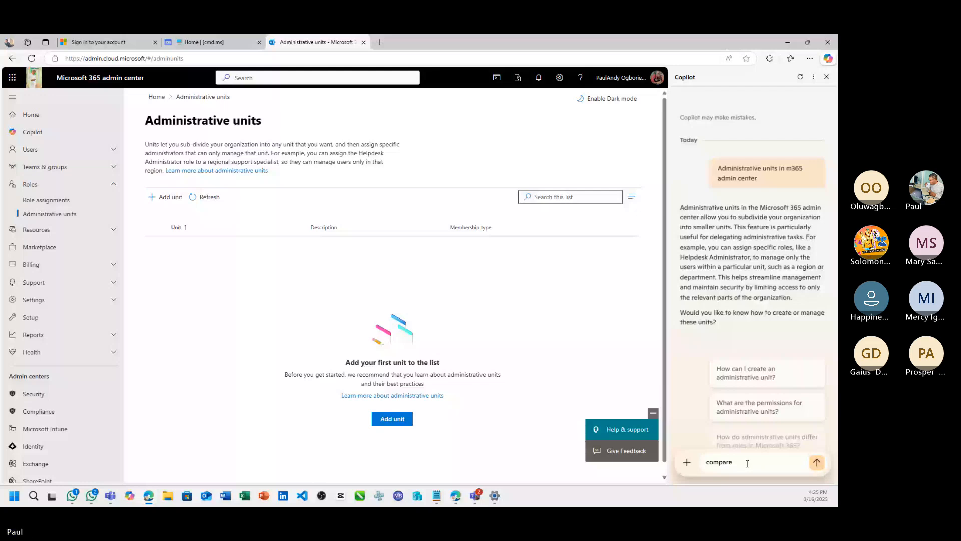
text(admin role to admin center)
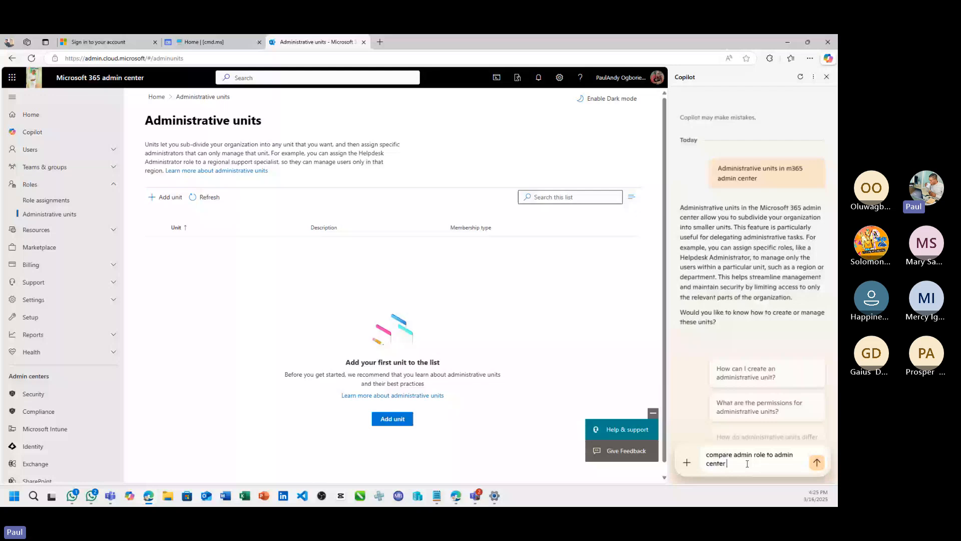
text( in ms admin center)
double_click(713, 463)
text(unit)
key(Return)
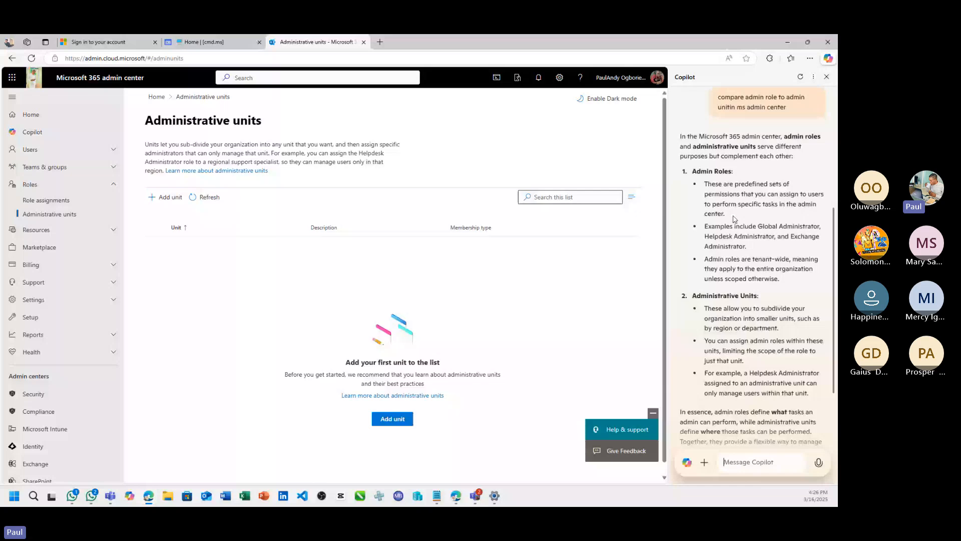
drag(730, 218, 705, 183)
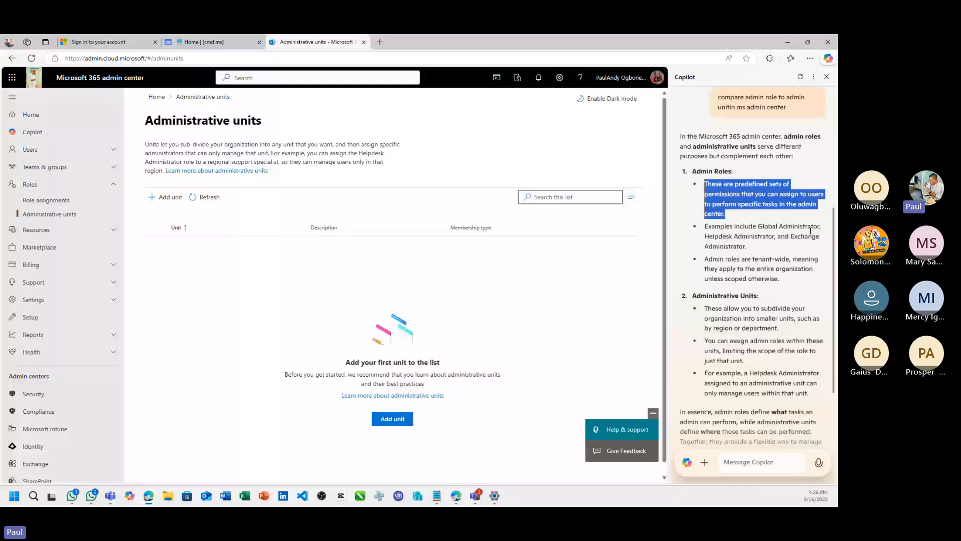
triple_click(764, 242)
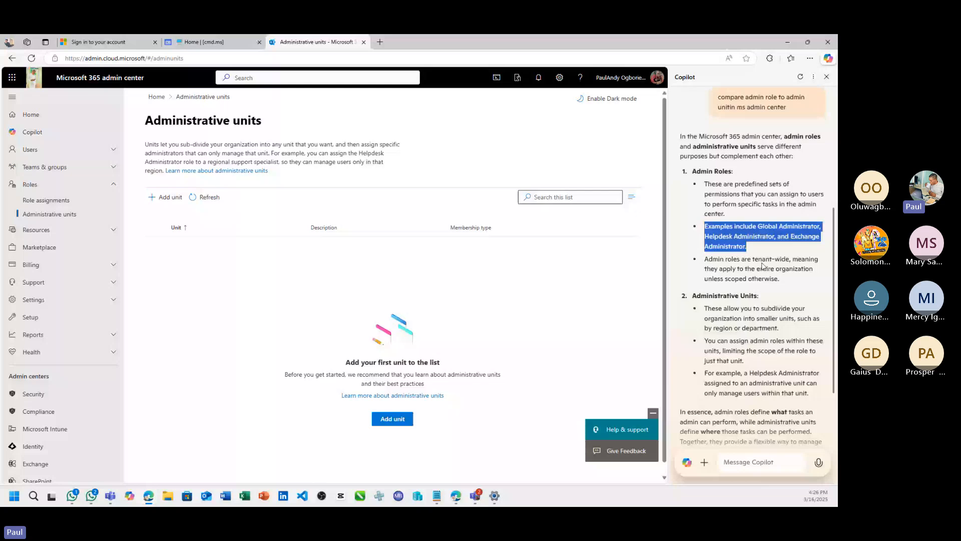
drag(704, 259, 809, 261)
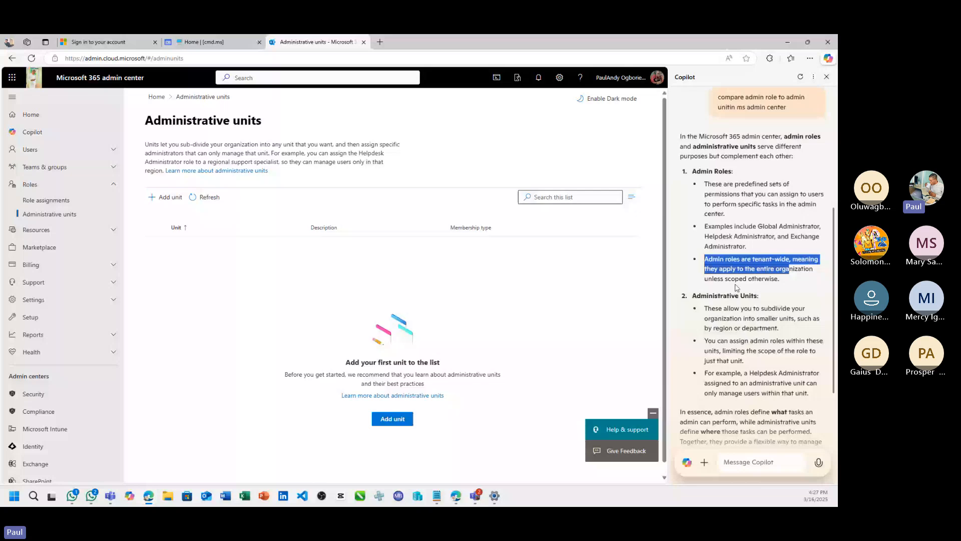
click(764, 281)
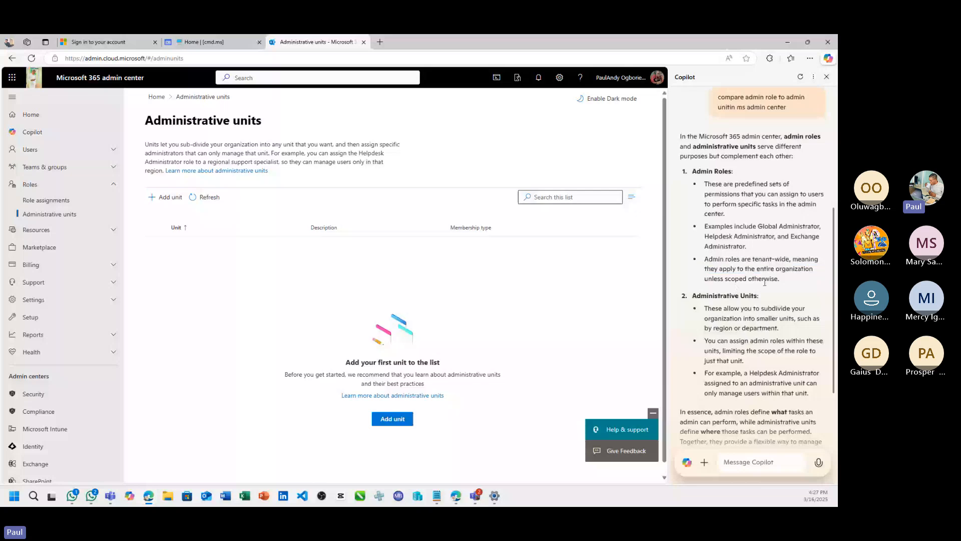
Step: Read Copilot's Administrative Units points, highlighting the role-scope note, then dismiss the Copilot pane
scroll(770, 265, down, 1)
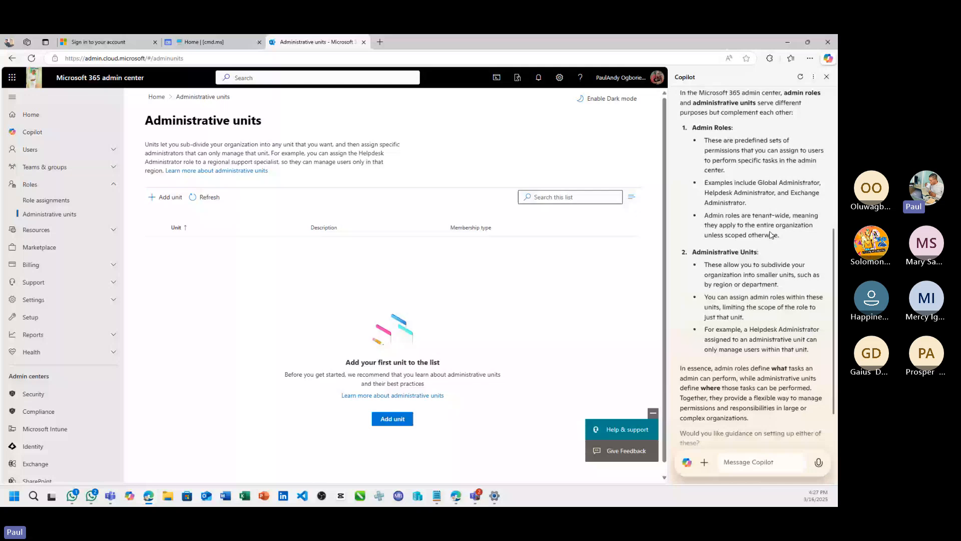
triple_click(750, 251)
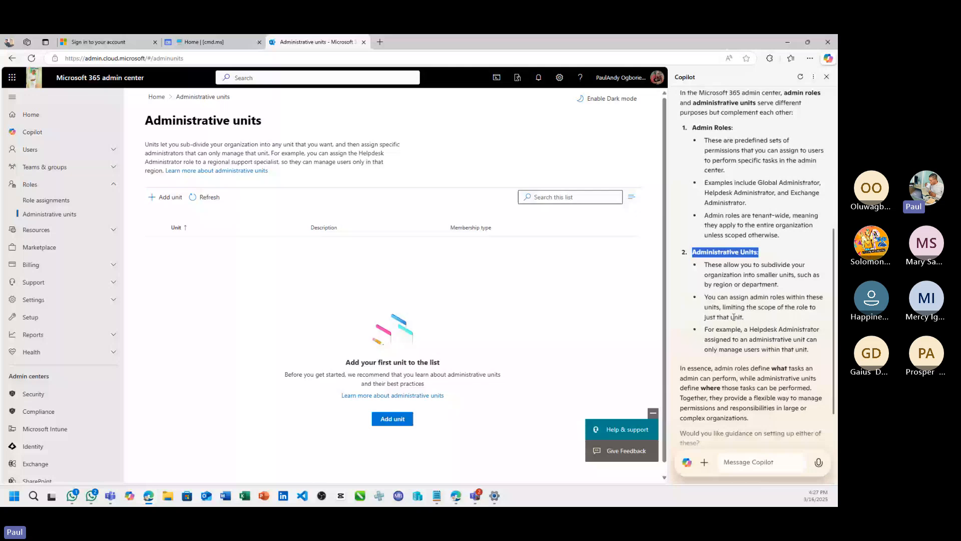
drag(725, 307, 741, 326)
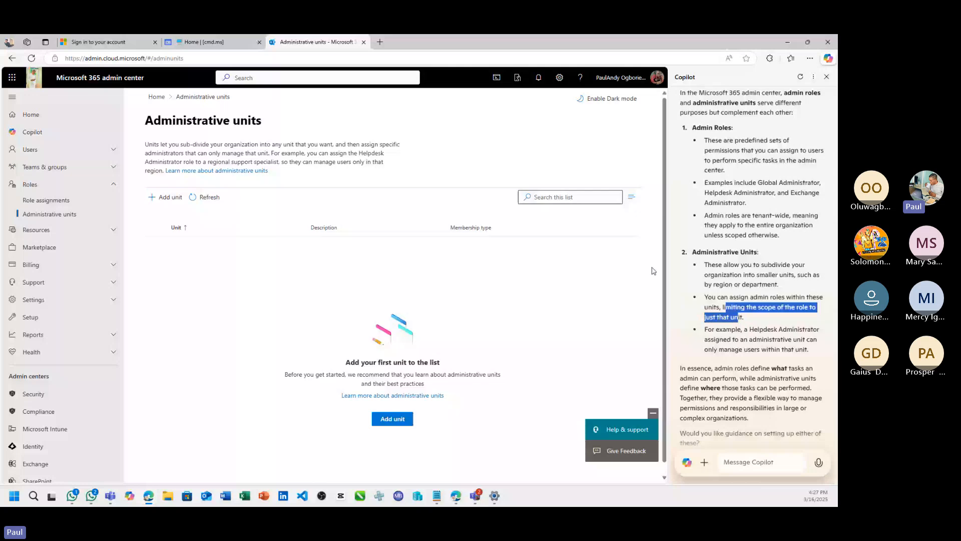
click(827, 77)
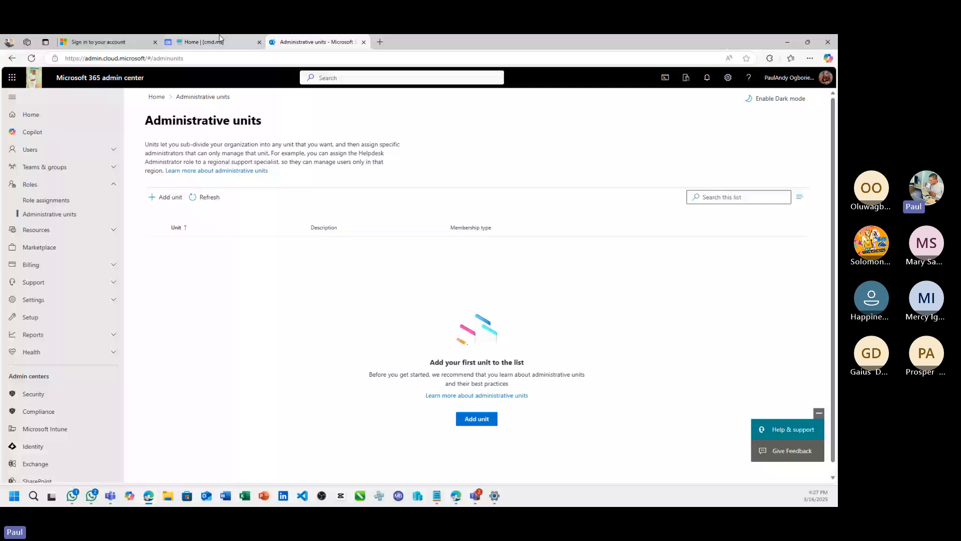
Step: Open Active users from the Users navigation section in a new browser tab
click(113, 151)
right_click(44, 166)
click(88, 175)
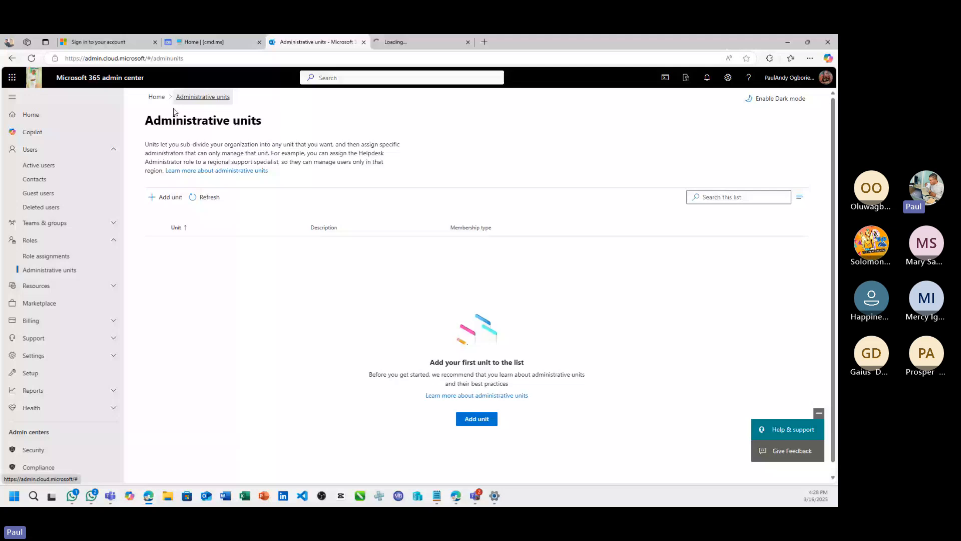
Step: Switch to the new Active users tab and scroll through the tenant's user list
click(427, 42)
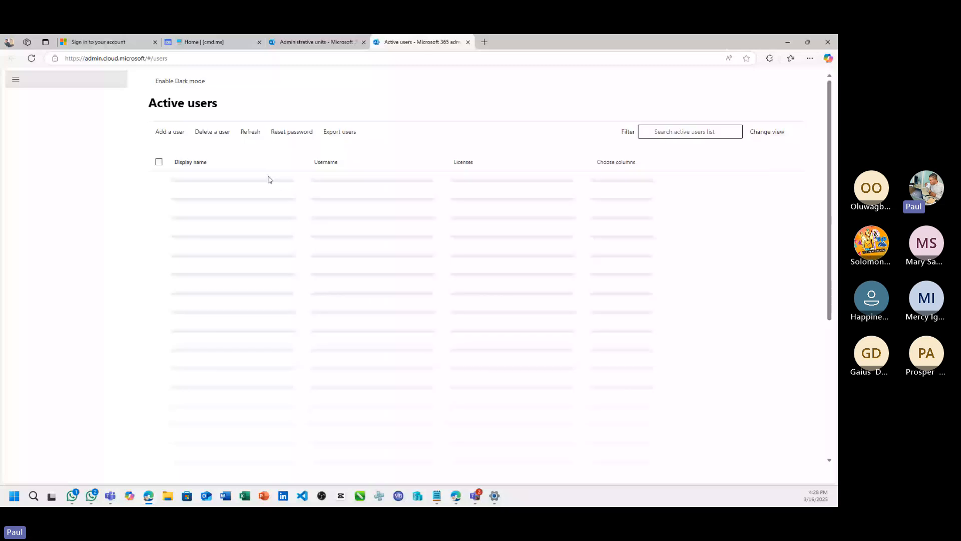
scroll(264, 235, down, 2)
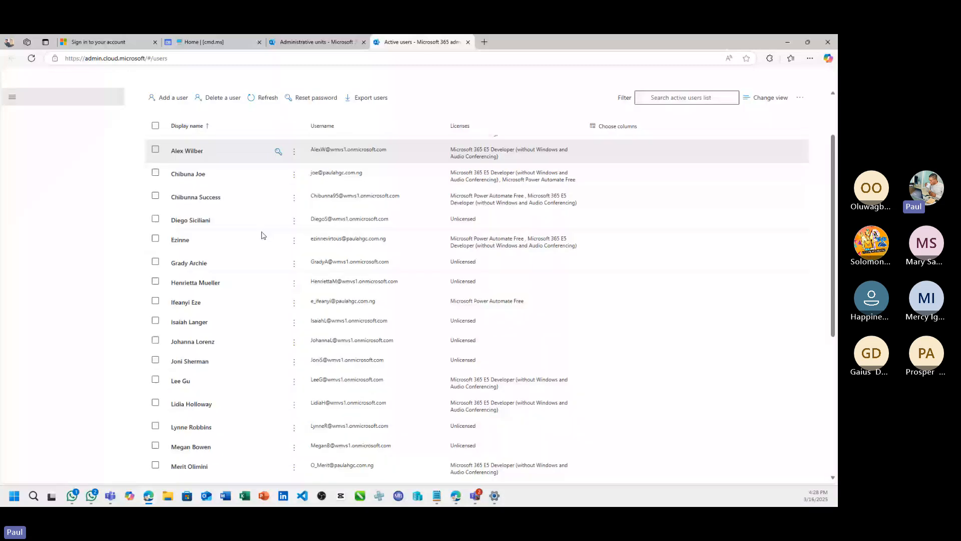
scroll(264, 235, down, 5)
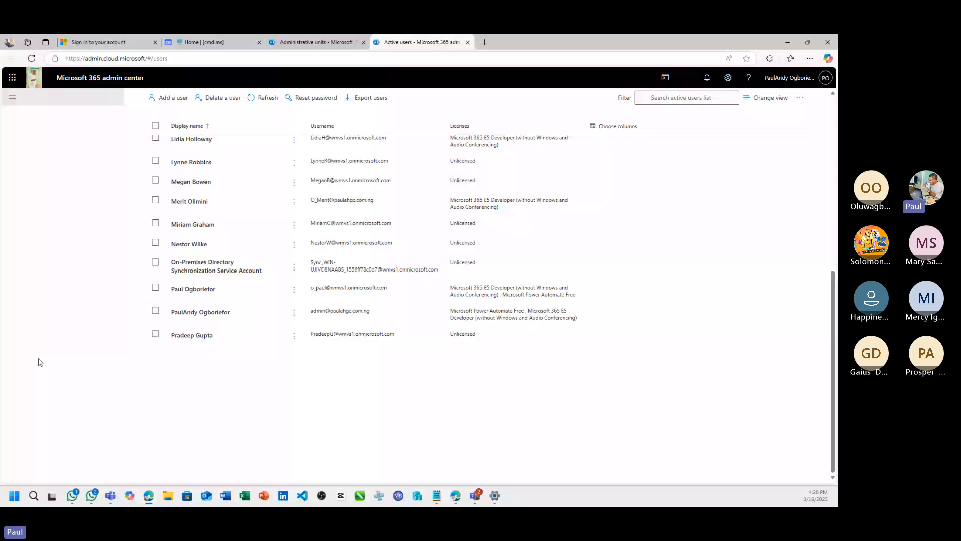
scroll(223, 233, up, 7)
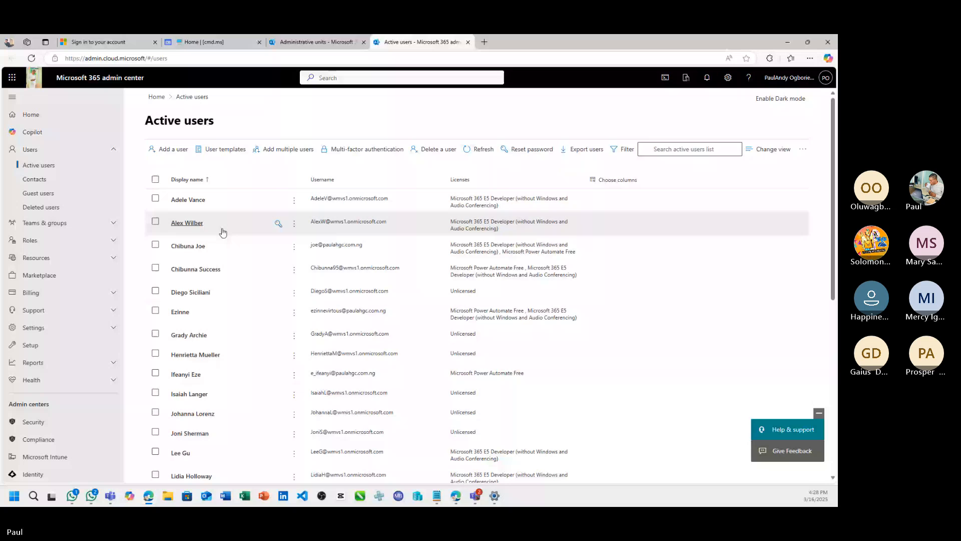
Step: View a user's Manage roles options, then start Add unit from the Administrative units page
click(203, 297)
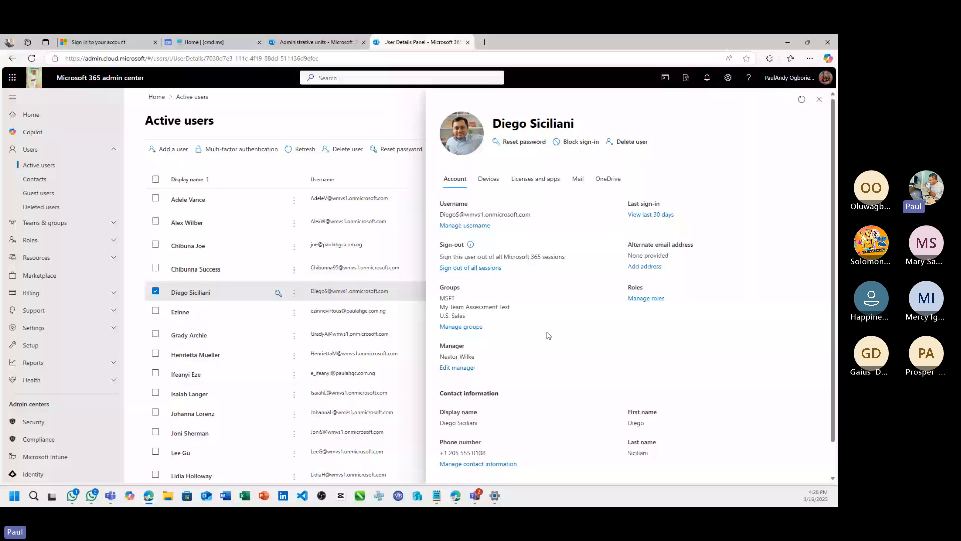
click(647, 299)
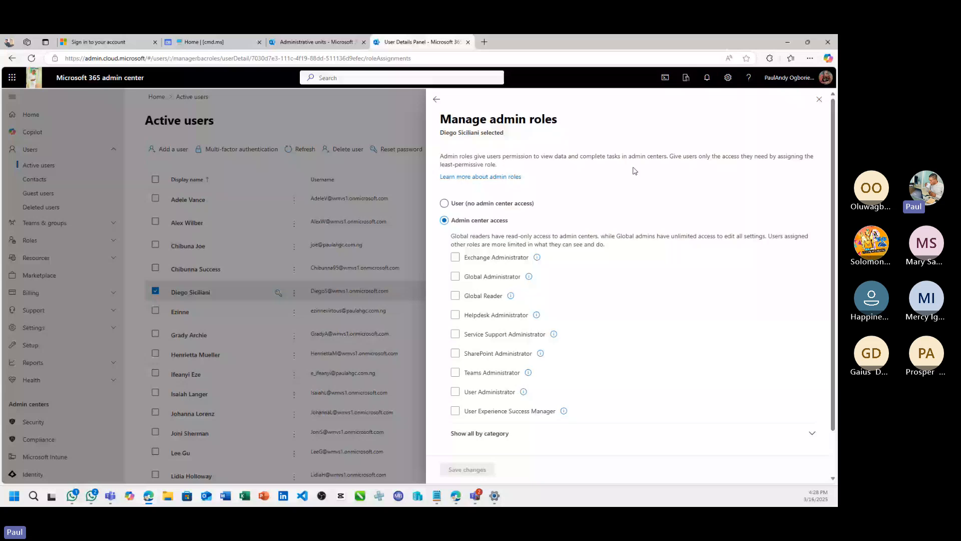
click(317, 42)
click(170, 198)
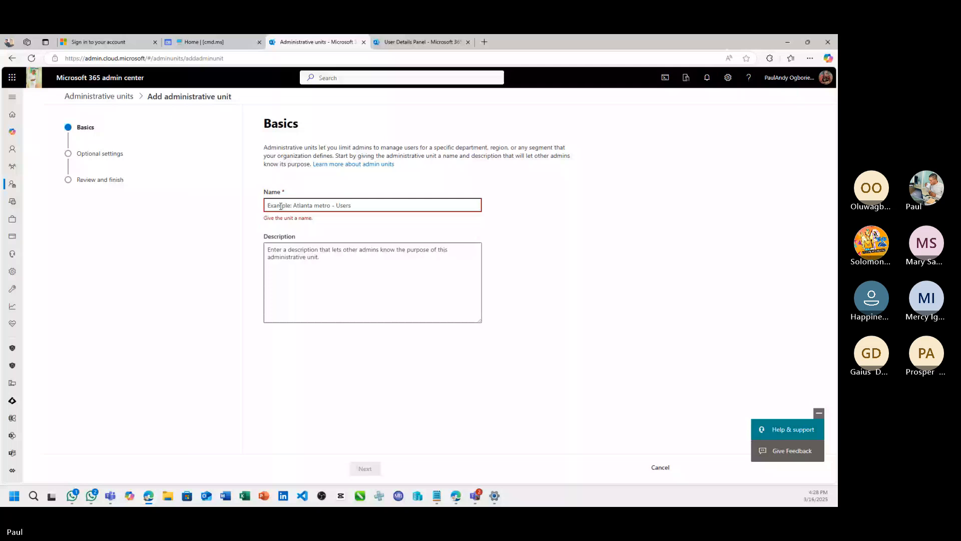
Step: Name the unit 'Team TMCC', begin the description with 'For te', and continue to Add members
text(TMC)
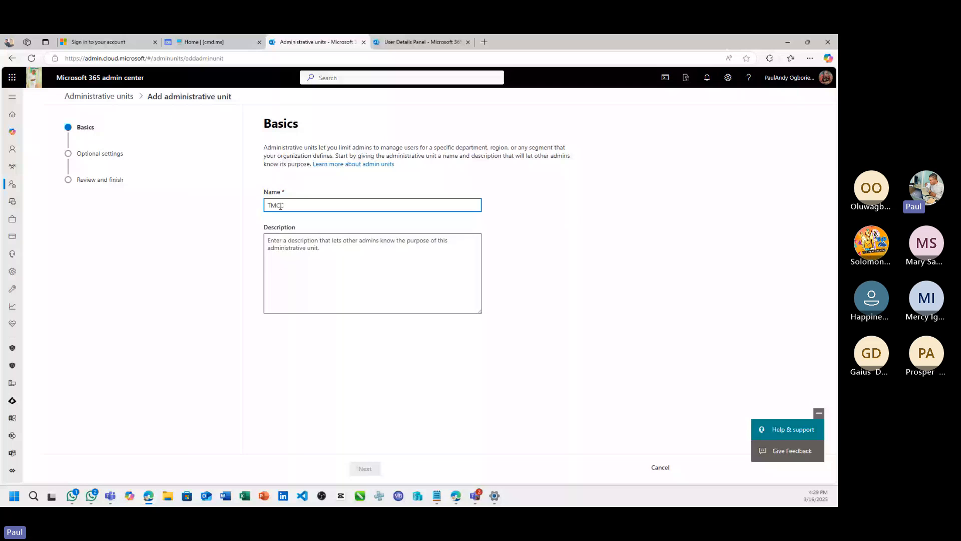
key(Home)
text(Team)
click(308, 239)
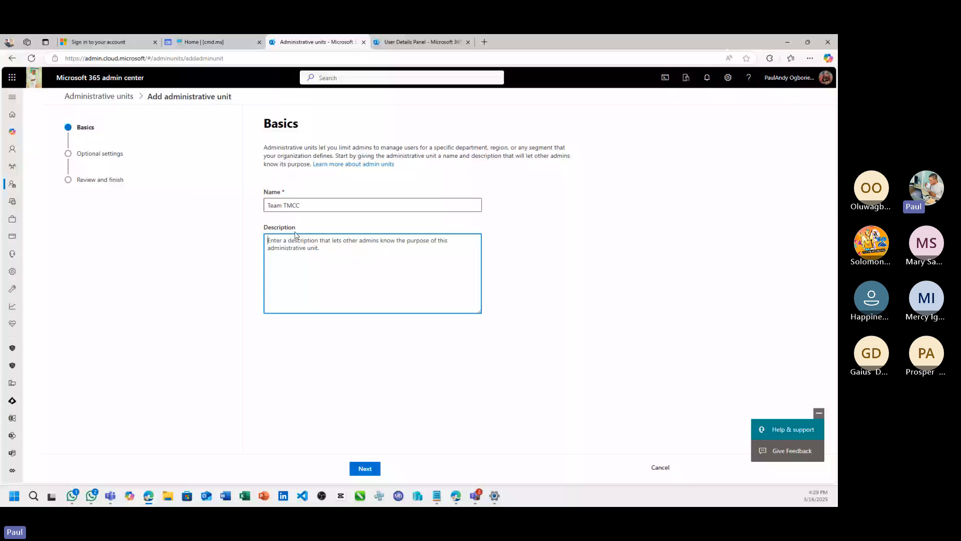
click(297, 228)
click(297, 233)
text(For te)
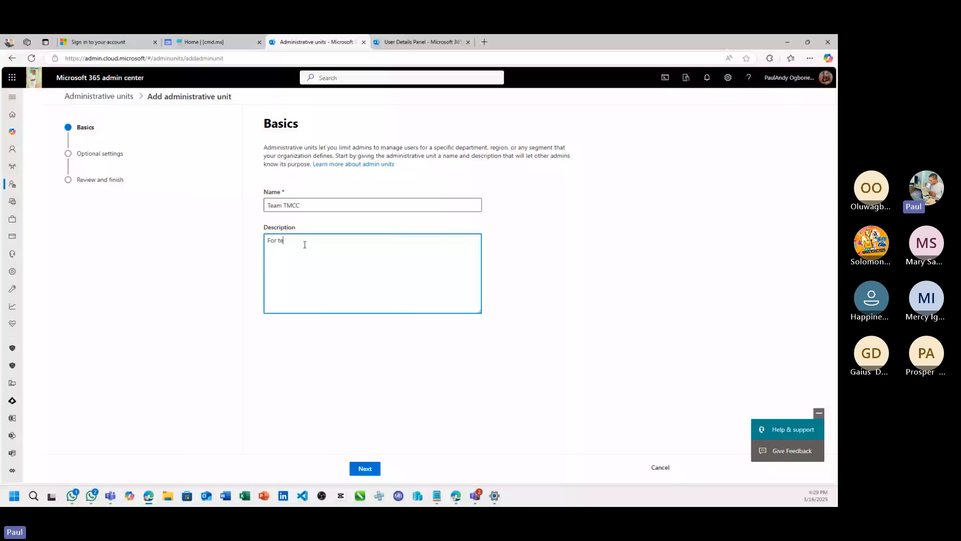
click(355, 469)
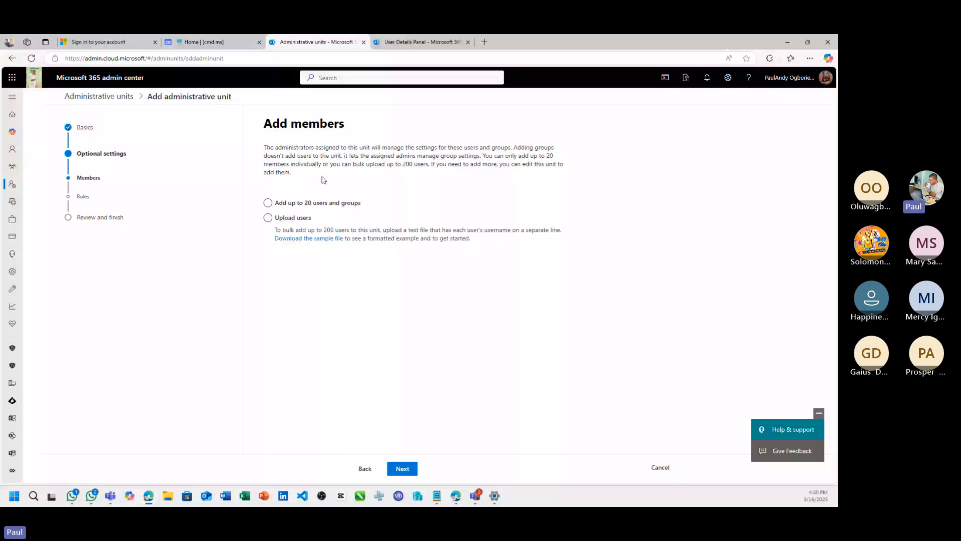
Step: Review the notes on group membership and member limits, then select 'Add up to 20 users and groups'
click(280, 204)
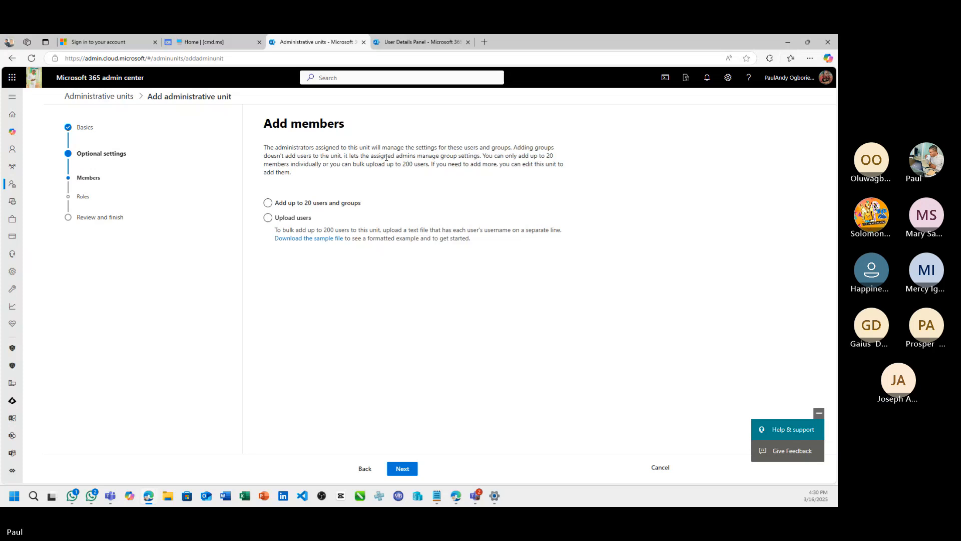
drag(514, 147, 335, 156)
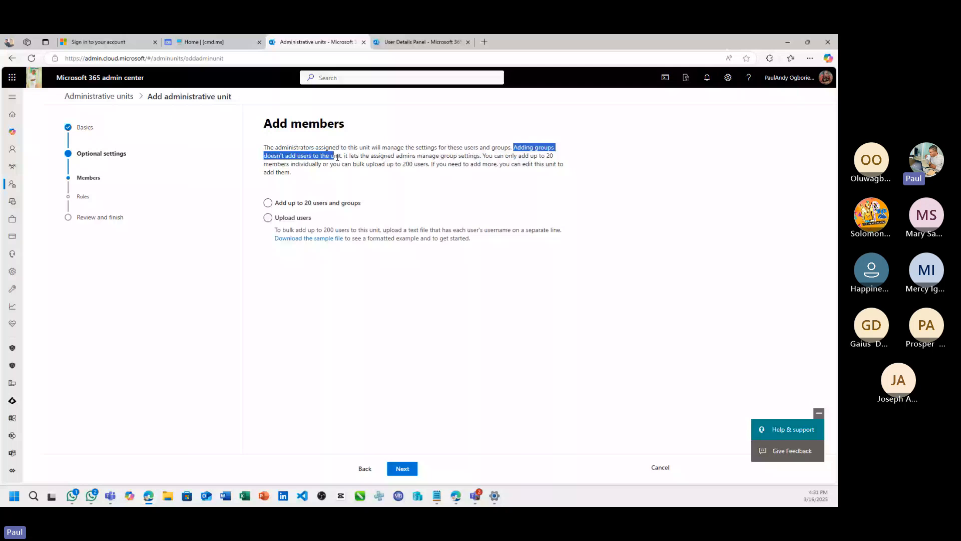
drag(337, 157, 461, 156)
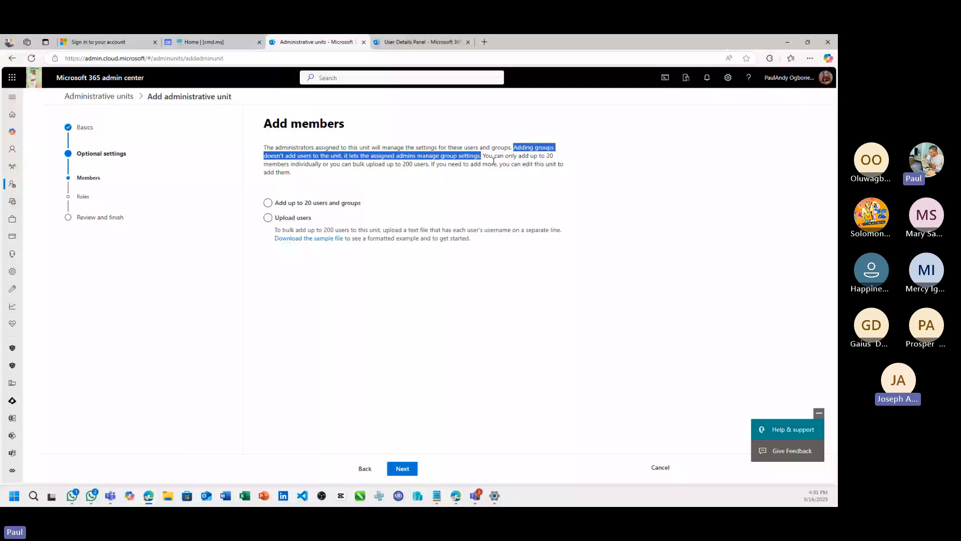
drag(483, 156, 500, 164)
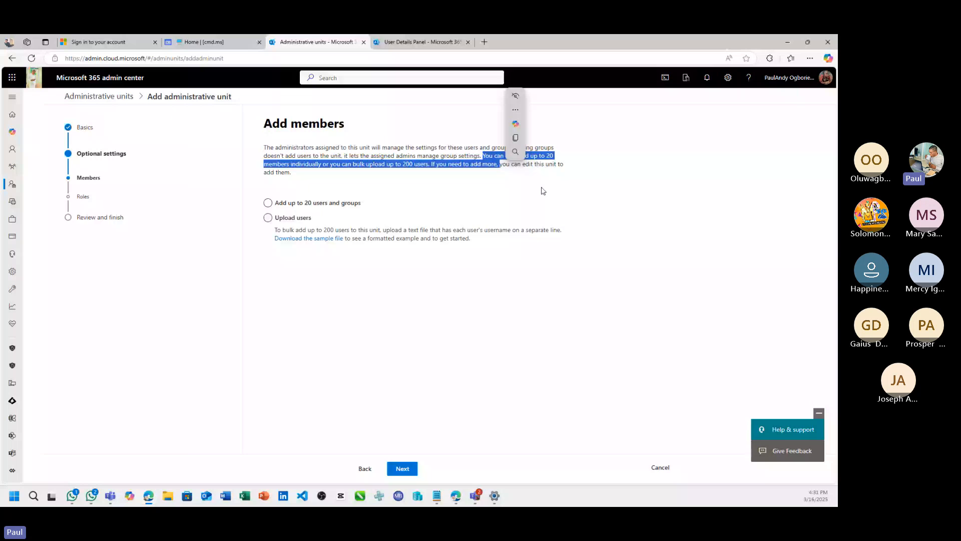
click(514, 160)
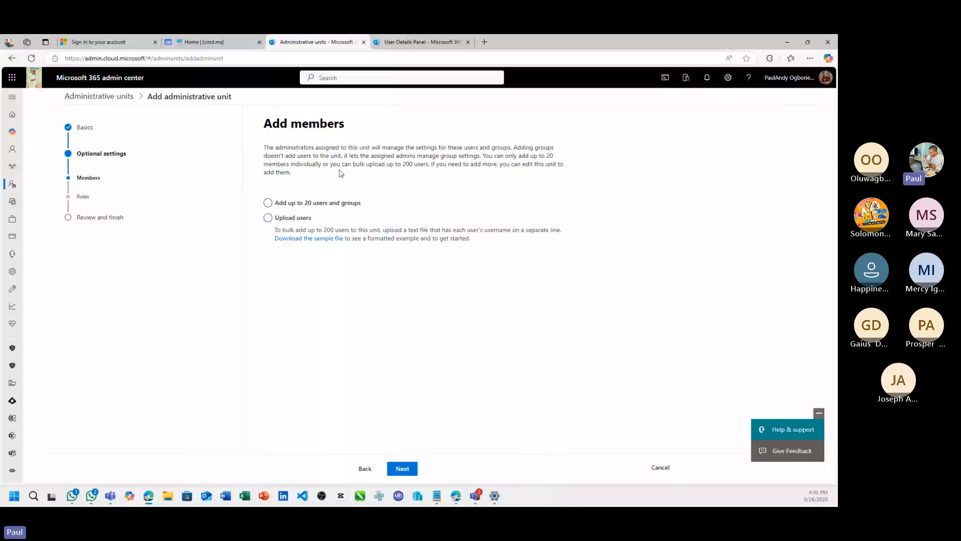
click(320, 203)
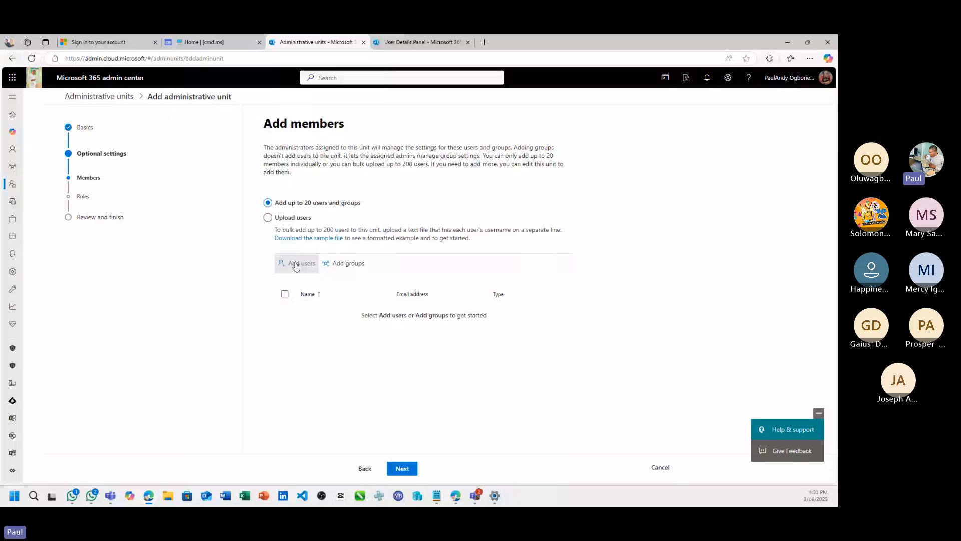
Step: Browse the Add users list, then switch membership to uploading users from a text file
click(297, 264)
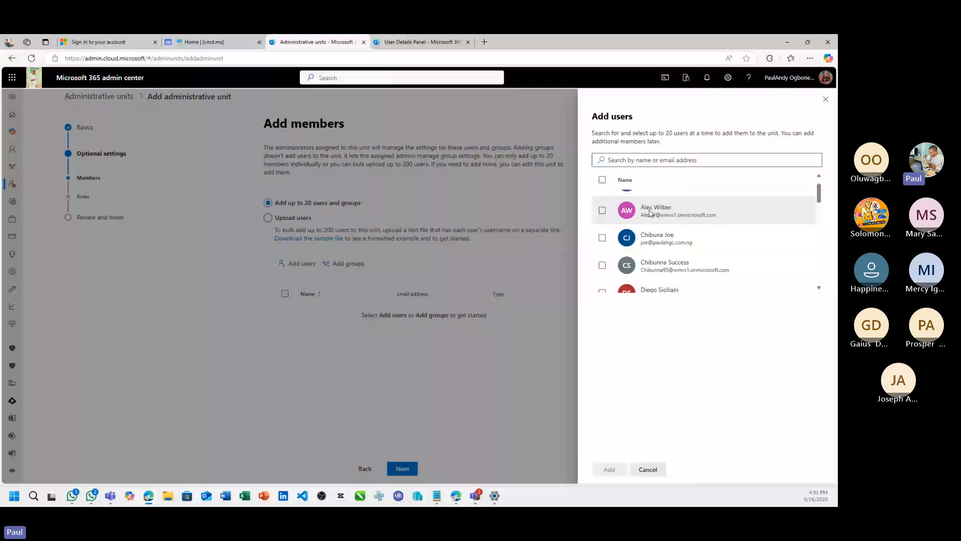
scroll(649, 213, down, 3)
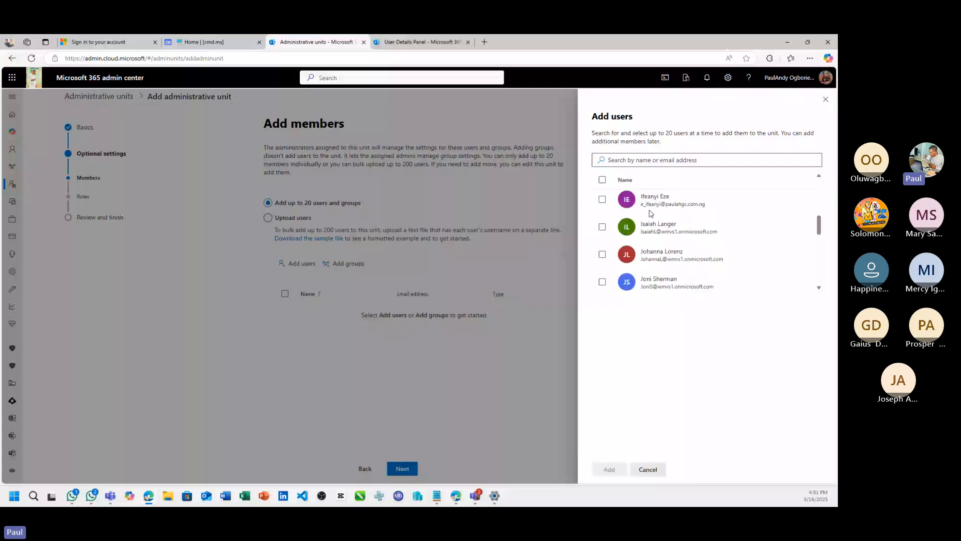
scroll(651, 213, up, 4)
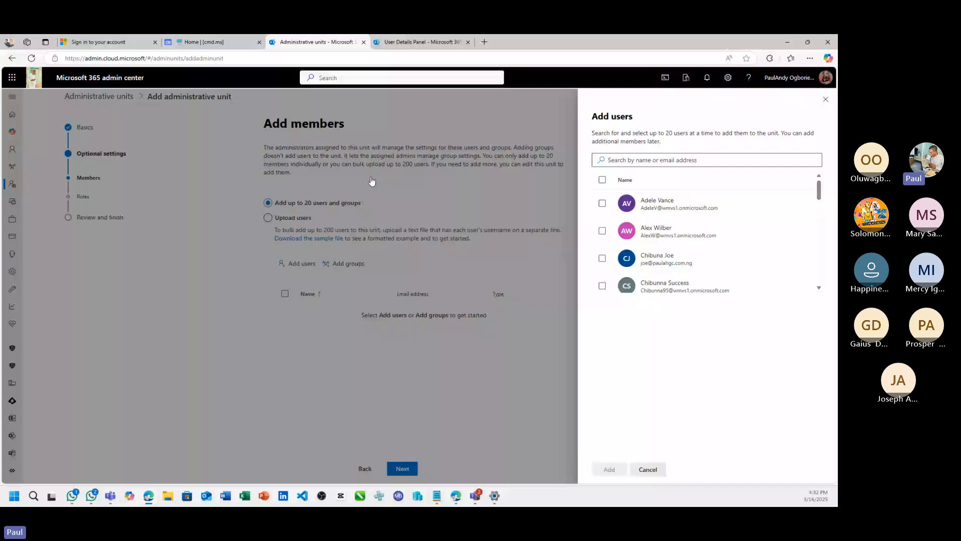
click(268, 217)
click(269, 217)
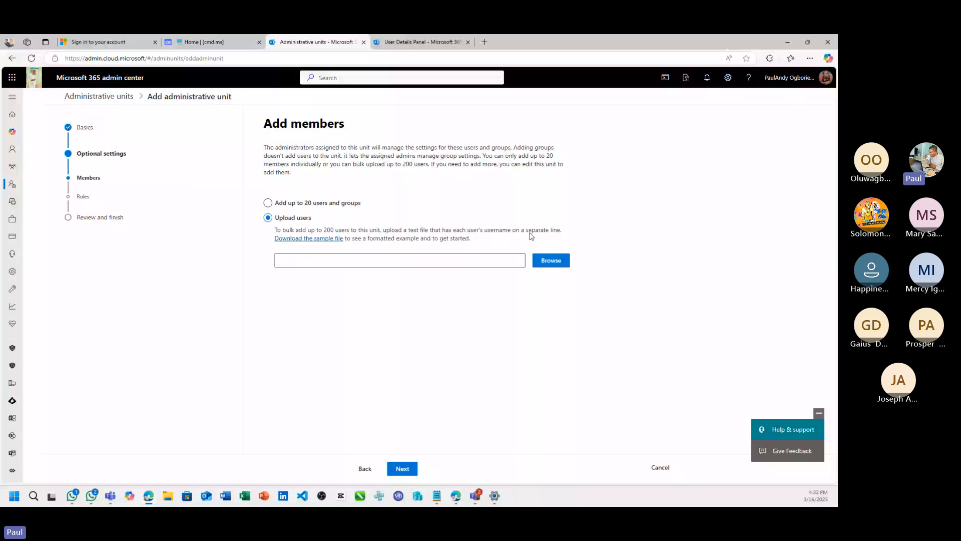
Step: Download the sample bulk-upload file and open Bulk_Add_Sample (1).txt in Notepad
click(328, 239)
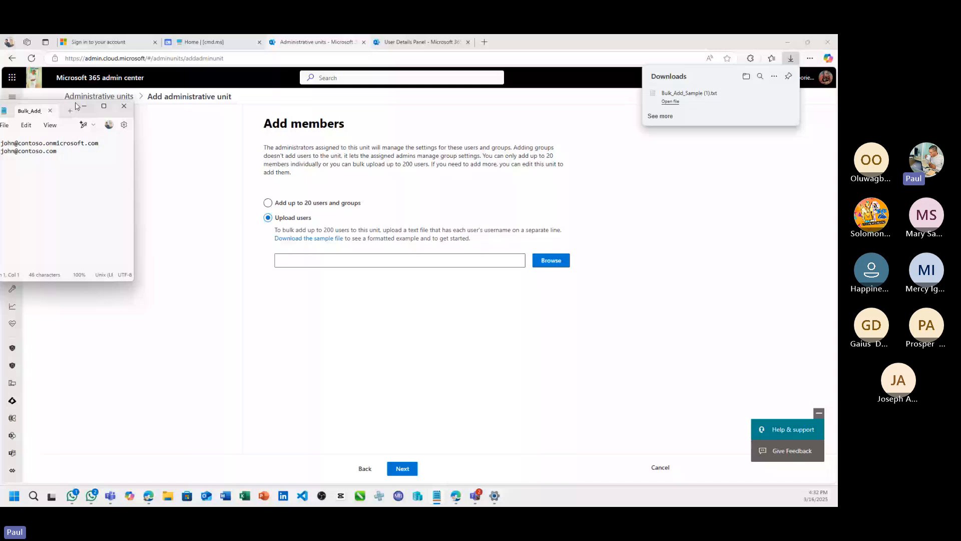
Step: Maximize the sample file in Notepad, inspect its first username line, then close it
double_click(76, 105)
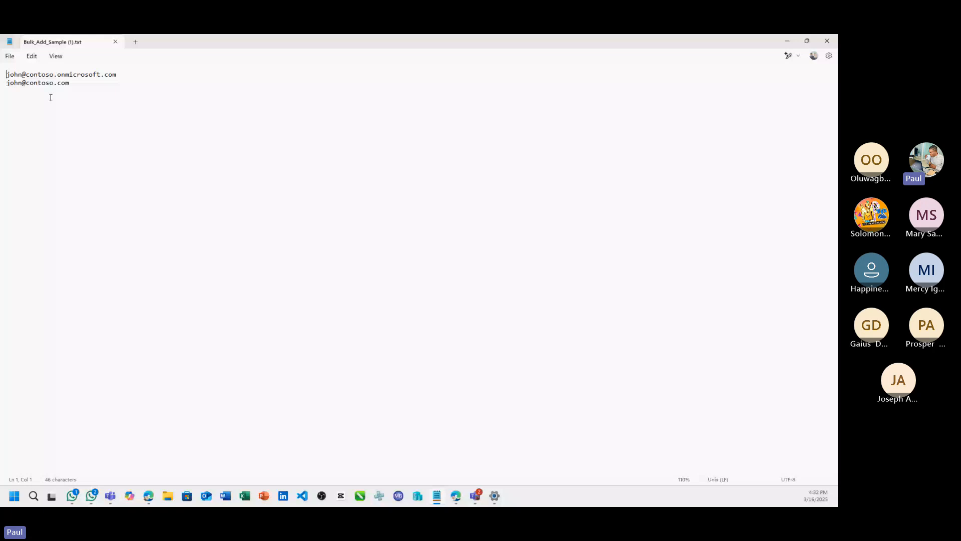
scroll(10, 97, up, 11)
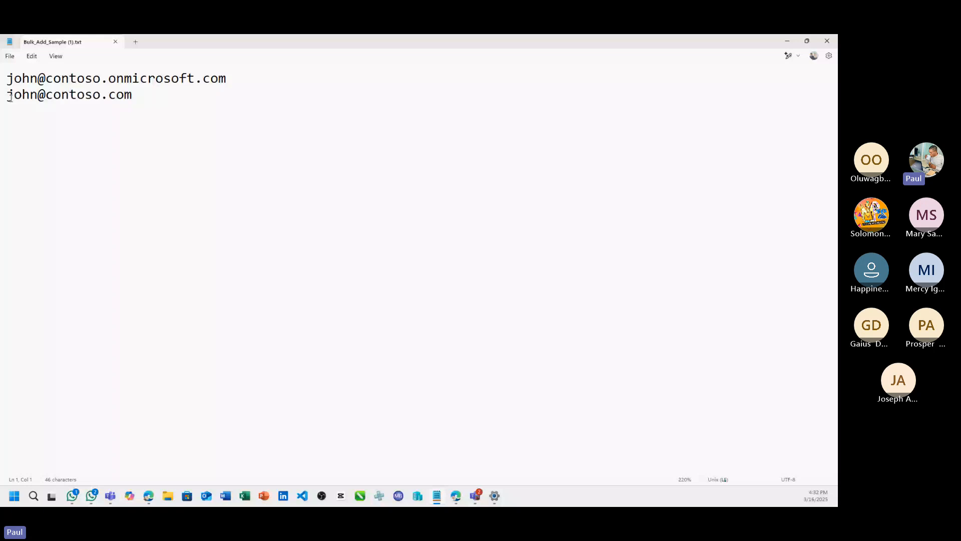
key(shift+Down)
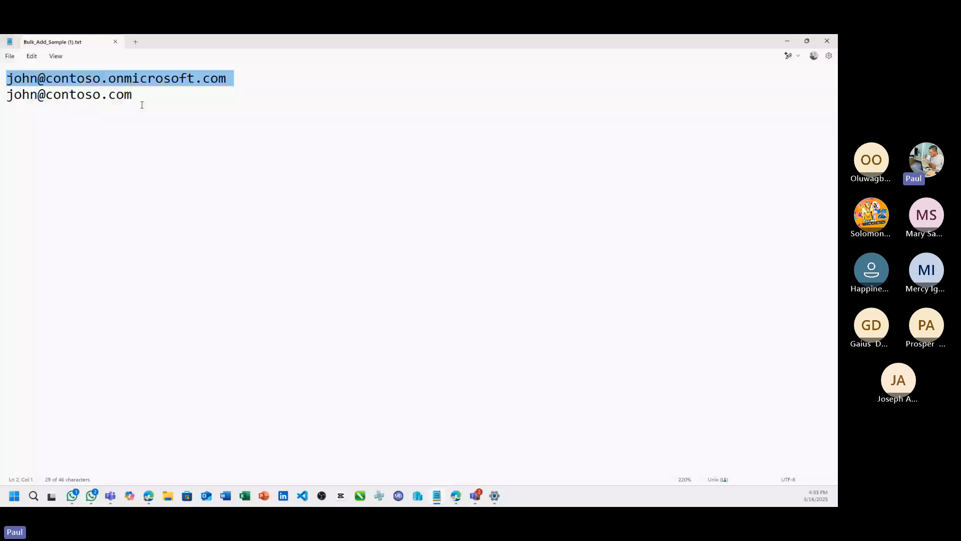
click(142, 104)
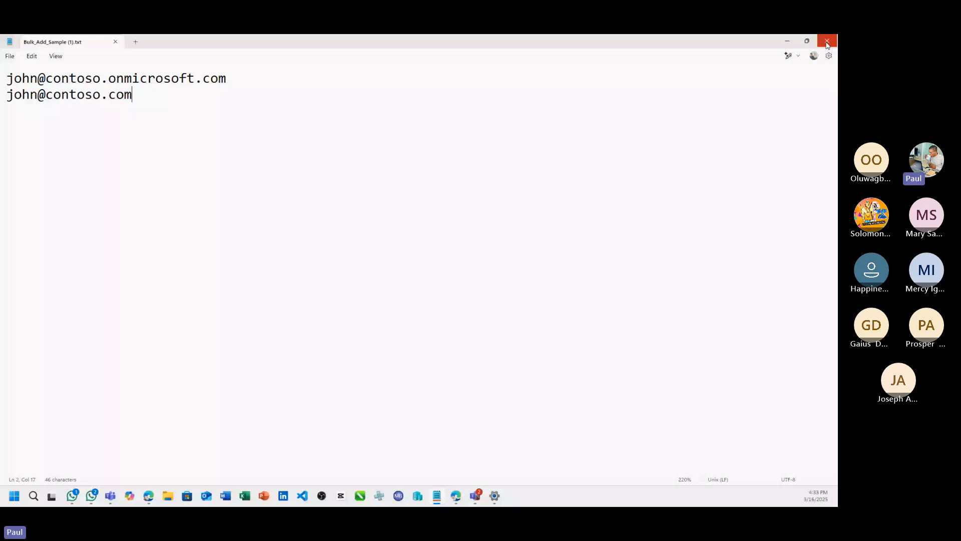
click(827, 42)
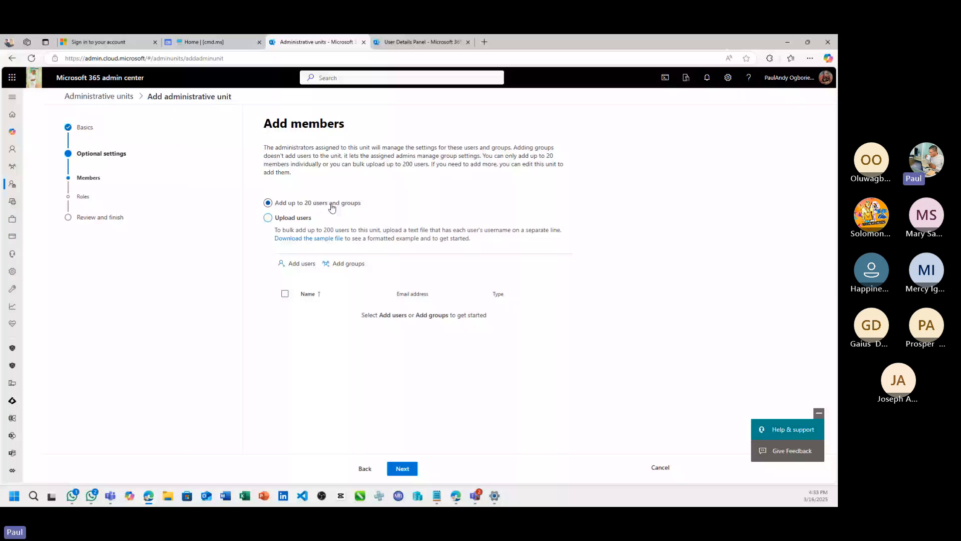
Step: Show the Active users tab and position the reopened Bulk_Add_Sample.txt Notepad window over it
key(ctrl+Tab)
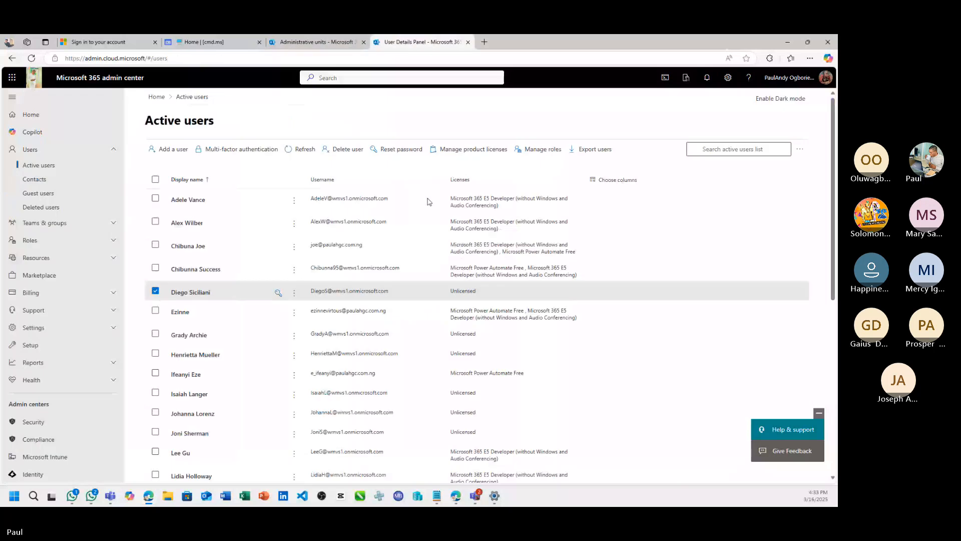
key(alt+Tab)
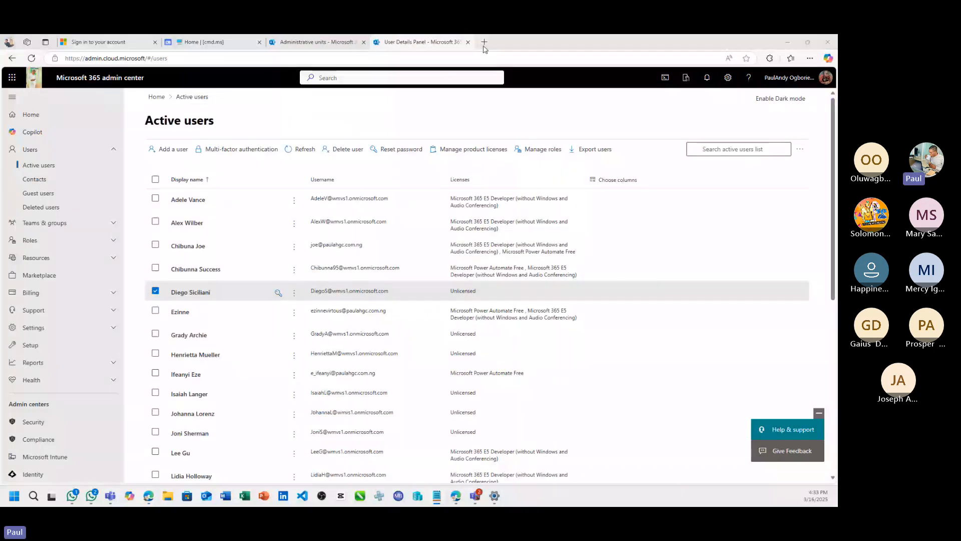
drag(484, 50, 562, 115)
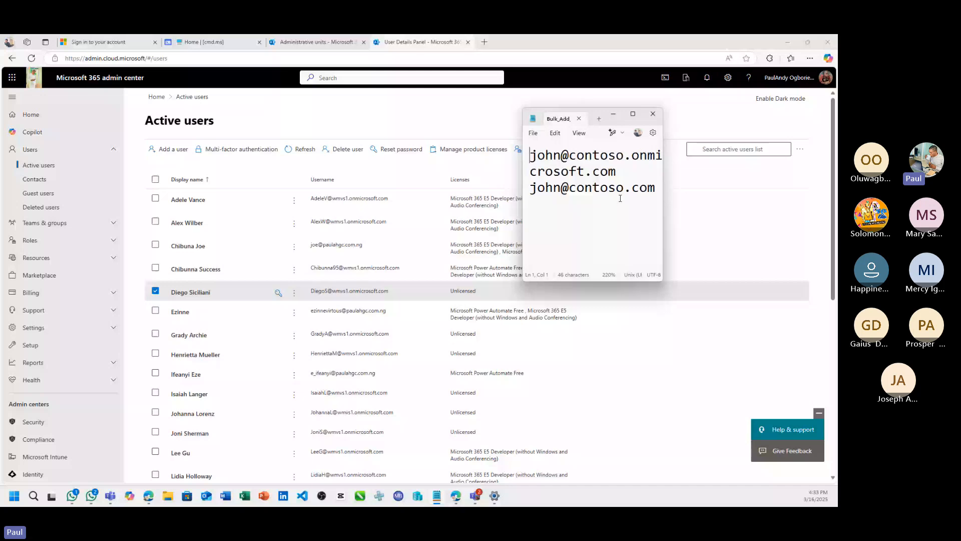
Step: Edit the first sample address in Notepad and select both username lines to check the format
ctrl+scroll(621, 199, down, 9)
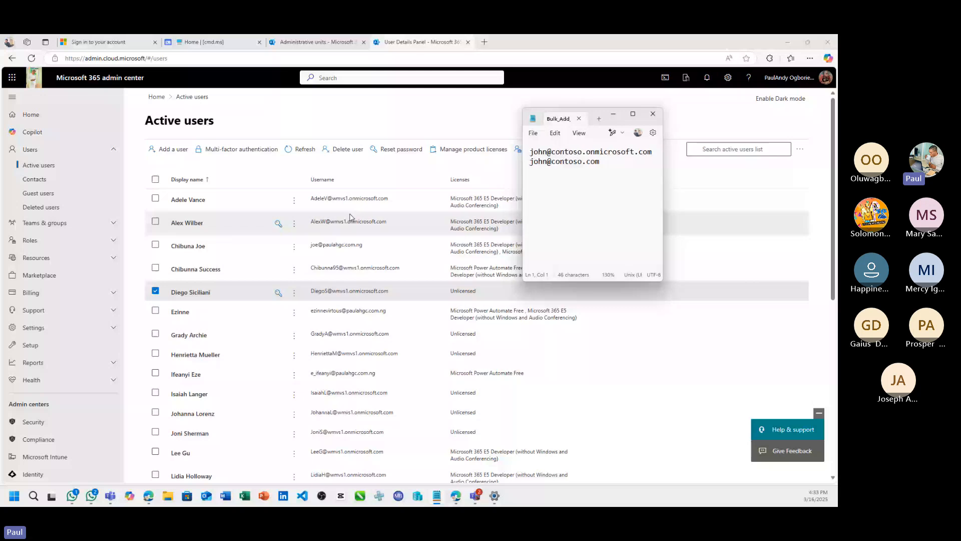
click(583, 151)
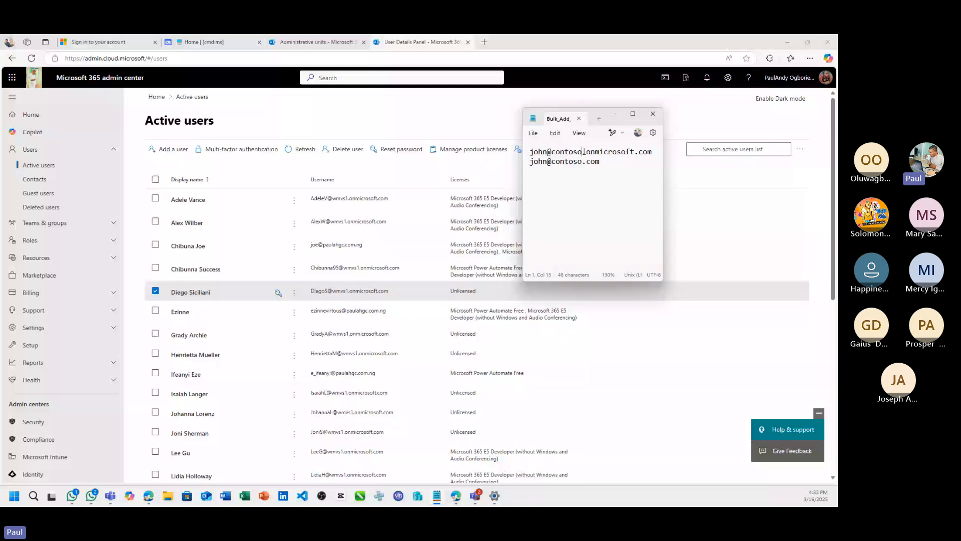
text(.)
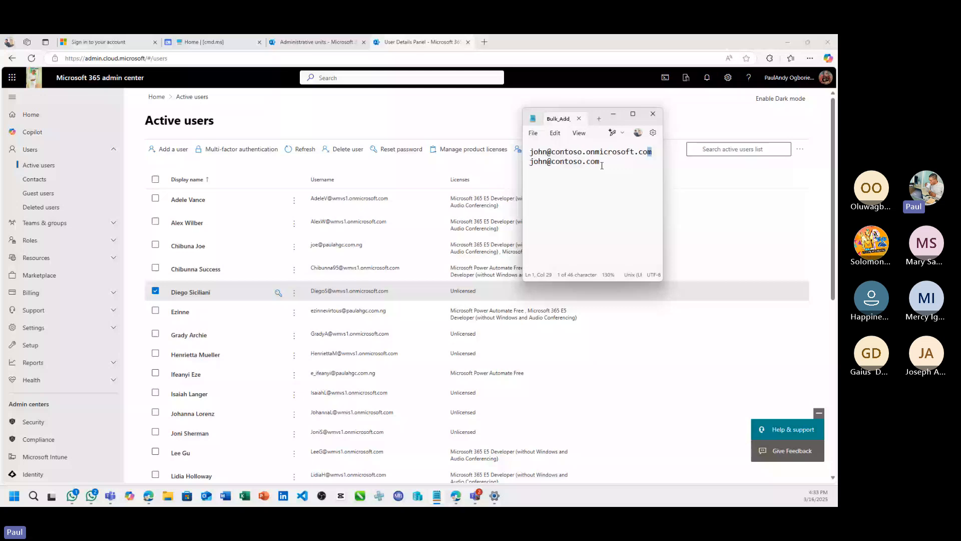
drag(601, 165, 532, 161)
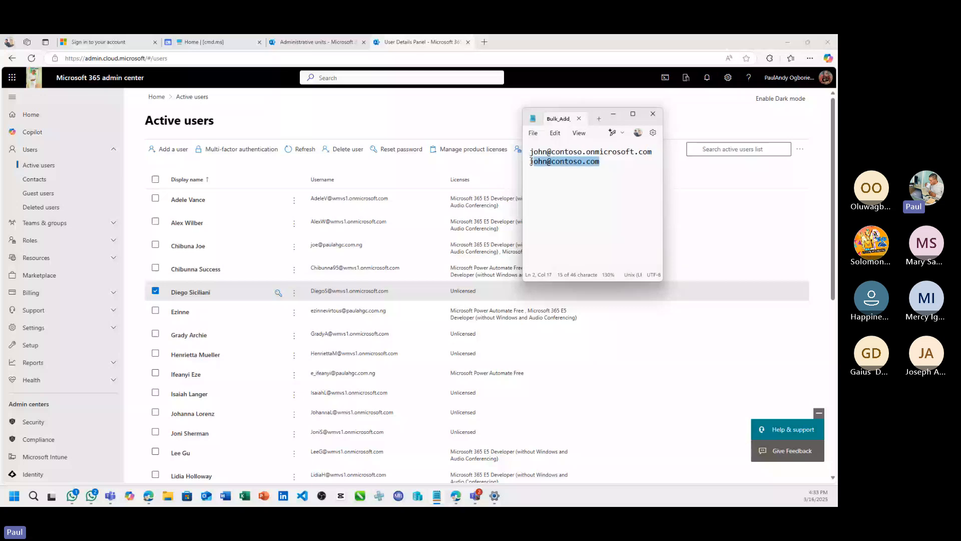
drag(532, 161, 531, 152)
drag(531, 151, 618, 163)
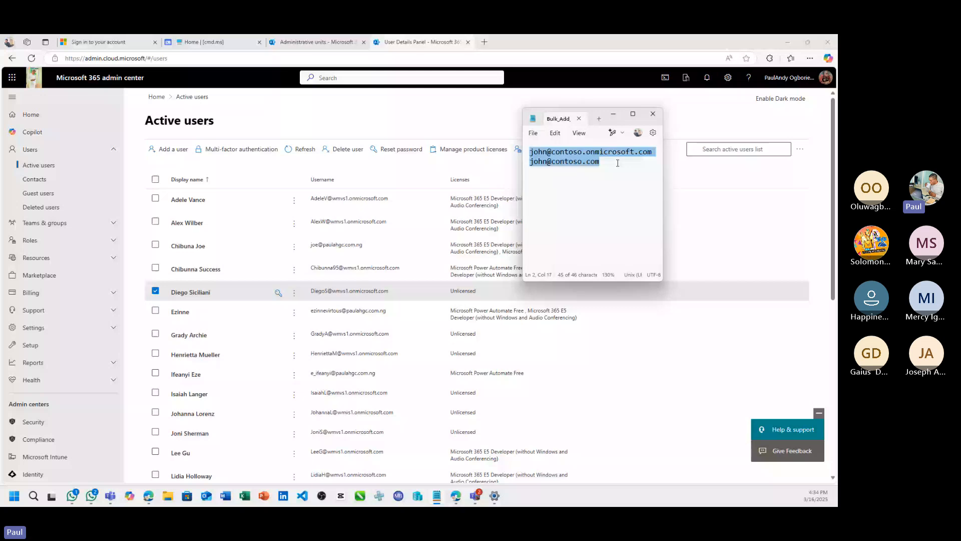
click(610, 173)
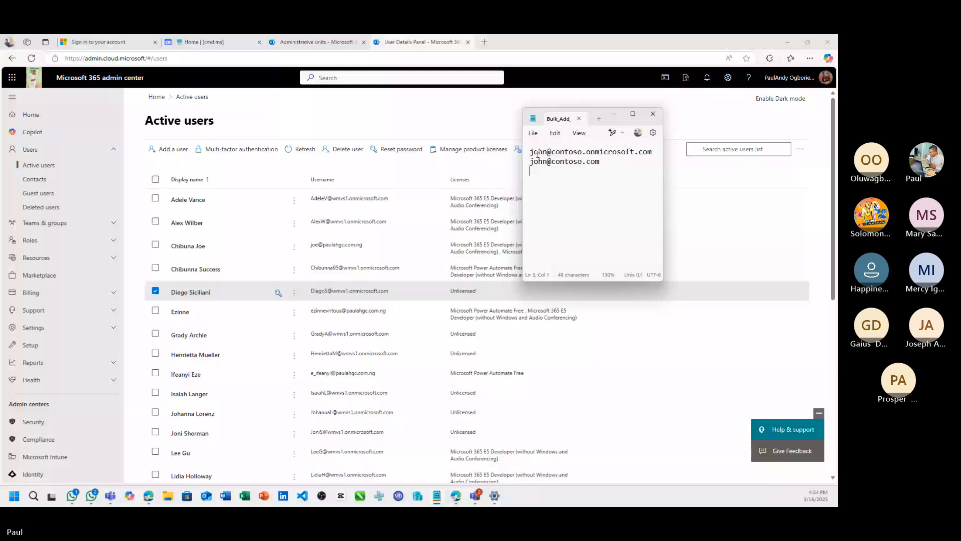
Step: Return to the new administrative unit wizard and upload Bulk_Add_Sample.txt from Downloads as the member file
click(613, 115)
click(319, 42)
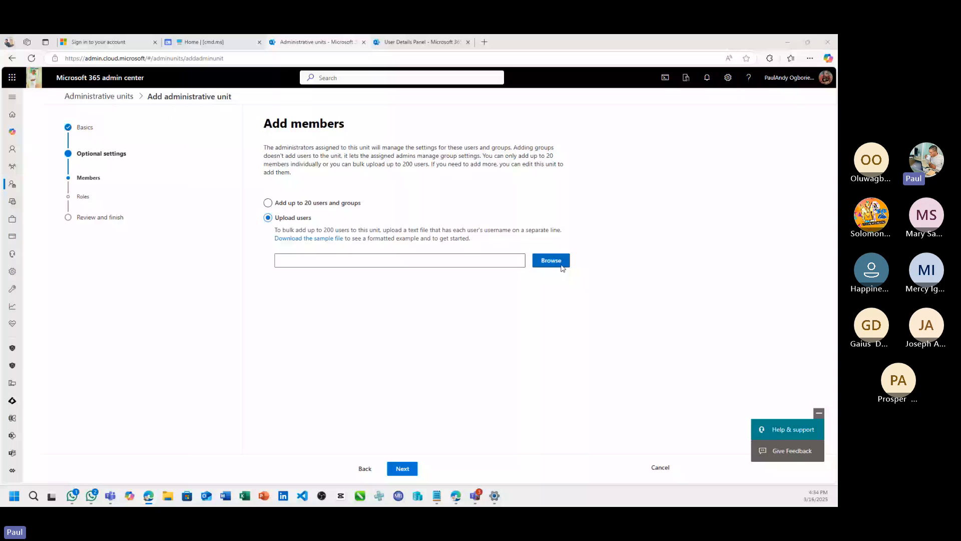
click(551, 261)
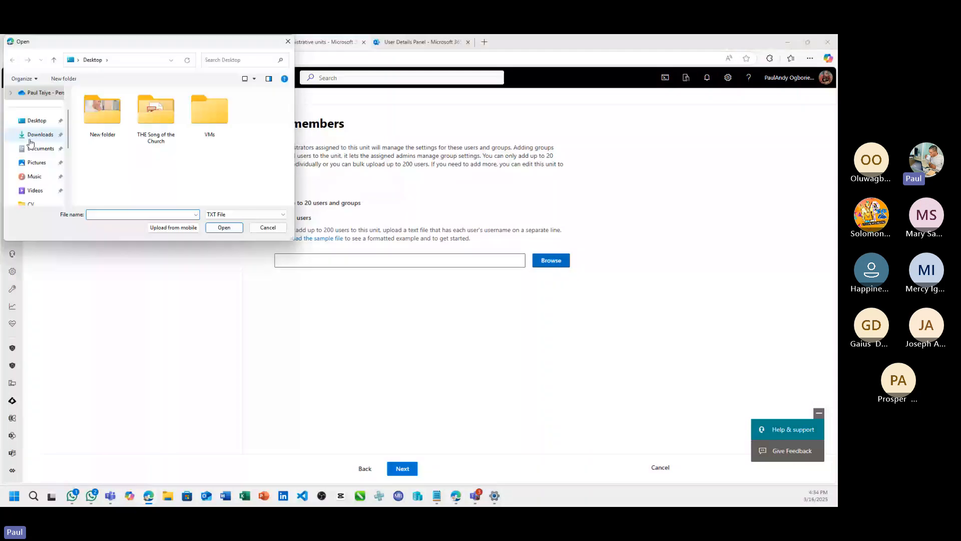
click(33, 140)
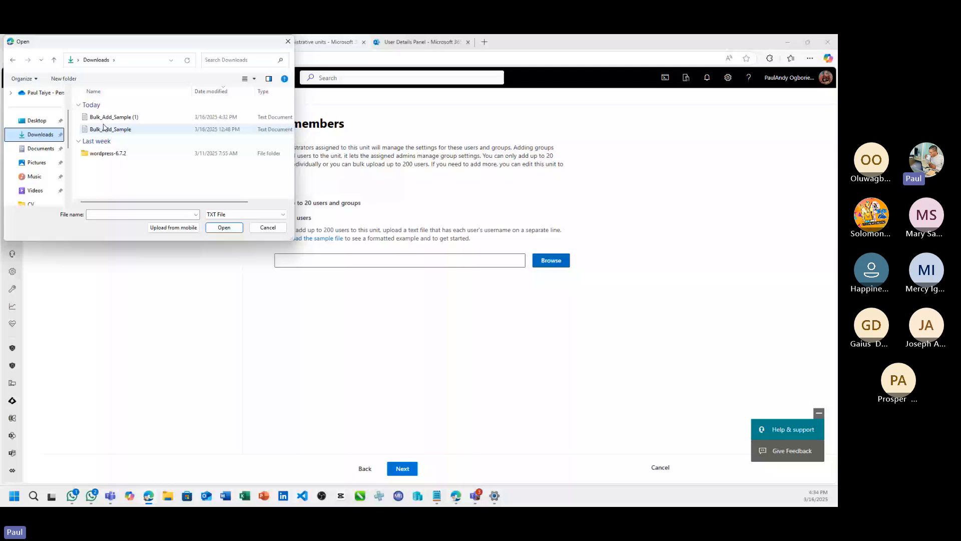
double_click(103, 128)
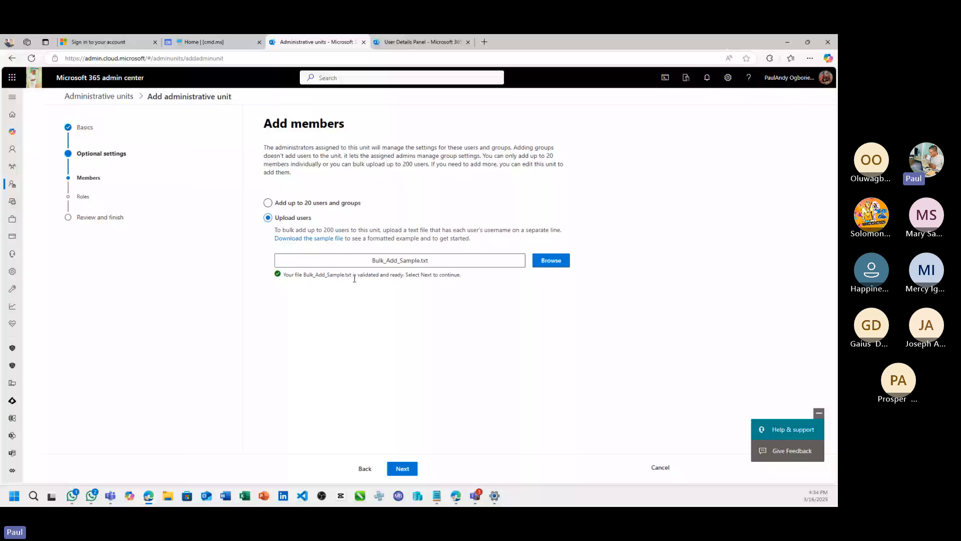
Step: Choose 'Add up to 20 users and groups' and tick four users in the Add users panel
click(267, 203)
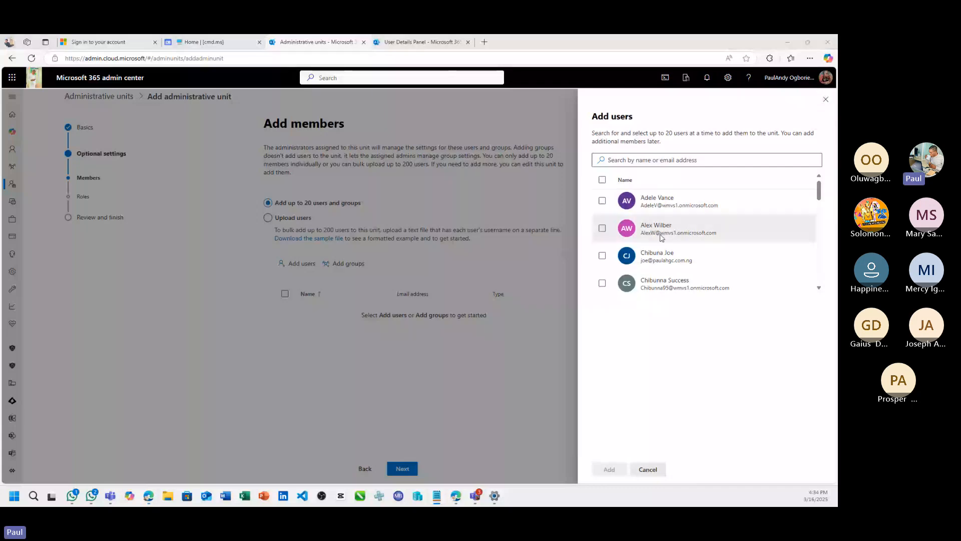
click(602, 204)
scroll(617, 243, down, 1)
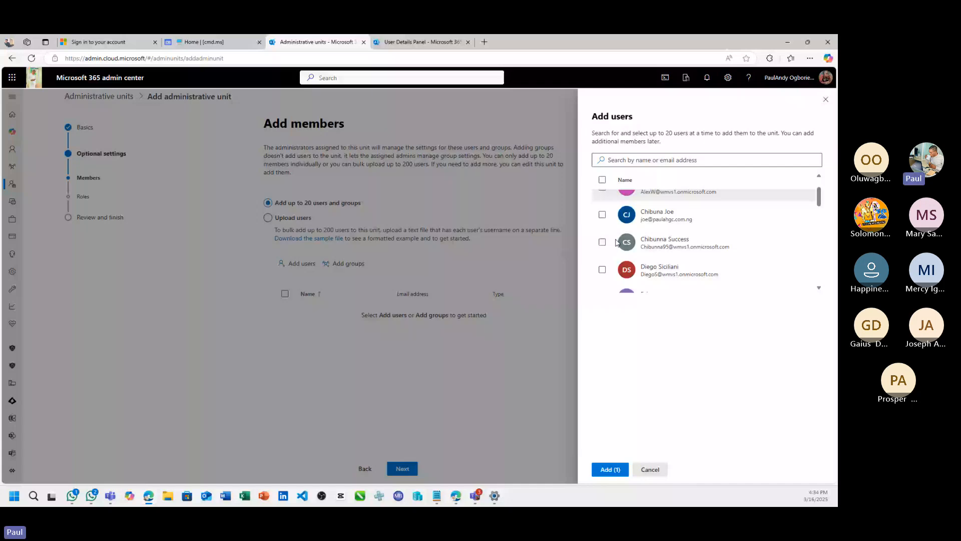
scroll(663, 277, down, 5)
click(663, 275)
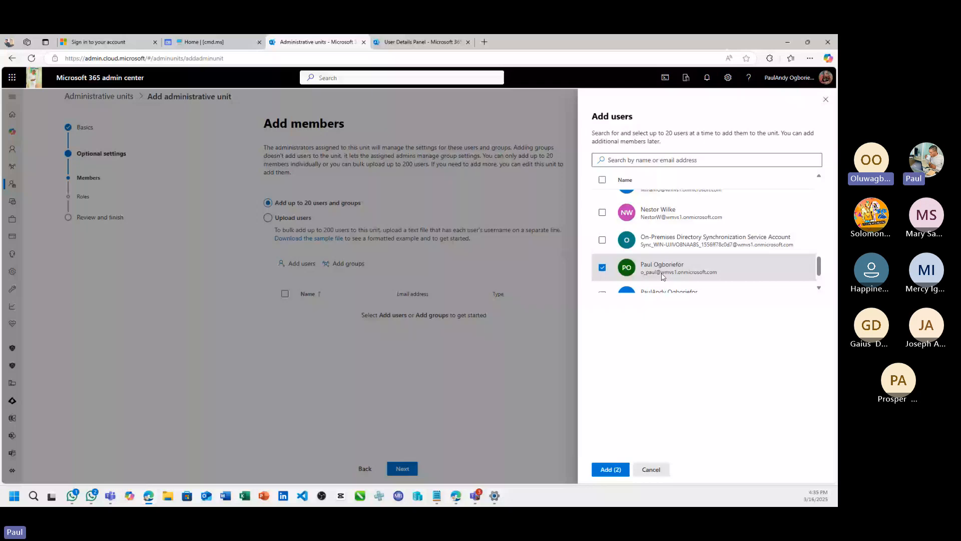
click(603, 212)
scroll(603, 235, up, 1)
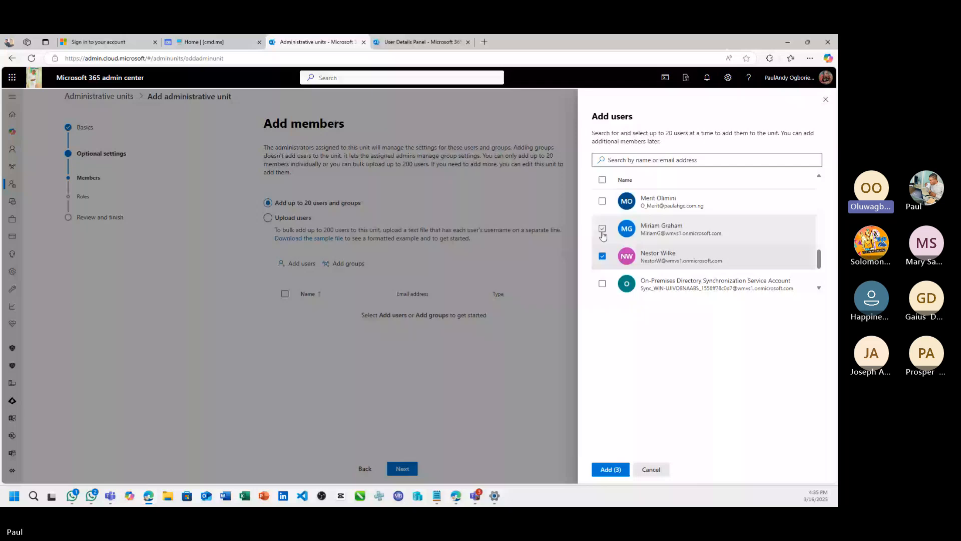
click(603, 229)
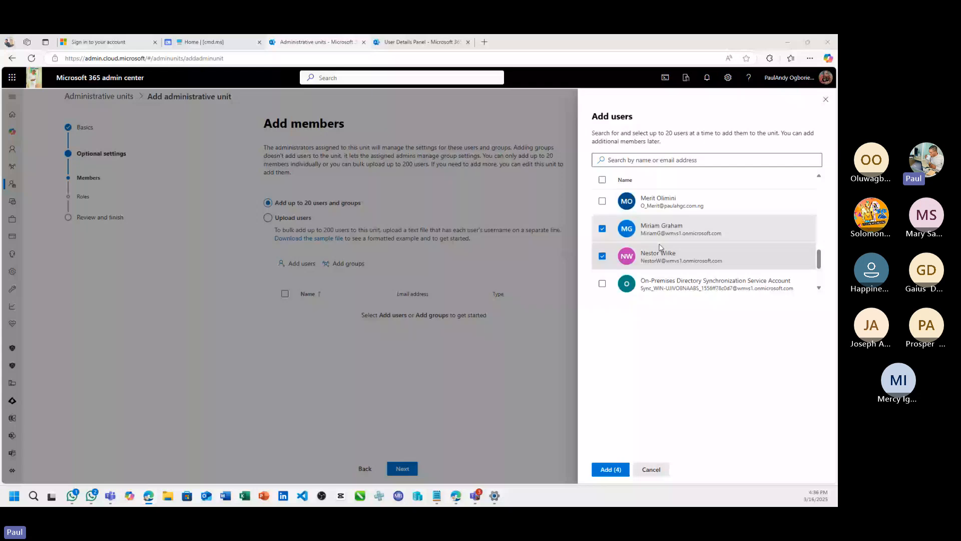
Step: Dismiss the Add users panel without adding the selected users, leaving the member list empty
click(327, 145)
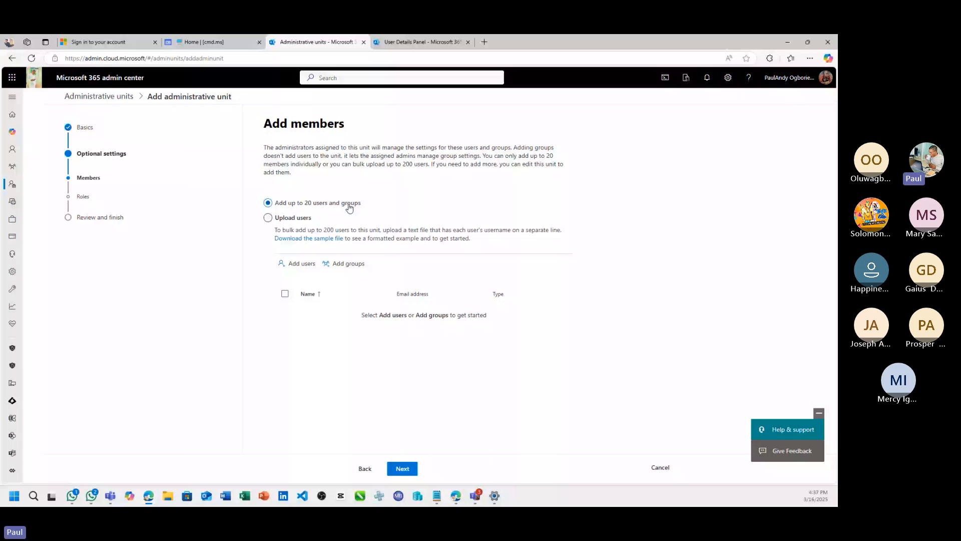
Step: Add four selected users as the unit's members with Add (4), then advance to the Roles step
click(301, 264)
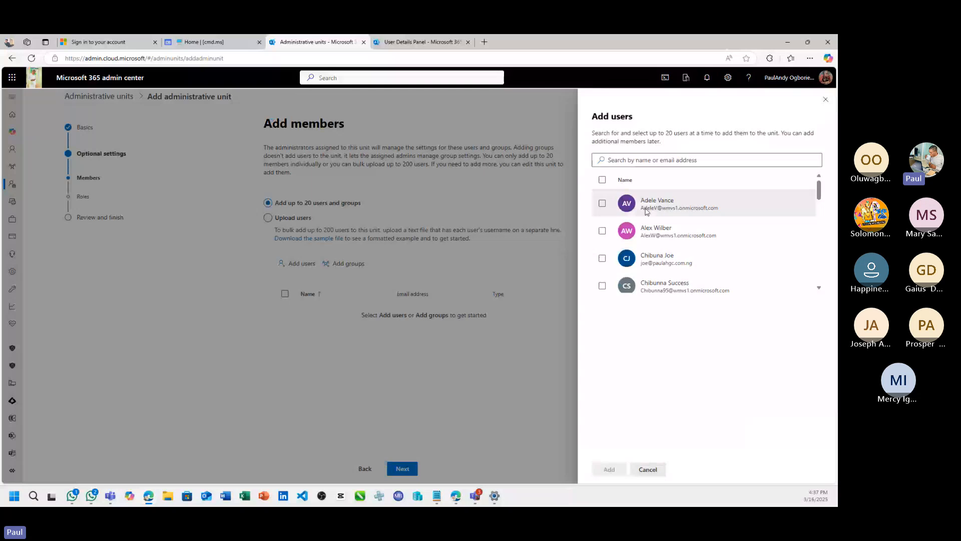
scroll(646, 211, down, 5)
click(604, 224)
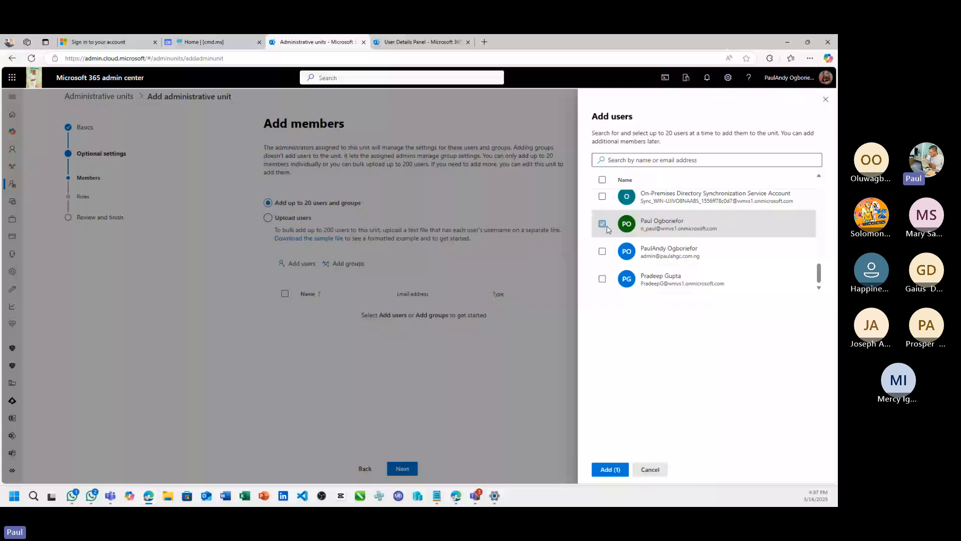
scroll(611, 219, up, 4)
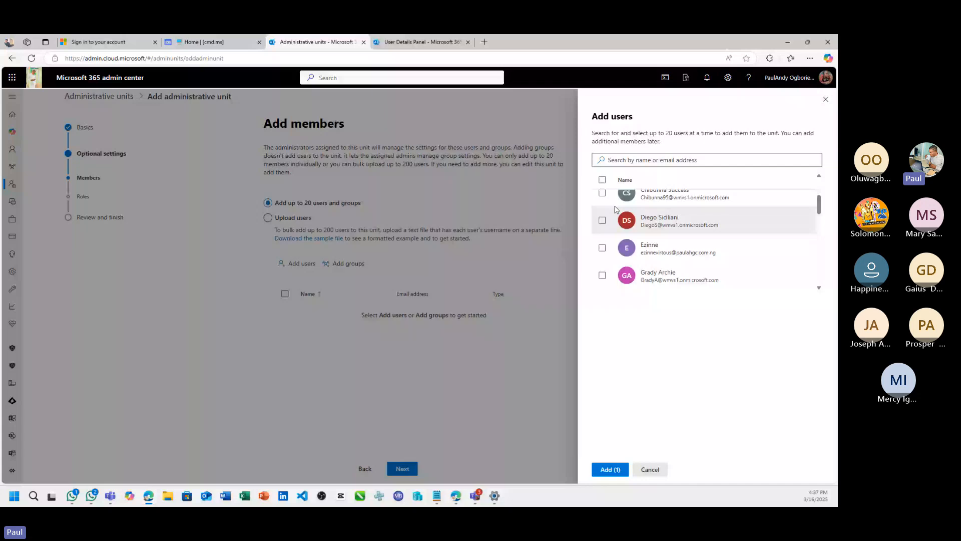
scroll(603, 225, up, 3)
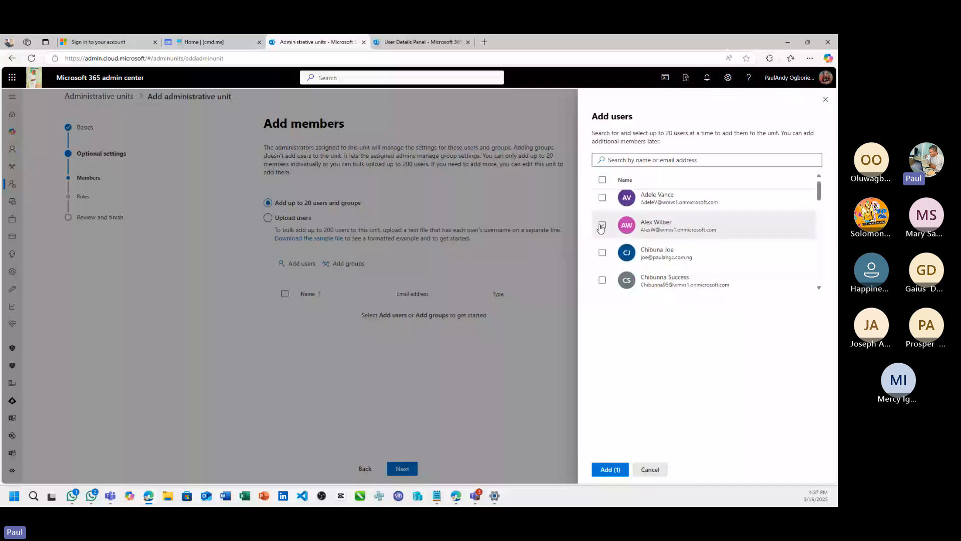
click(602, 226)
click(603, 252)
scroll(635, 235, down, 2)
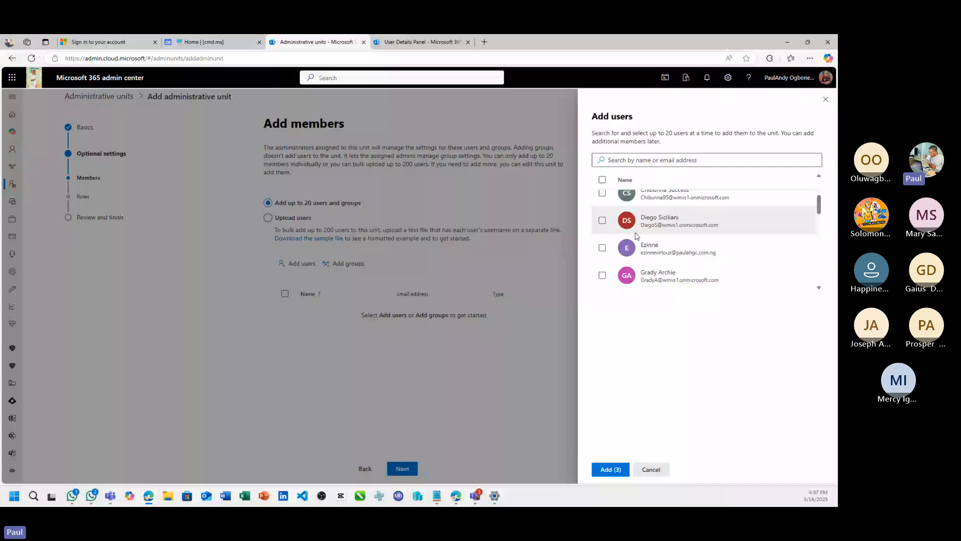
click(634, 254)
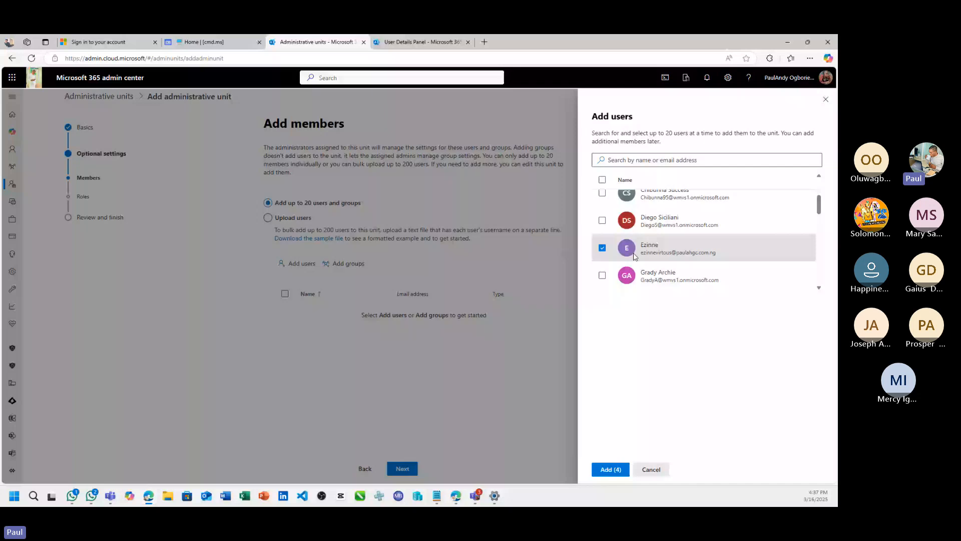
click(594, 466)
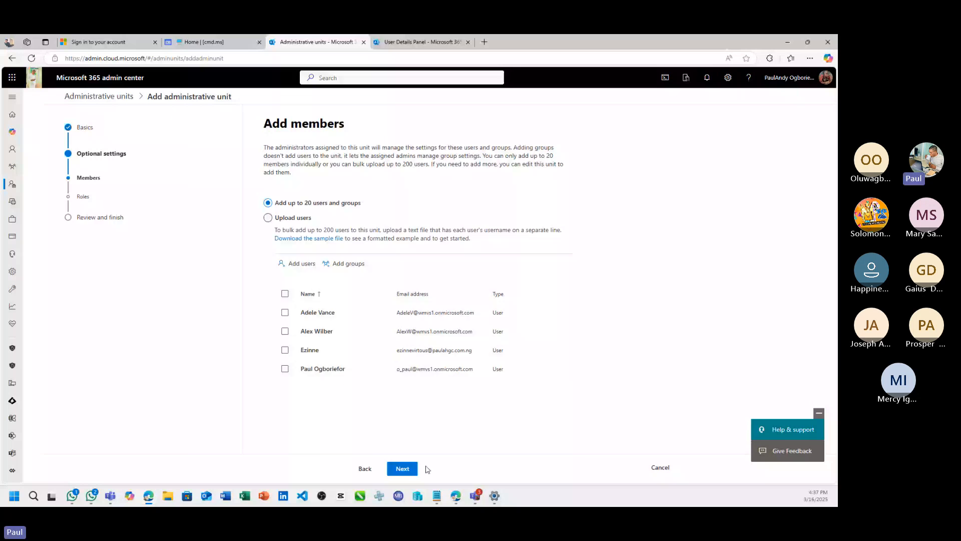
click(404, 469)
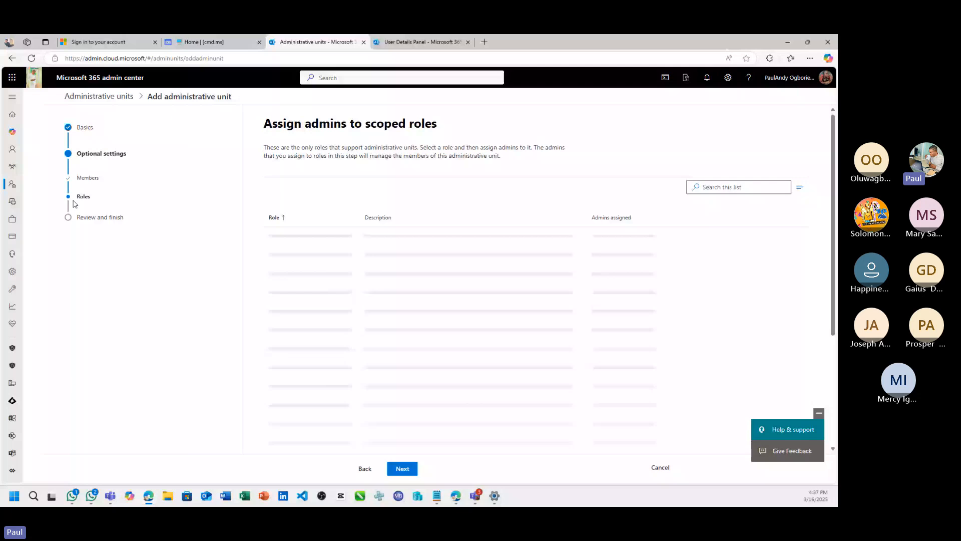
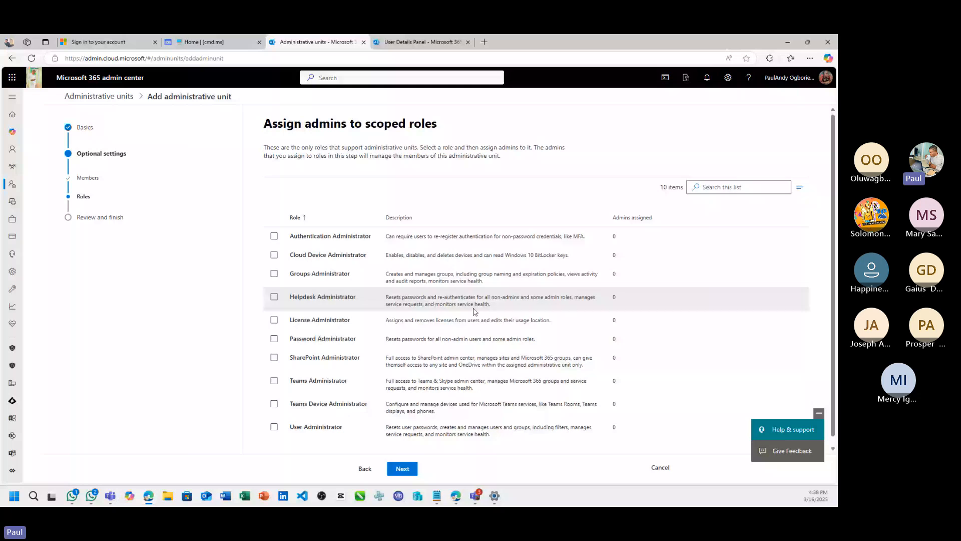
Step: Tick Helpdesk Administrator as the scoped role for the new administrative unit
click(274, 297)
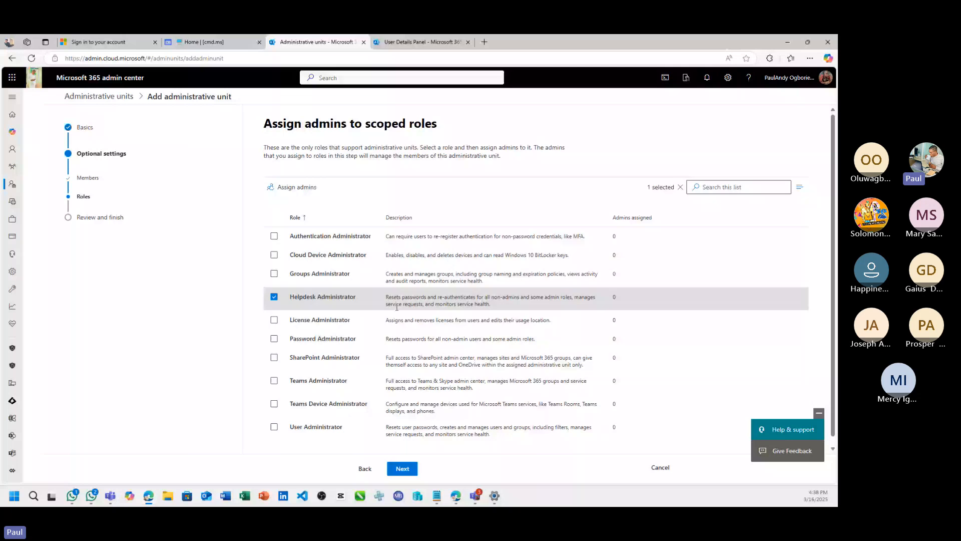
Step: Review the Helpdesk Administrator role's audience and force sign-out permission, then view its empty Assigned list
click(324, 298)
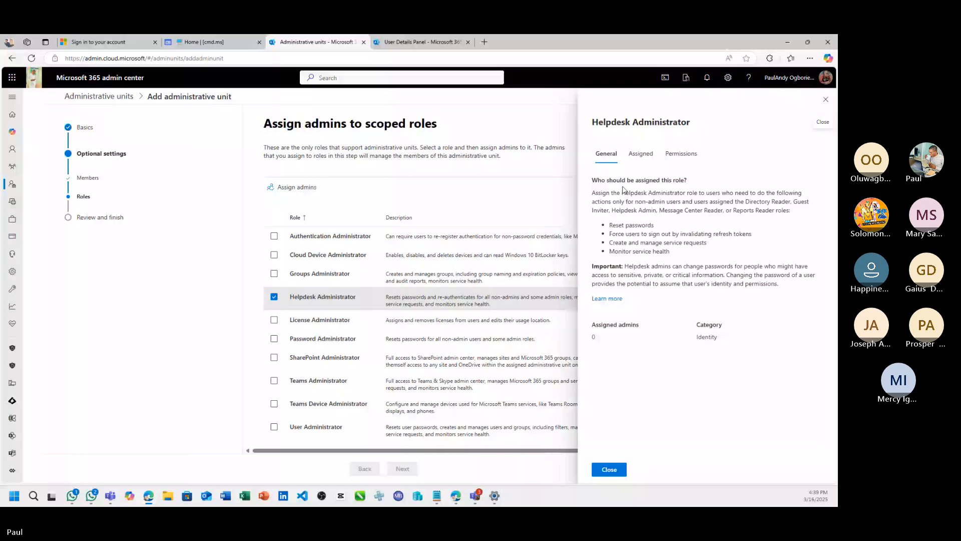
drag(623, 189, 643, 211)
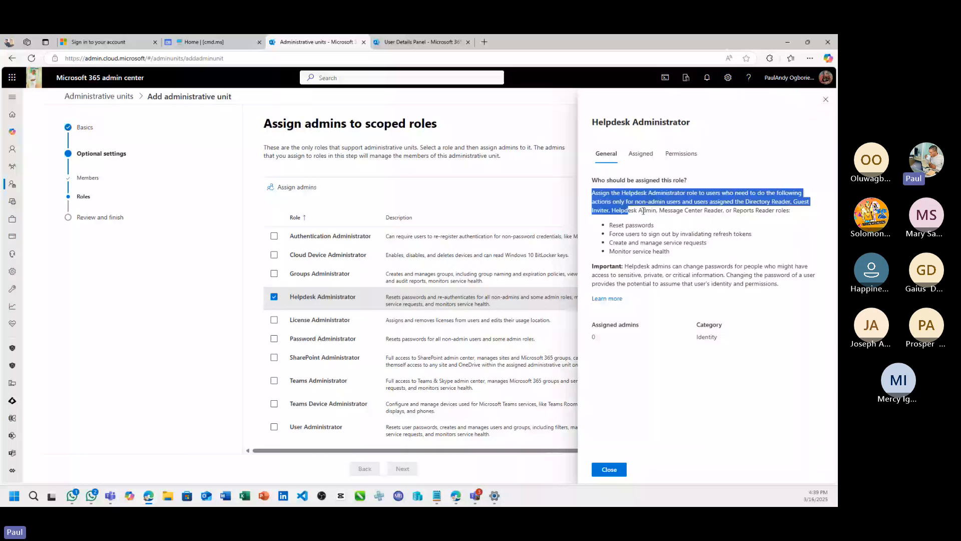
click(651, 246)
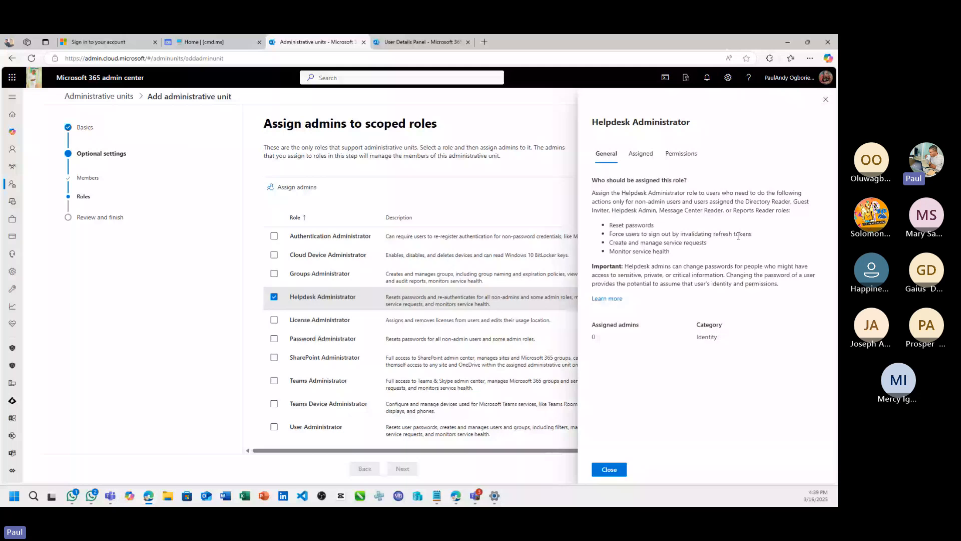
drag(738, 235, 654, 250)
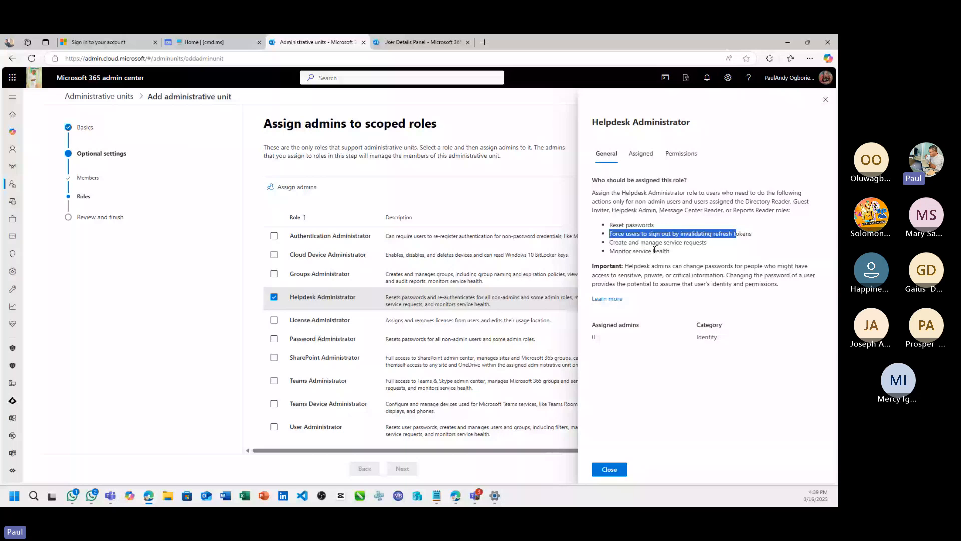
click(641, 156)
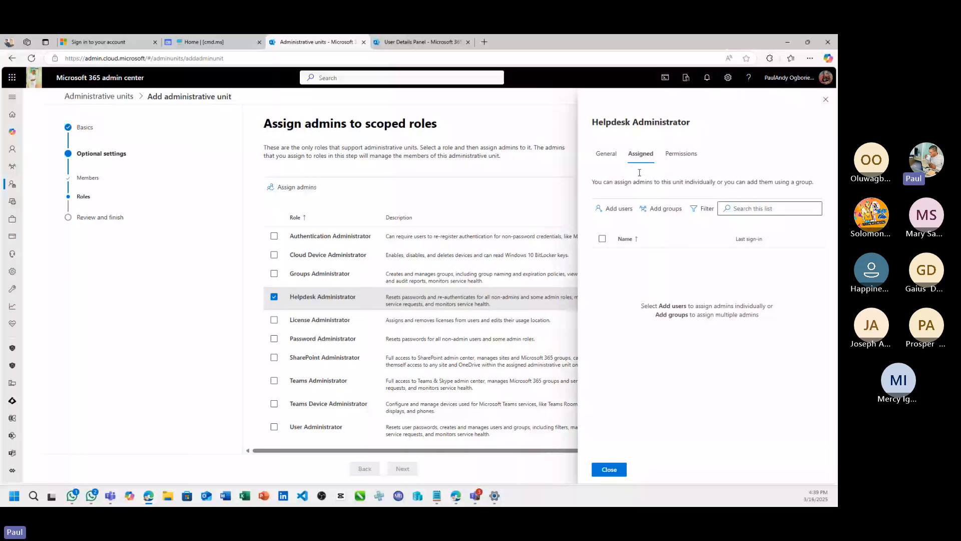
Step: Begin adding a Helpdesk Administrator assignment and check one user in the picker
click(616, 208)
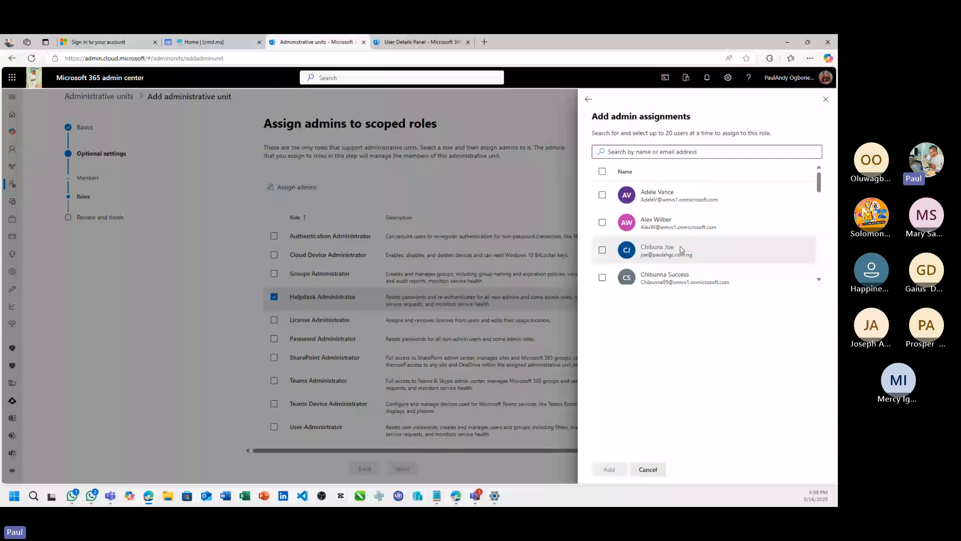
scroll(682, 250, down, 2)
click(602, 217)
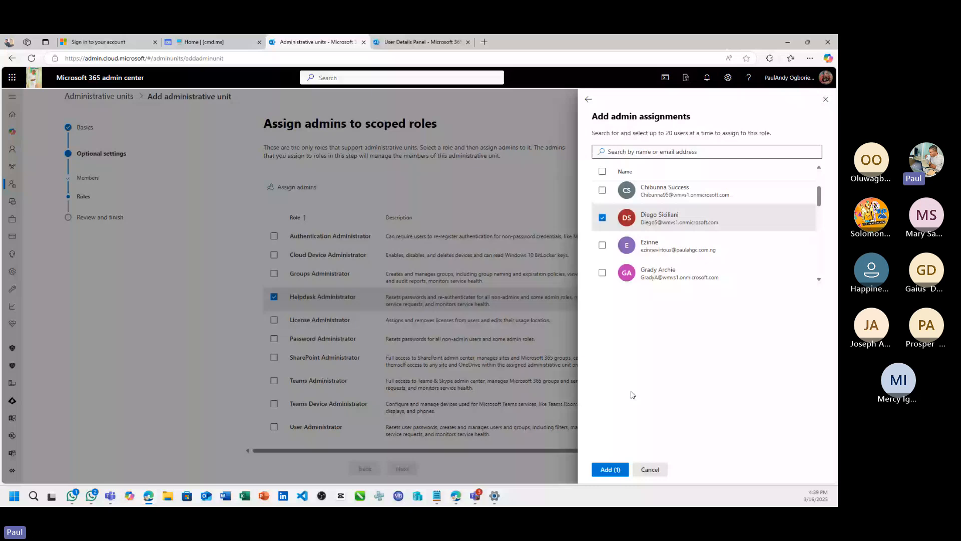
Step: In Active users, change the chosen user's role to User (no admin center access) and save
key(ctrl+Tab)
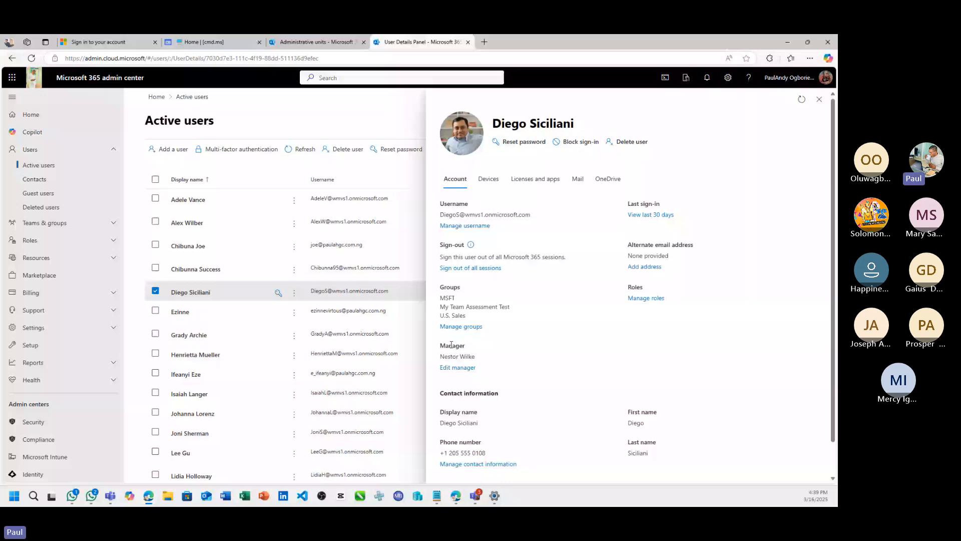
click(646, 299)
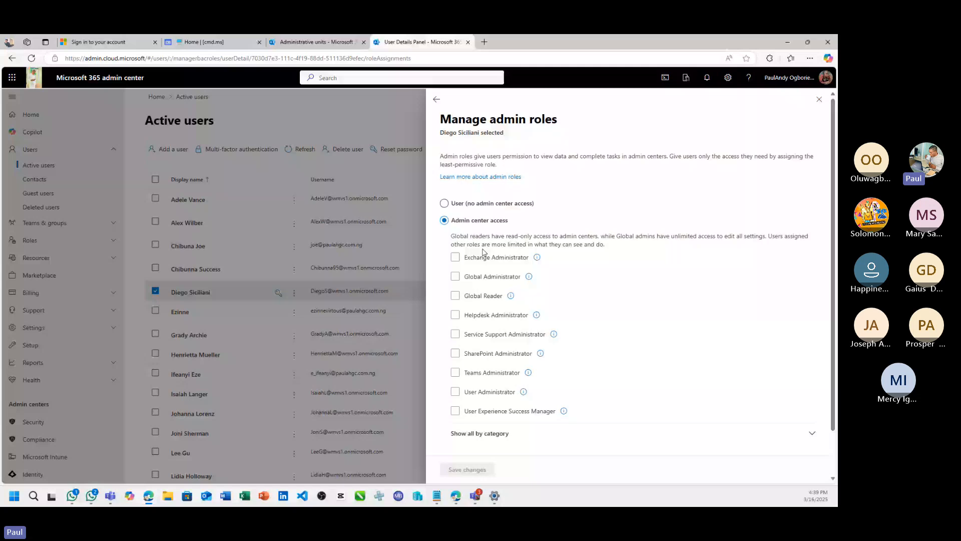
click(444, 203)
click(469, 470)
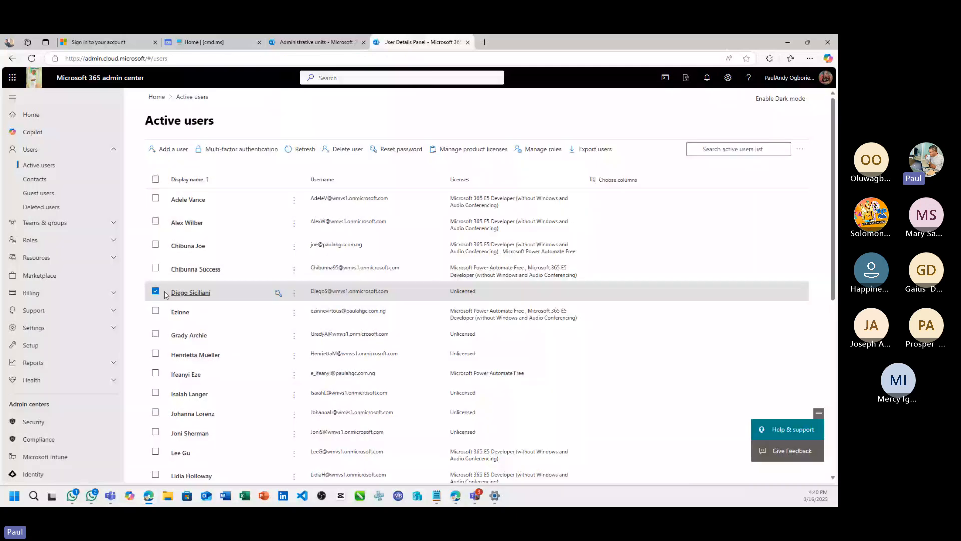
Step: Confirm another user shows No administrator access, then select that user
click(165, 292)
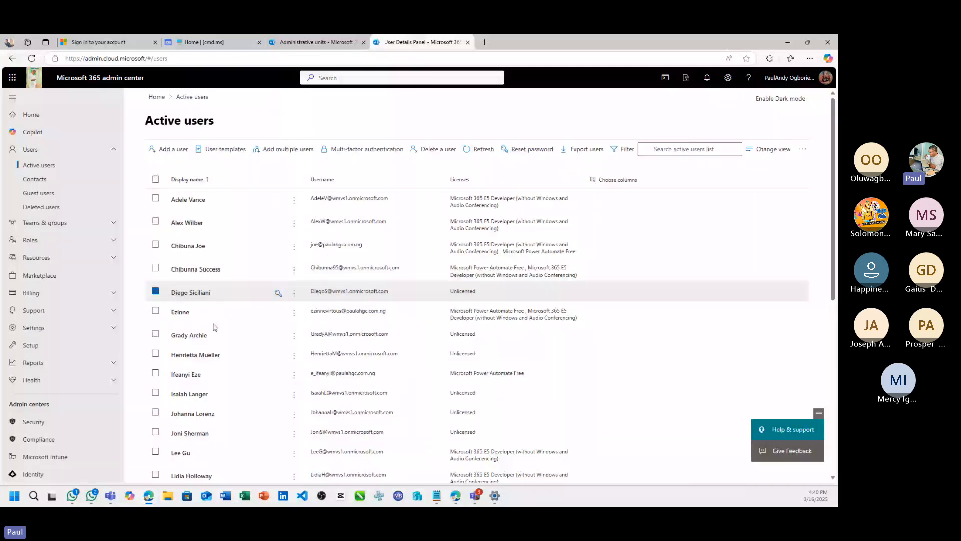
click(192, 336)
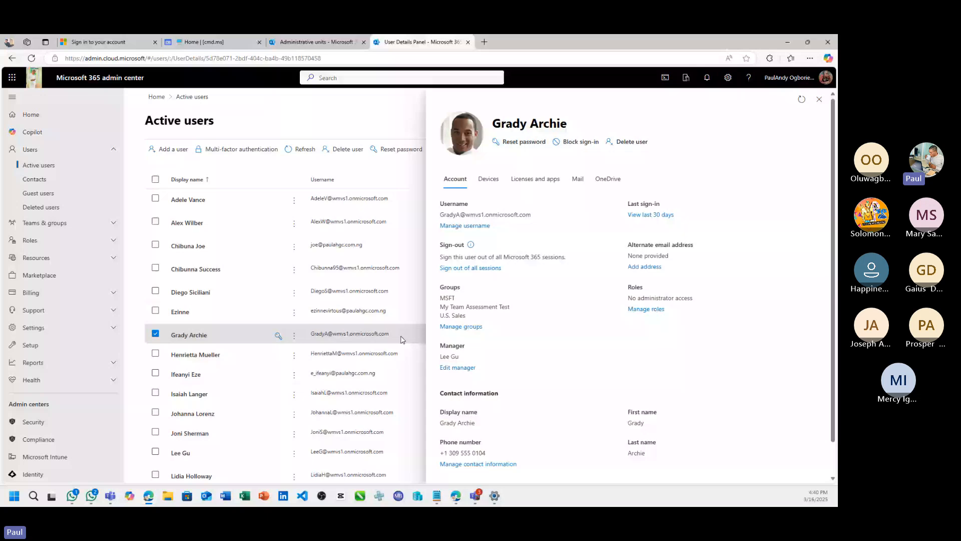
drag(627, 298, 703, 306)
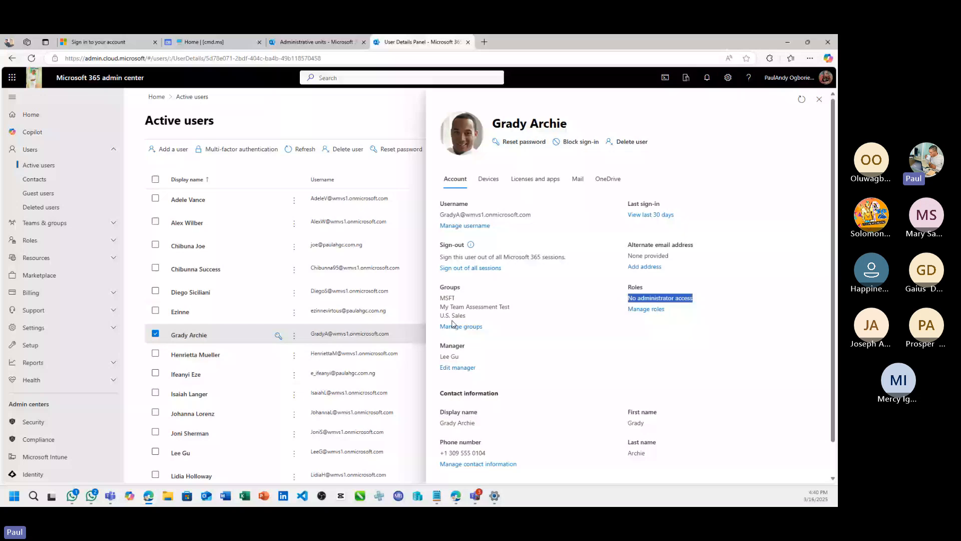
click(265, 323)
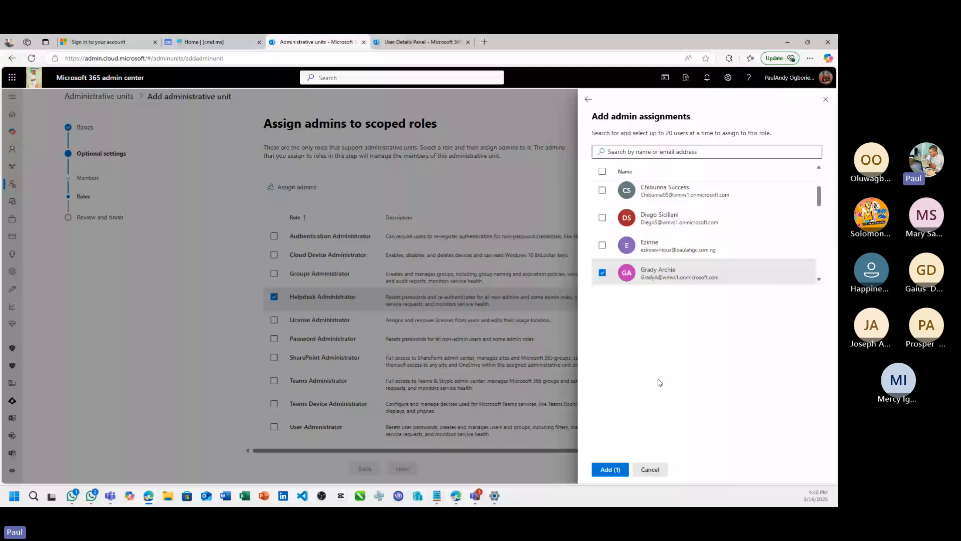
Step: Add the selected no-access user as Team TMCC's Helpdesk Administrator
click(610, 468)
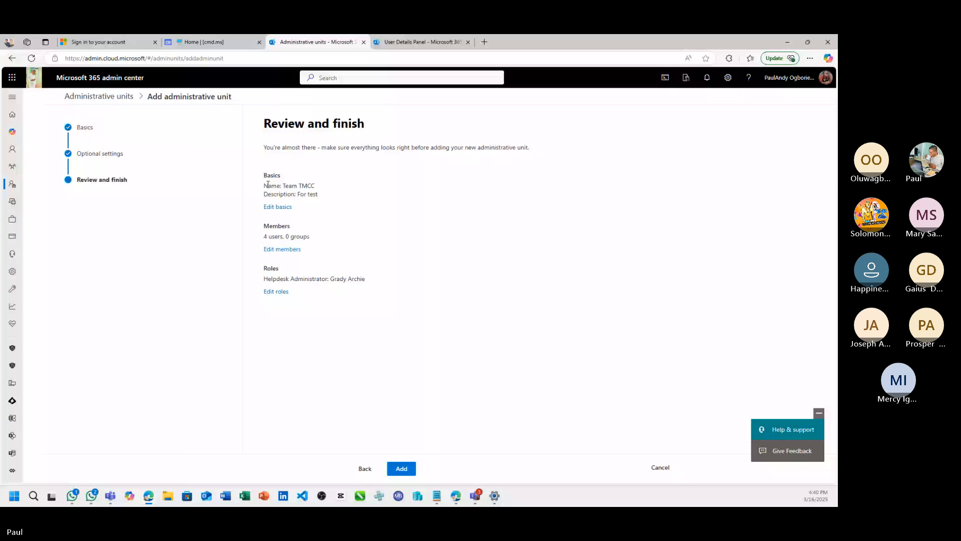
Step: From the review's '4 users, 0 groups' count, return to members and start adding groups
drag(264, 236, 310, 242)
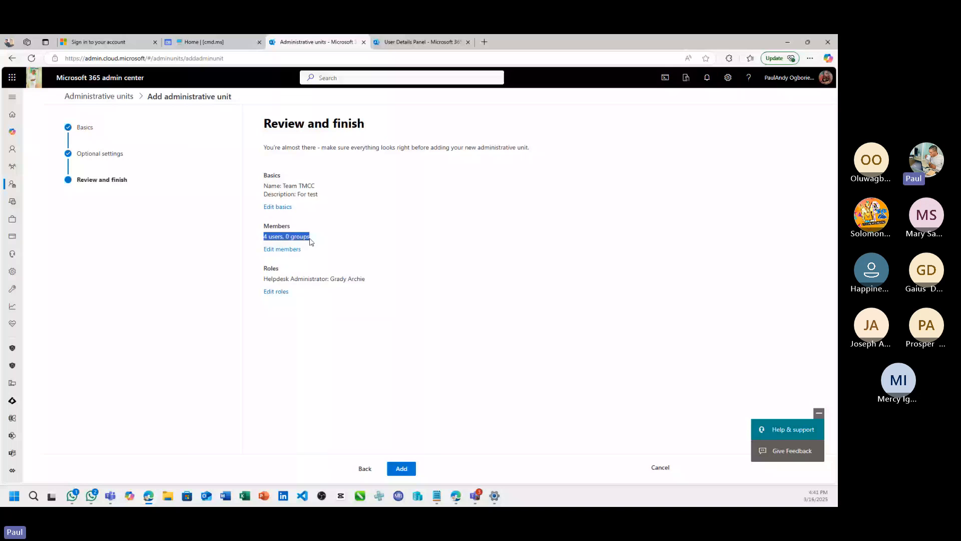
click(298, 249)
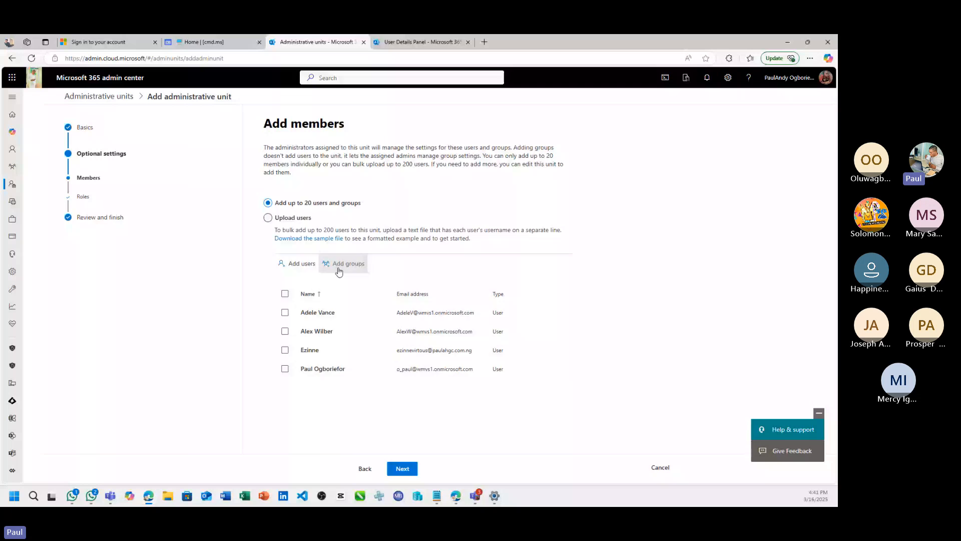
click(339, 269)
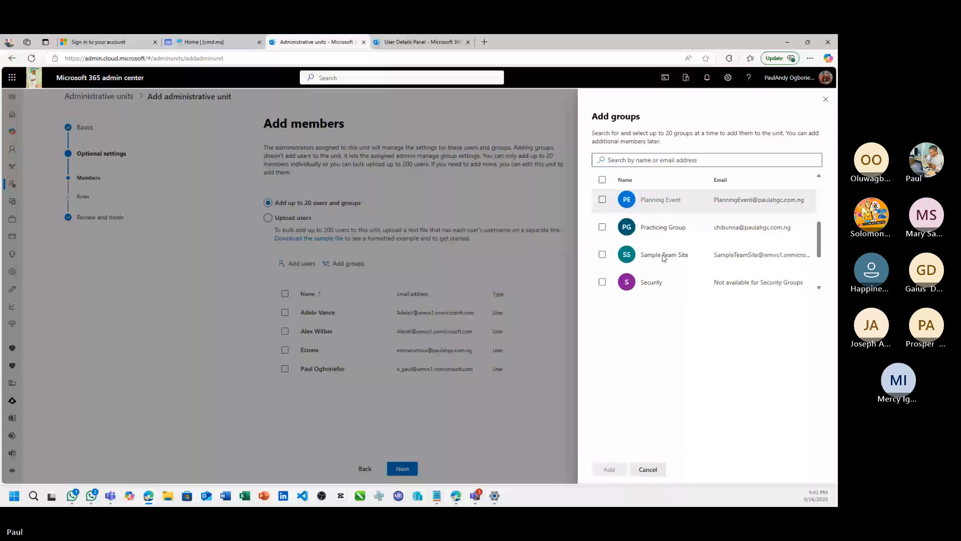
scroll(606, 225, up, 2)
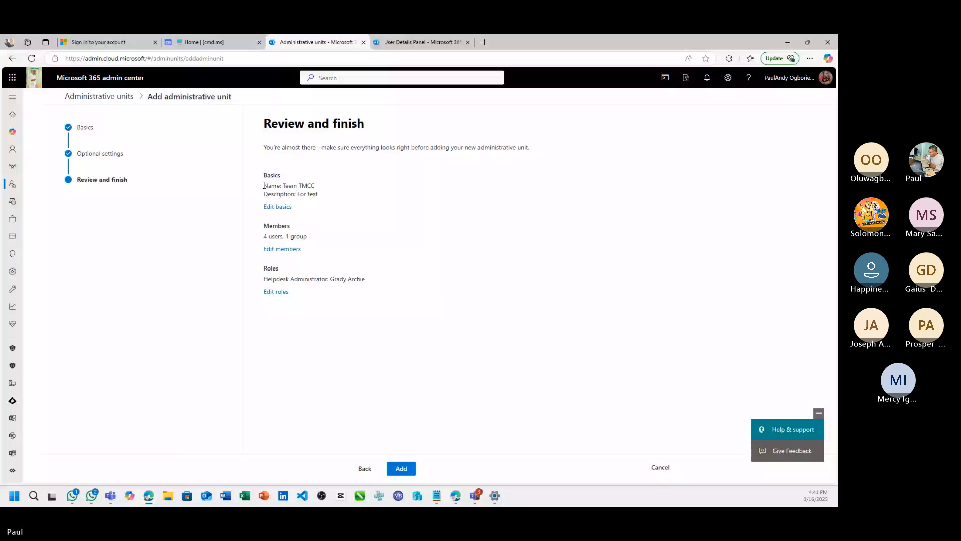
Step: Check the Helpdesk Administrator assignment in the review, then create Team TMCC and finish
drag(264, 279, 328, 279)
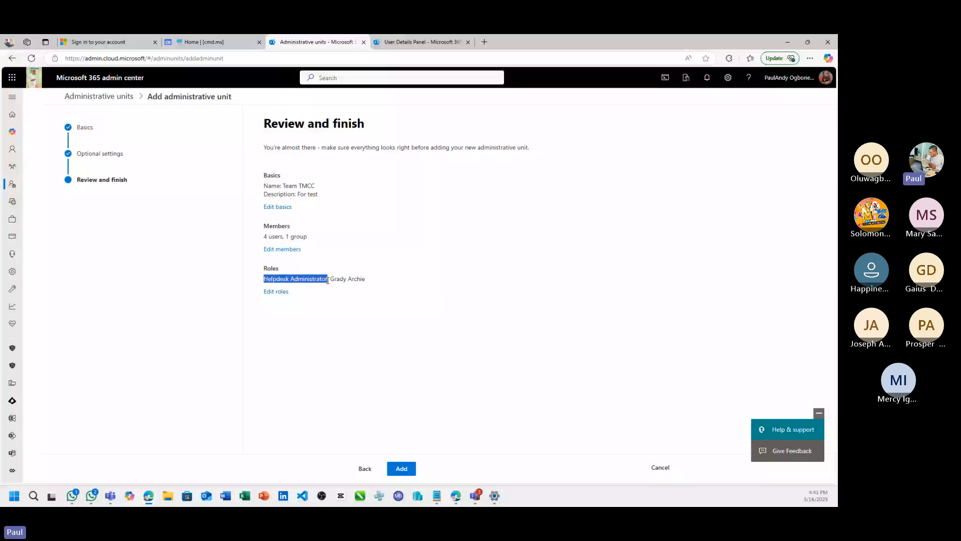
drag(330, 278, 366, 282)
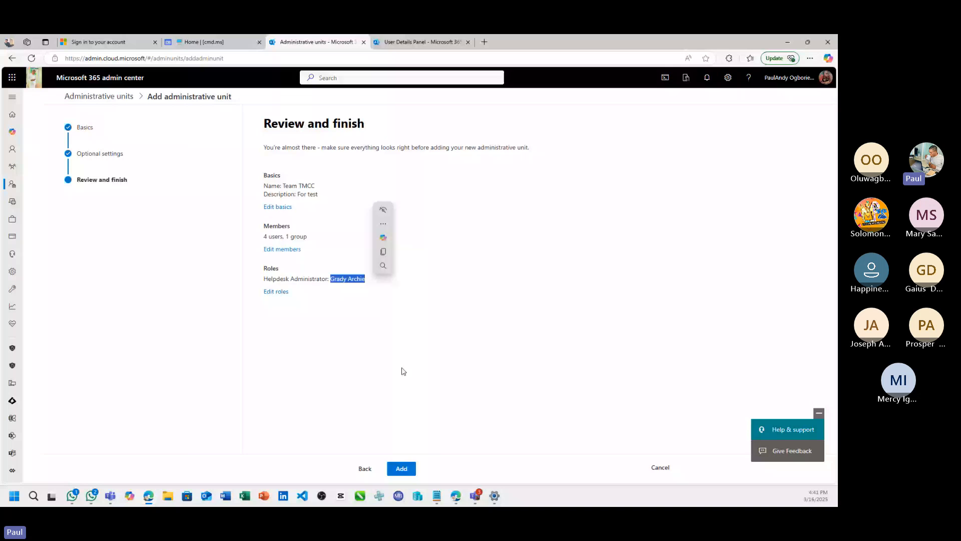
click(402, 468)
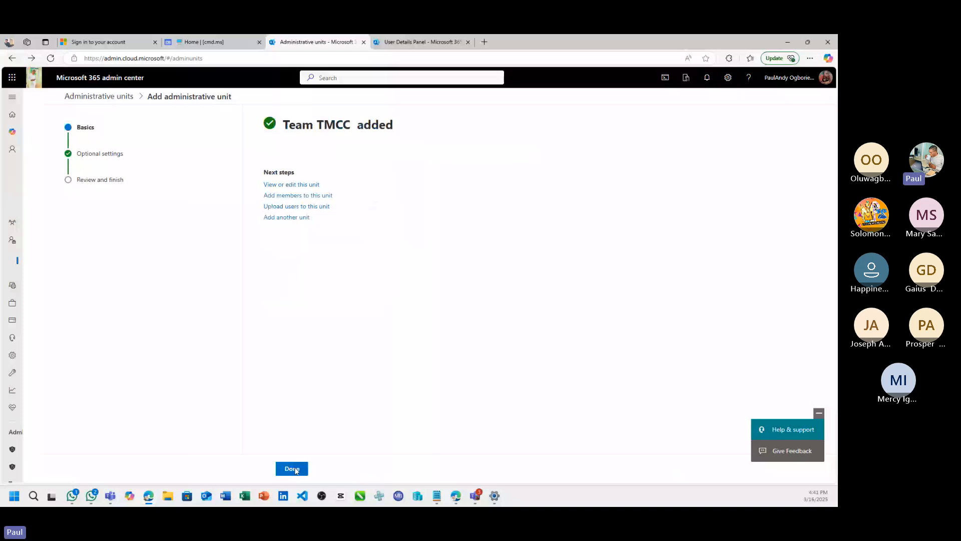
click(295, 470)
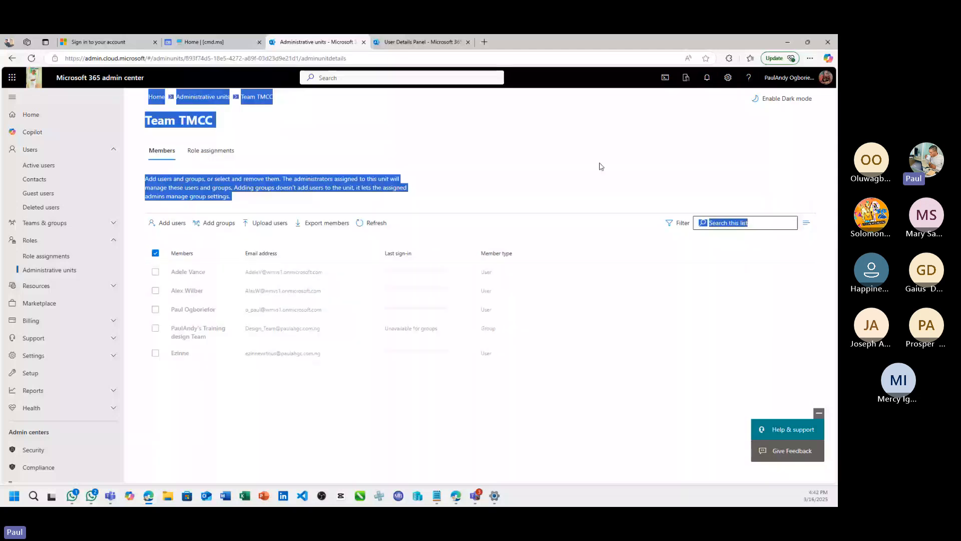
Step: Try Upload users and Export members on Team TMCC, then add one more user
click(512, 169)
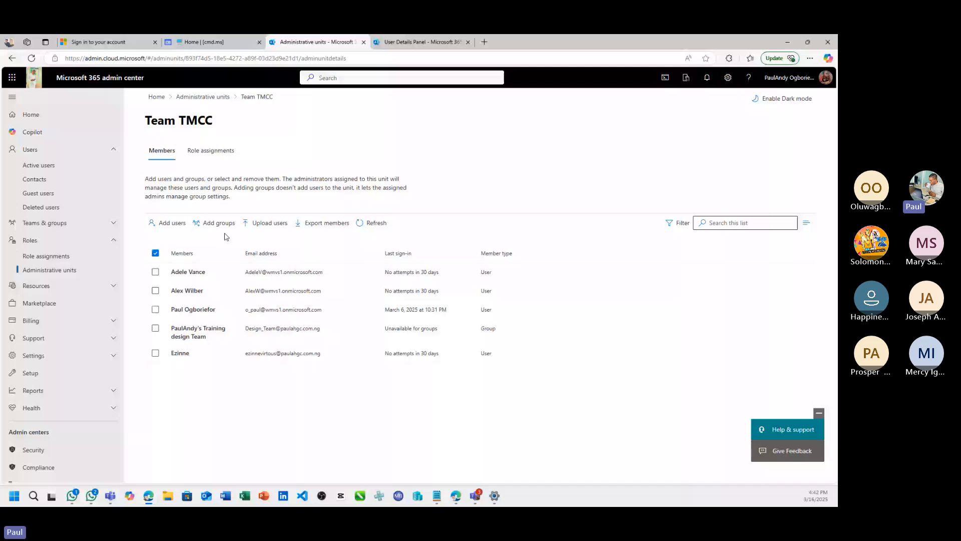
click(276, 227)
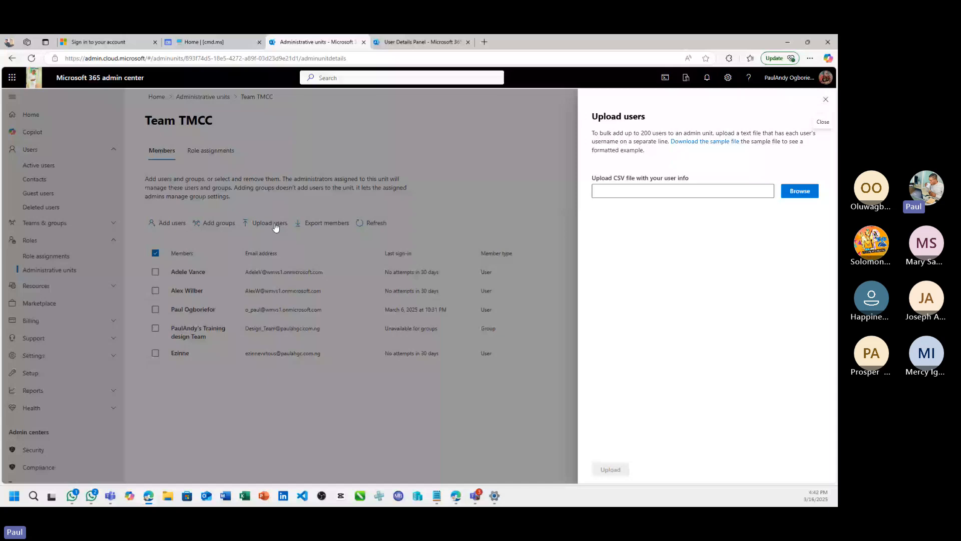
click(275, 227)
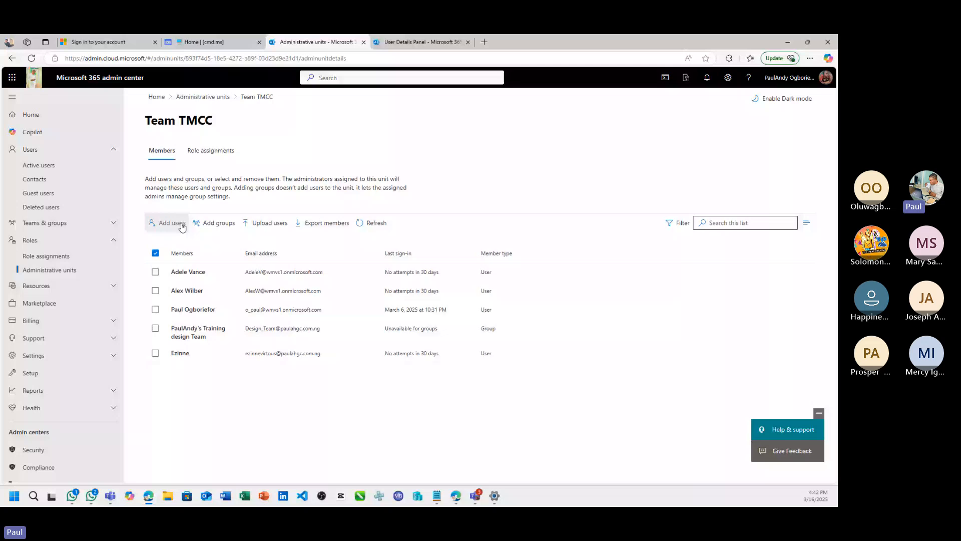
click(327, 223)
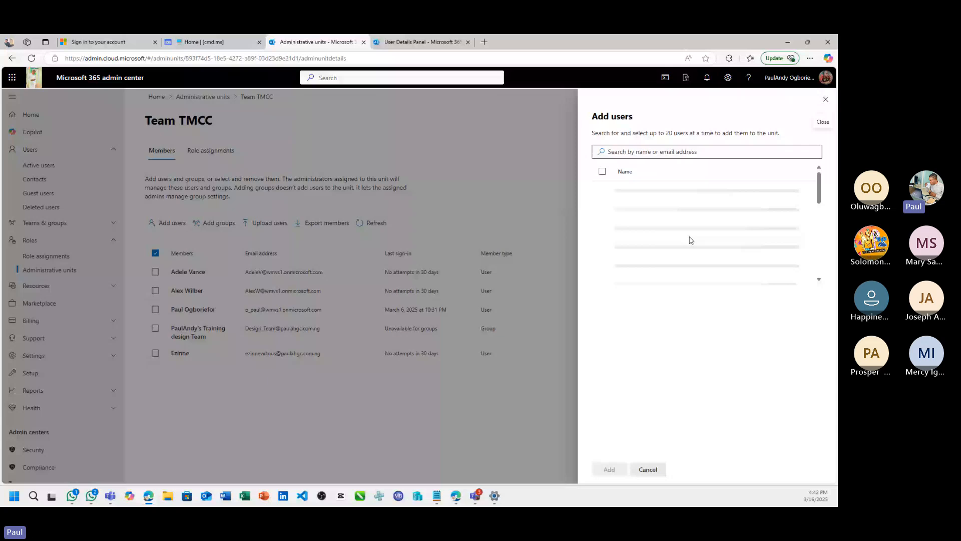
click(611, 469)
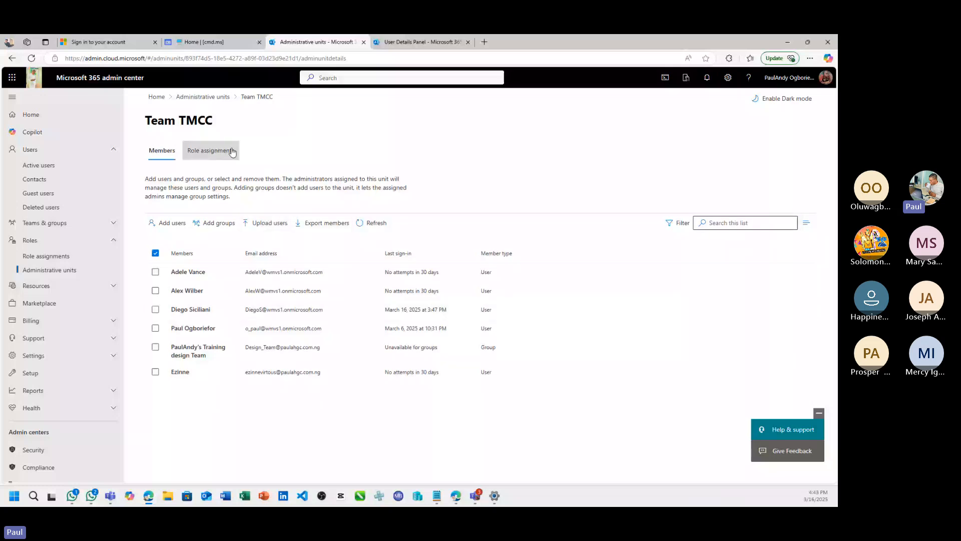
Step: Show Team TMCC's Role assignments and open the Groups Administrator role's details
click(215, 149)
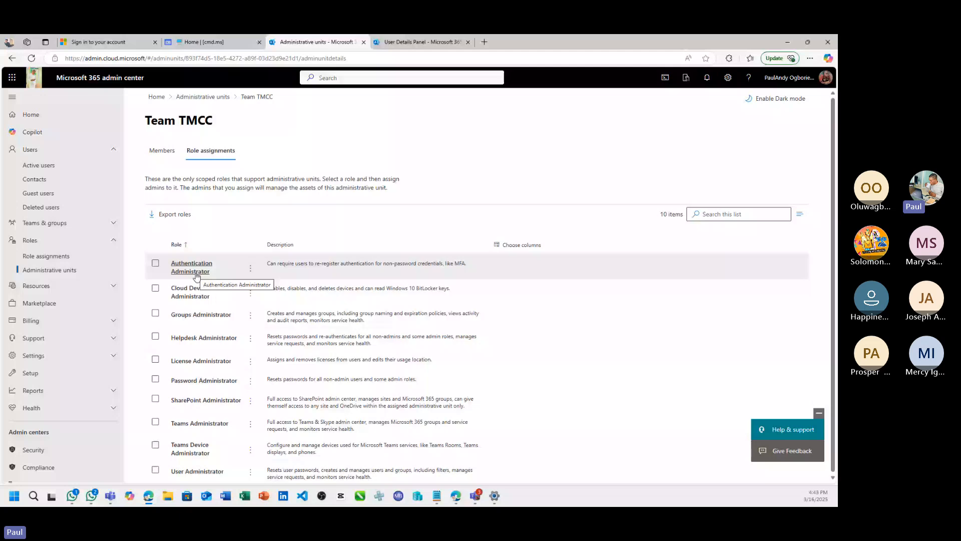
click(217, 315)
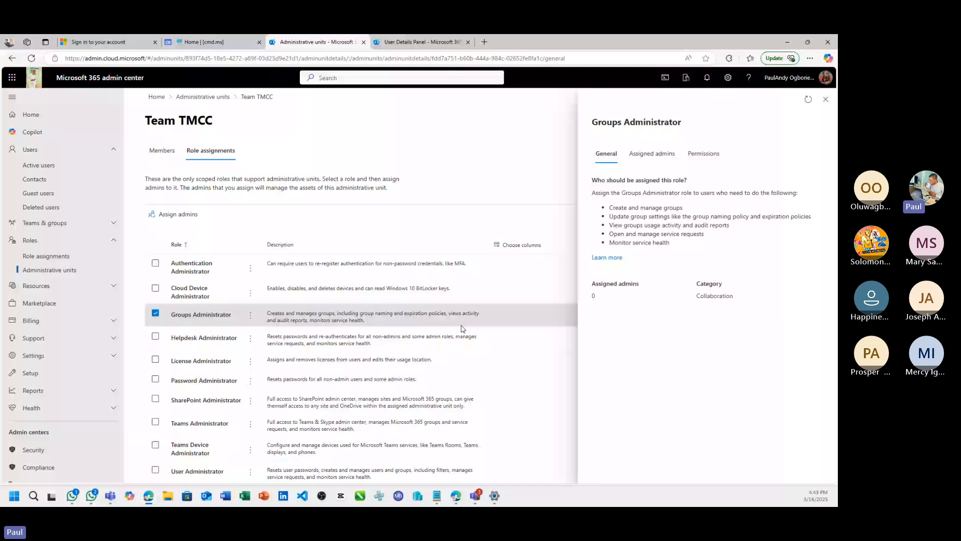
Step: Review Groups Administrator permissions, then pick a user under Assigned admins to receive the role
triple_click(610, 208)
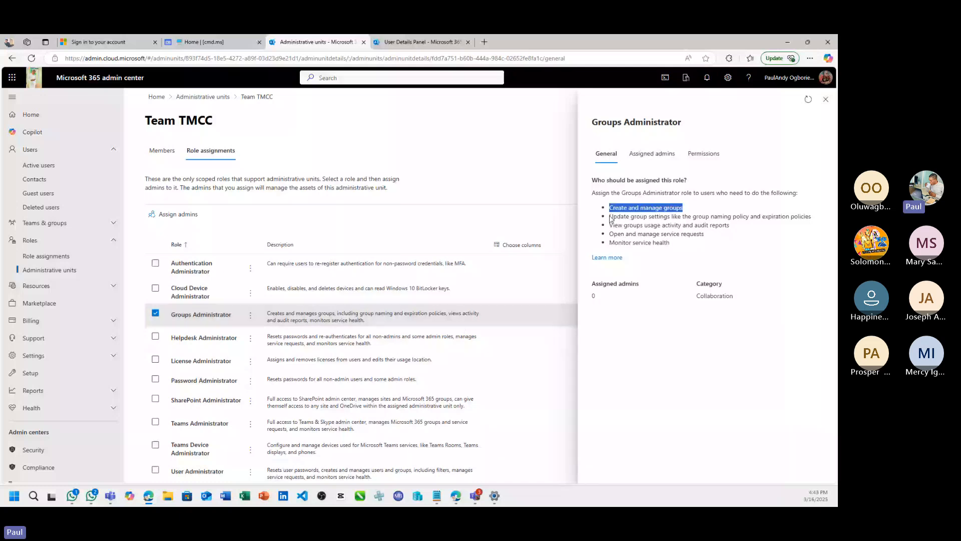
drag(617, 216, 674, 217)
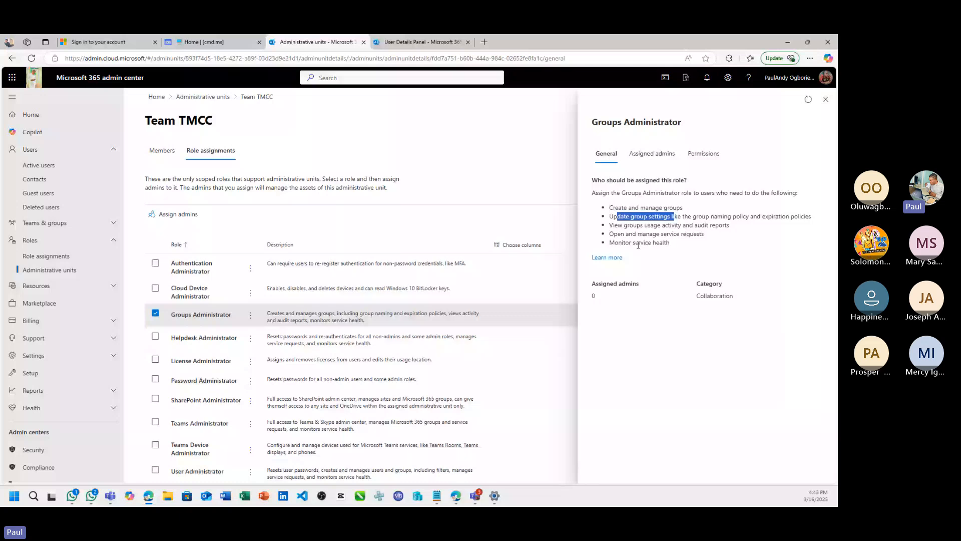
click(652, 153)
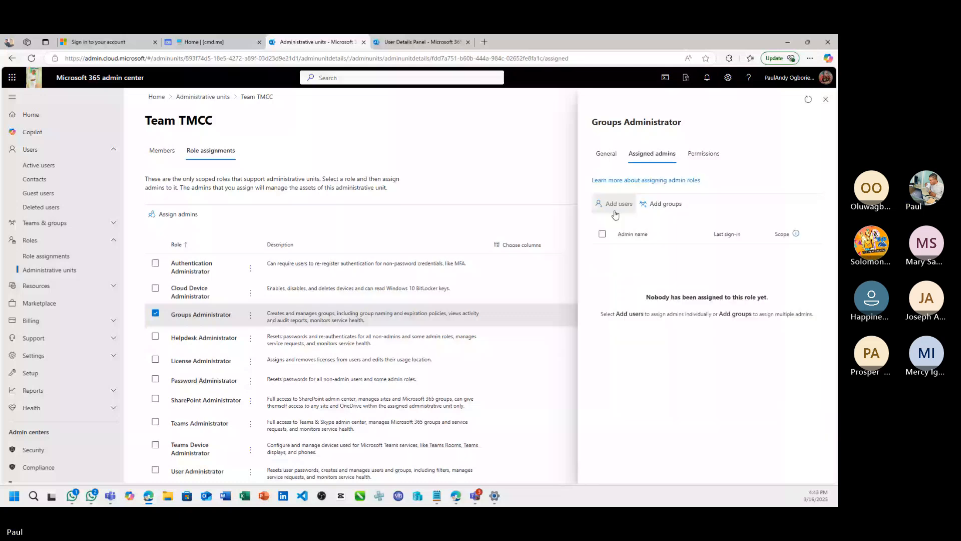
click(615, 205)
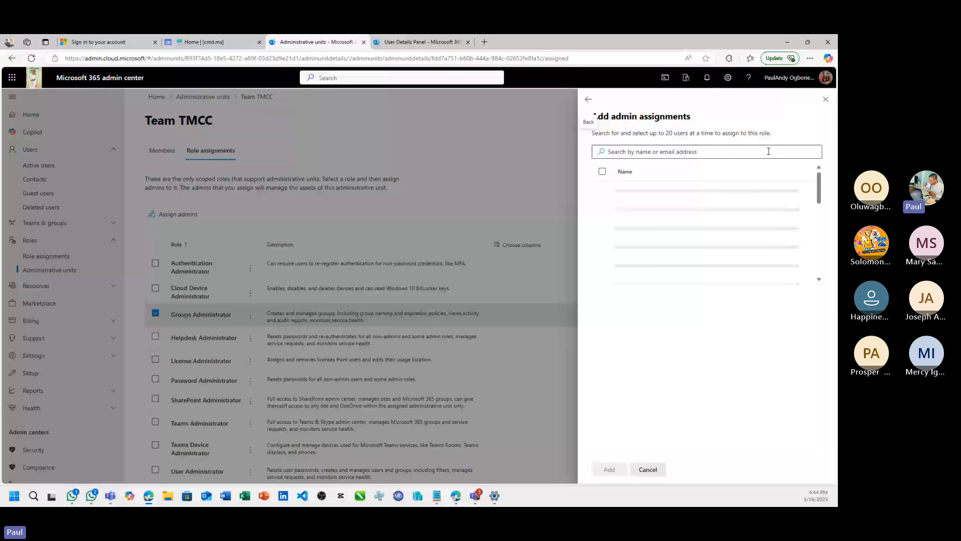
scroll(701, 225, down, 4)
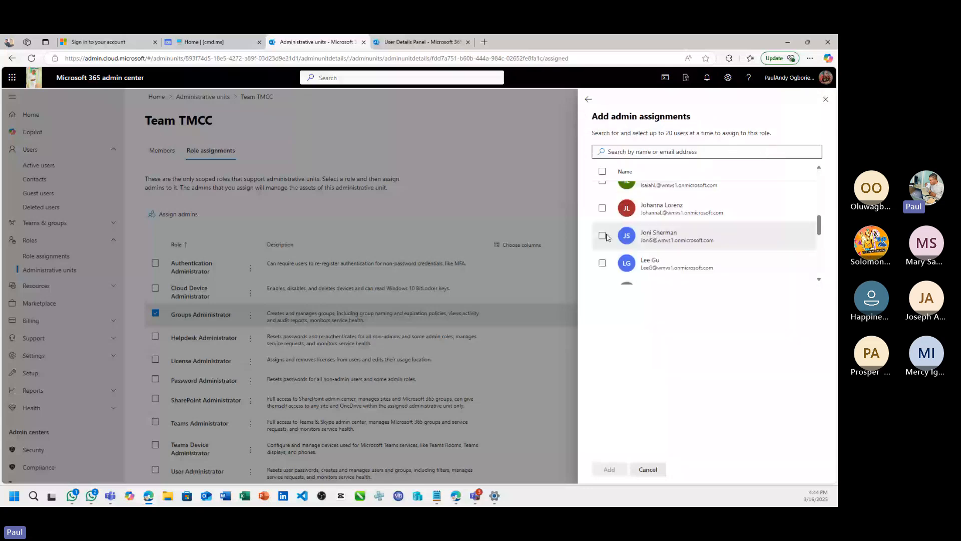
click(602, 235)
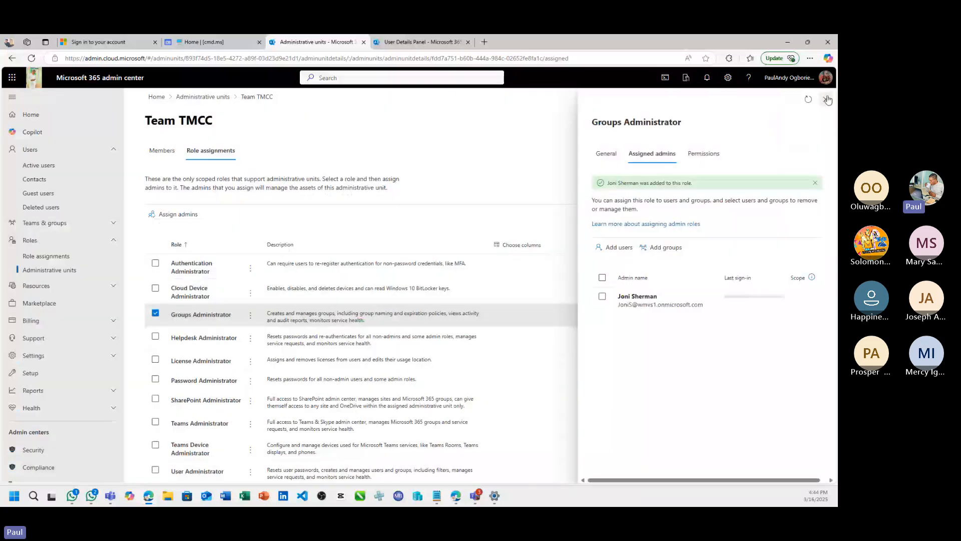
Step: Close the Groups Administrator panel and open the Helpdesk Administrator role's details
click(826, 99)
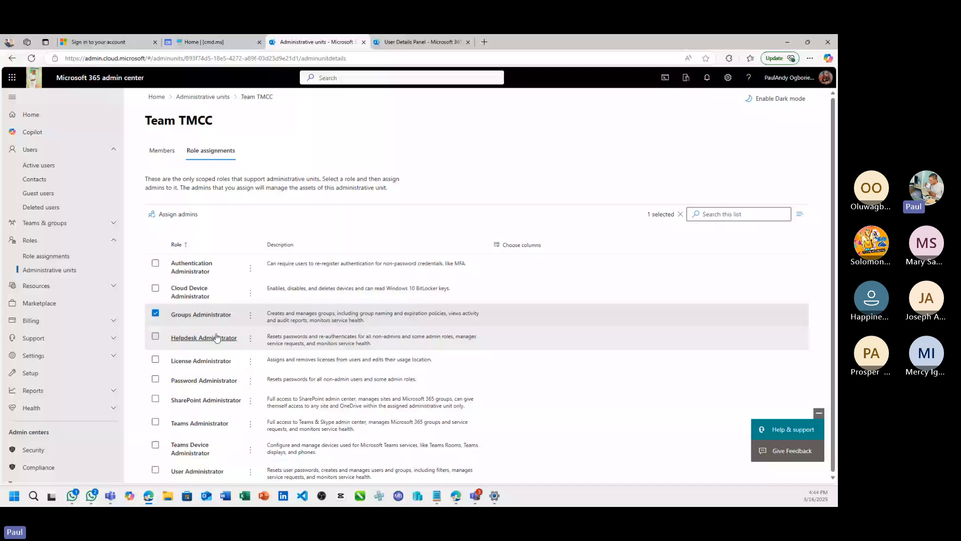
click(213, 338)
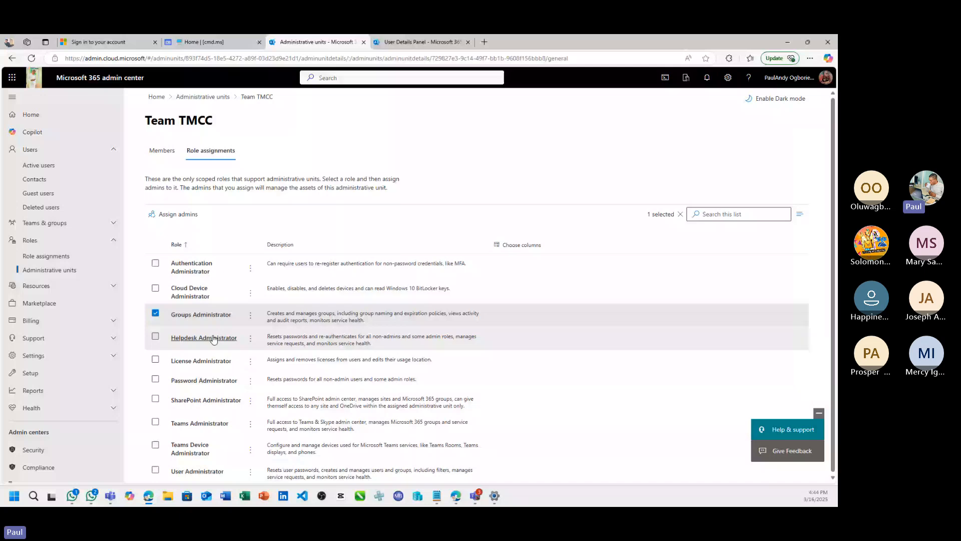
double_click(213, 339)
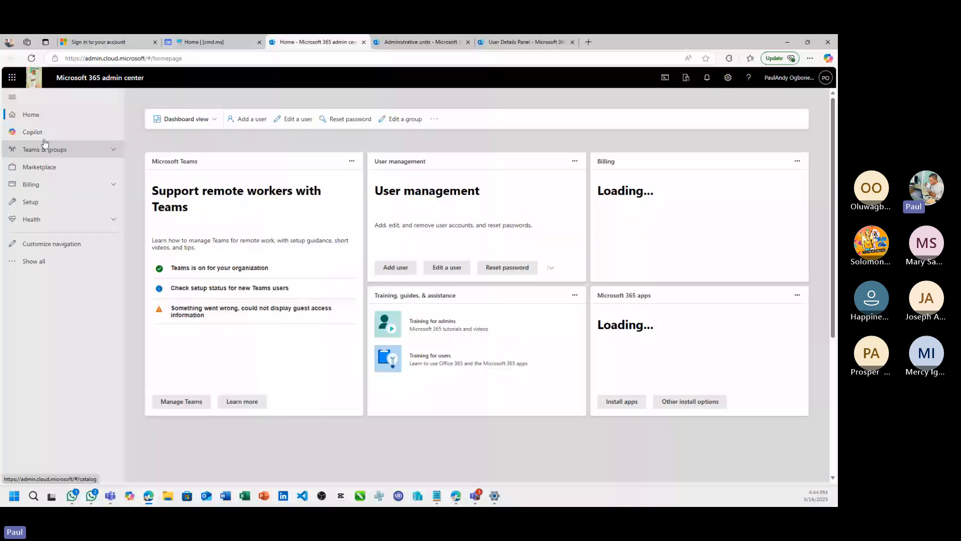
Step: Open the organisation-wide Role assignments list and scroll down to Helpdesk Administrator
click(55, 201)
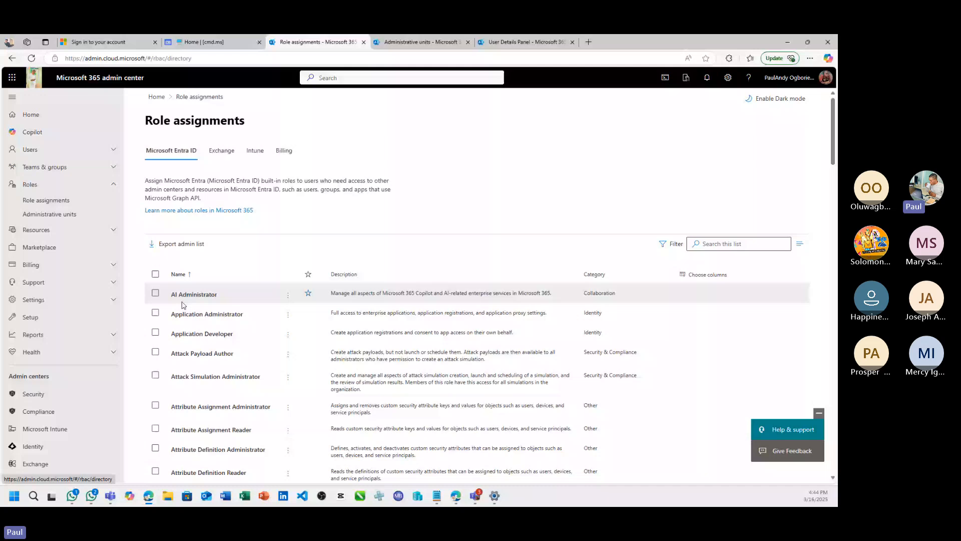
scroll(200, 325, down, 15)
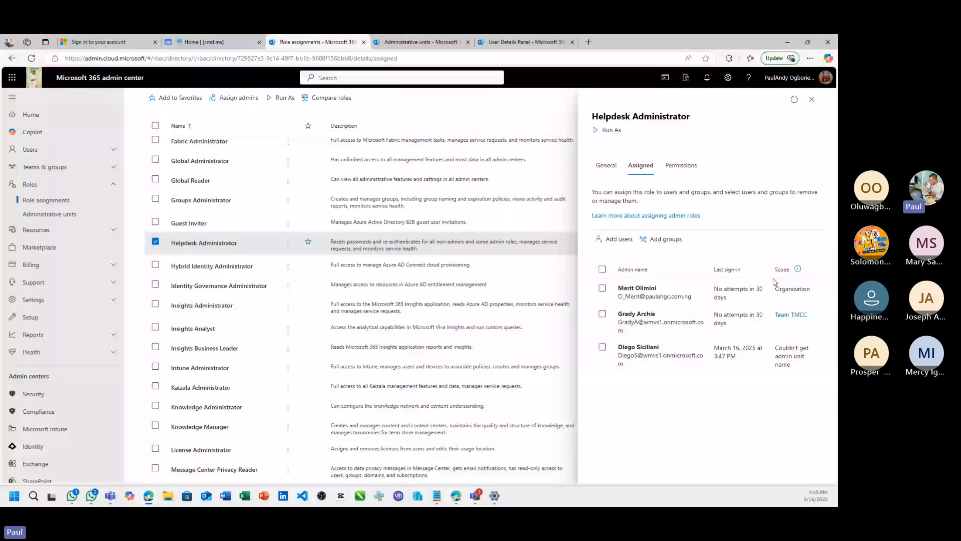
Step: Switch back to the Team TMCC administrative unit page listing its ten scoped roles
click(197, 245)
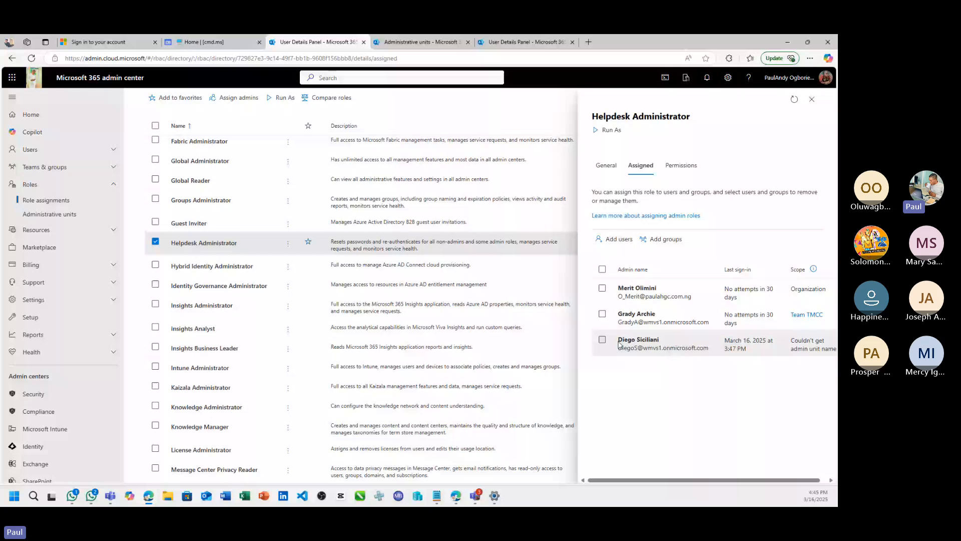
click(421, 42)
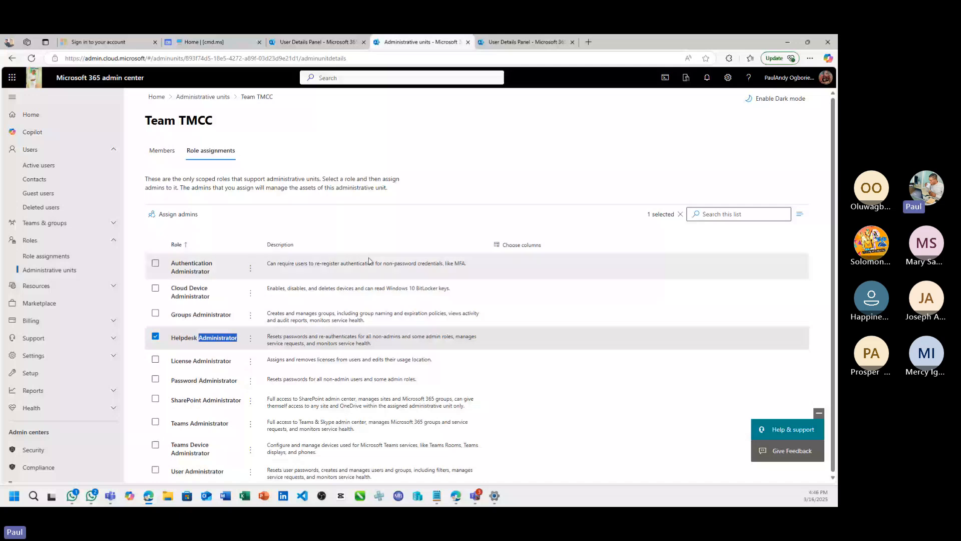
Step: Load admin.microsoft.com in a maximized new tab of the second Edge profile's window
click(10, 41)
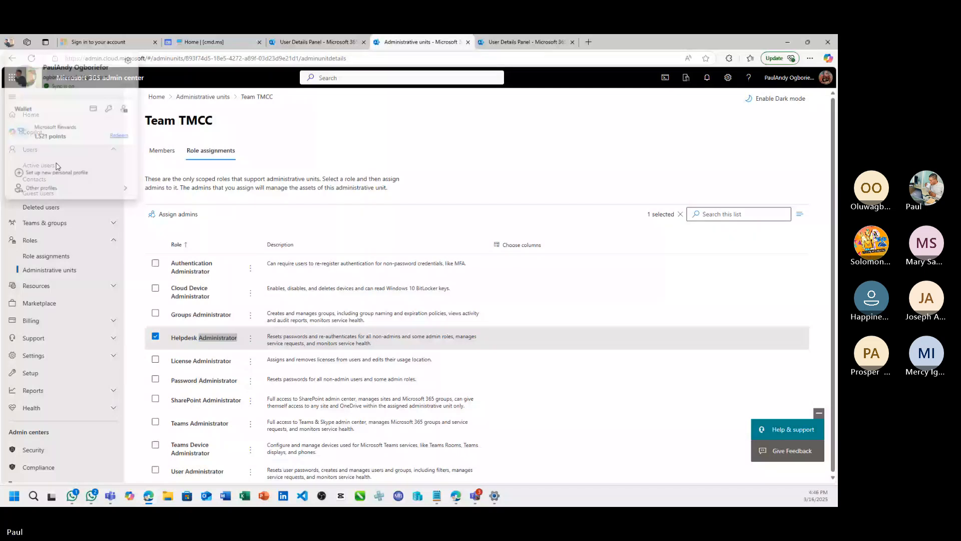
click(190, 189)
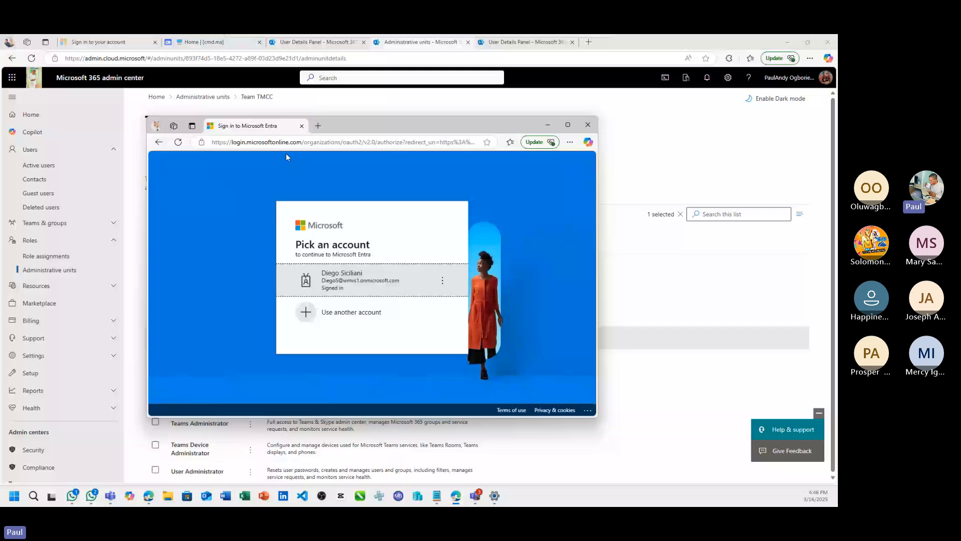
click(568, 124)
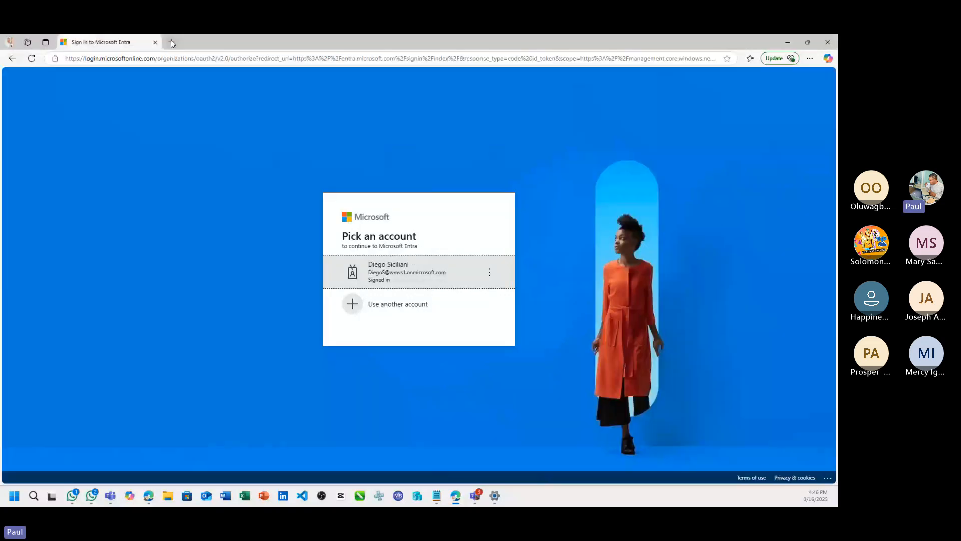
click(171, 43)
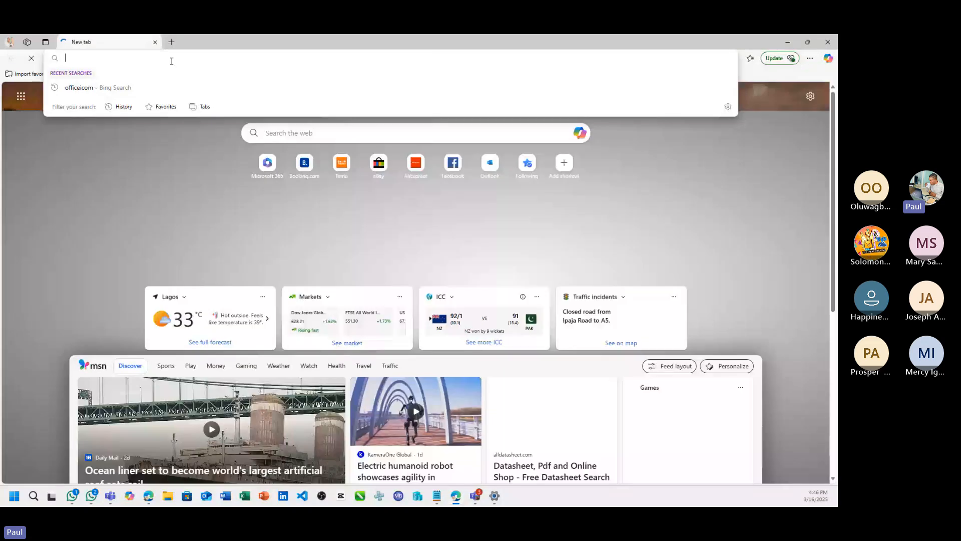
text(https://admin.microsoft.com)
key(Return)
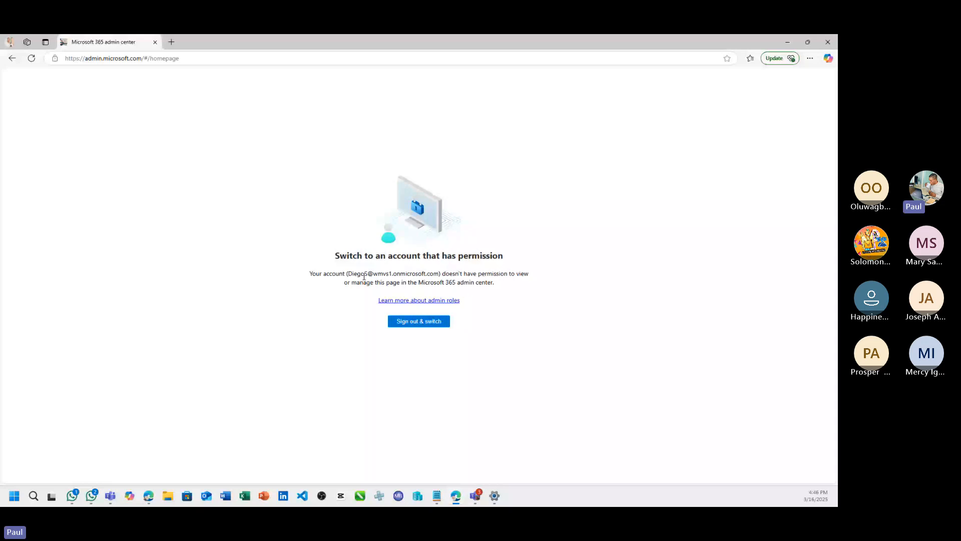
Step: Sign out the account lacking permission with Sign out & switch, then return to the main window
drag(349, 274, 439, 273)
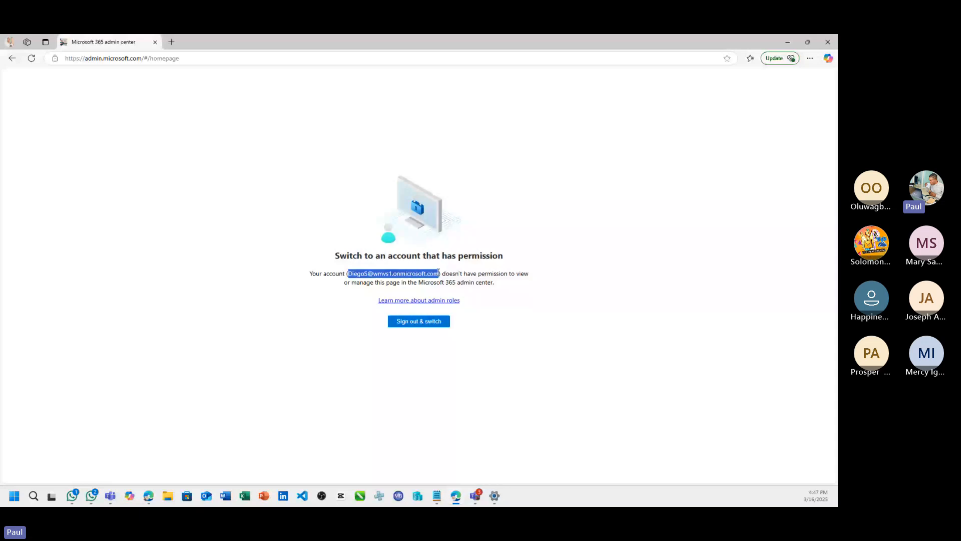
click(428, 323)
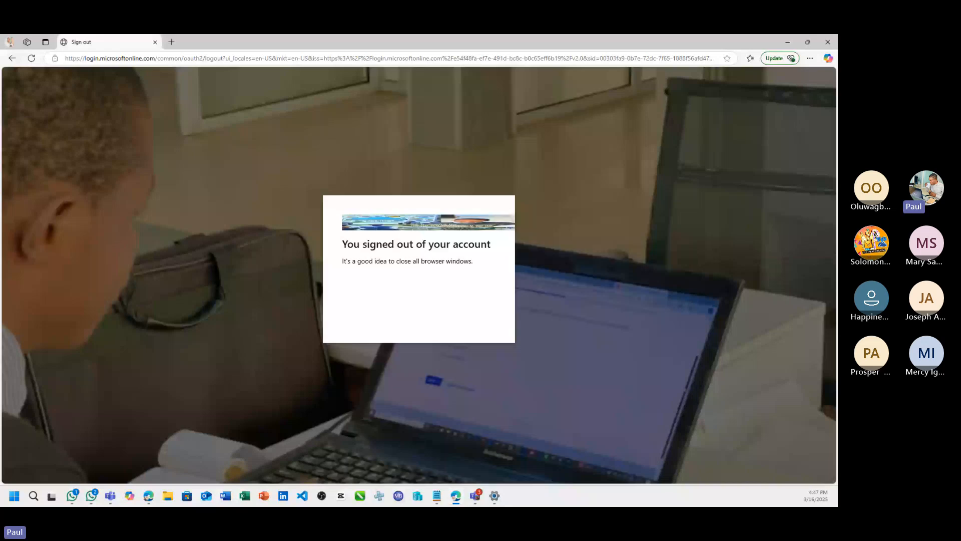
key(alt+Tab)
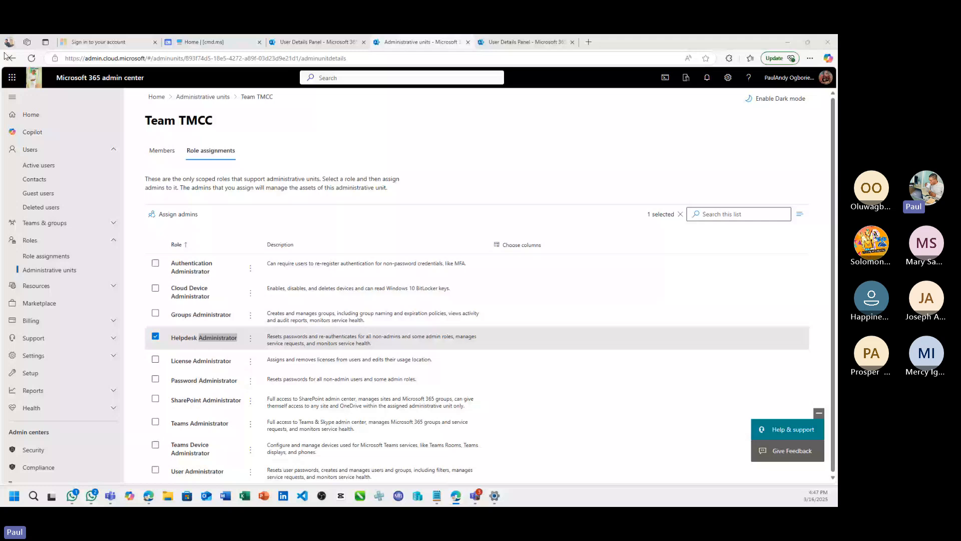
Step: Reset the chosen active user's password and select their sign-in name and temporary password
click(526, 42)
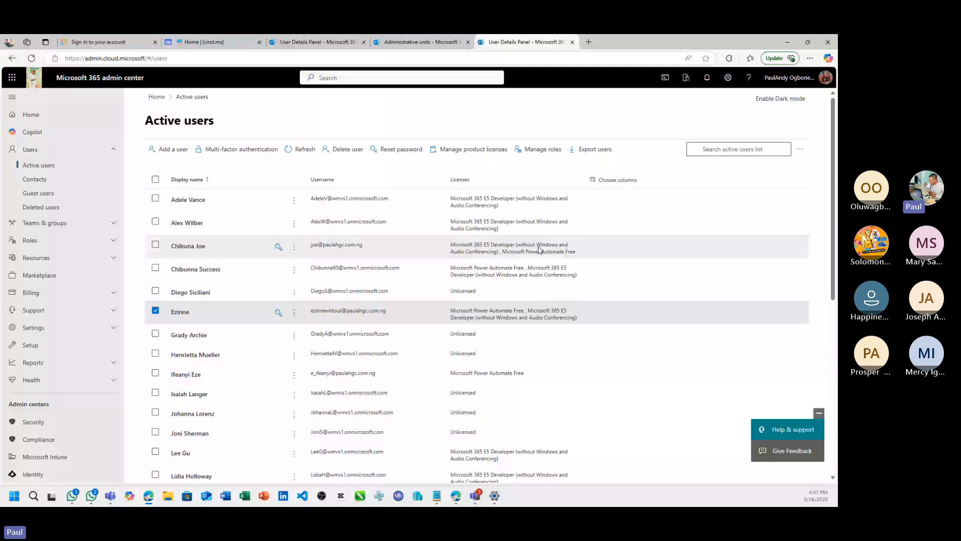
click(183, 335)
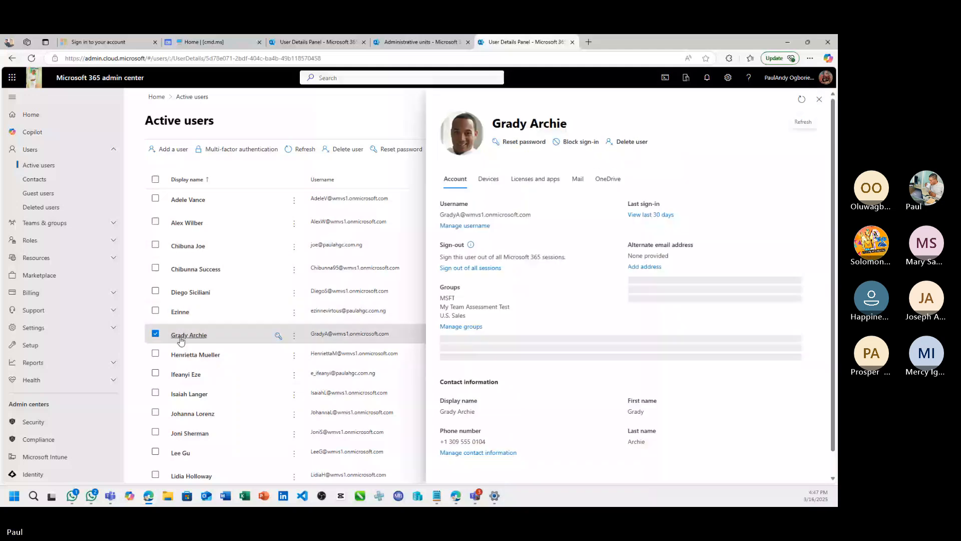
click(524, 143)
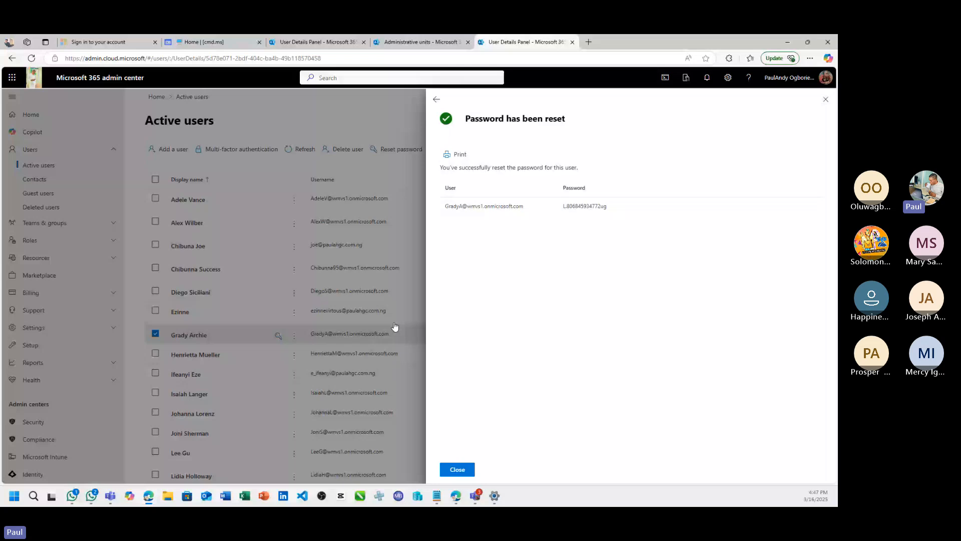
drag(445, 206, 519, 216)
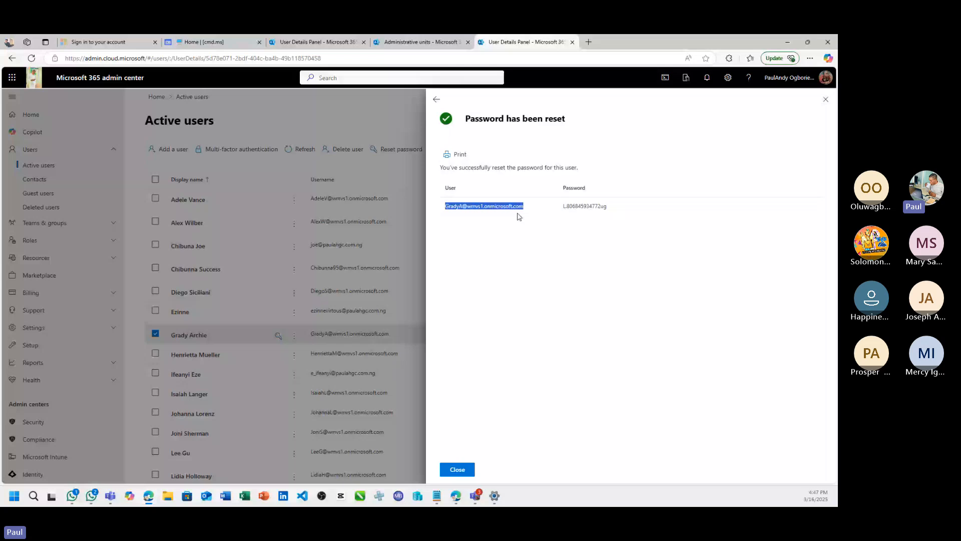
double_click(601, 206)
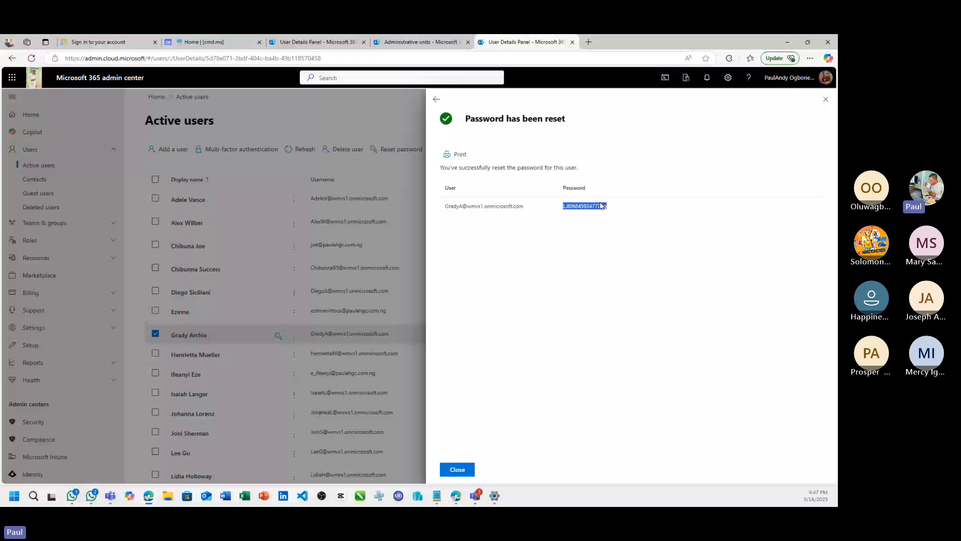
Step: Switch to the other profile's signed-out window and close the password reset confirmation
click(9, 42)
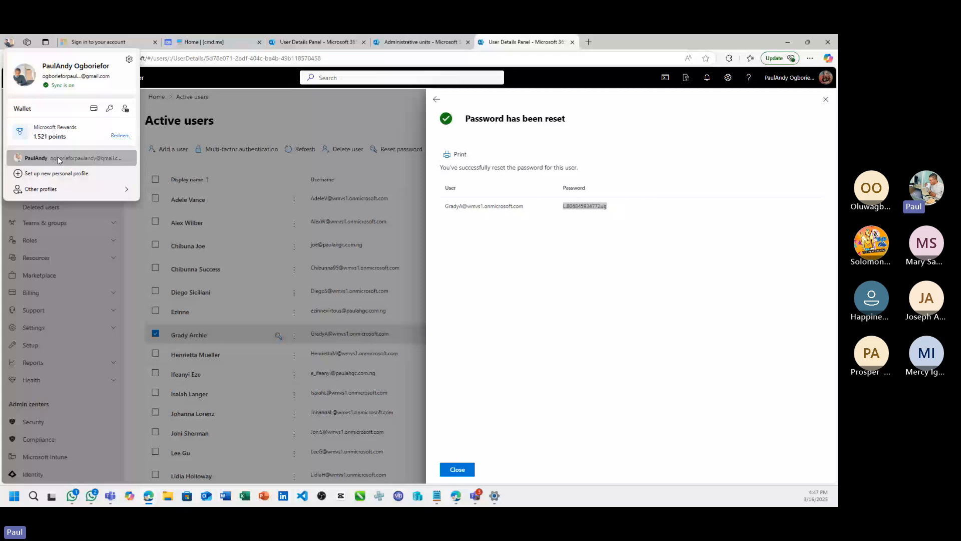
click(58, 160)
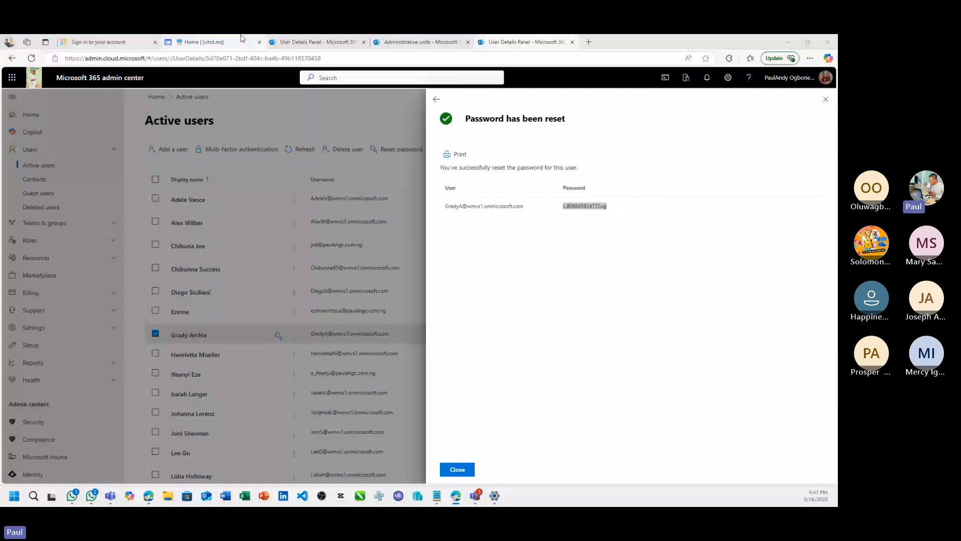
click(827, 99)
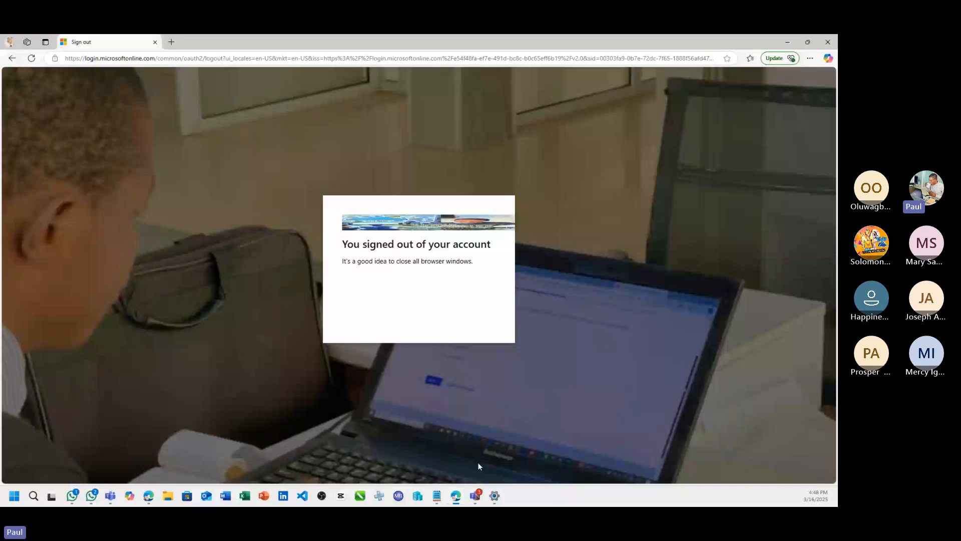
Step: Sign in to the admin center as the reset user with the copied username and temporary password
click(171, 41)
text(a)
key(Return)
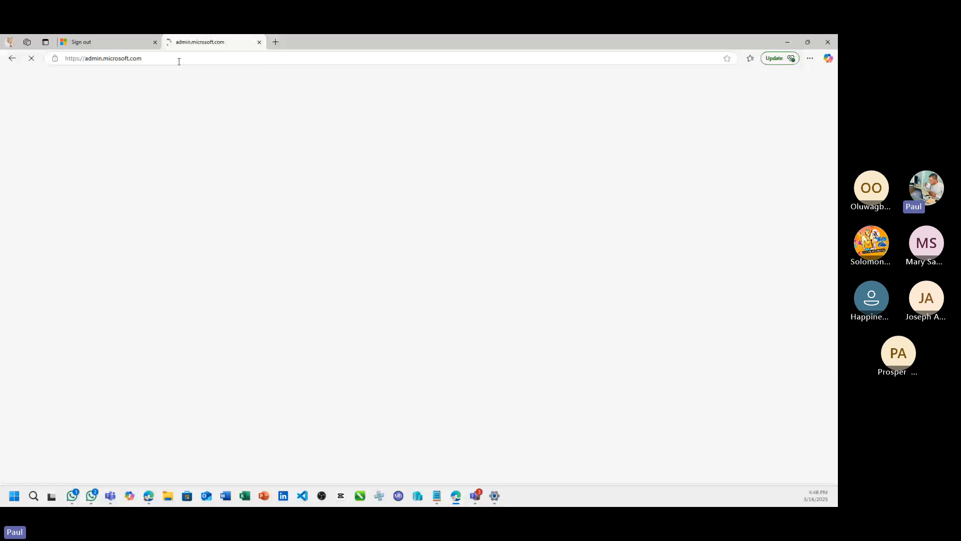
click(146, 43)
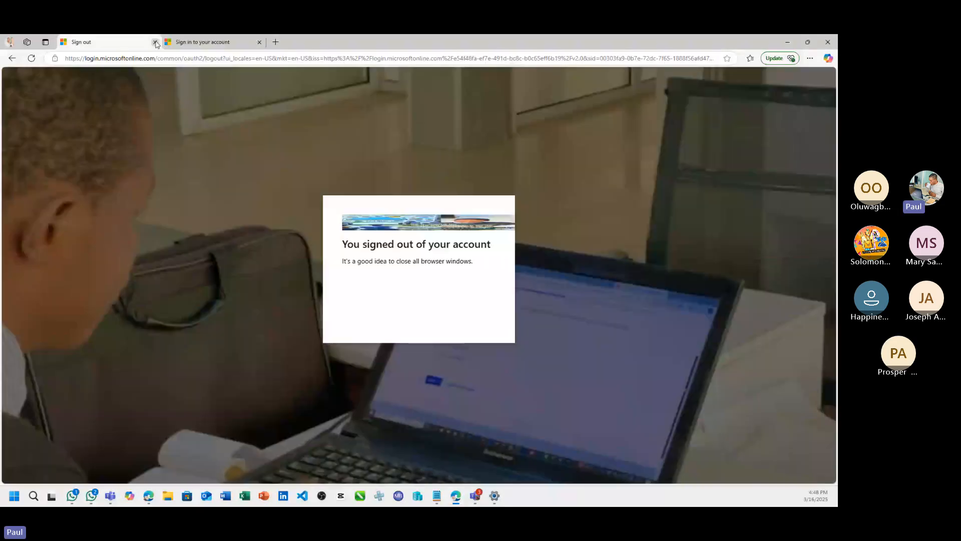
click(156, 43)
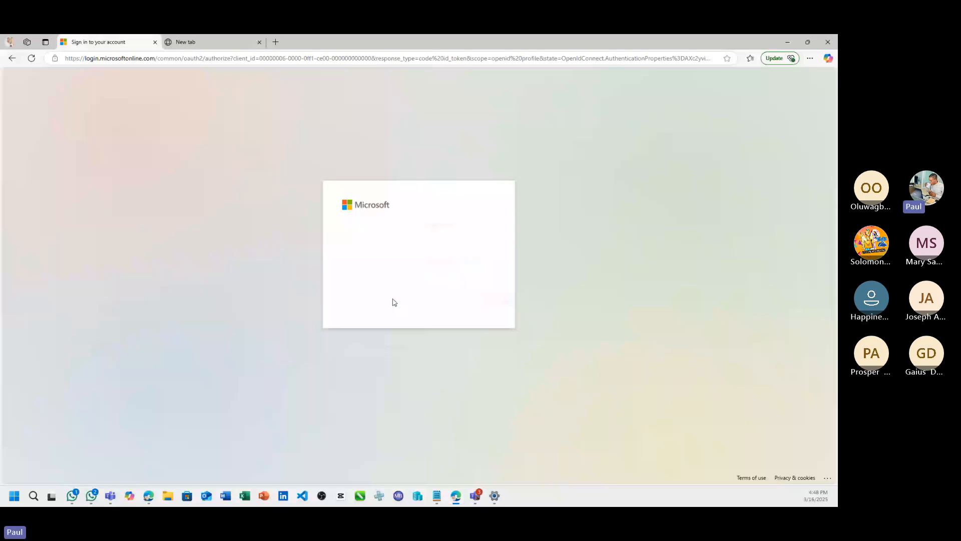
key(super+v)
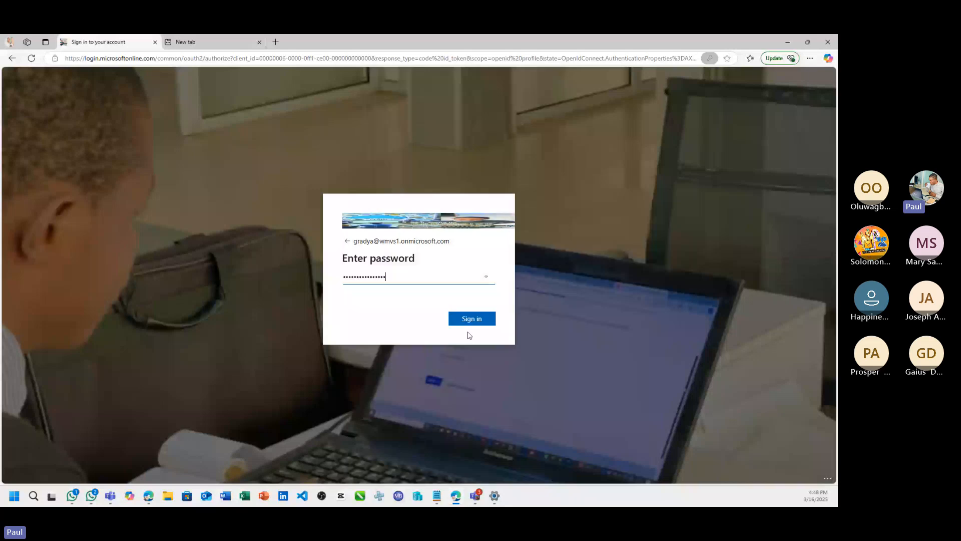
click(468, 320)
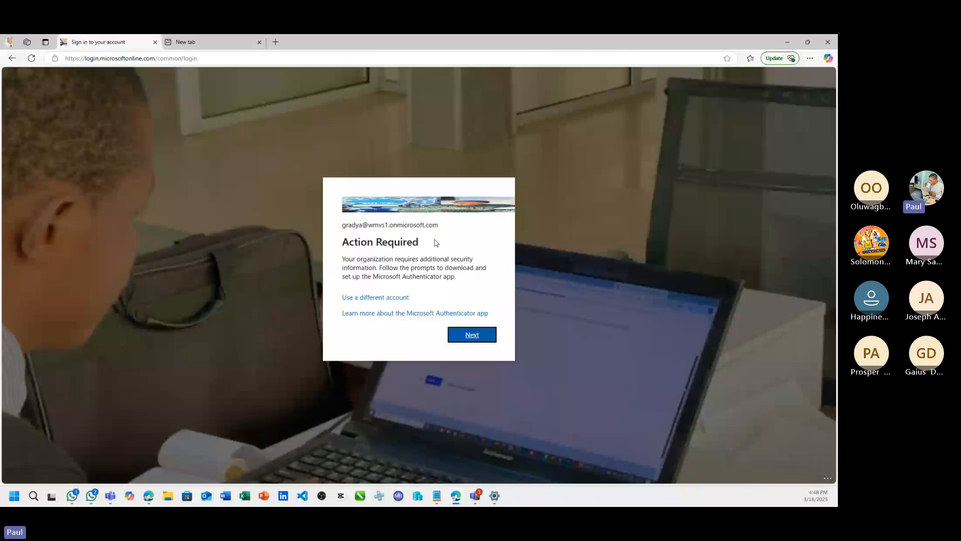
Step: Continue past Action Required, step through the app download and QR code pages, and confirm the scan
drag(435, 243, 457, 285)
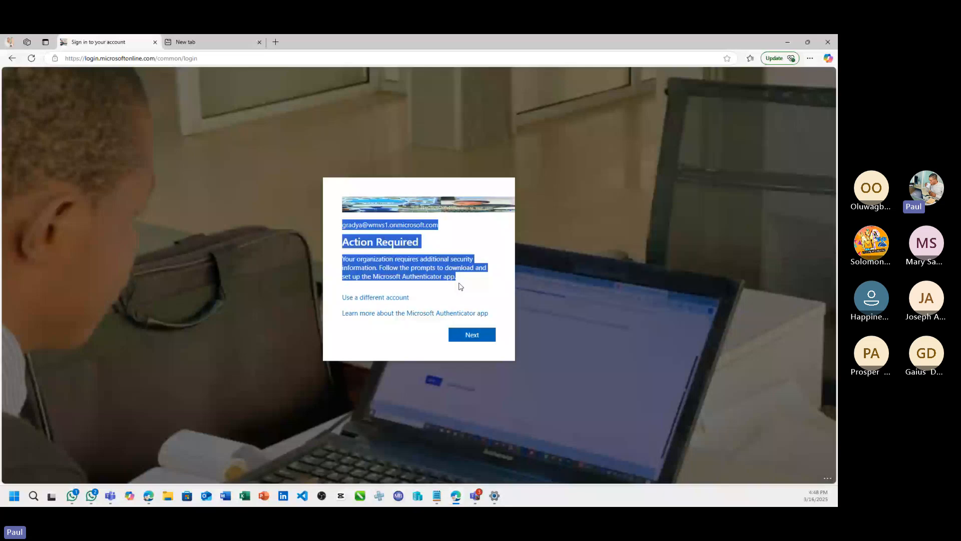
click(469, 282)
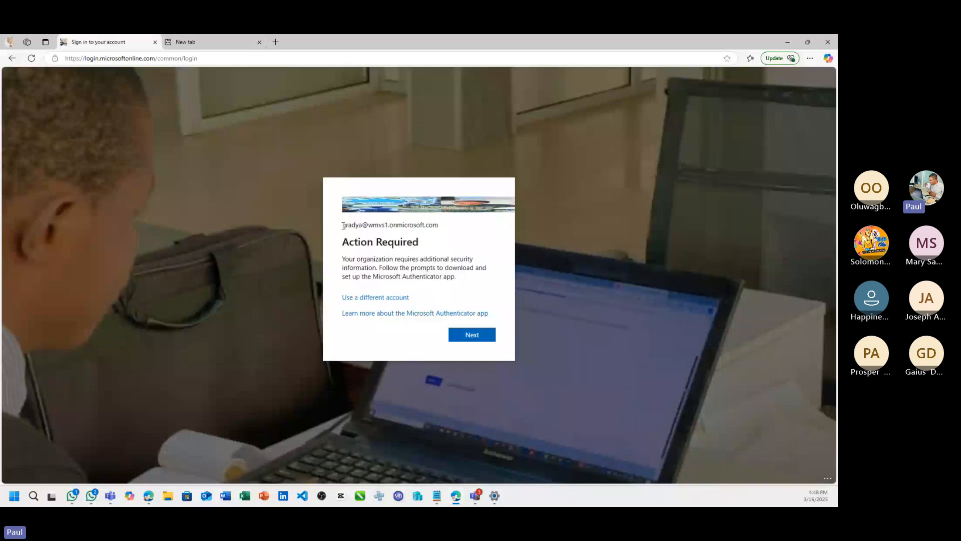
drag(342, 226, 457, 278)
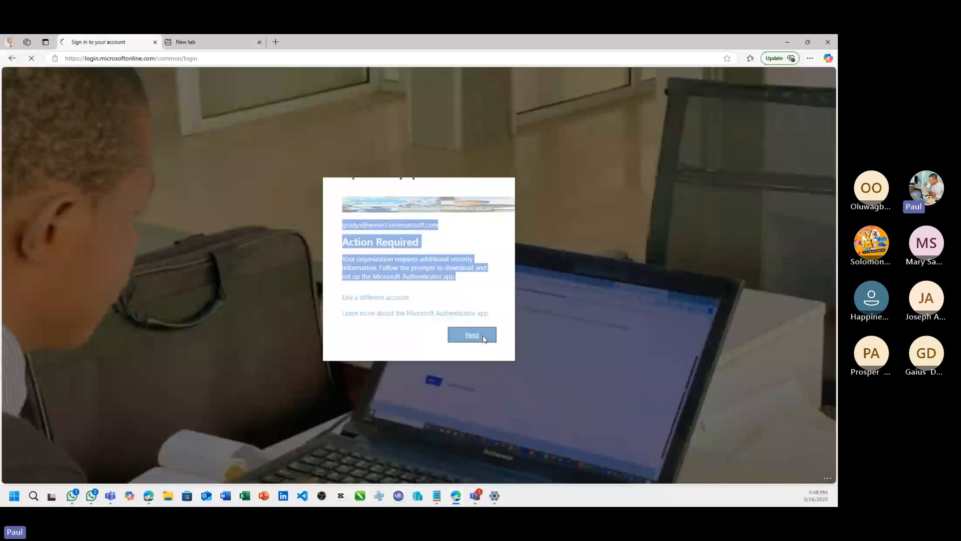
click(484, 339)
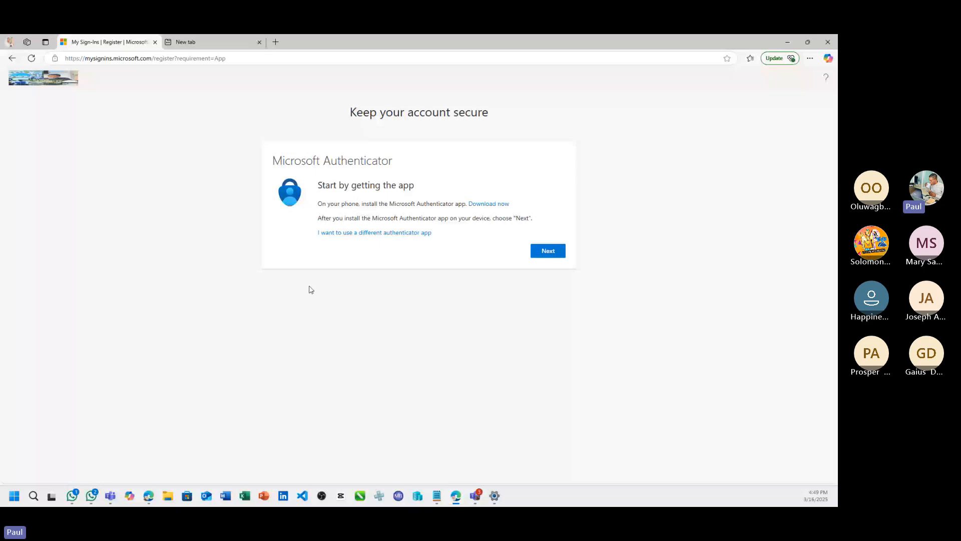
click(555, 258)
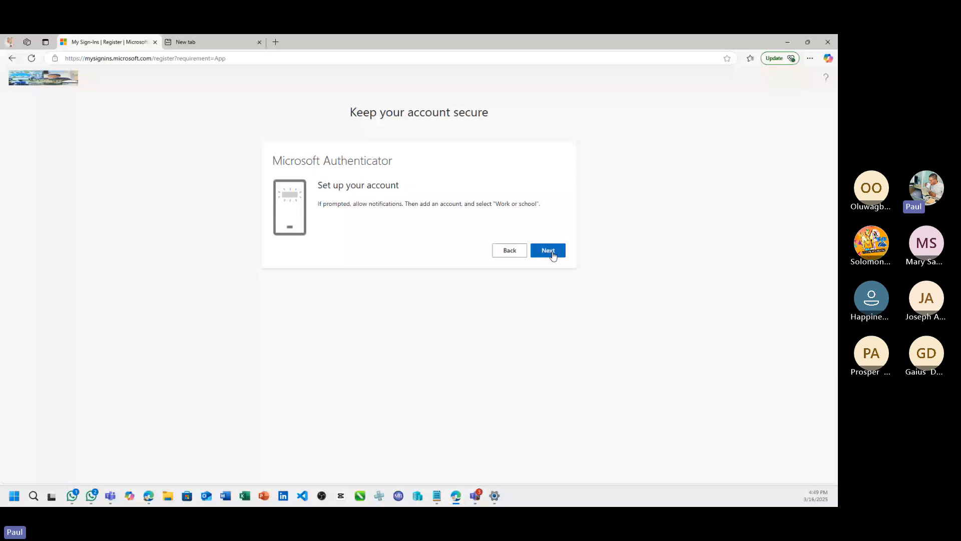
click(551, 255)
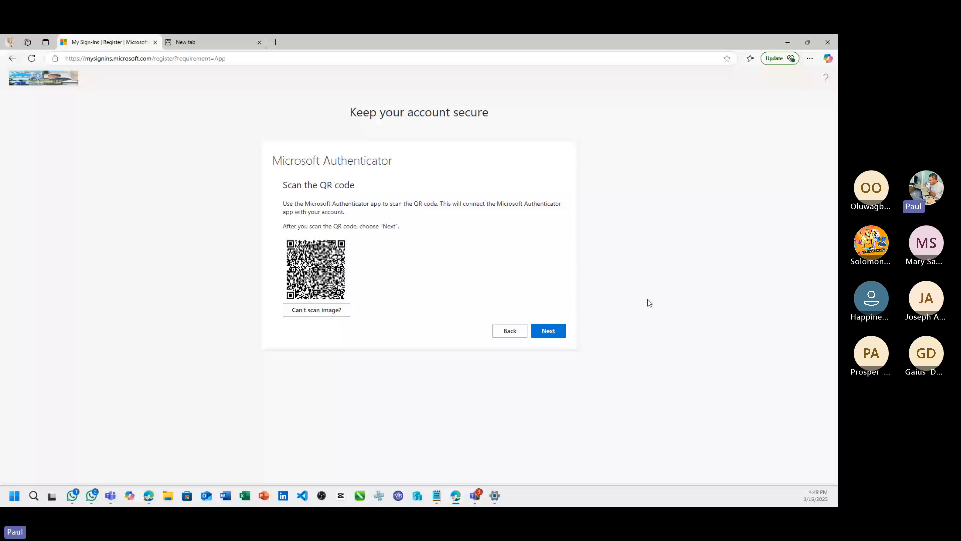
click(550, 331)
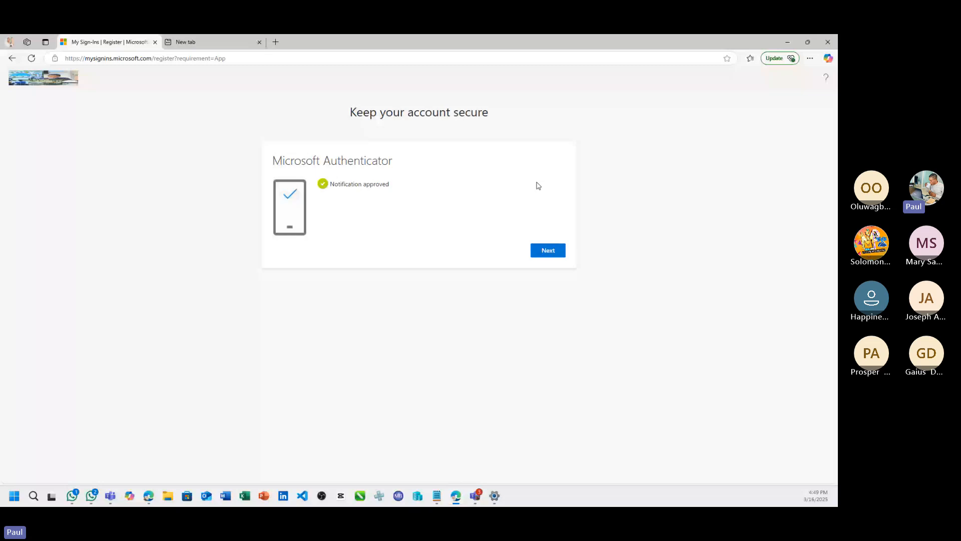
Step: Finish Authenticator registration and land on the scoped admin's Home page showing five users
click(548, 250)
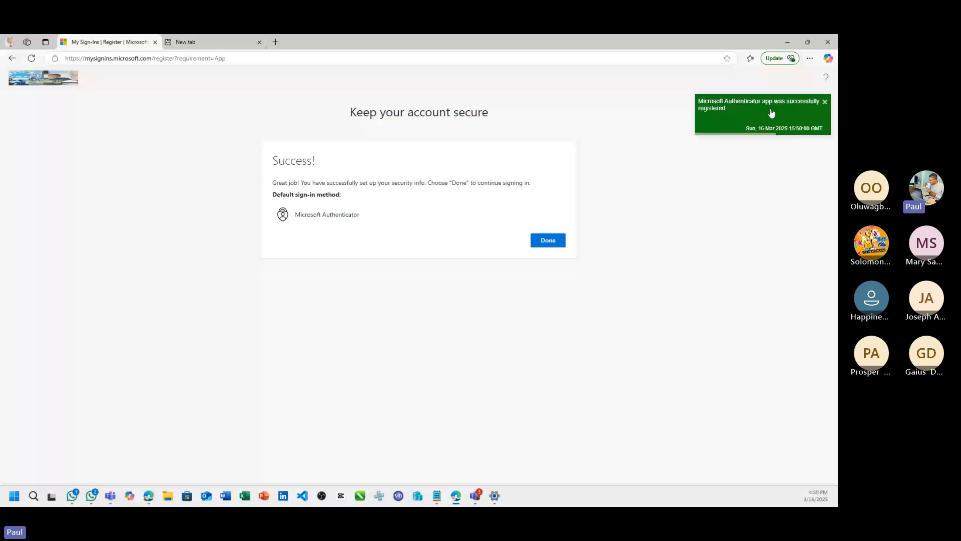
mouse_move(455, 497)
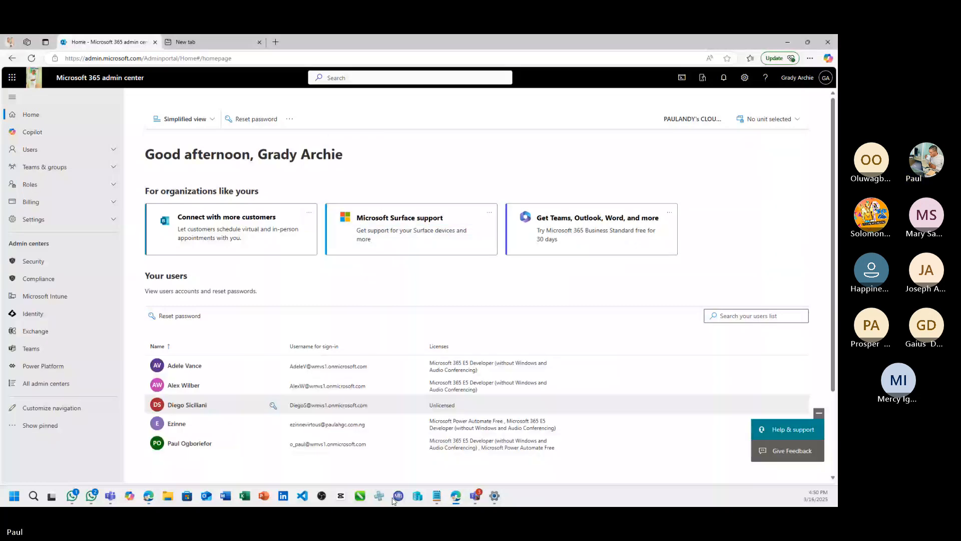
scroll(169, 366, down, 2)
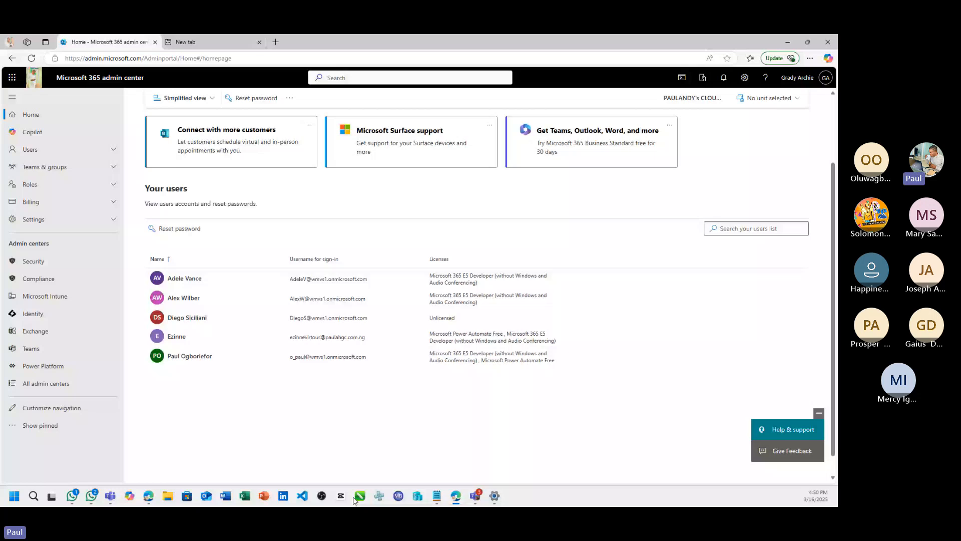
Step: Bring up the global admin's window with the full Active users list
mouse_move(148, 496)
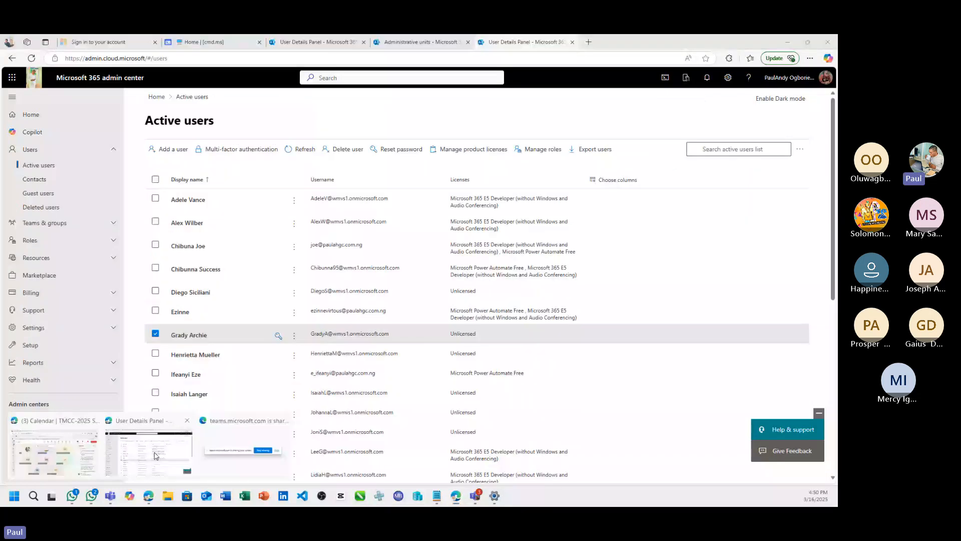
click(155, 455)
scroll(212, 301, down, 7)
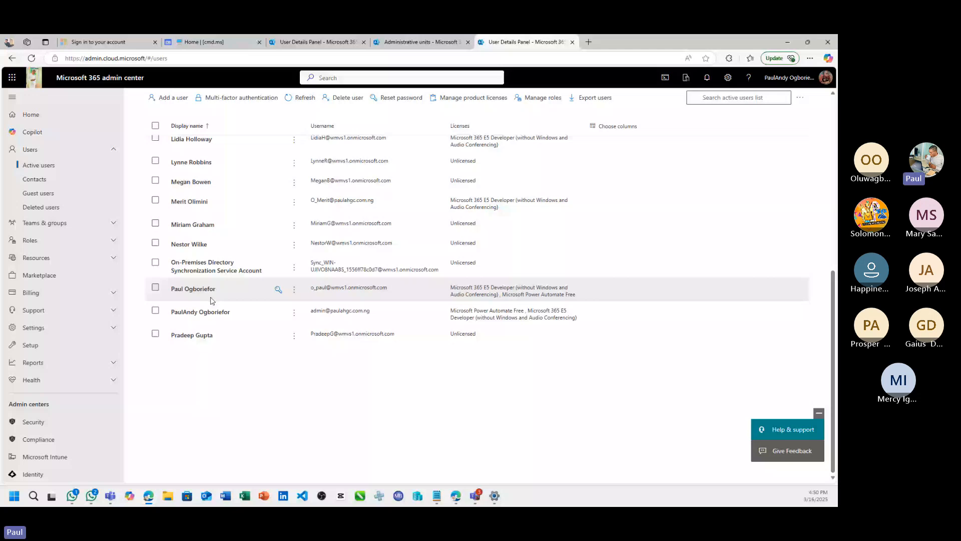
Step: Tick and untick the scoped admin's row in the global list, then return to the scoped admin's window
scroll(211, 300, up, 4)
click(152, 199)
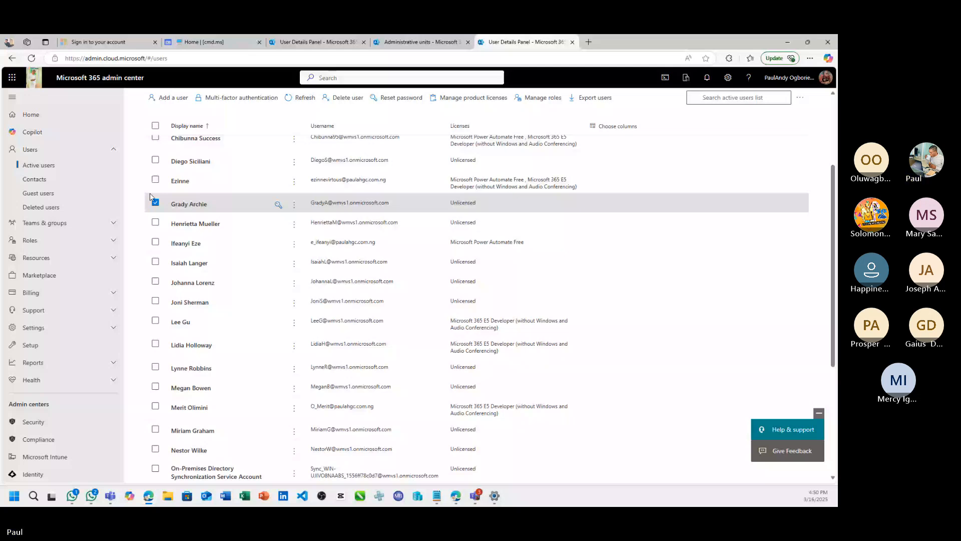
click(643, 209)
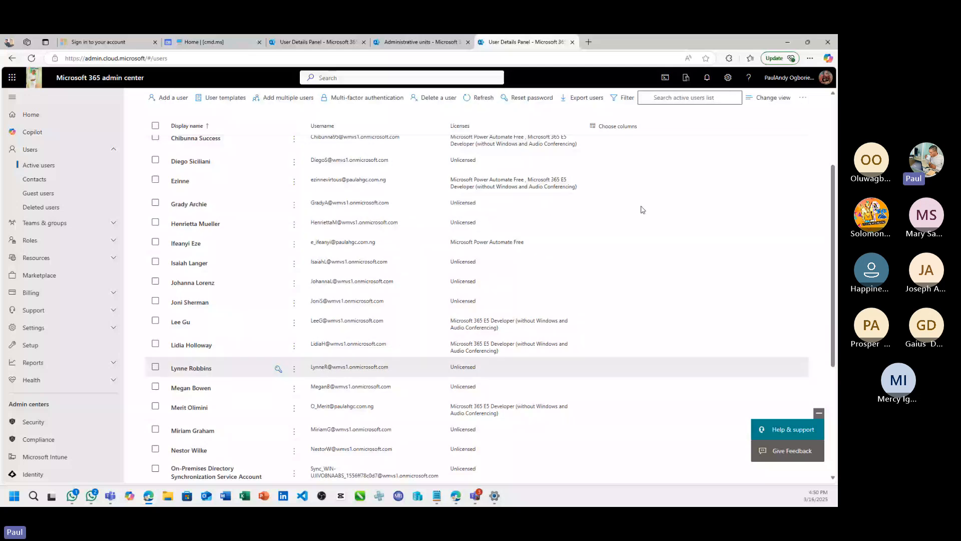
click(456, 496)
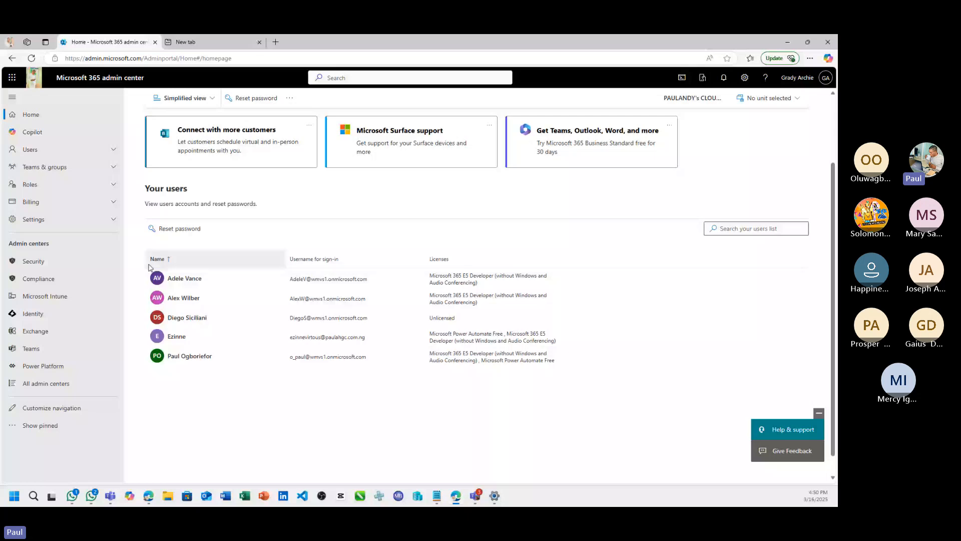
Step: Review the five users on the scoped admin's Home and expand Users in the navigation
drag(149, 266, 318, 387)
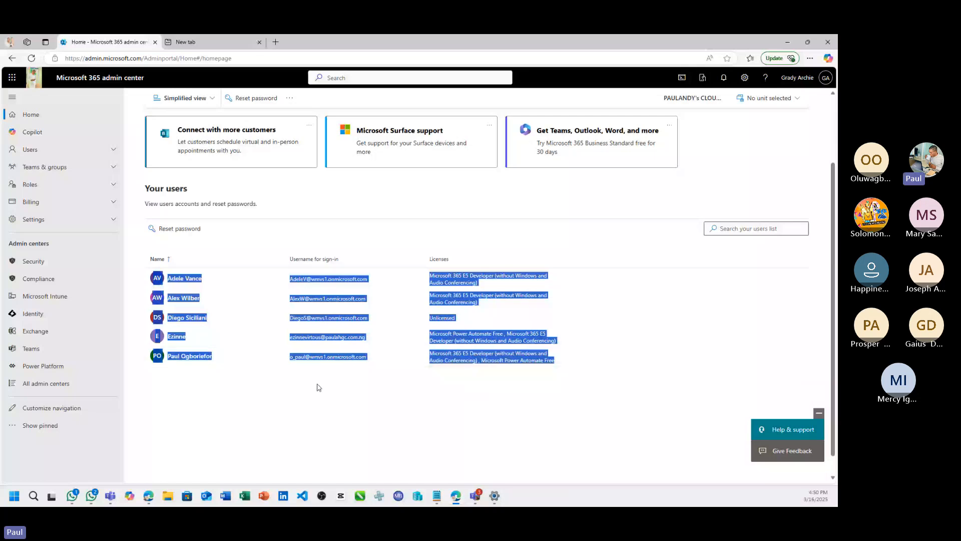
click(229, 409)
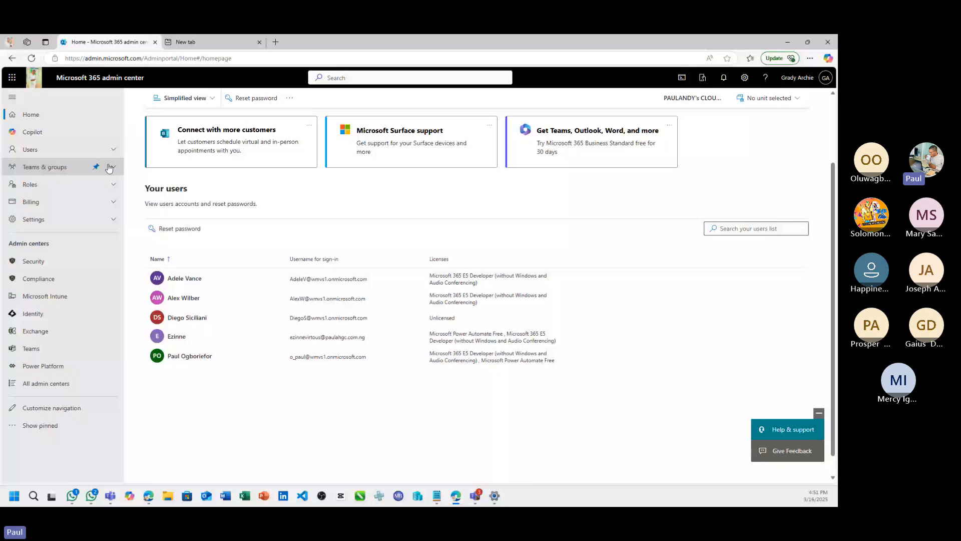
drag(167, 275, 497, 386)
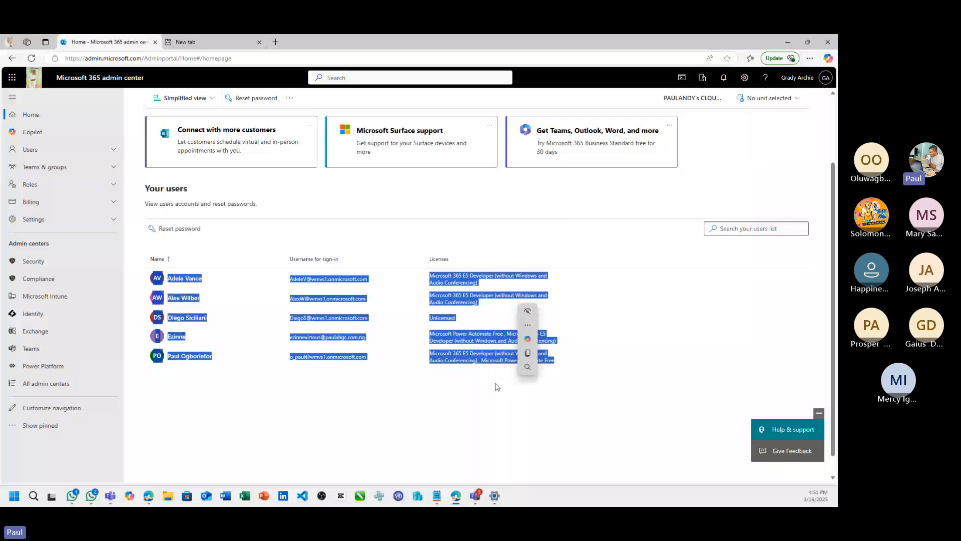
click(497, 386)
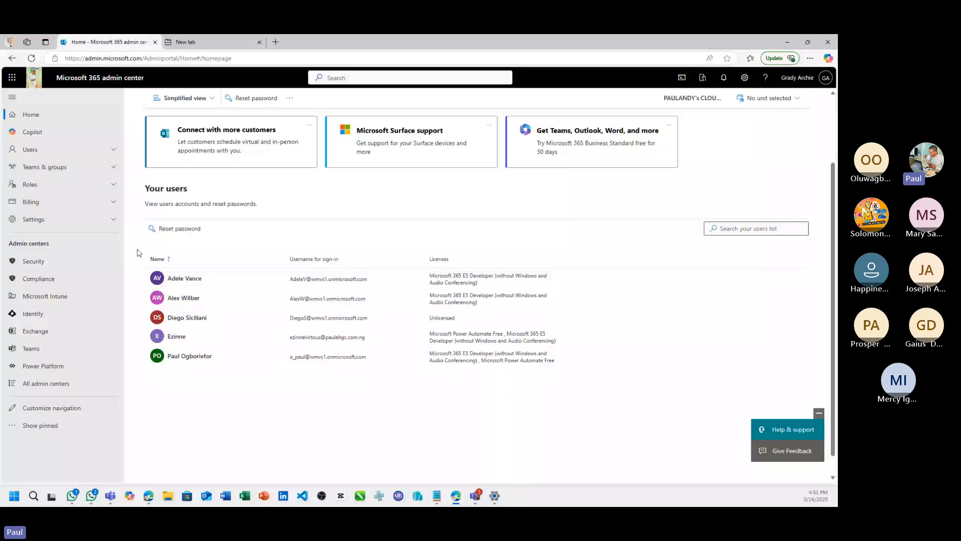
drag(165, 278, 303, 282)
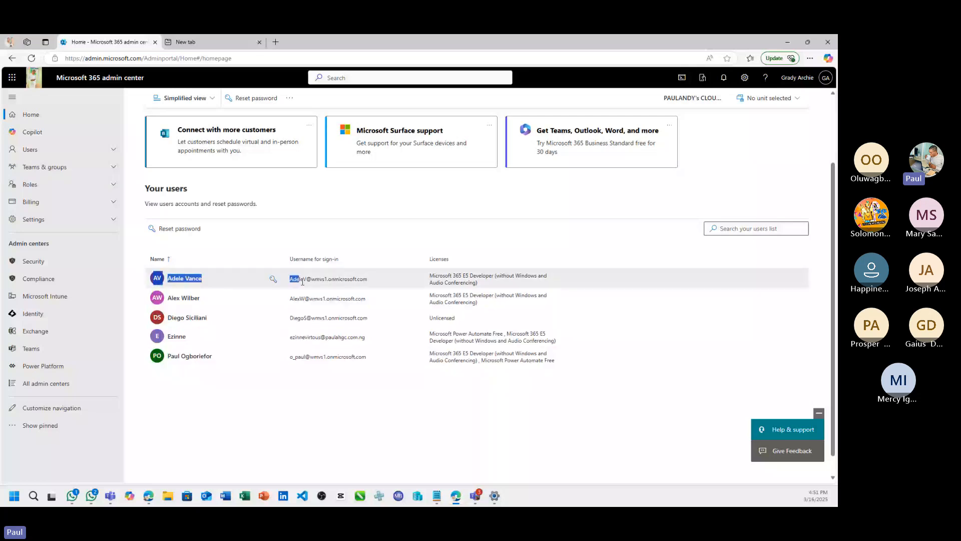
click(476, 418)
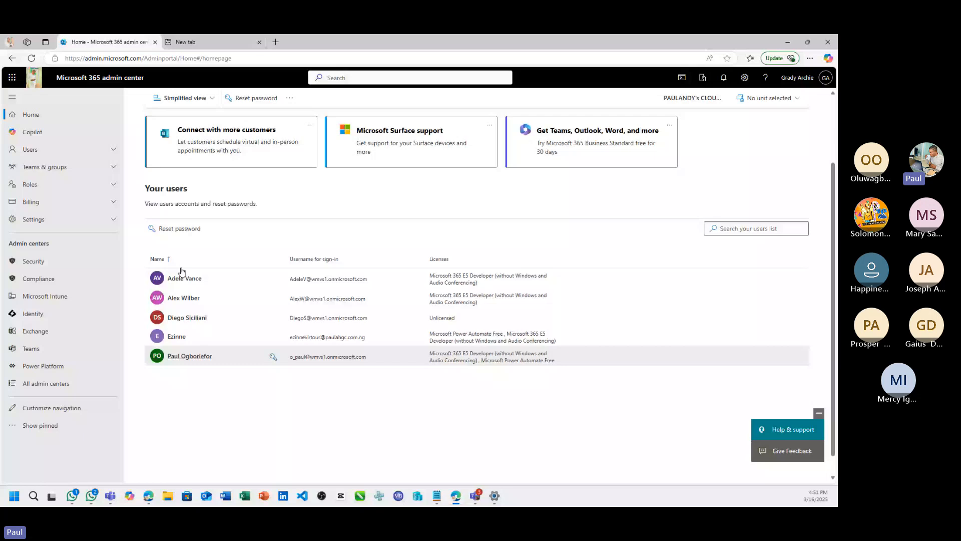
click(30, 149)
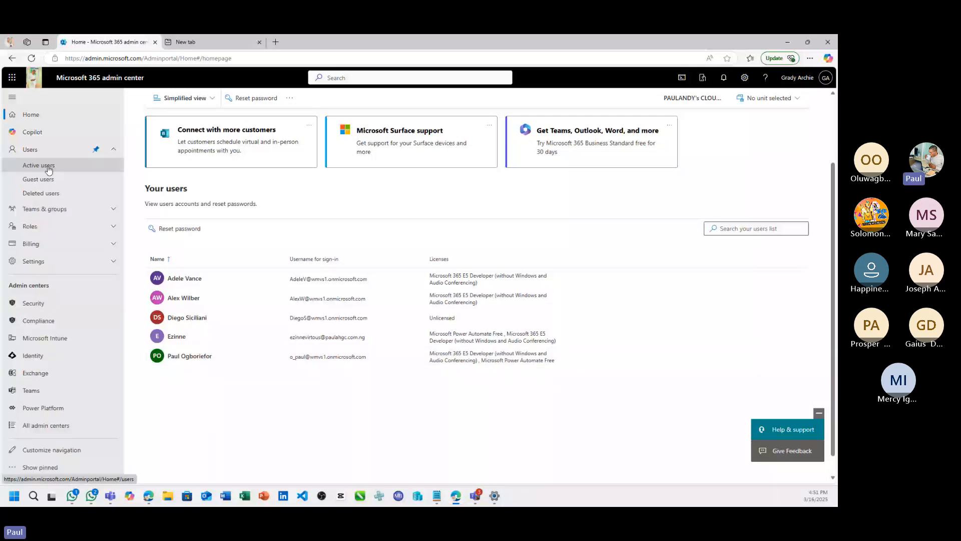
Step: Open Users > Active users and view the first user's details with their groups and roles
click(49, 168)
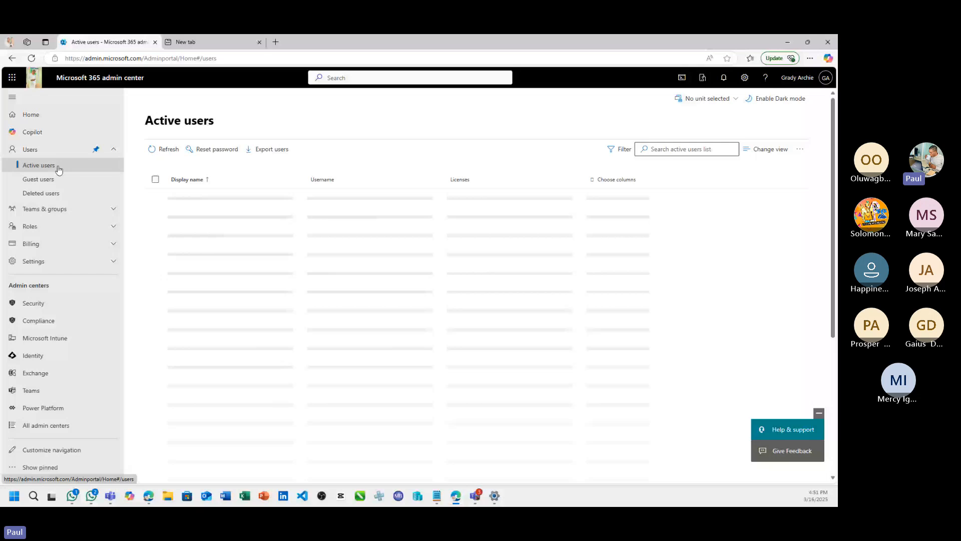
click(187, 200)
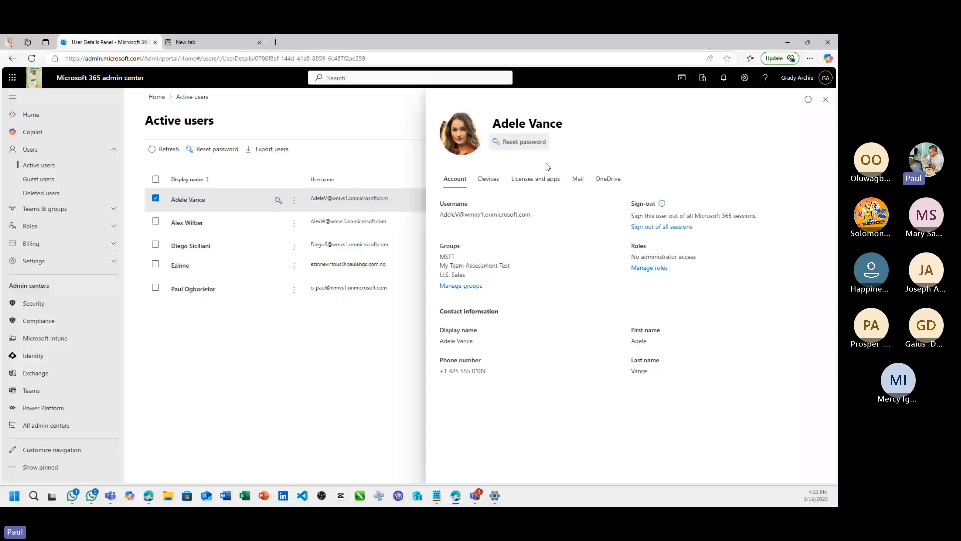
Step: Try giving the user admin center access, then discard the role change without saving
click(649, 268)
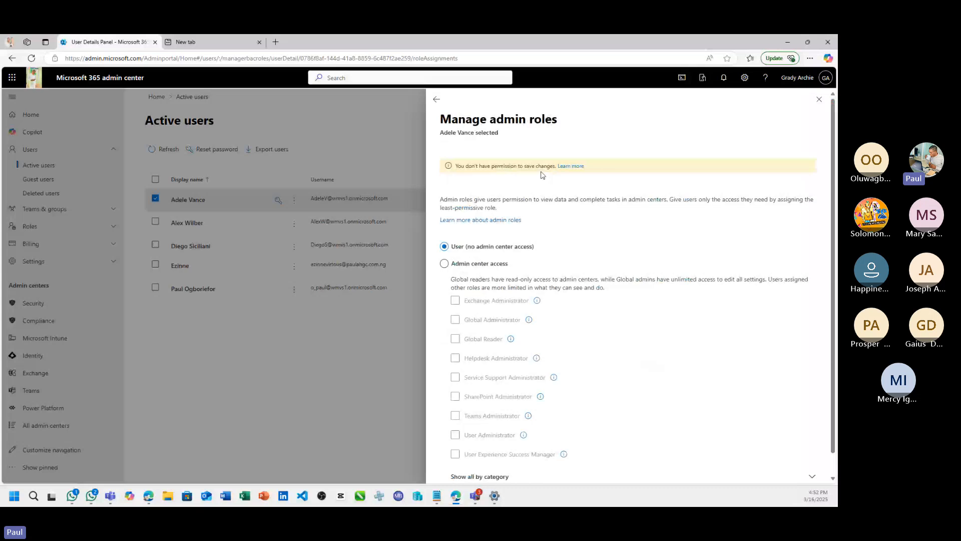
click(477, 263)
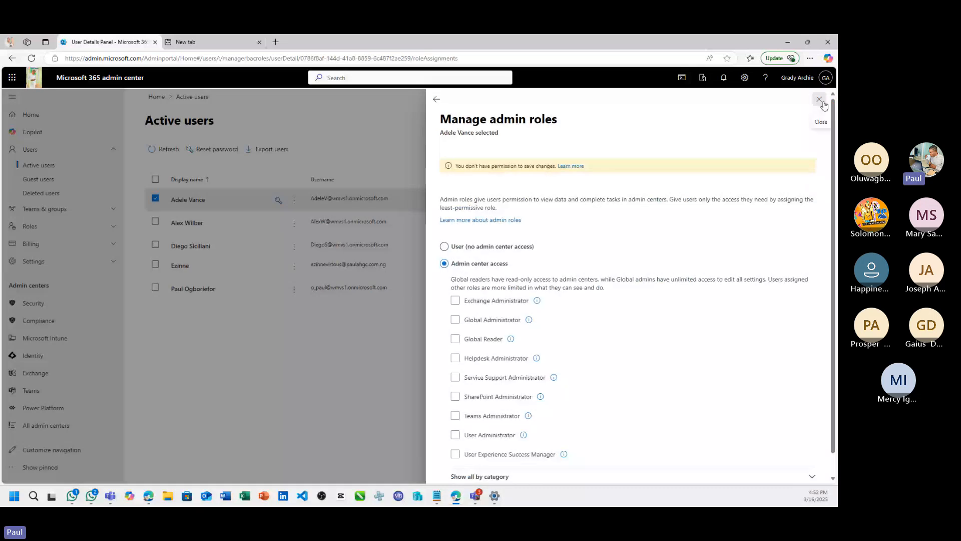
click(820, 99)
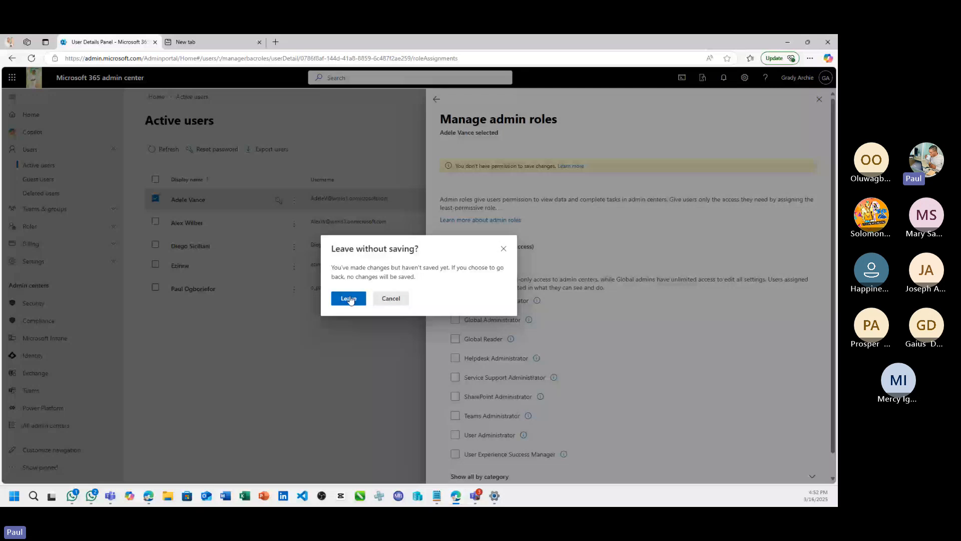
click(349, 298)
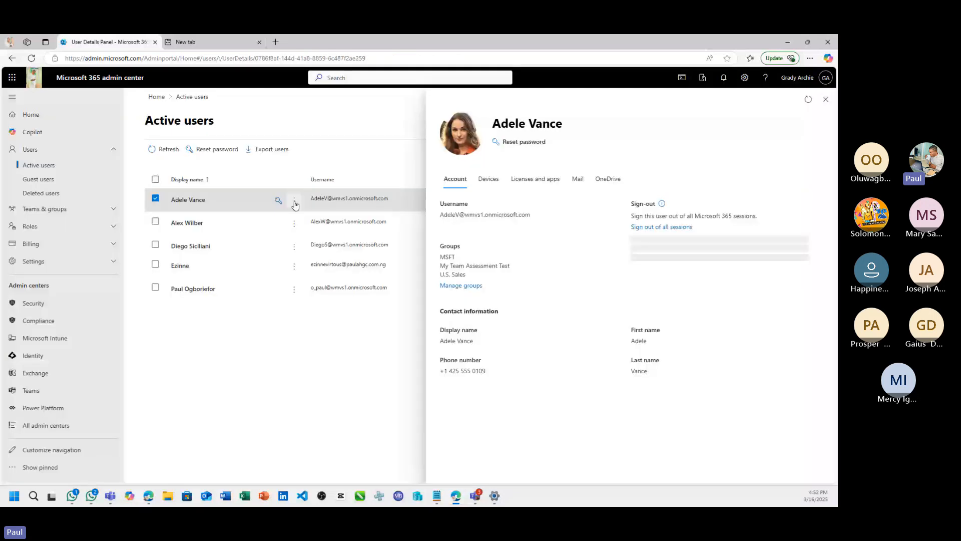
Step: Check the user's licences and apps, leave the licence location unchanged, and close the details panel
click(535, 183)
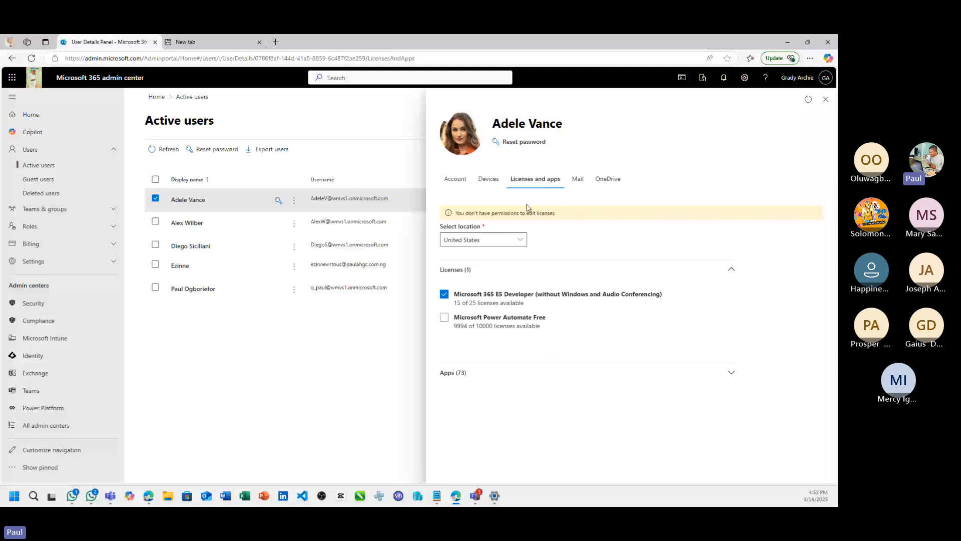
click(518, 245)
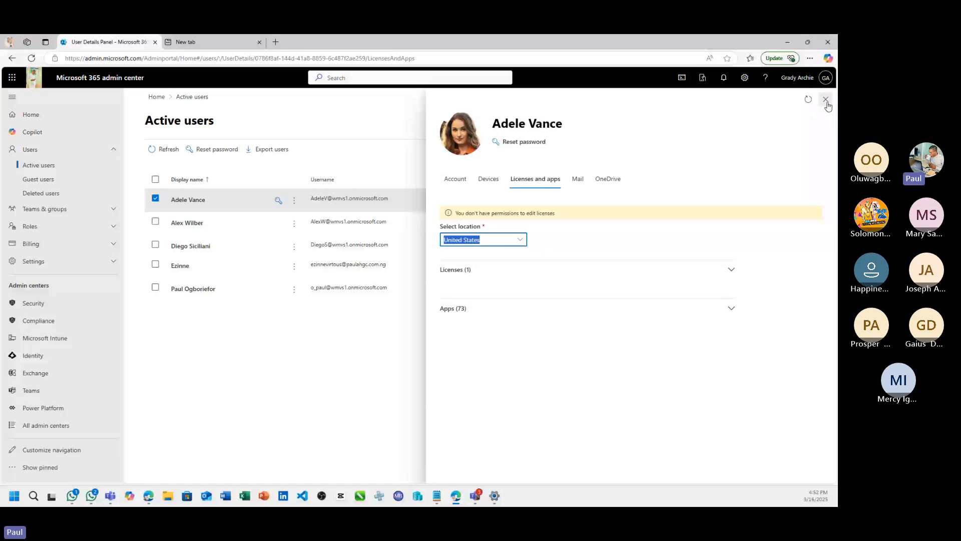
click(375, 336)
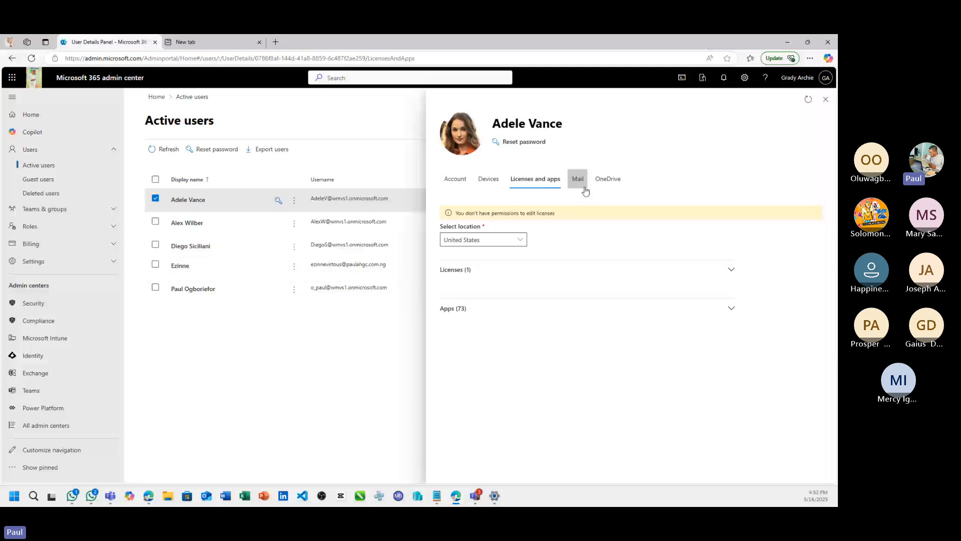
click(201, 166)
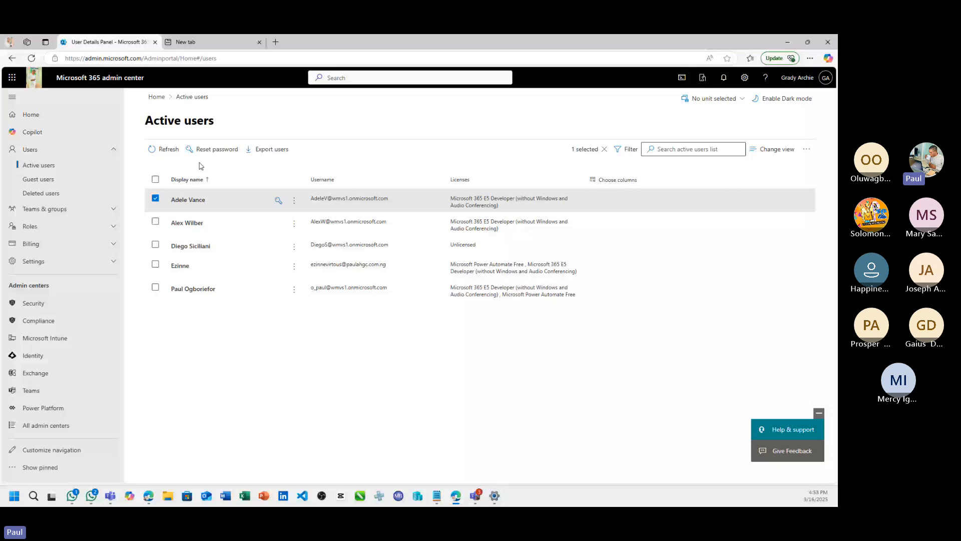
Step: Check the first user's more-actions menu, then view Active teams & groups, showing only the design team
click(295, 201)
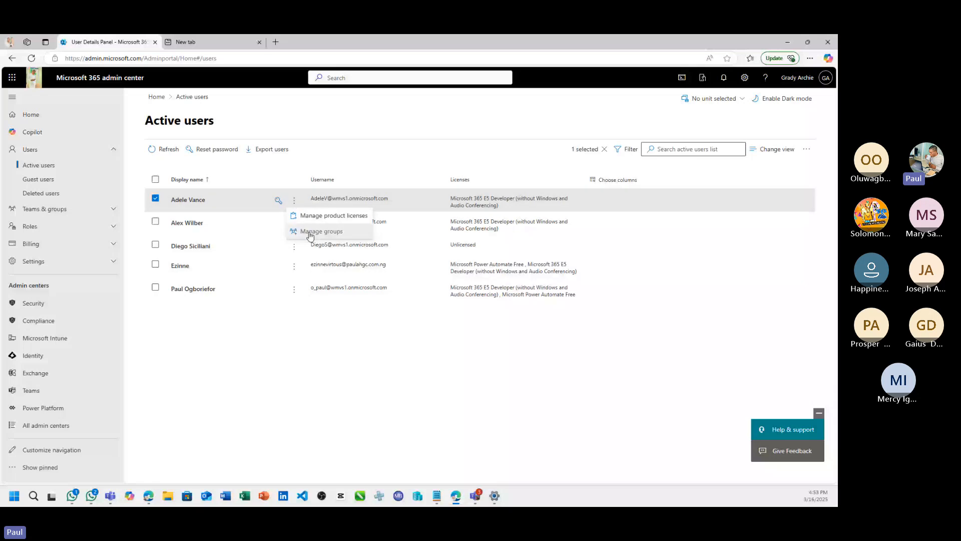
click(113, 210)
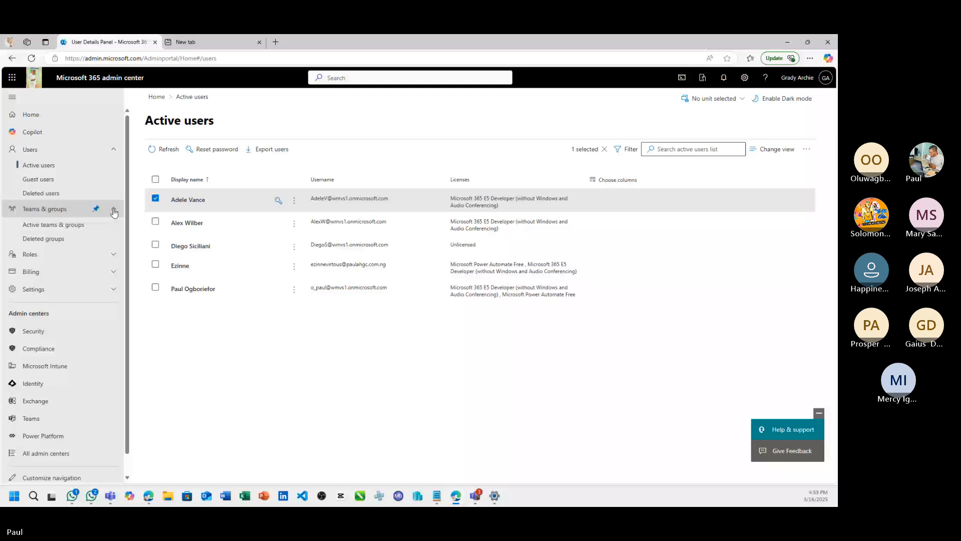
click(72, 227)
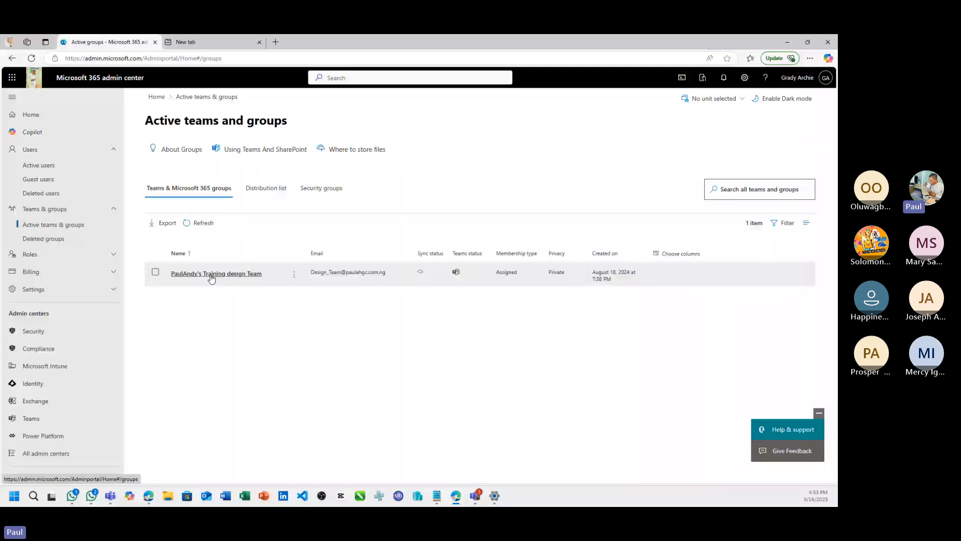
click(150, 498)
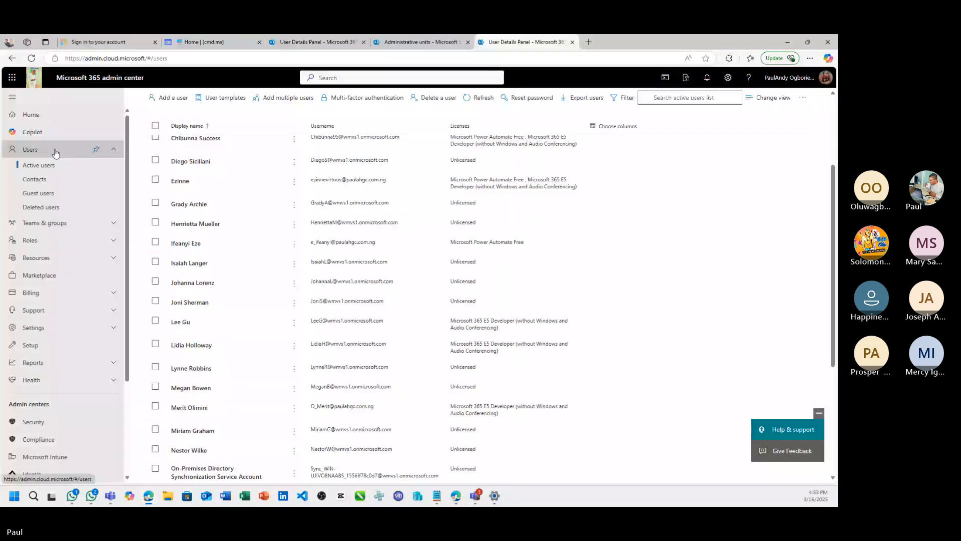
click(45, 223)
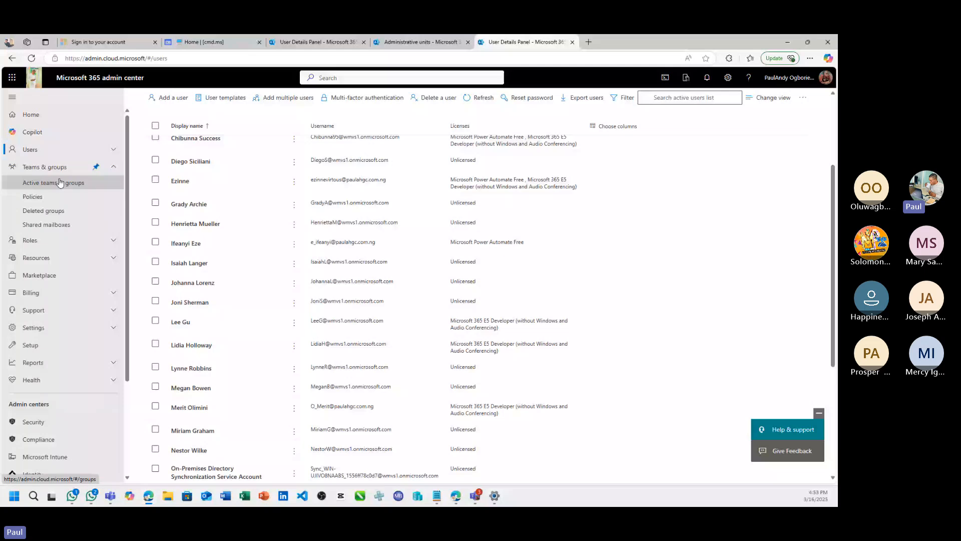
click(75, 183)
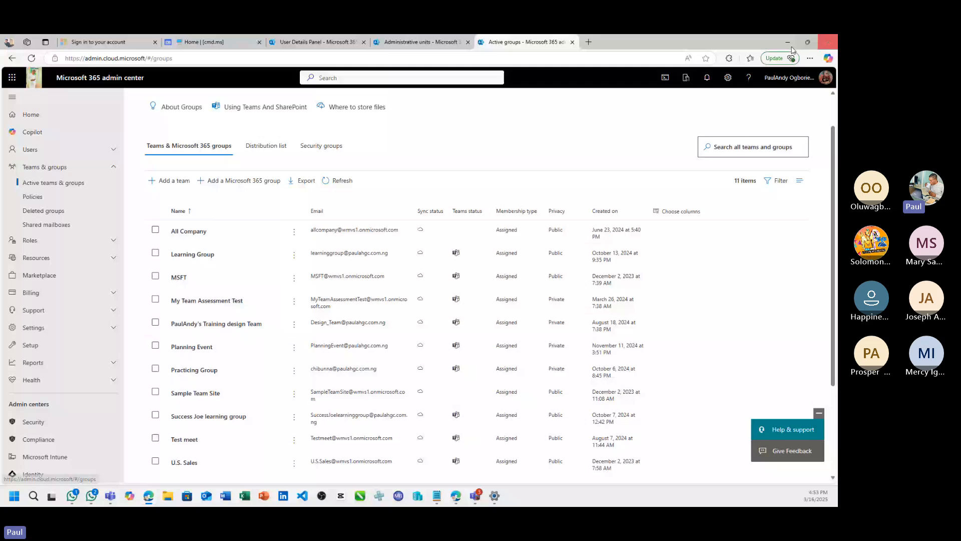
click(791, 47)
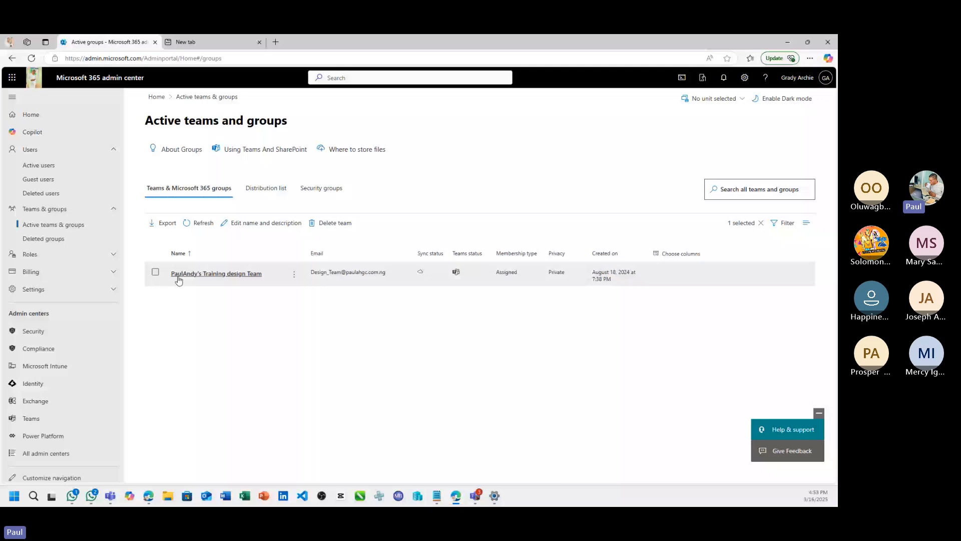
Step: Open the team's name and description editor, close it unsaved, then launch Microsoft Entra admin center via Identity
drag(178, 280, 263, 274)
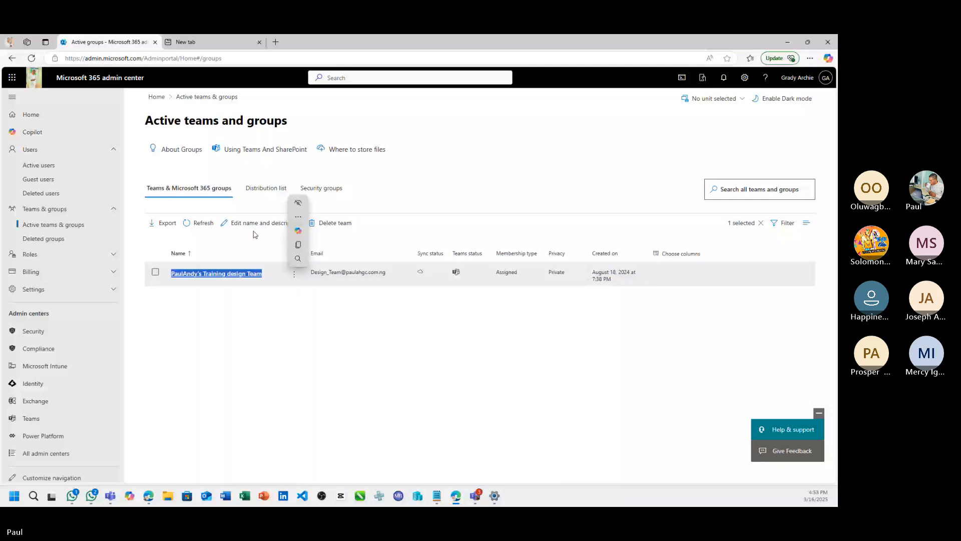
click(255, 225)
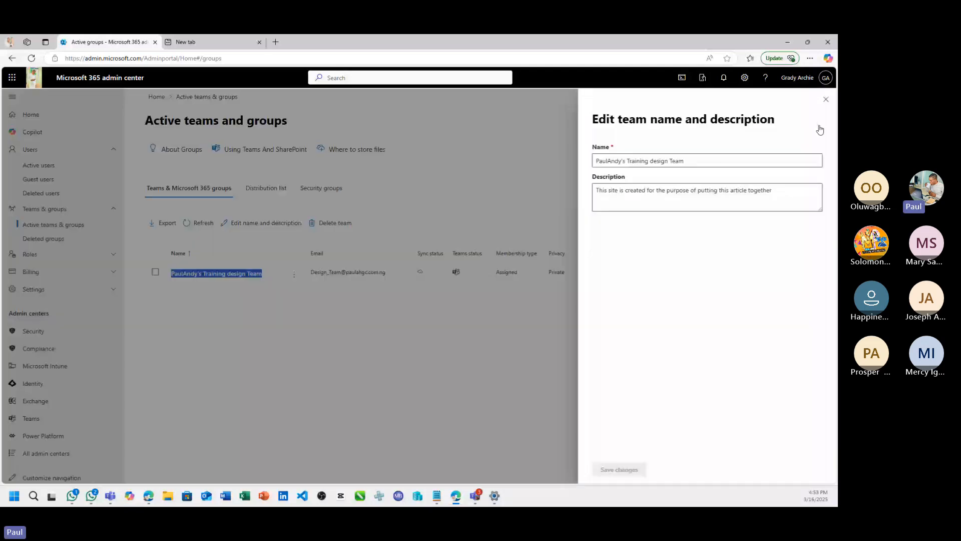
click(824, 99)
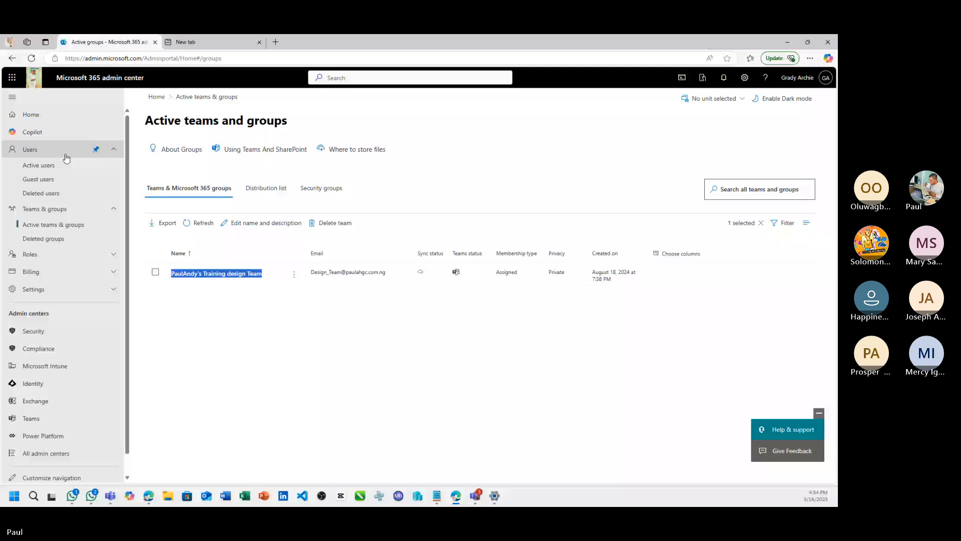
click(33, 383)
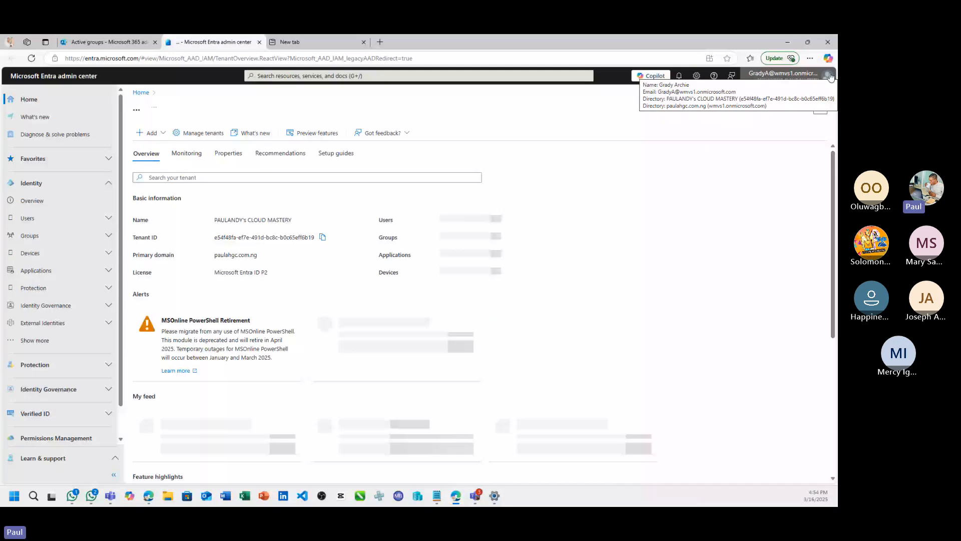
Step: Verify the signed-in scoped admin account, then open the tenant's list of 23 users
click(829, 75)
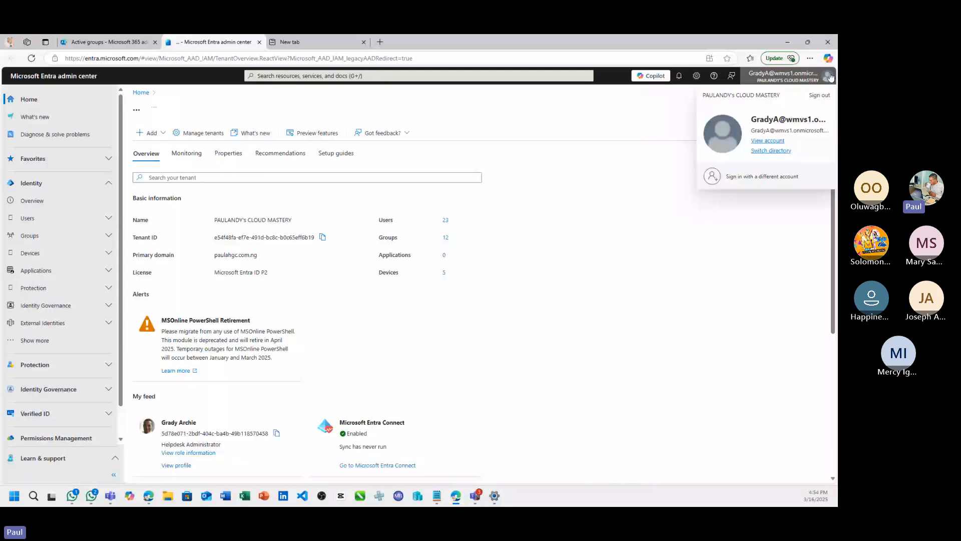
click(445, 222)
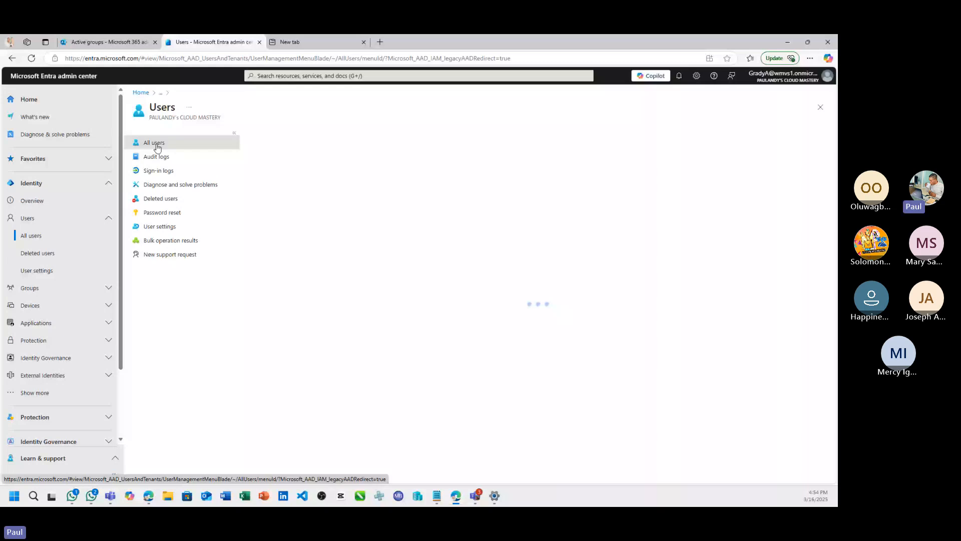
Step: Attempt a user's password reset, note the insufficient-privilege refusal, and go back to All users
scroll(333, 243, down, 2)
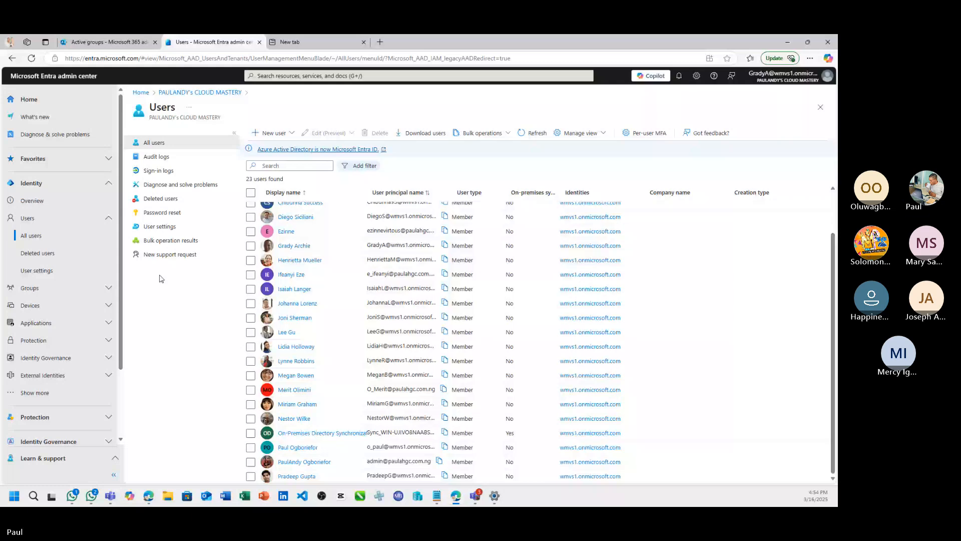
click(402, 133)
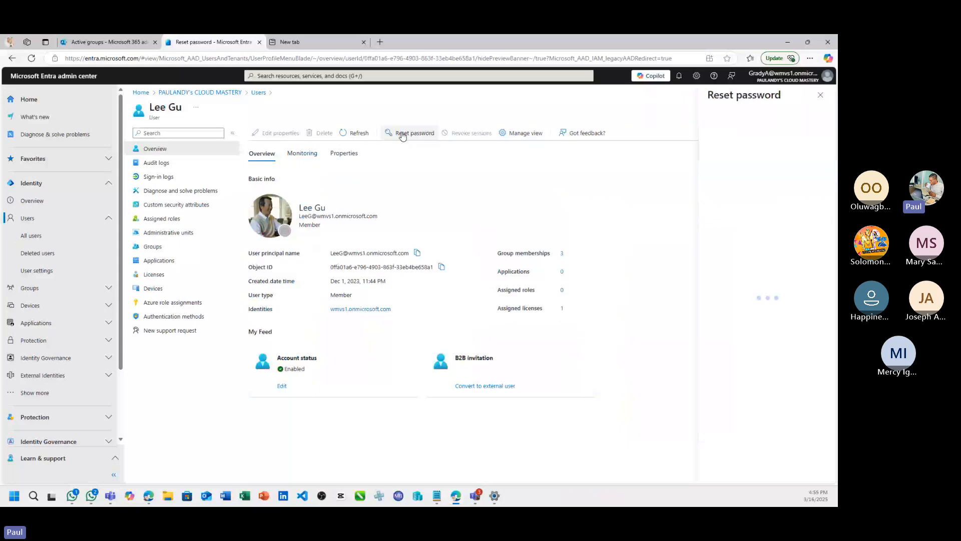
drag(707, 121, 774, 121)
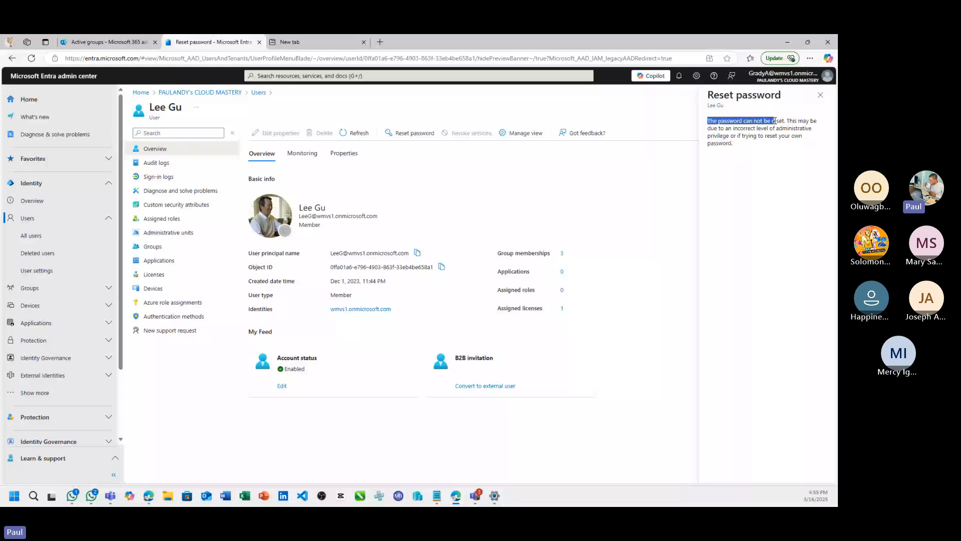
click(736, 147)
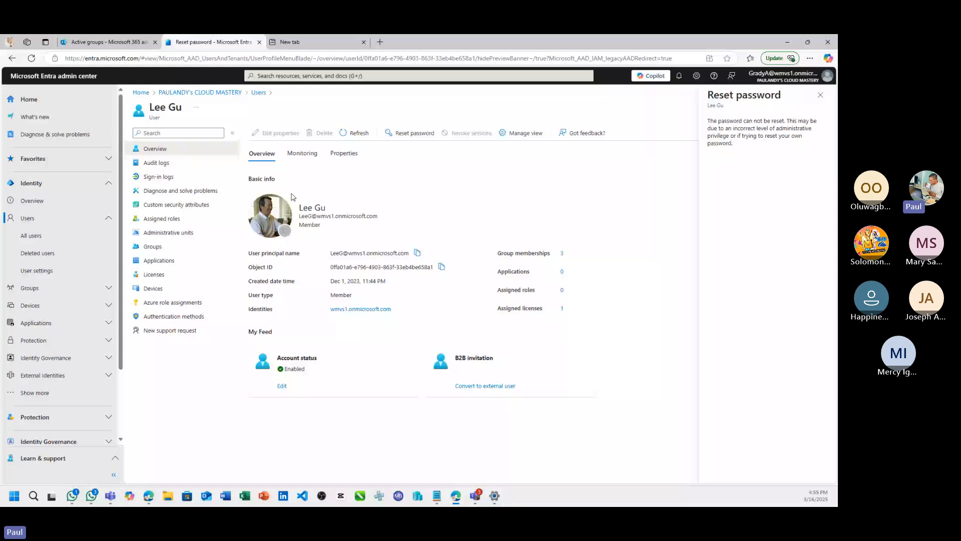
click(12, 58)
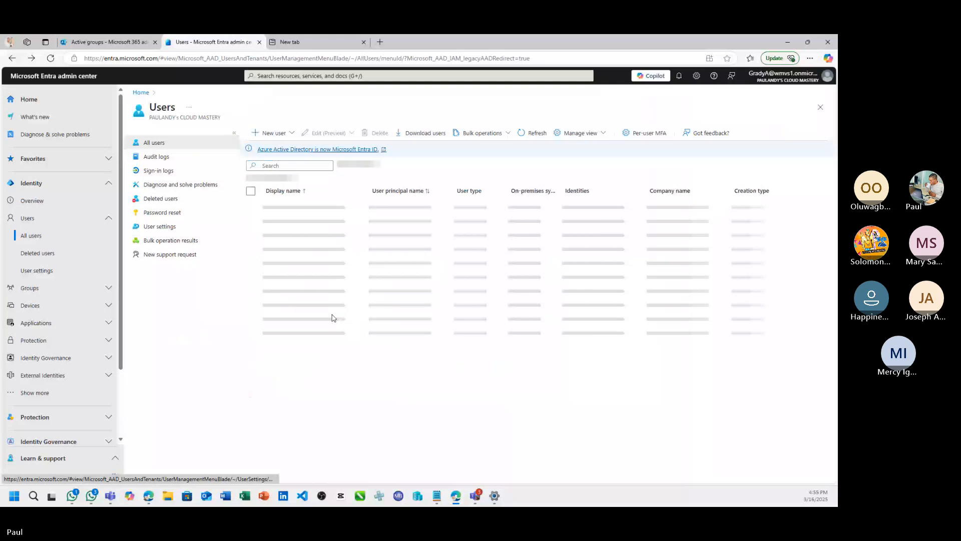
Step: Open another user's profile from All users and choose Reset password
click(303, 449)
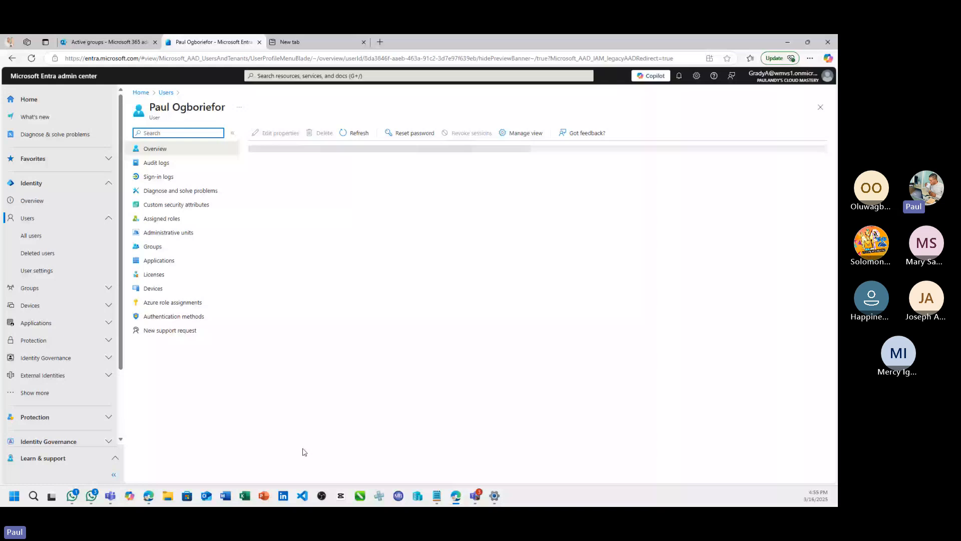
click(411, 136)
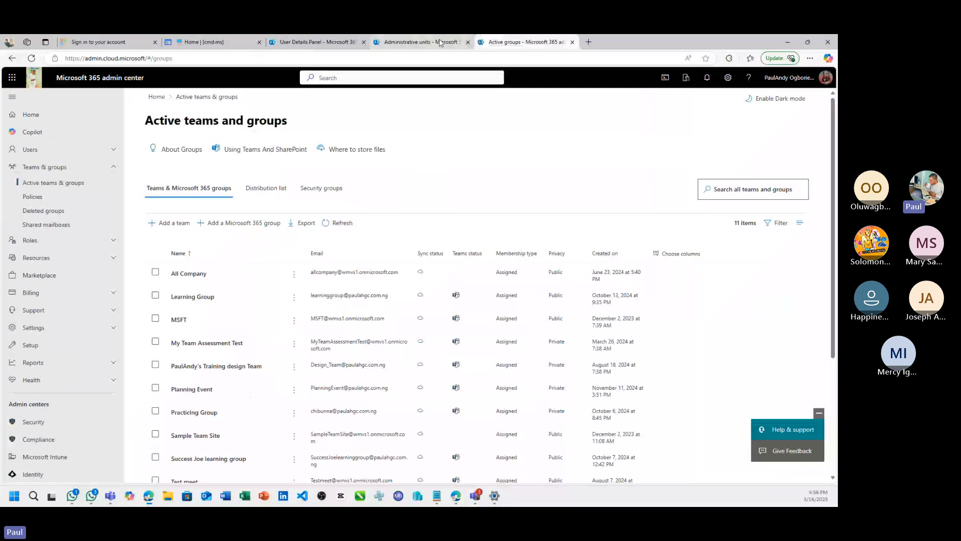
Step: Open a Team TMCC unit member's details, showing Exchange Administrator and Global Administrator roles
click(439, 43)
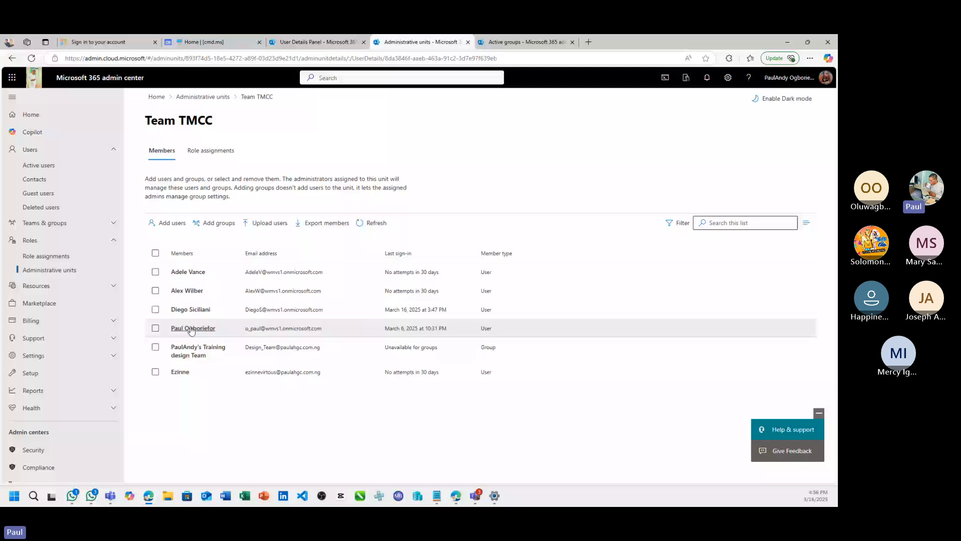
click(192, 329)
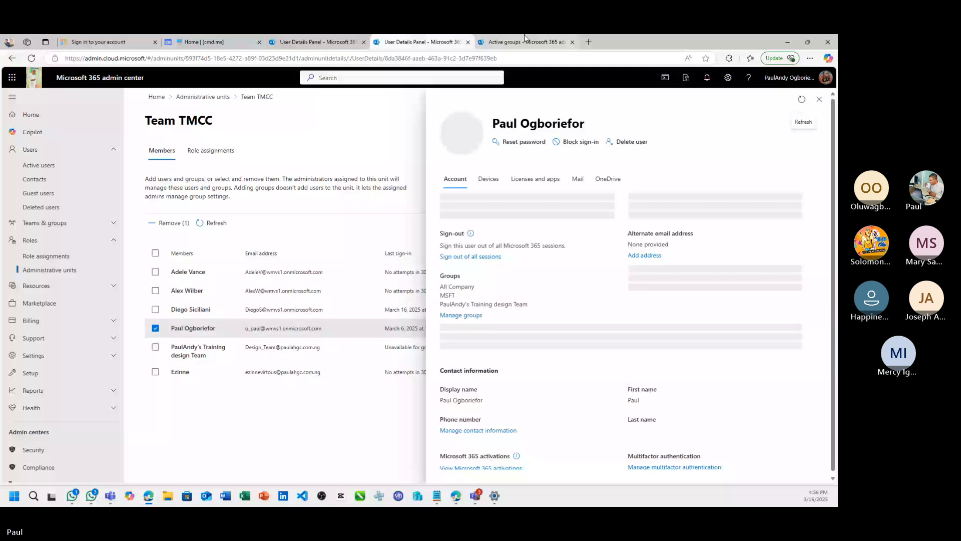
Step: Back in the scoped admin's window, close the refused Reset password panel and return to All users
click(793, 38)
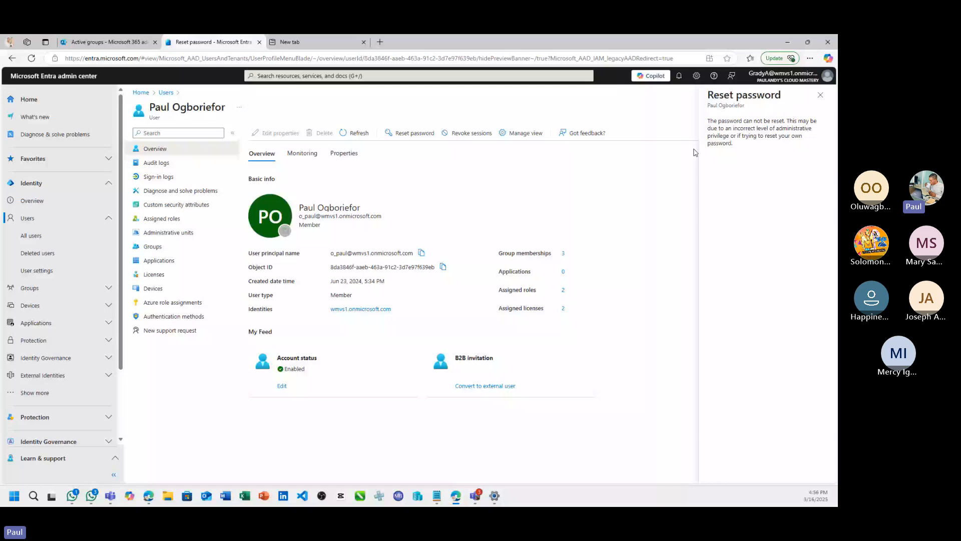
click(139, 154)
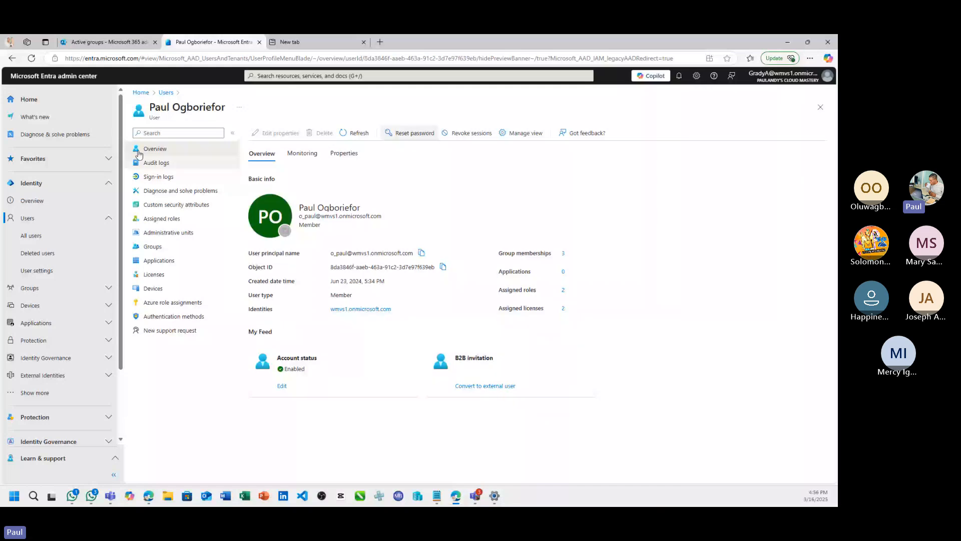
click(166, 92)
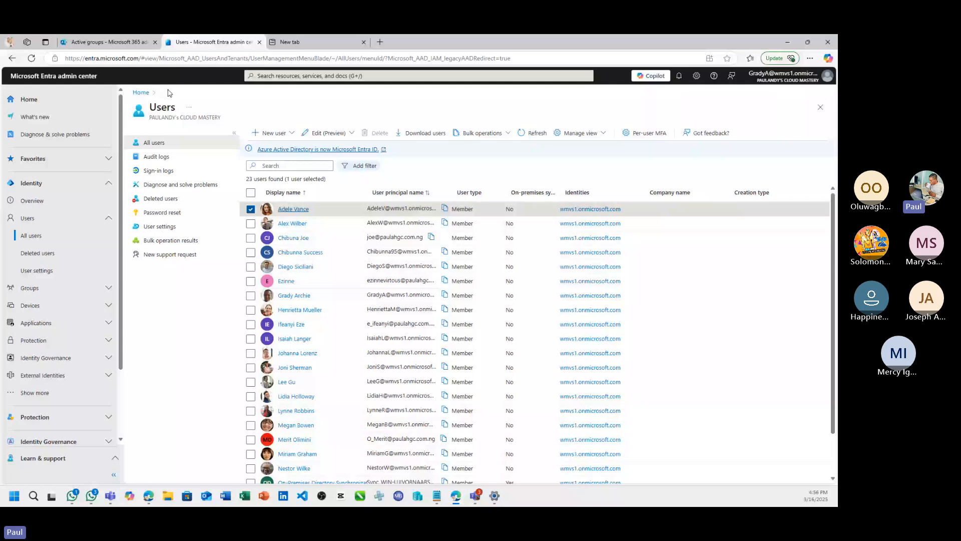
Step: Reset a regular member's password to get a temporary password, then close the confirmation
click(292, 223)
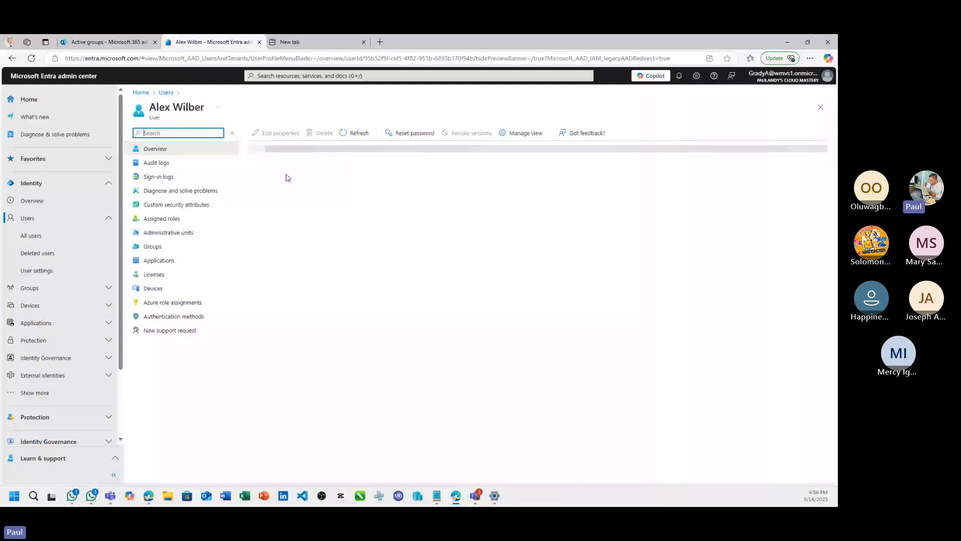
click(406, 134)
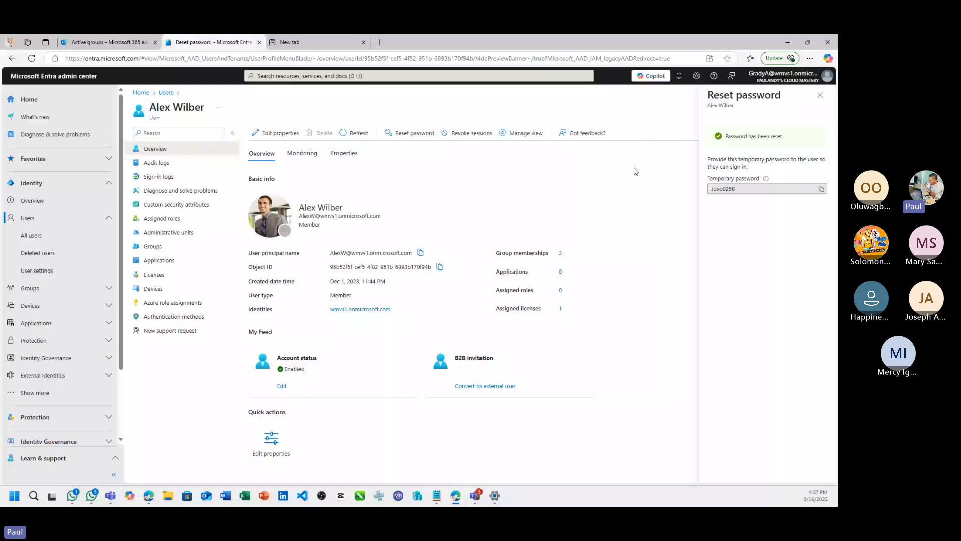
click(632, 212)
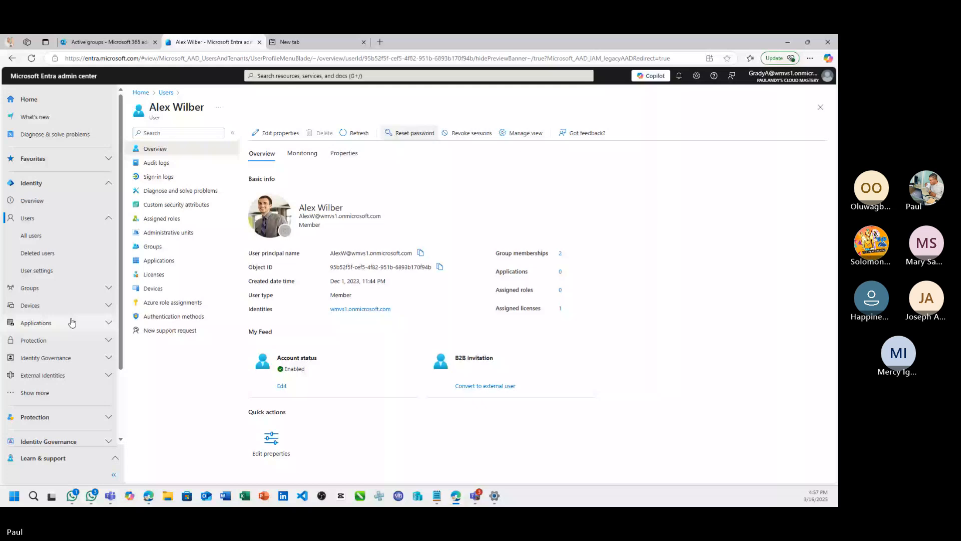
Step: Switch back to the scoped admin's window and move from the groups page to Active users
click(31, 235)
click(99, 42)
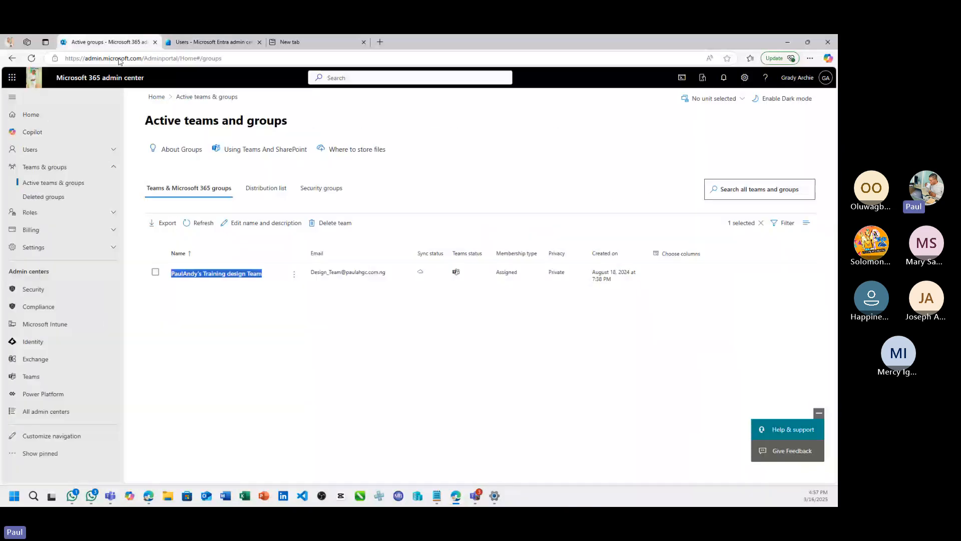
click(268, 339)
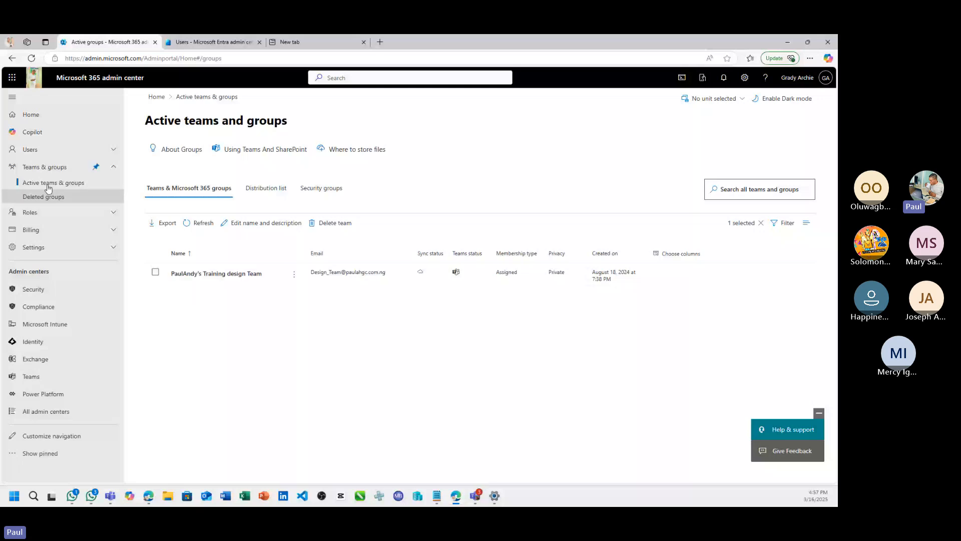
click(116, 150)
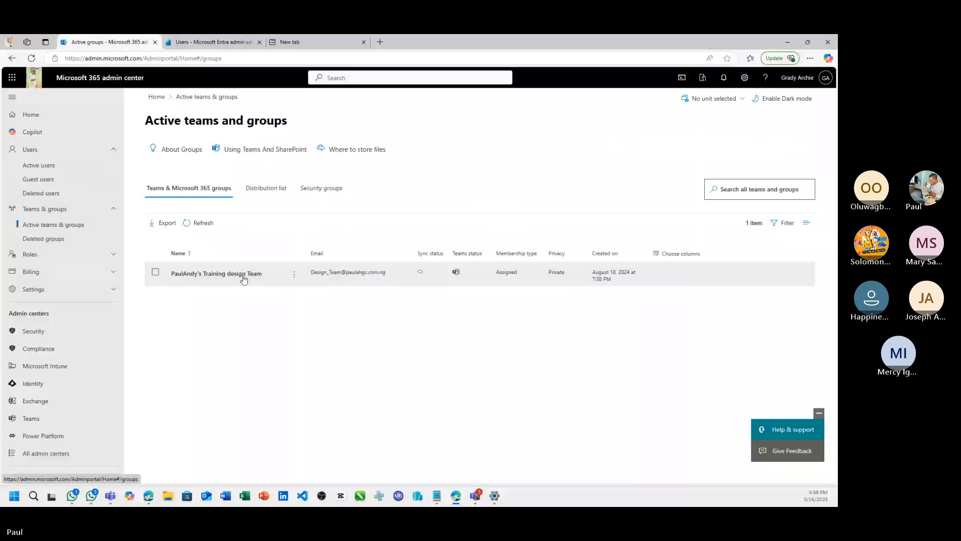
Step: Check the design team's right-click actions, then minimize the window to reveal the Team TMCC members window
right_click(243, 277)
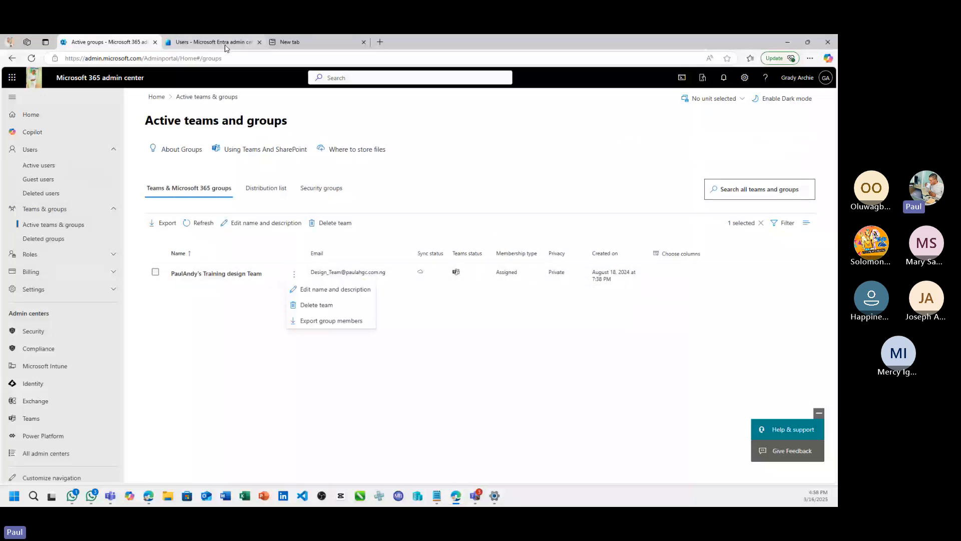
mouse_move(302, 51)
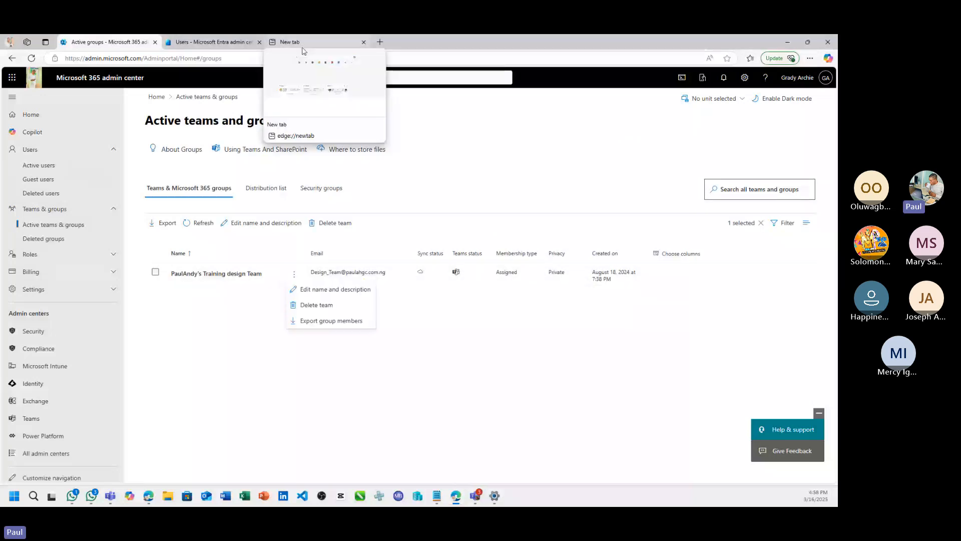
mouse_move(206, 44)
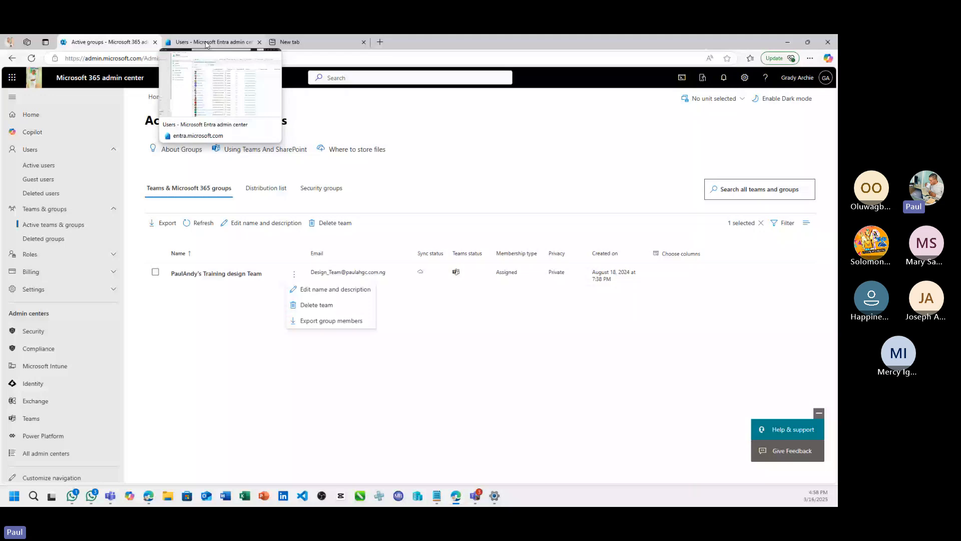
click(788, 43)
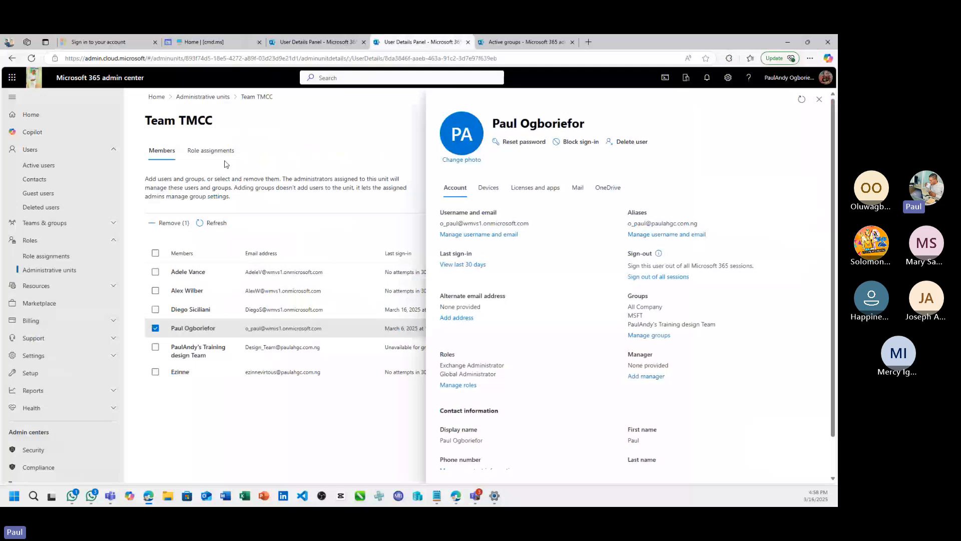
Step: Review Team TMCC's scoped role assignments and the Roles list, then go to Active users
click(210, 150)
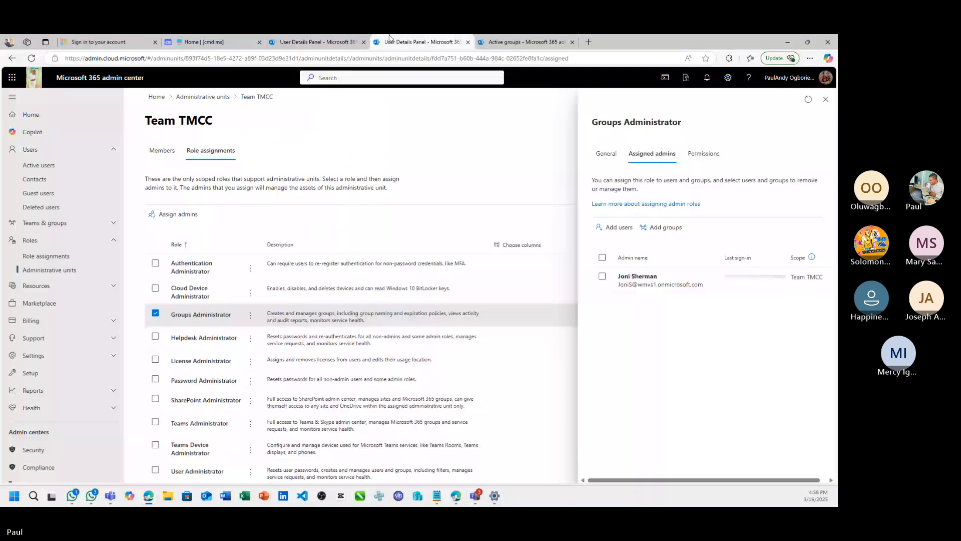
click(313, 42)
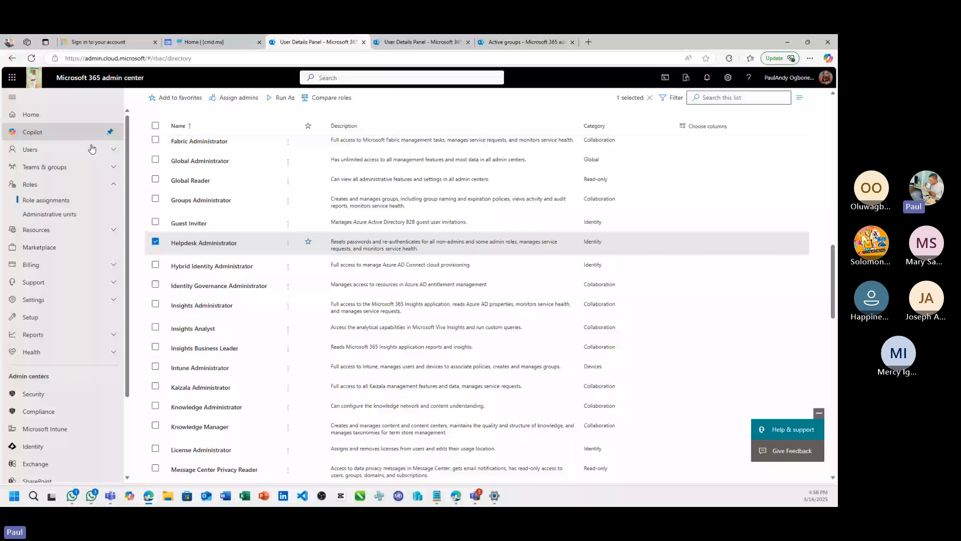
click(92, 149)
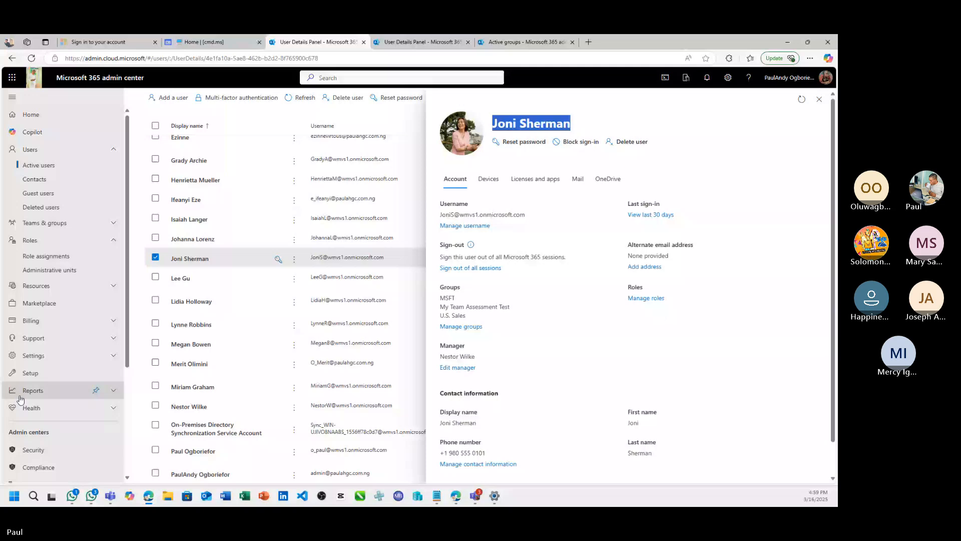
Step: Reset the scoped admin's password to an auto-generated one and copy the sign-in name
click(524, 142)
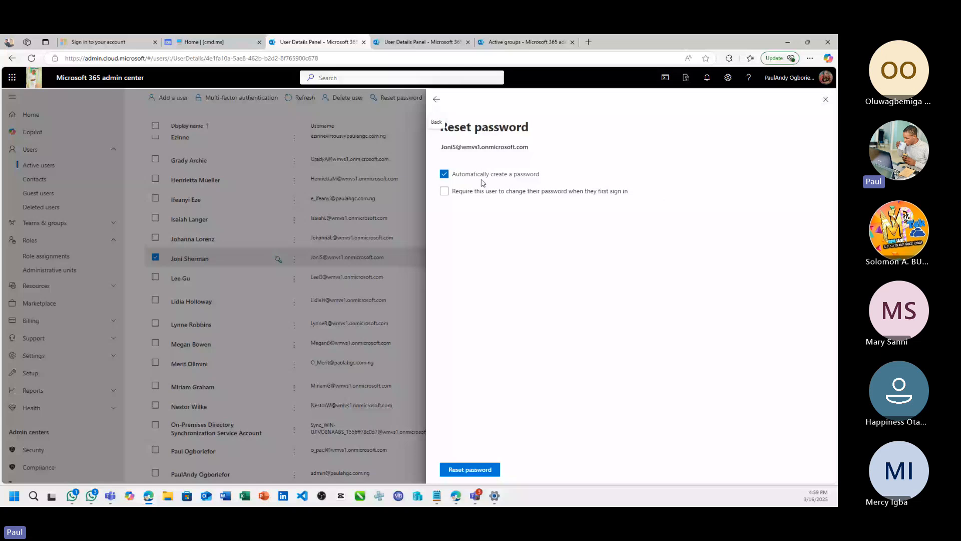
click(485, 468)
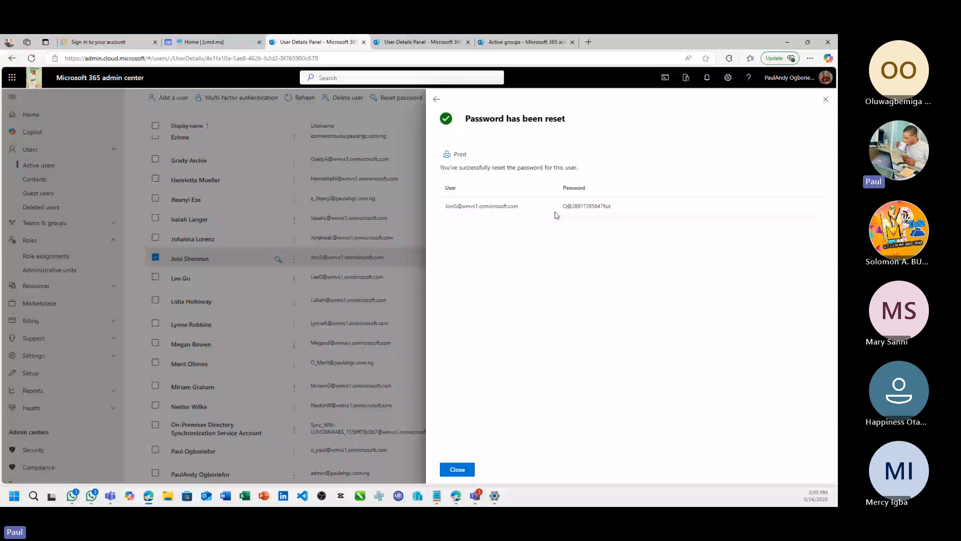
drag(445, 206, 612, 213)
click(456, 496)
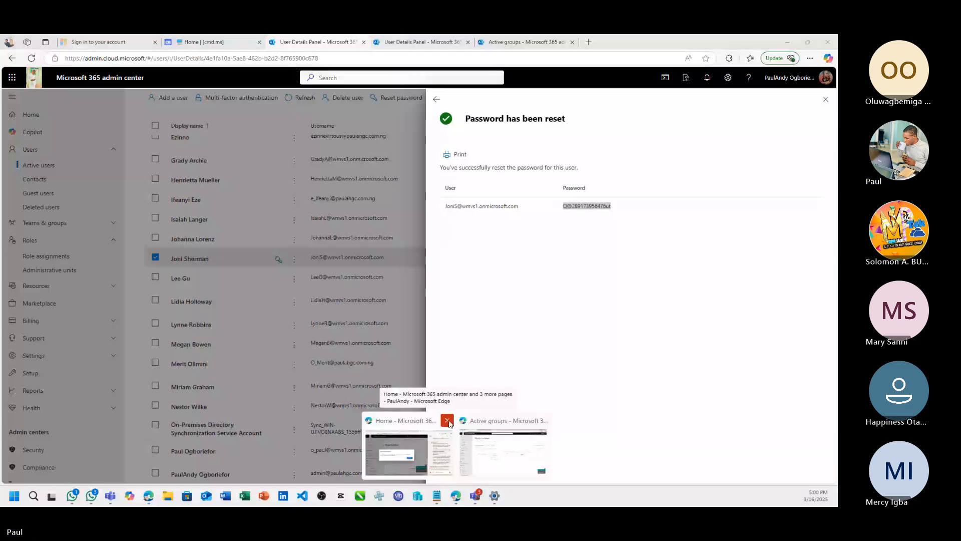
click(448, 421)
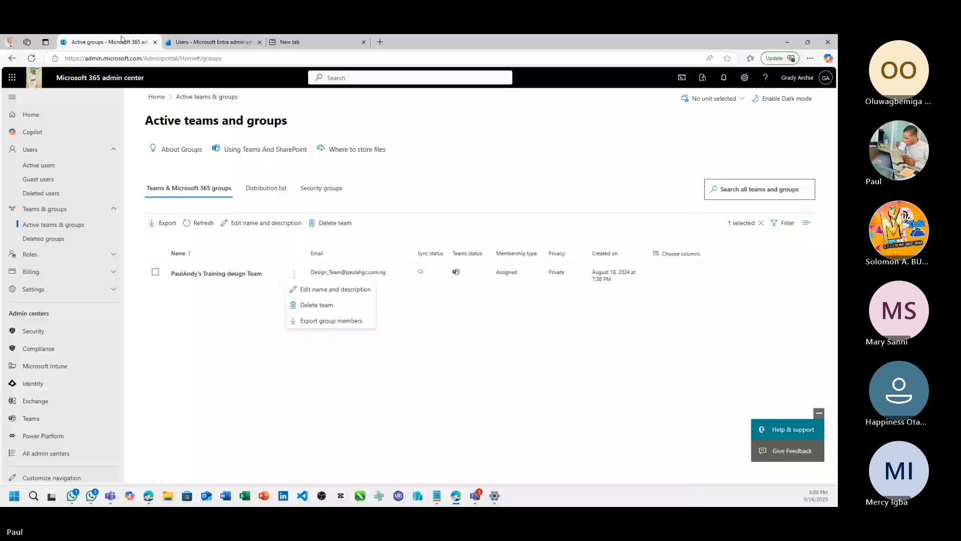
Step: Switch to another account and enter the reset user's sign-in name pasted from clipboard history
click(830, 76)
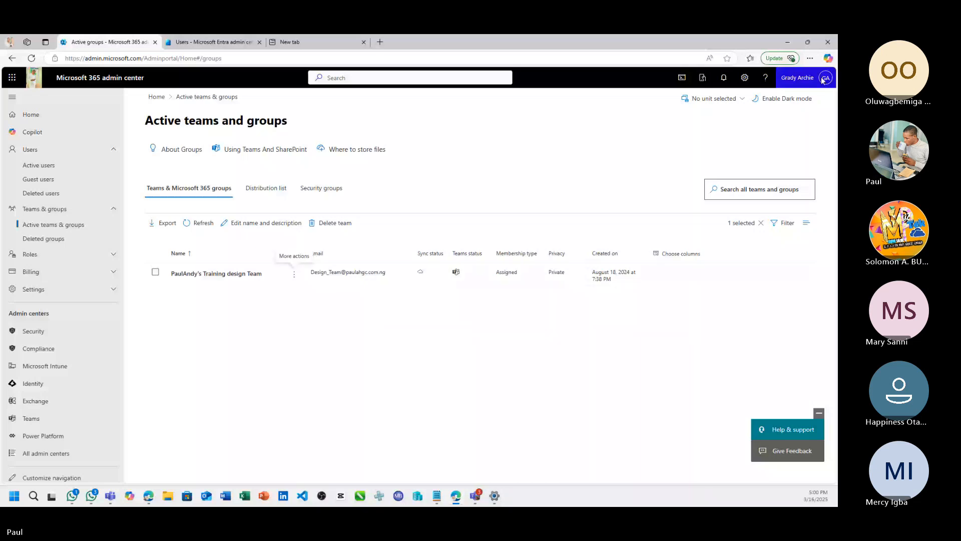
click(823, 79)
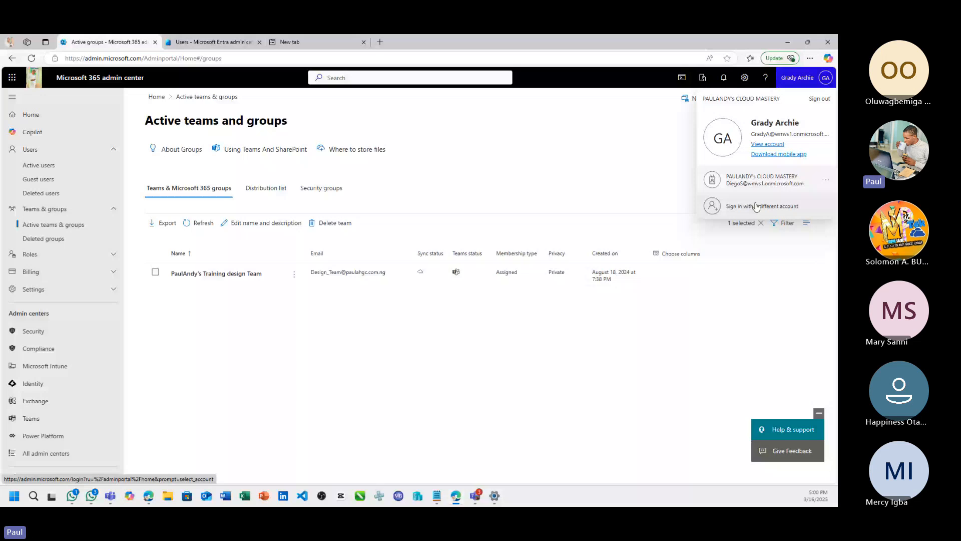
click(756, 206)
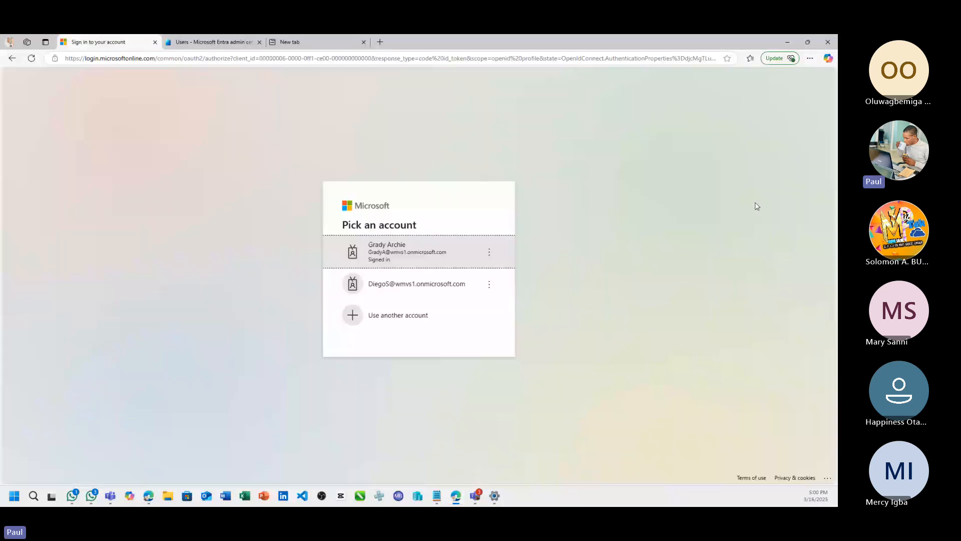
click(398, 316)
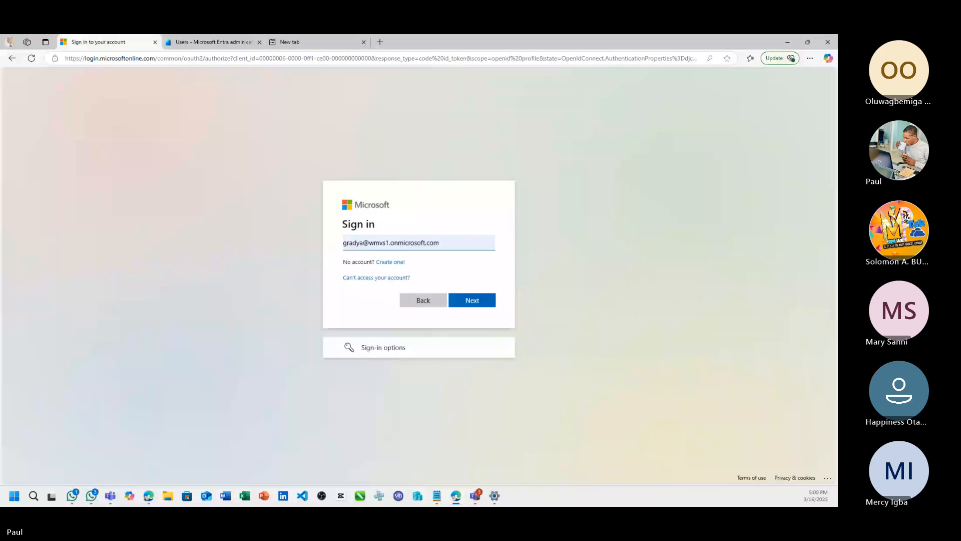
click(423, 242)
triple_click(422, 242)
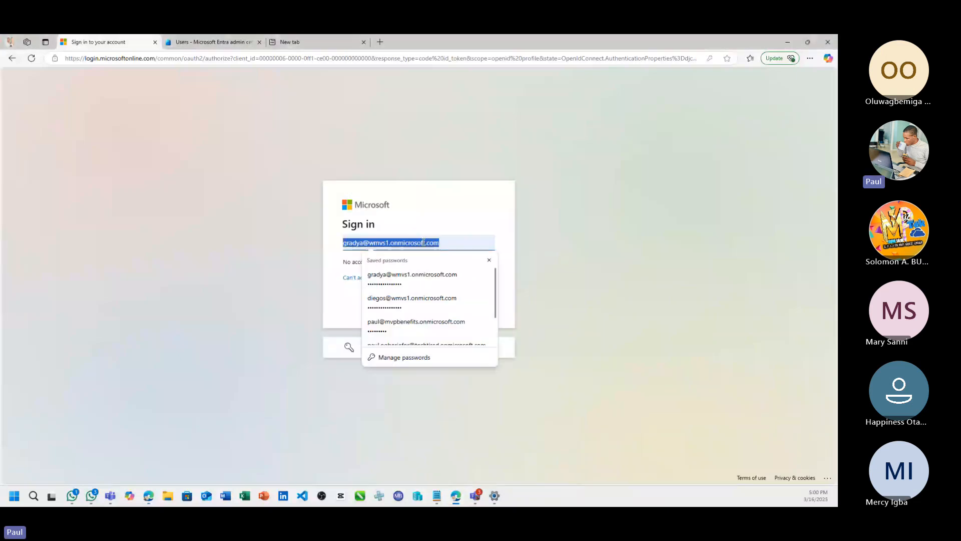
key(super+v)
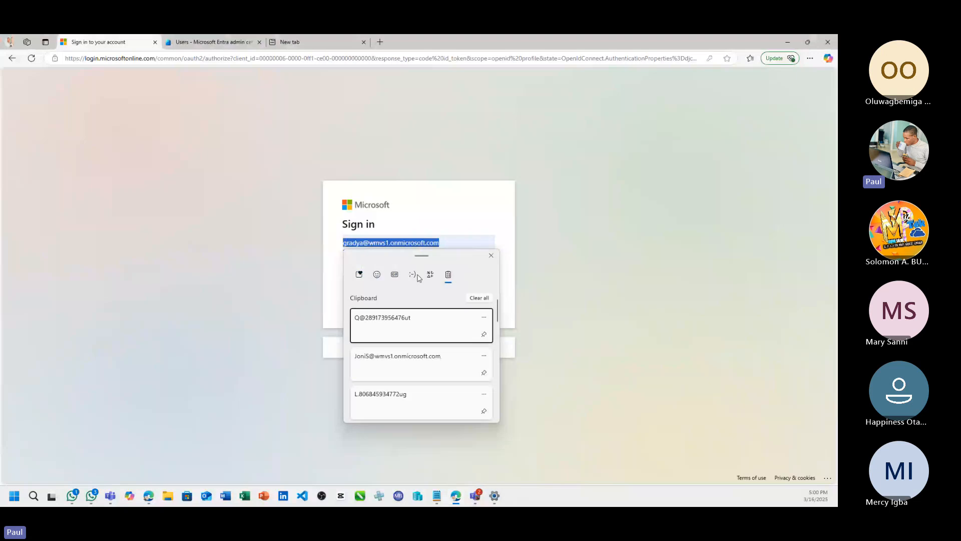
click(414, 351)
click(461, 305)
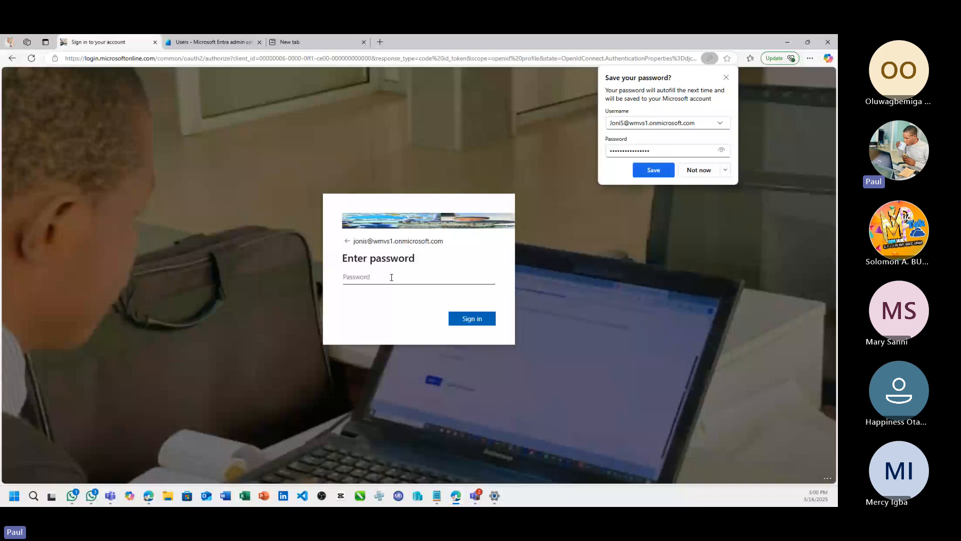
Step: Sign in with the reset user's new password
click(391, 277)
click(400, 351)
click(471, 318)
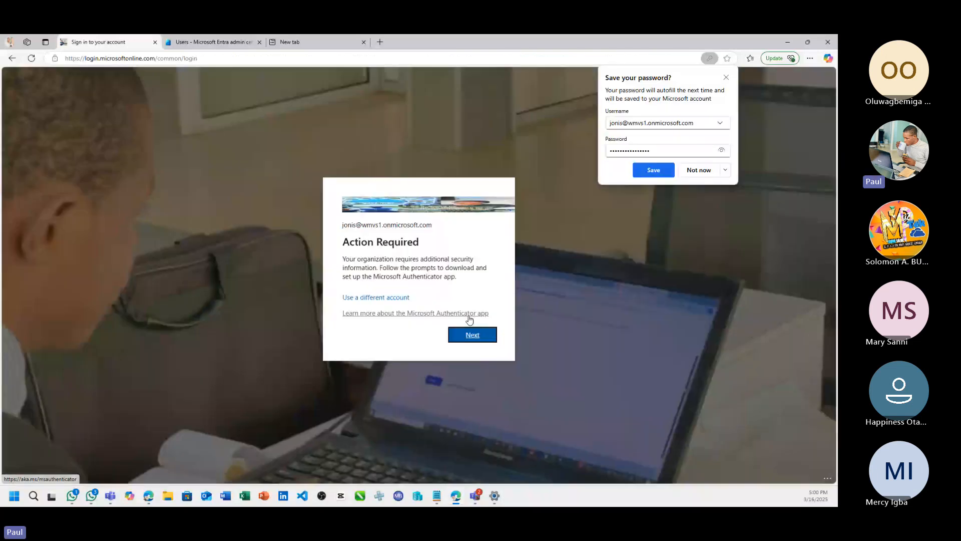
Step: Register Microsoft Authenticator by scanning the QR code and approving the test notification
click(468, 335)
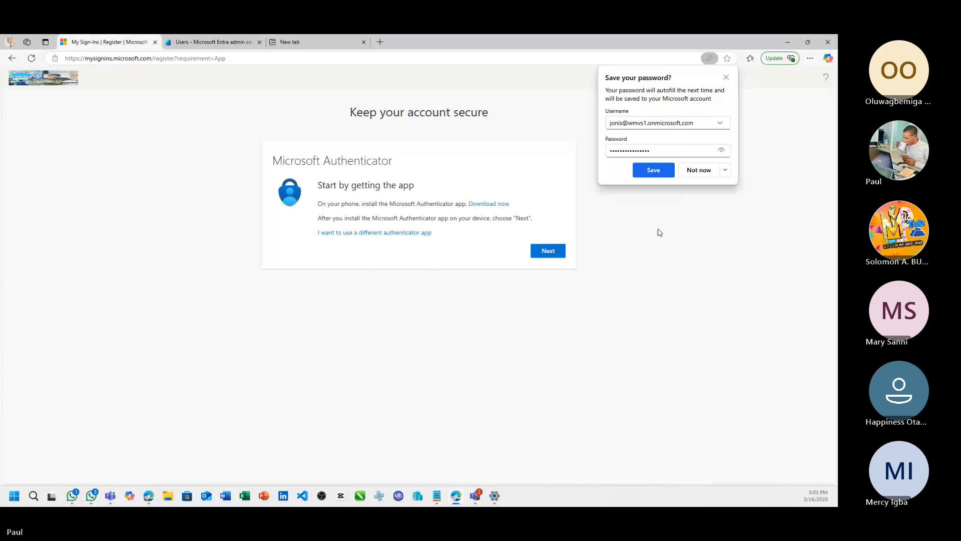
click(548, 250)
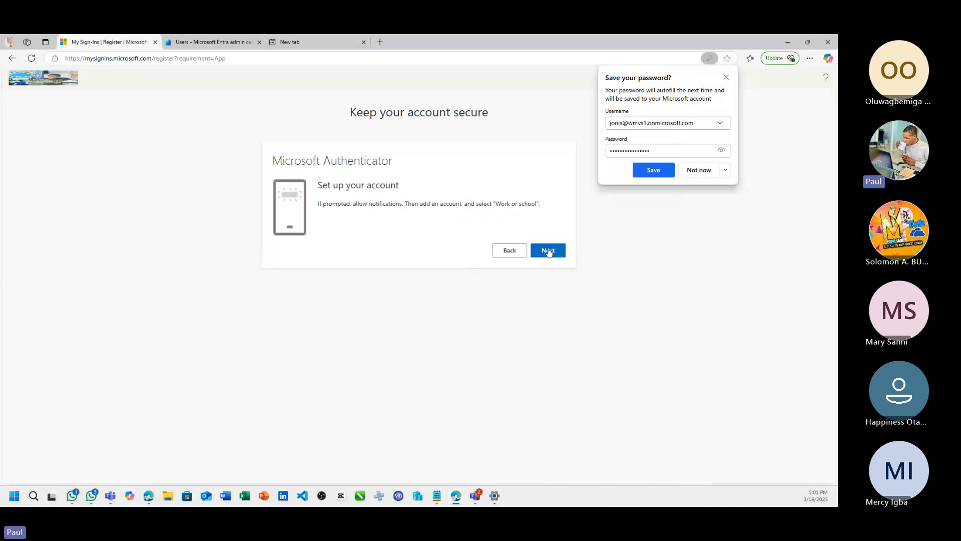
click(548, 251)
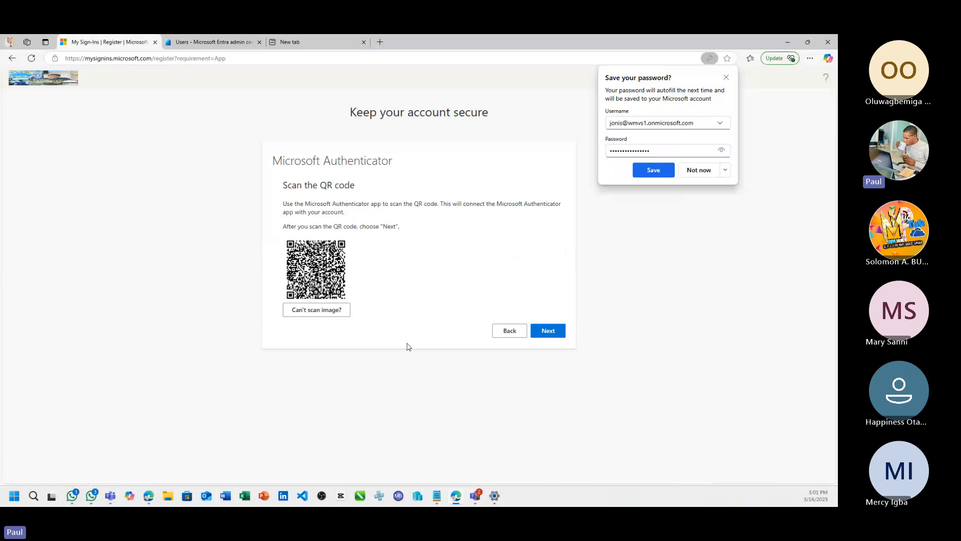
click(560, 332)
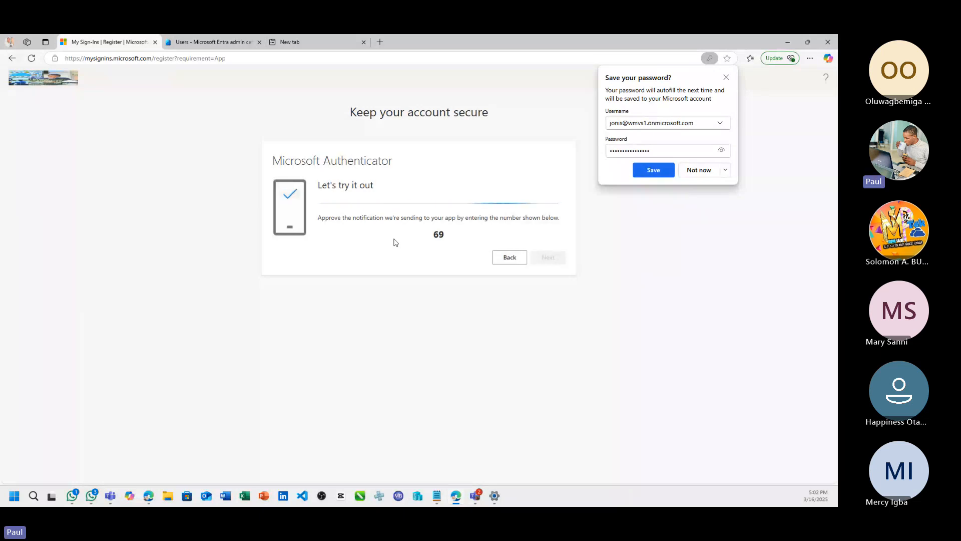
click(653, 170)
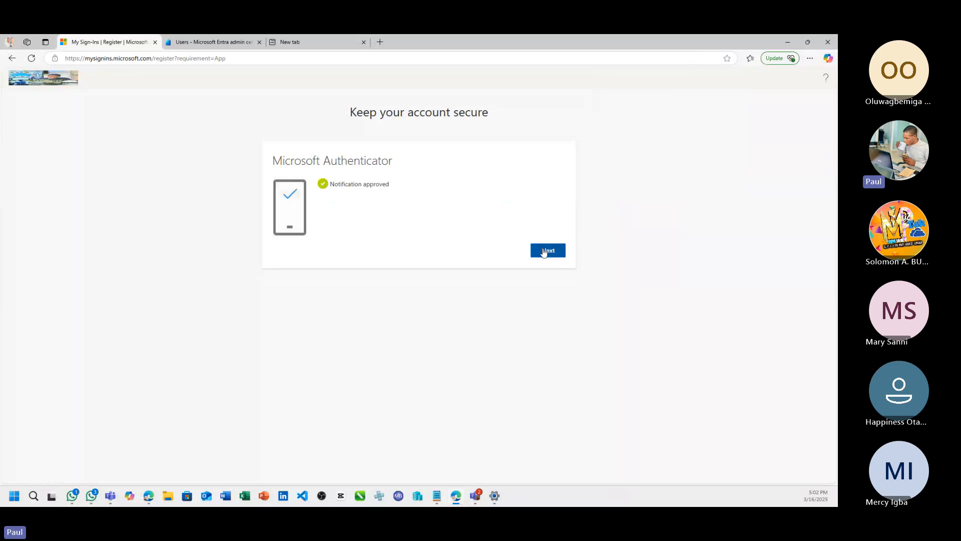
click(544, 252)
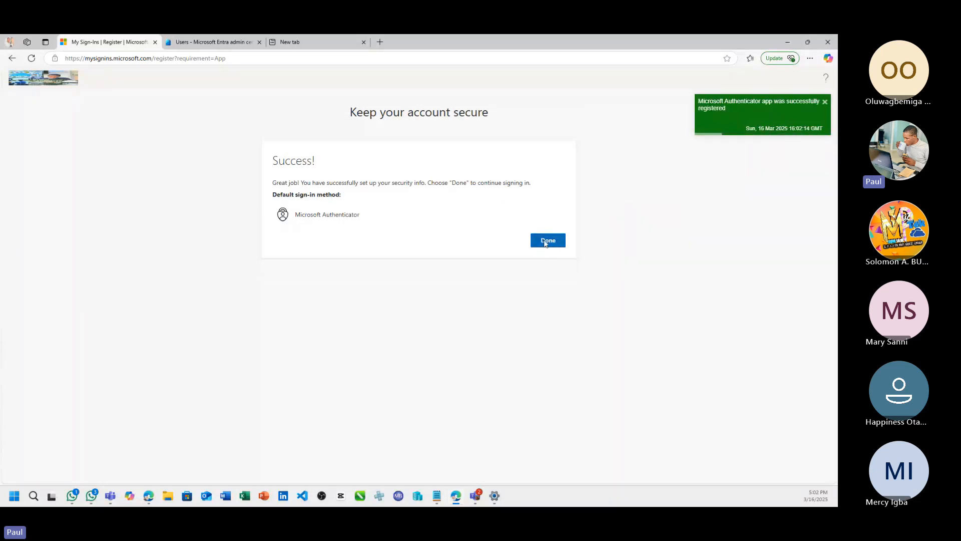
click(545, 242)
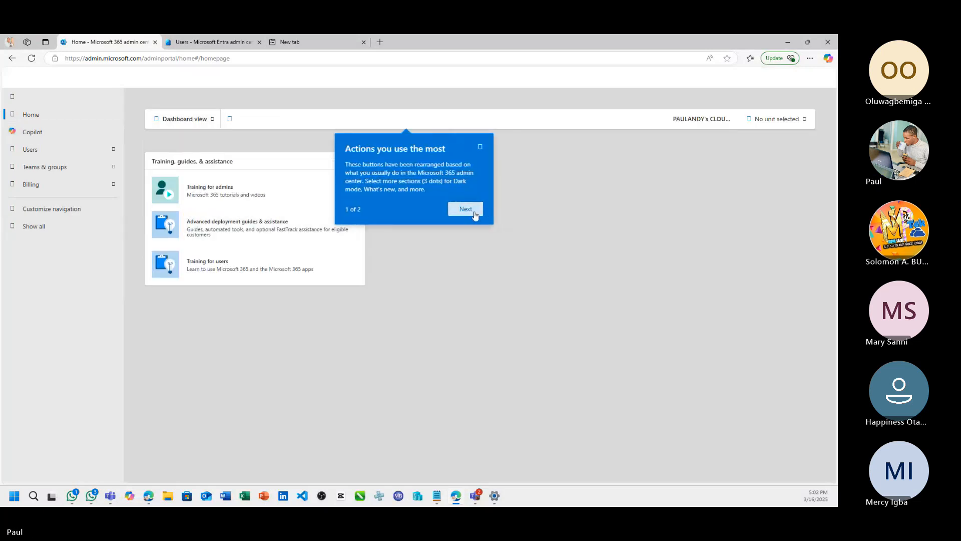
Step: Close the home page tour and go to Teams & groups > Active teams & groups
click(466, 209)
click(250, 202)
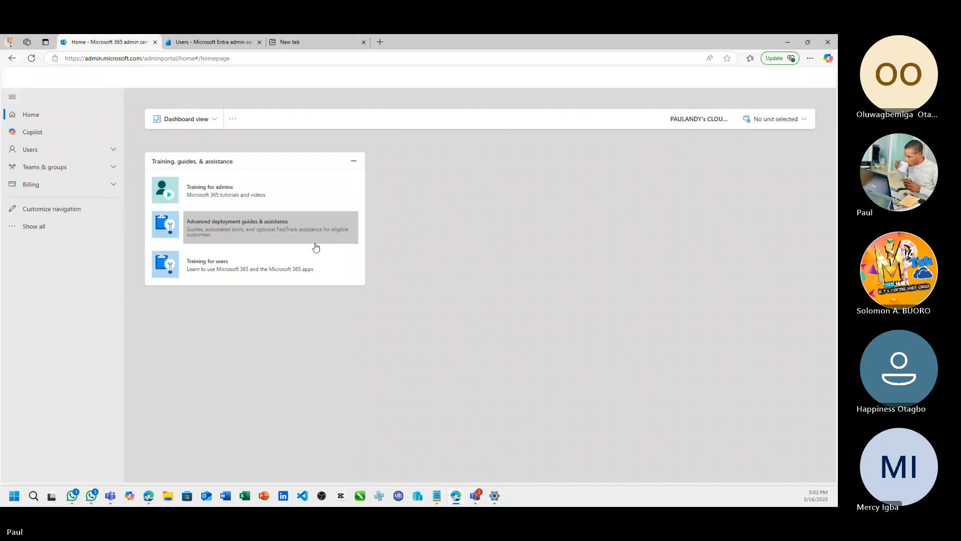
click(111, 168)
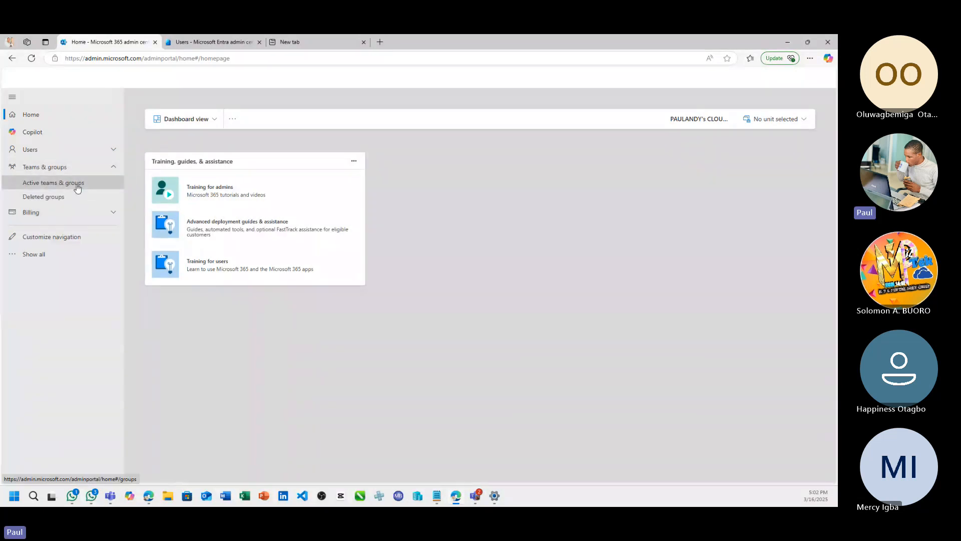
click(78, 188)
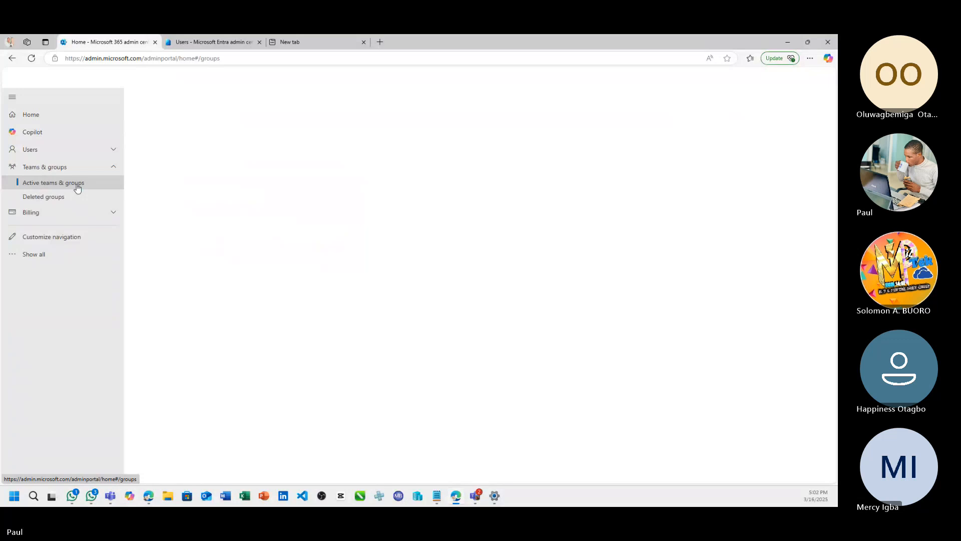
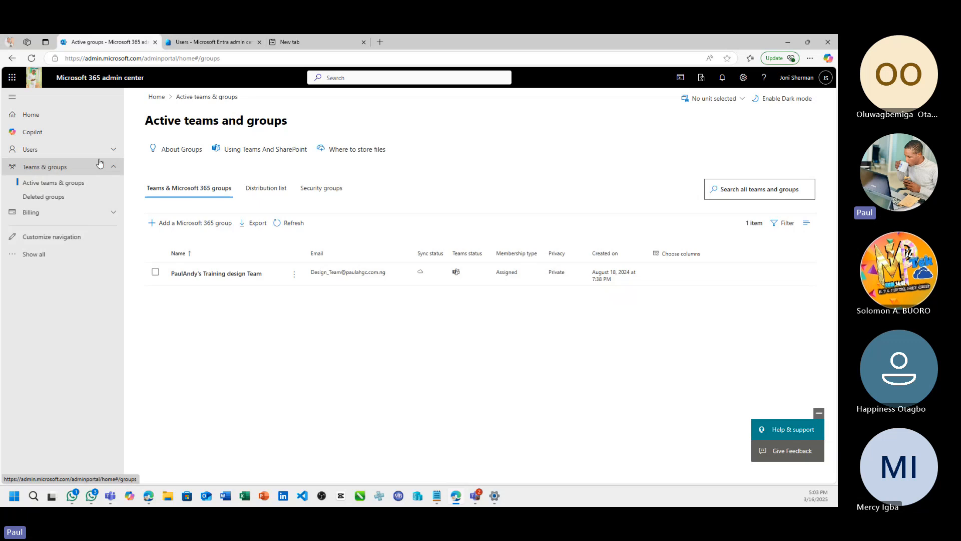
Step: Review the first active user's account details, then return to Active teams & groups
click(110, 149)
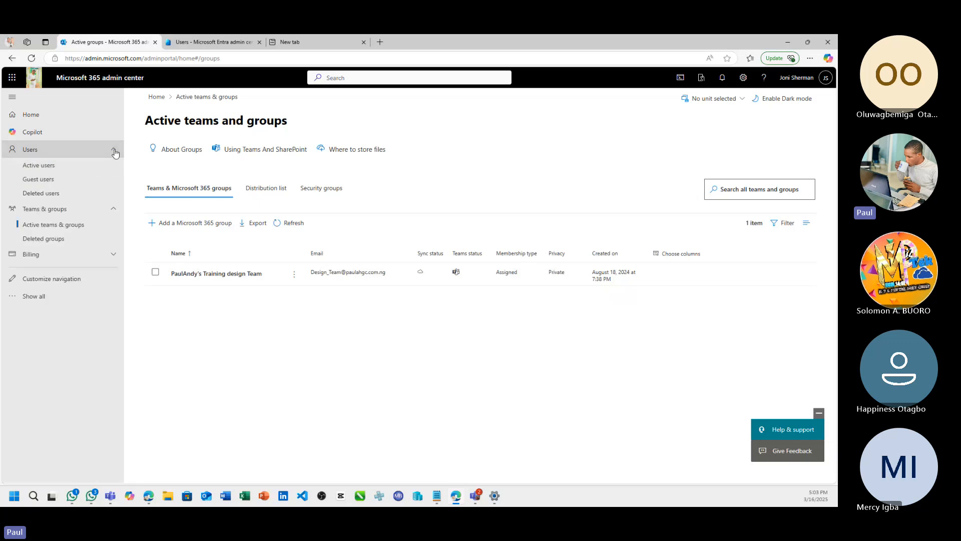
click(48, 165)
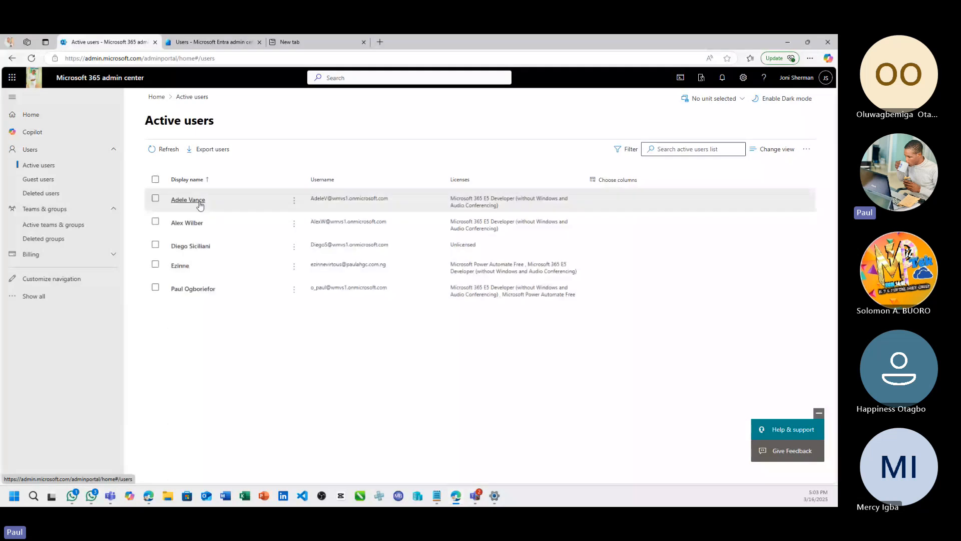
click(200, 205)
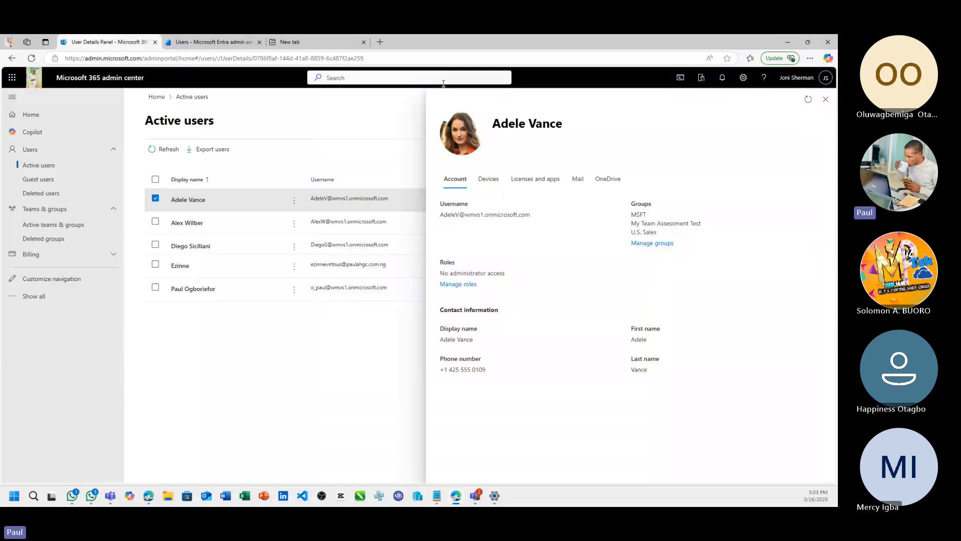
drag(439, 91, 811, 336)
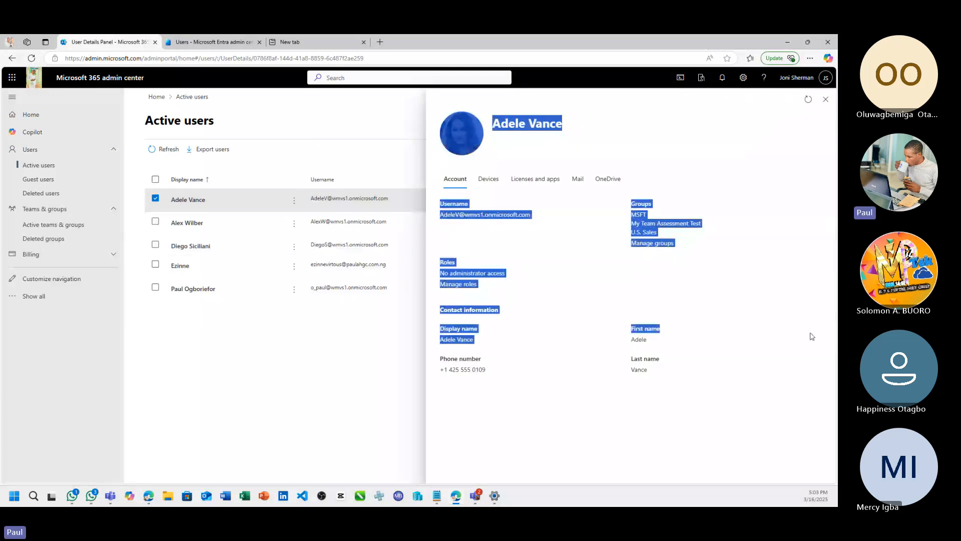
click(811, 336)
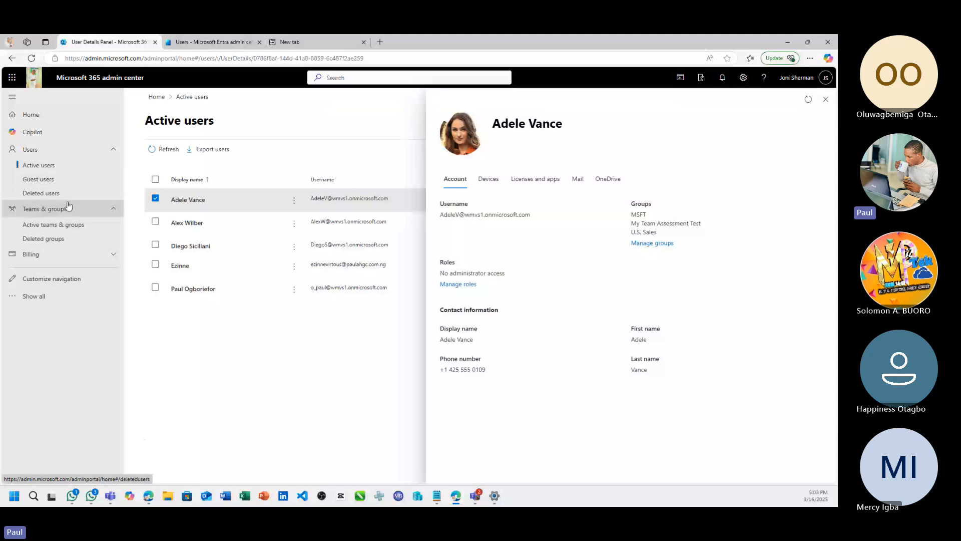
click(113, 150)
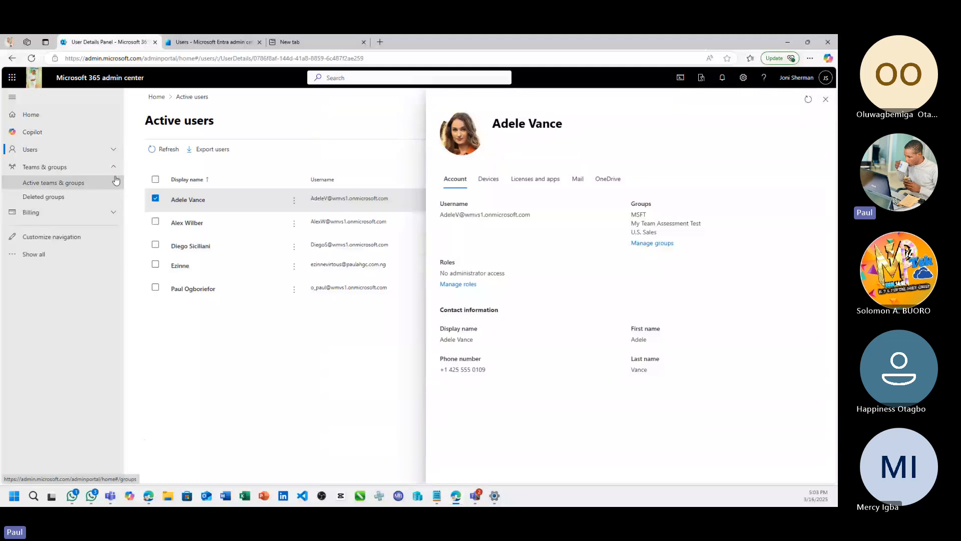
click(86, 188)
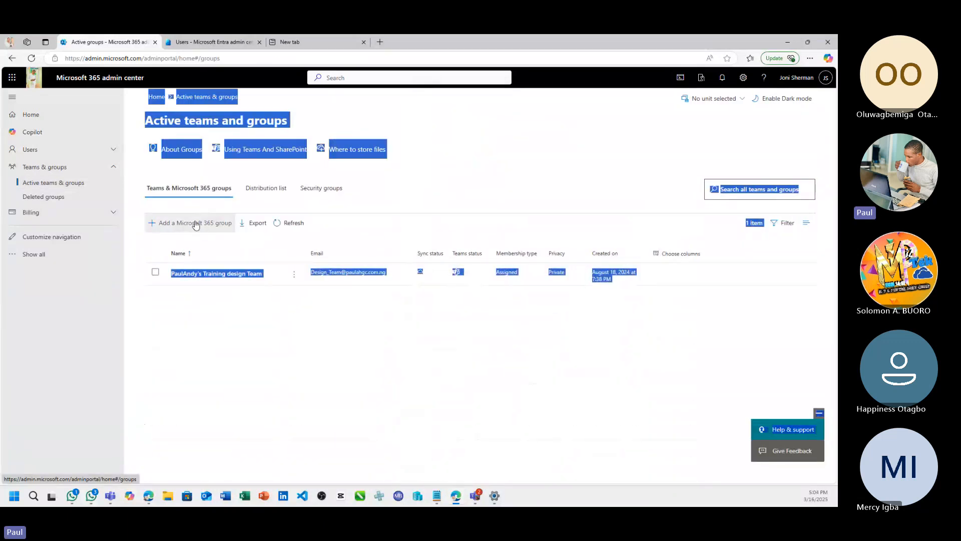
Step: Start a new Microsoft 365 group named 'TMCC team'
click(195, 224)
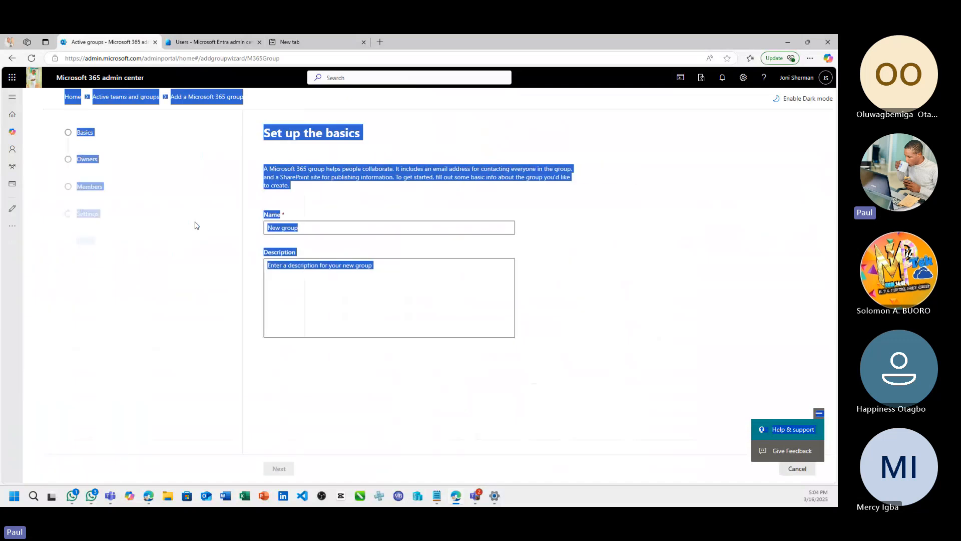
click(210, 254)
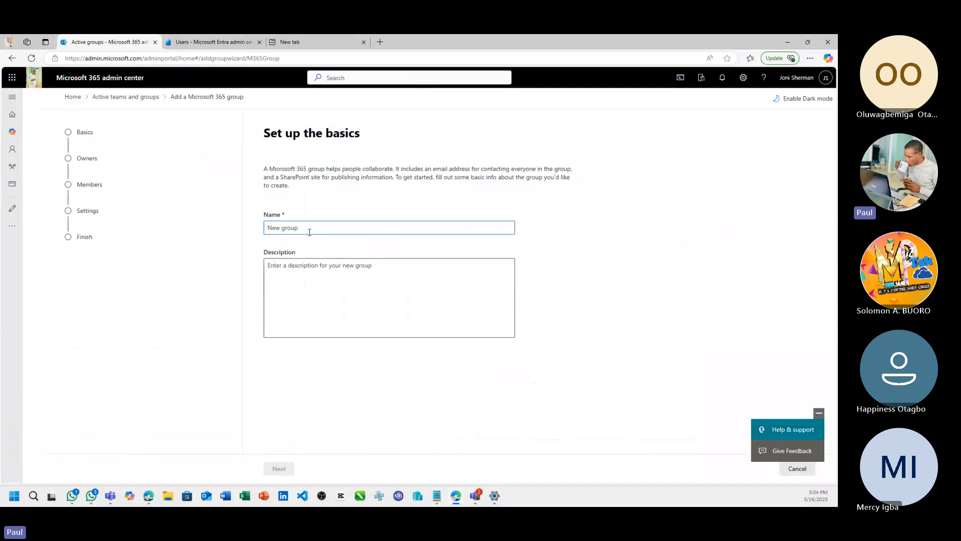
text(TM)
text(team)
Step: Assign the first listed user as the group's owner
click(281, 470)
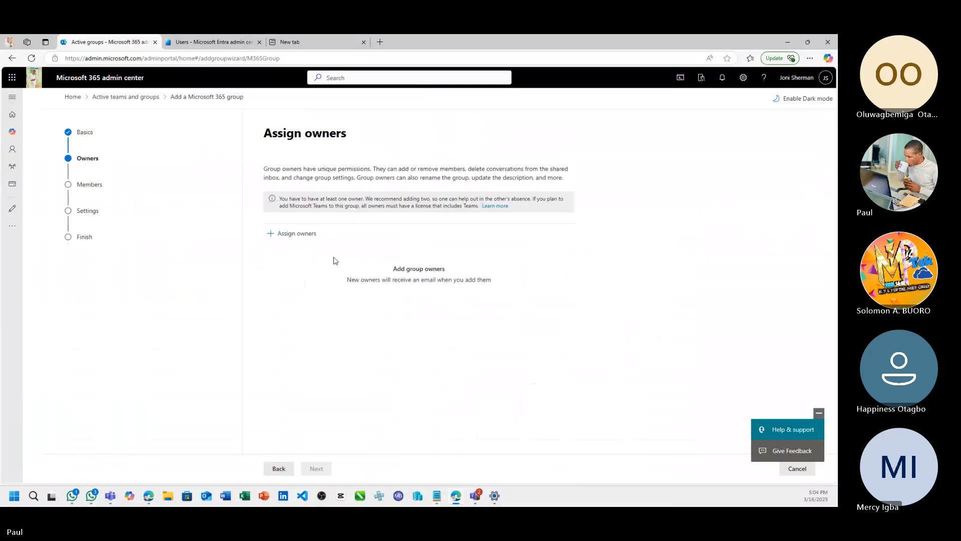
click(307, 245)
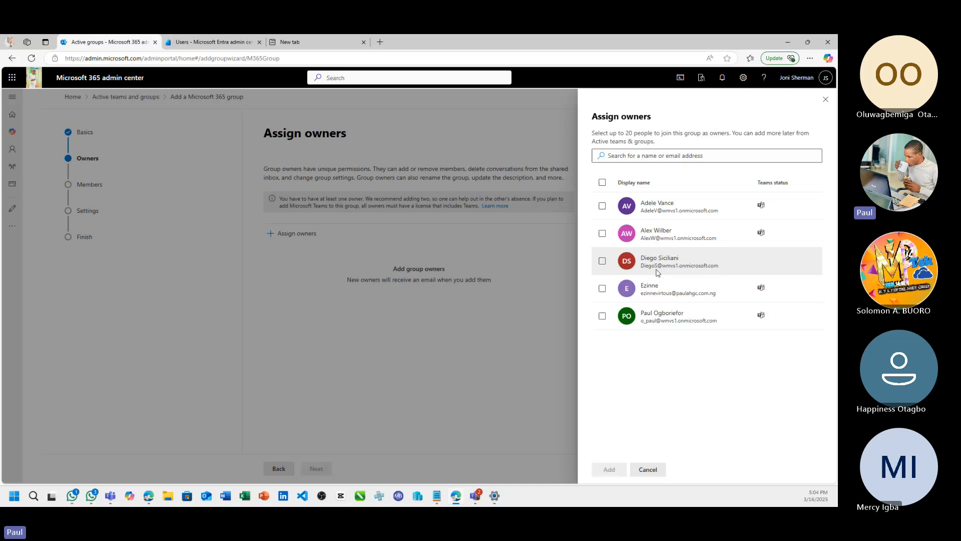
click(602, 206)
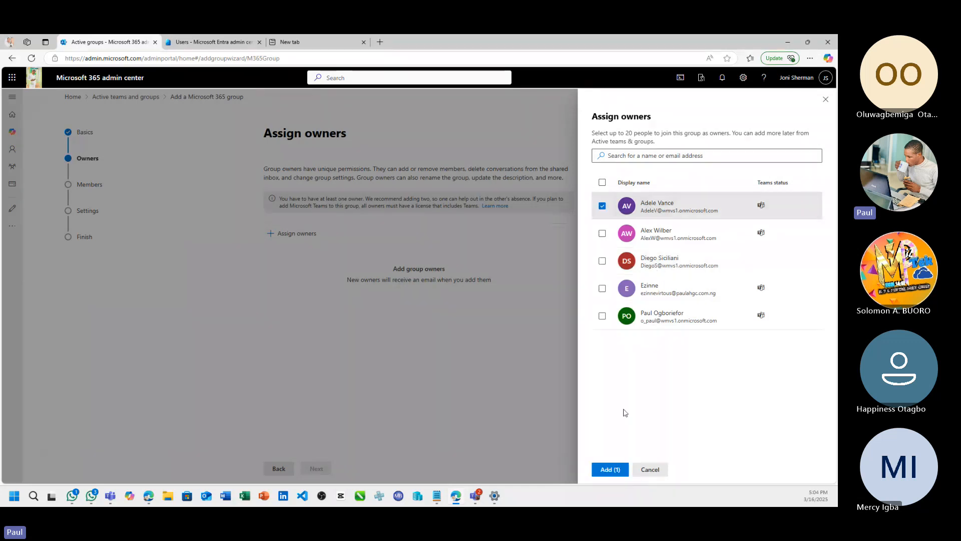
click(610, 470)
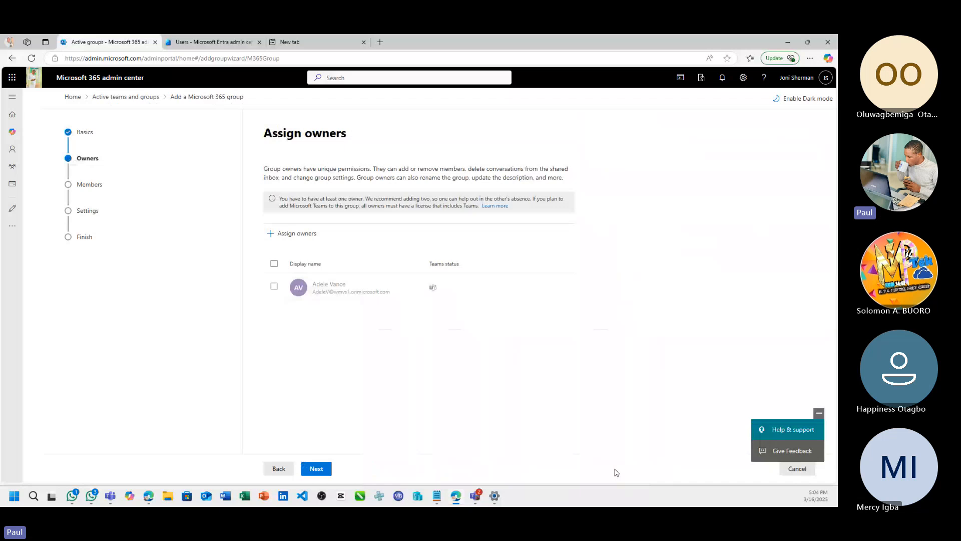
Step: Add the third and fourth listed users as members of the new group
click(325, 474)
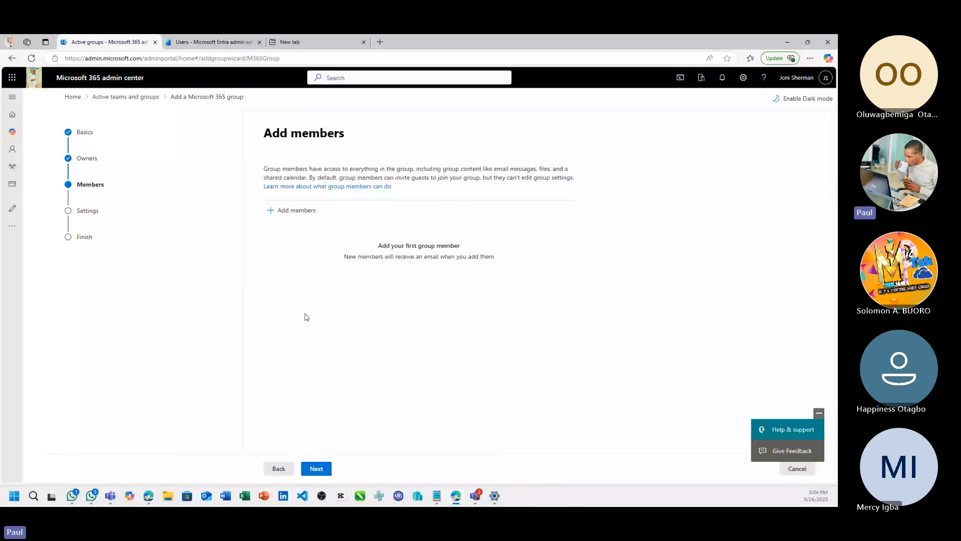
click(299, 211)
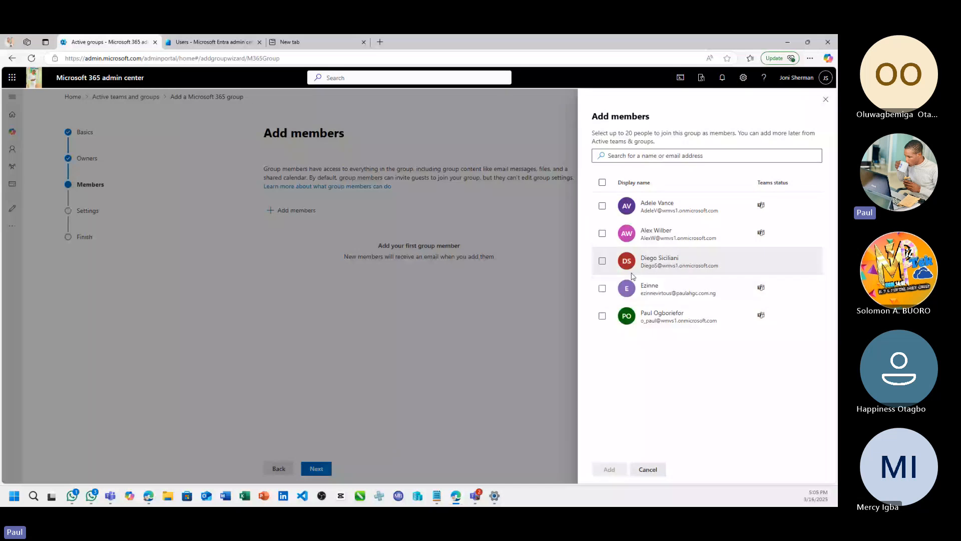
click(624, 259)
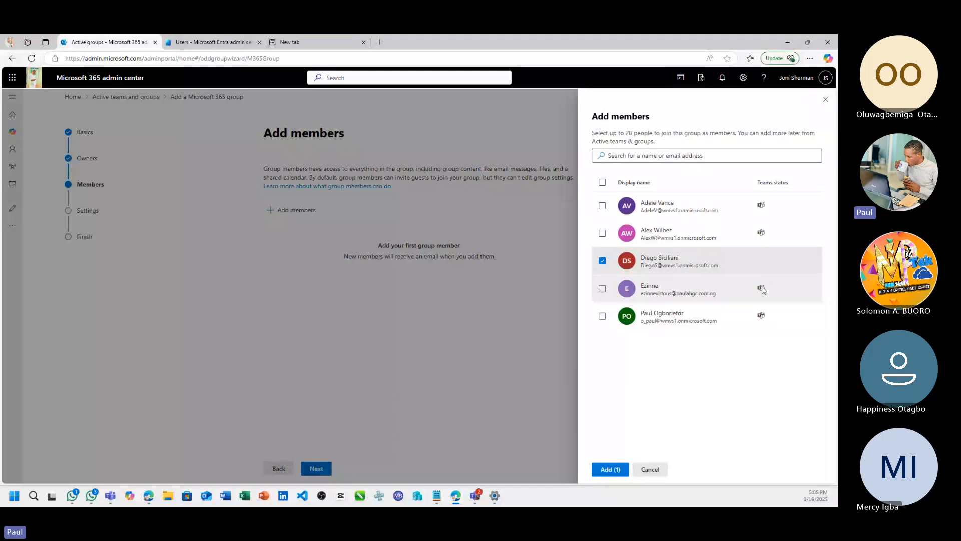
click(632, 298)
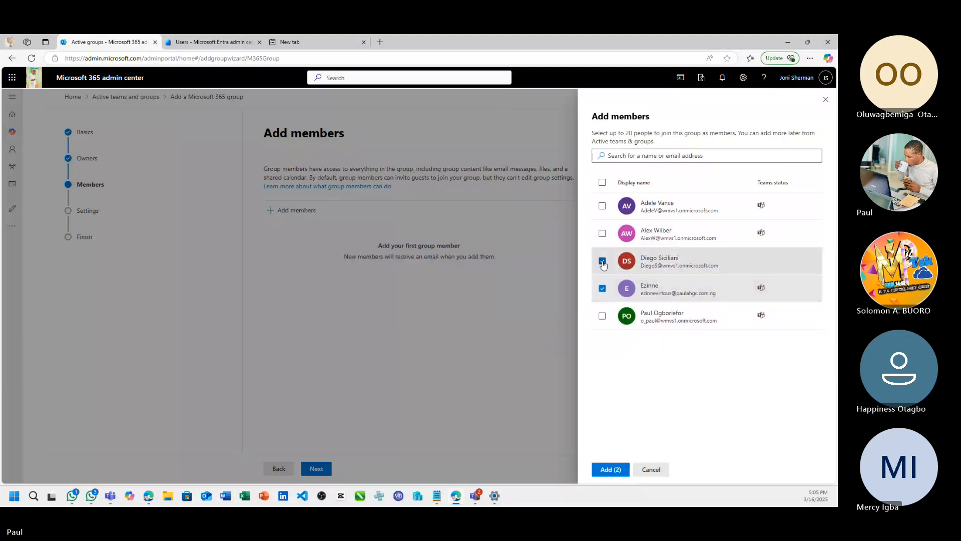
click(610, 469)
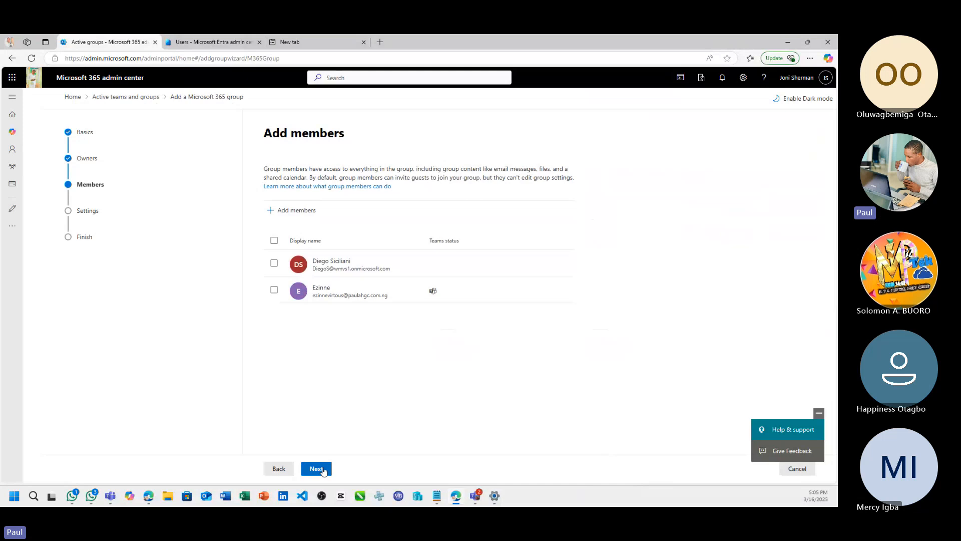
click(317, 469)
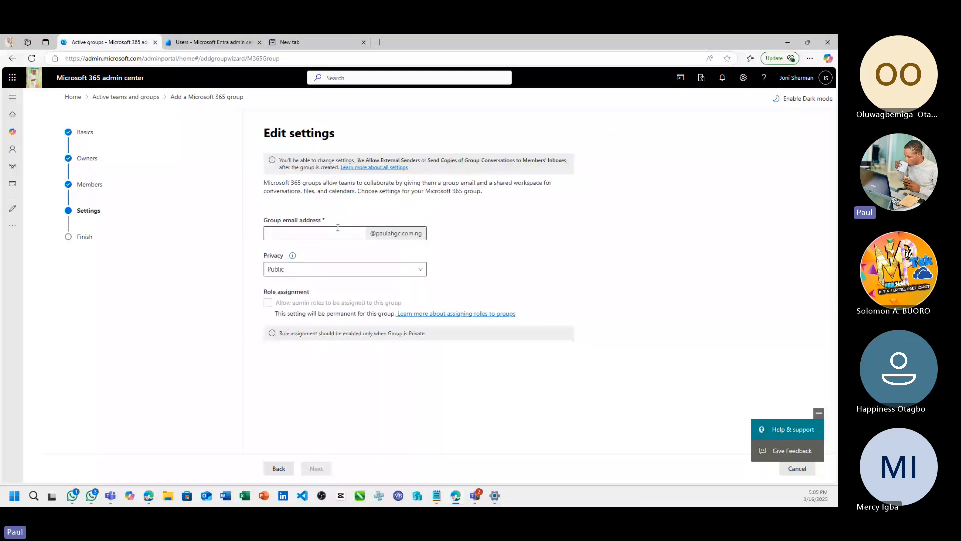
Step: Set the group email alias to Teamtmcc and keep privacy Public
click(335, 232)
text(Team)
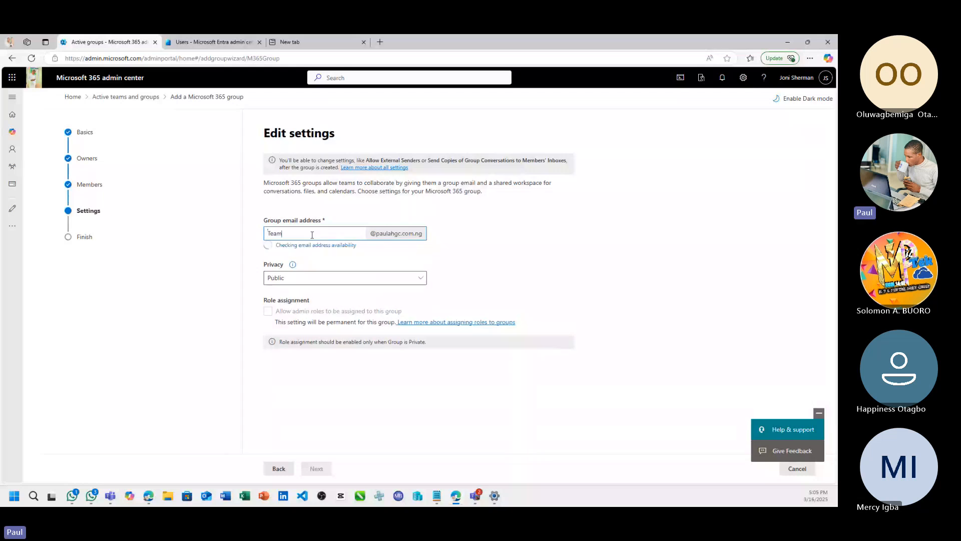
text(tmcc)
click(411, 271)
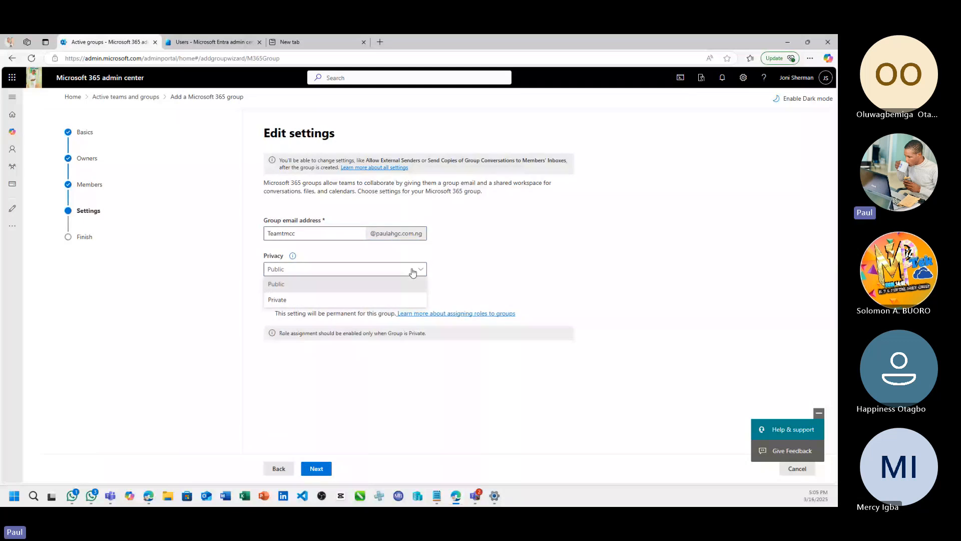
click(437, 275)
Step: Review and create the TMCC team group, then close the confirmation
click(317, 468)
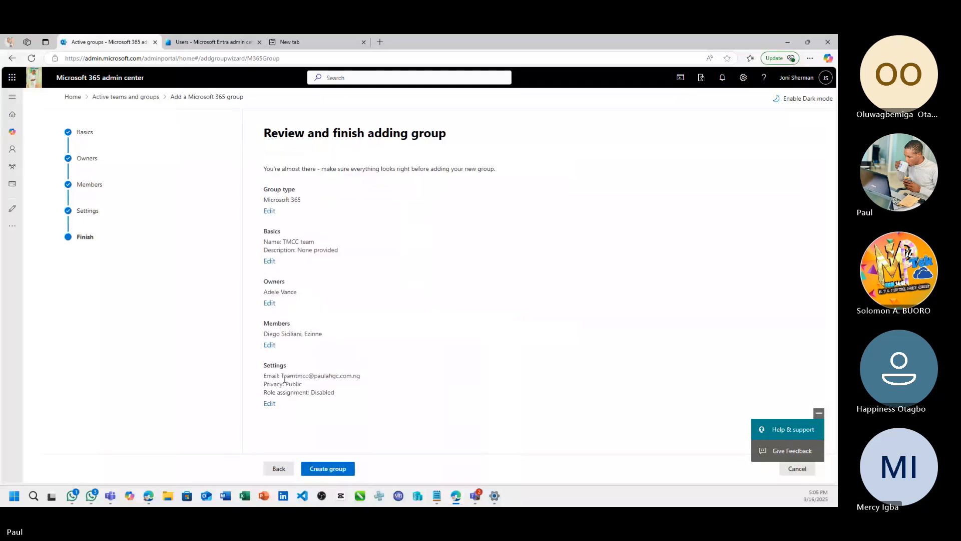
click(329, 471)
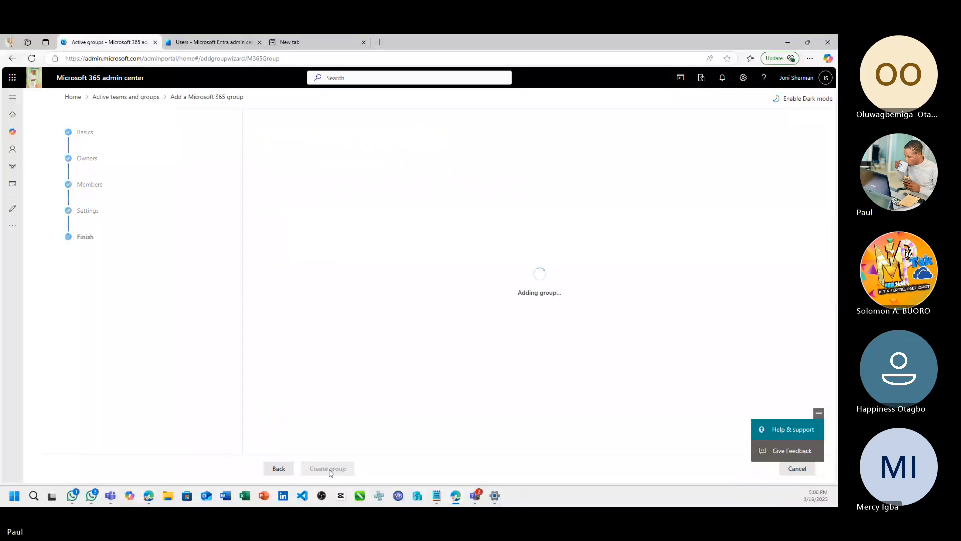
click(291, 469)
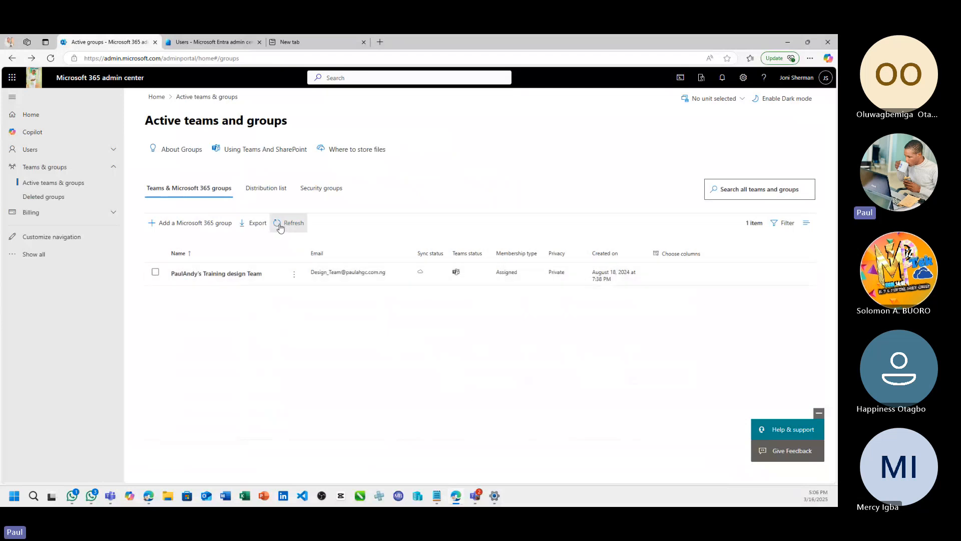
Step: Refresh the groups list until TMCC team appears and select it
click(280, 225)
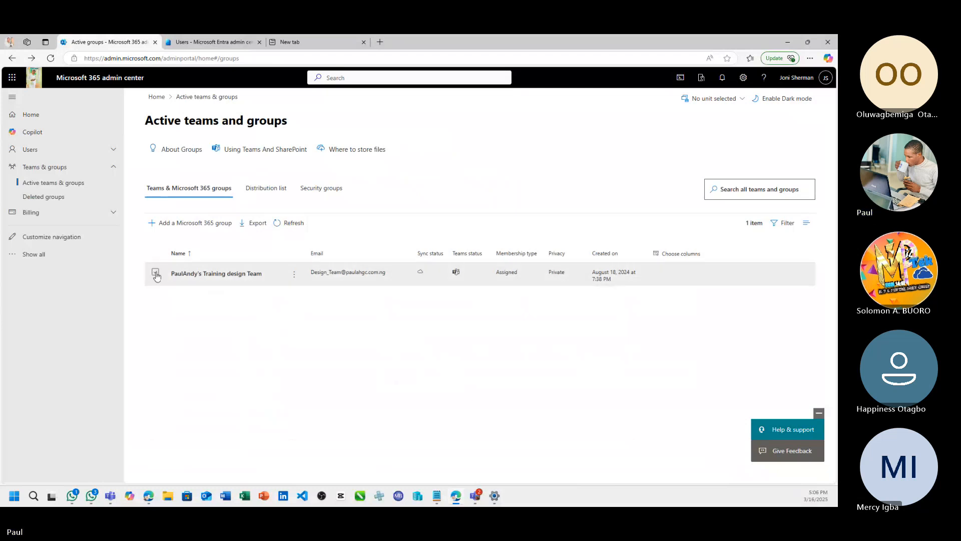
click(155, 273)
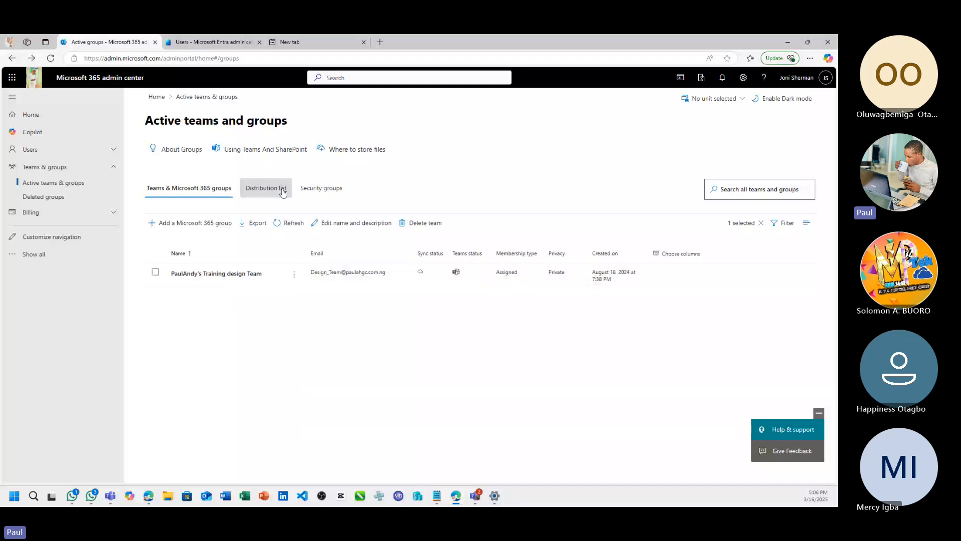
click(281, 226)
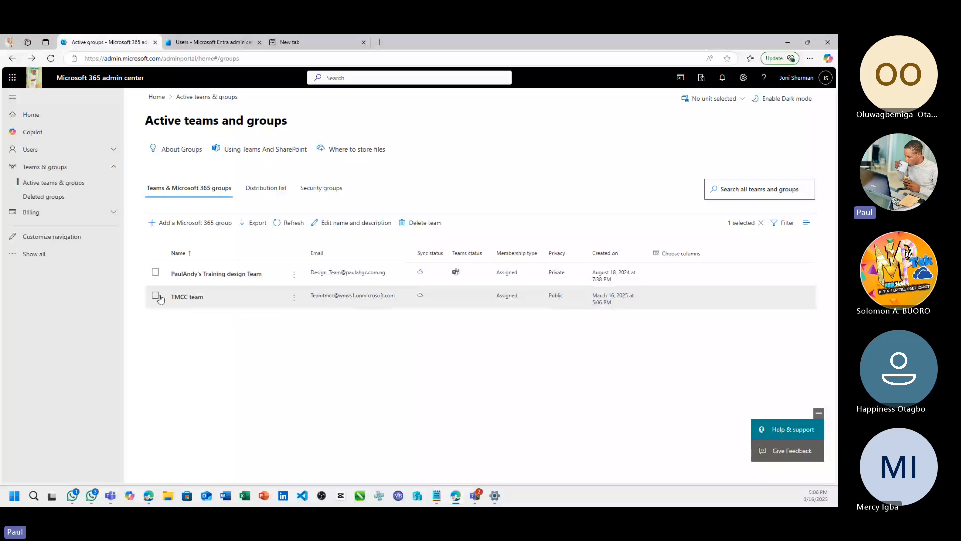
click(155, 296)
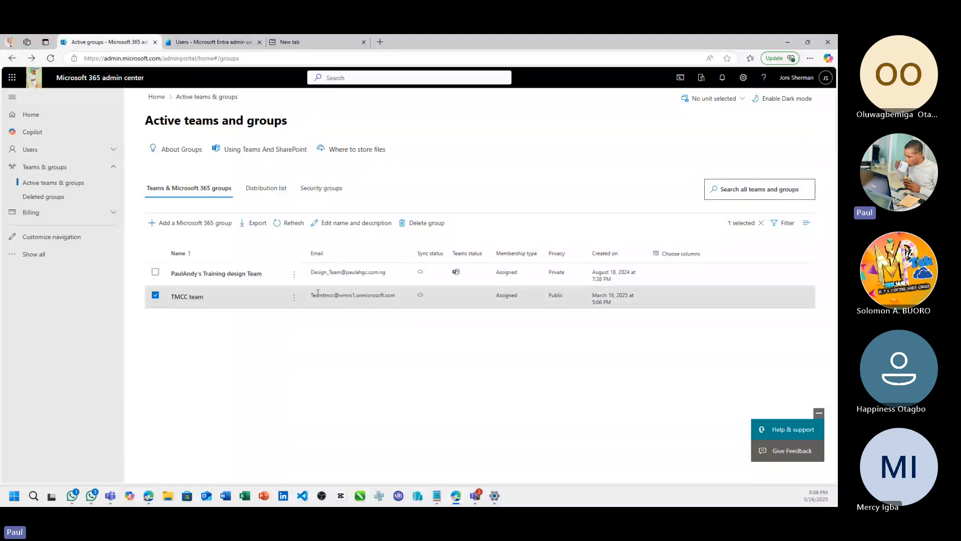
Step: Peek at the training design group's name editor, then show the empty Distribution list tab
click(295, 275)
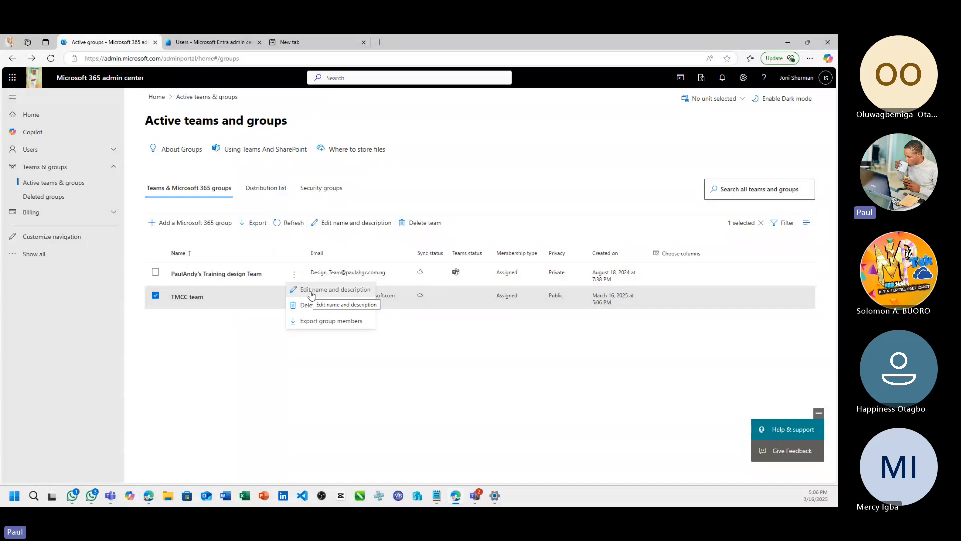
click(294, 274)
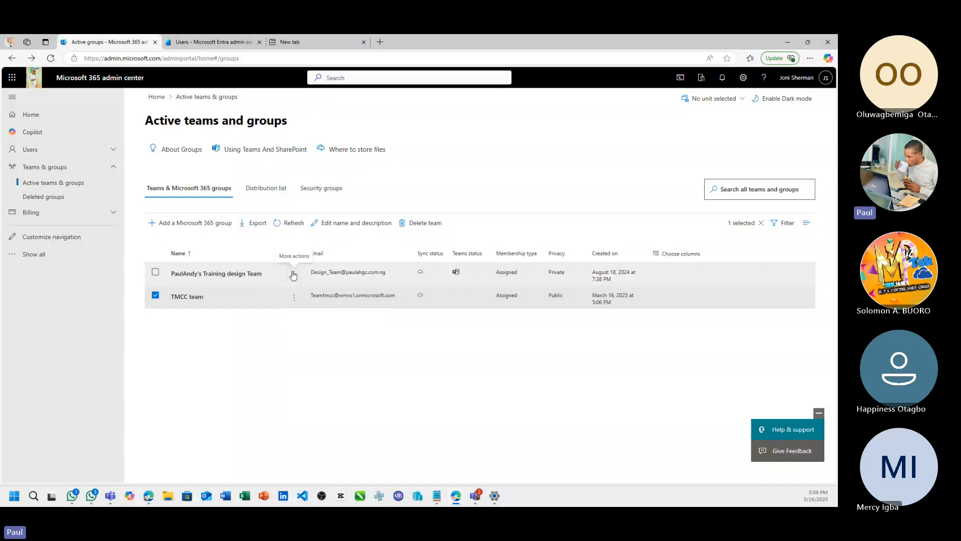
click(294, 274)
click(307, 292)
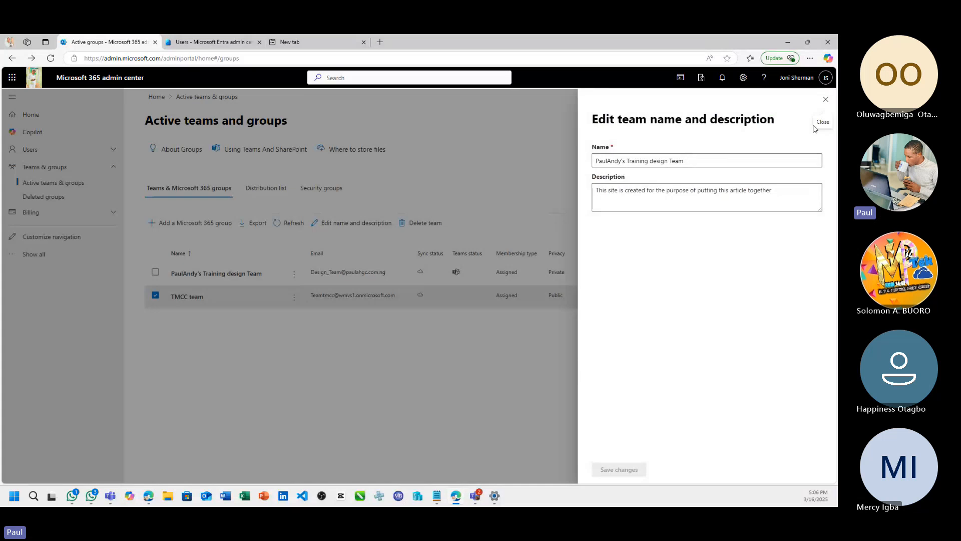
click(826, 101)
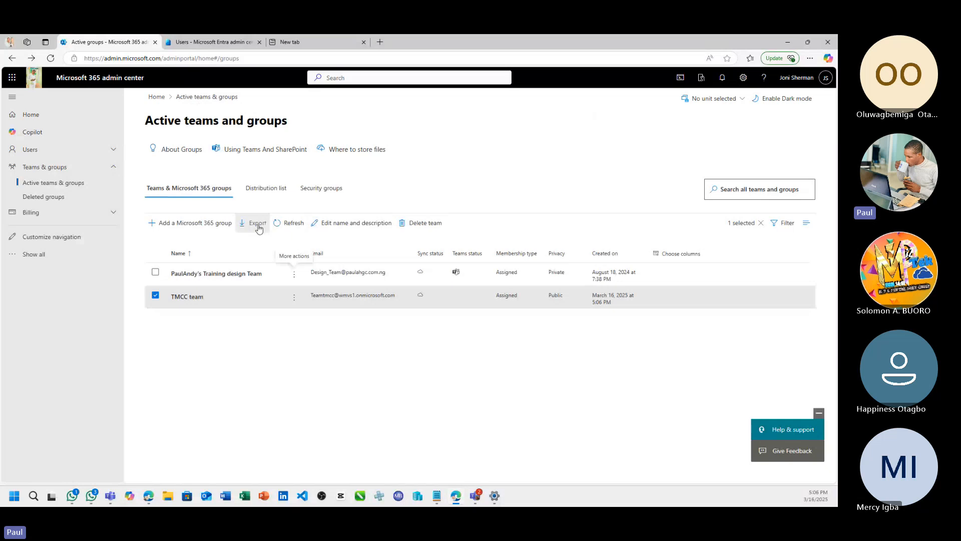
click(256, 194)
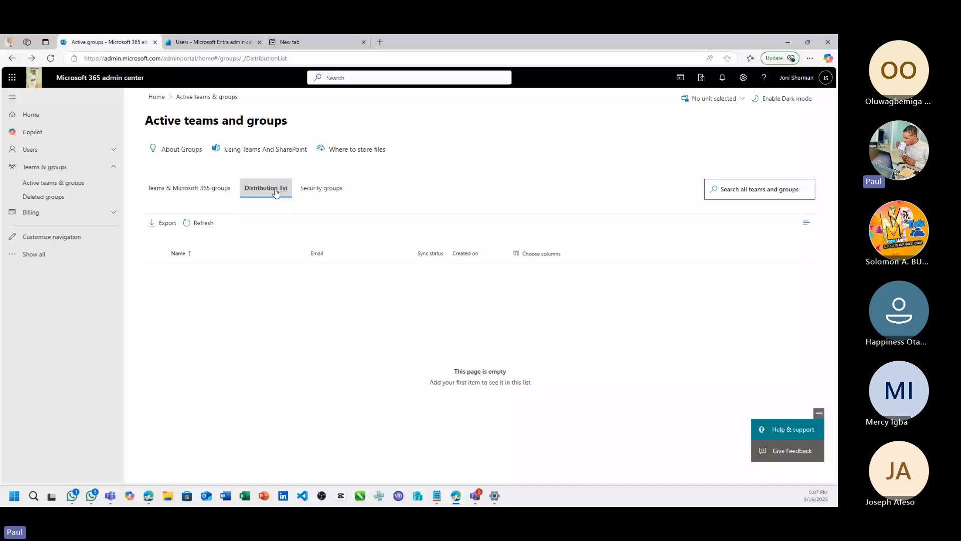
Step: Show the security groups and start, then abandon, a new security group
click(316, 193)
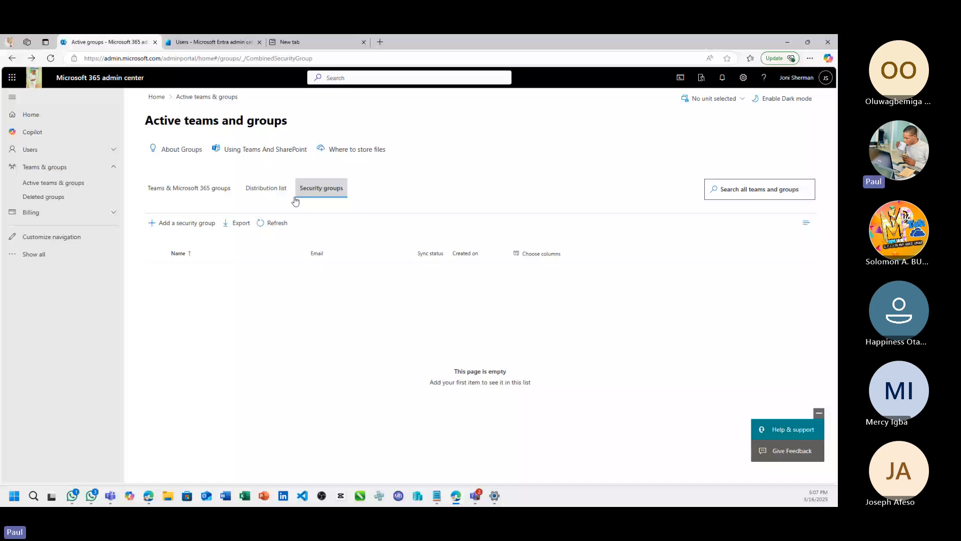
click(181, 222)
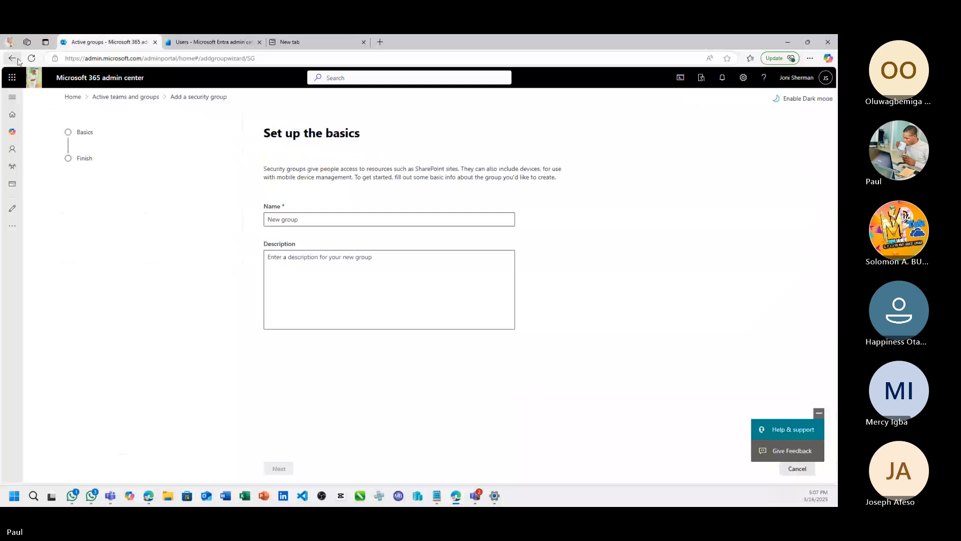
click(17, 59)
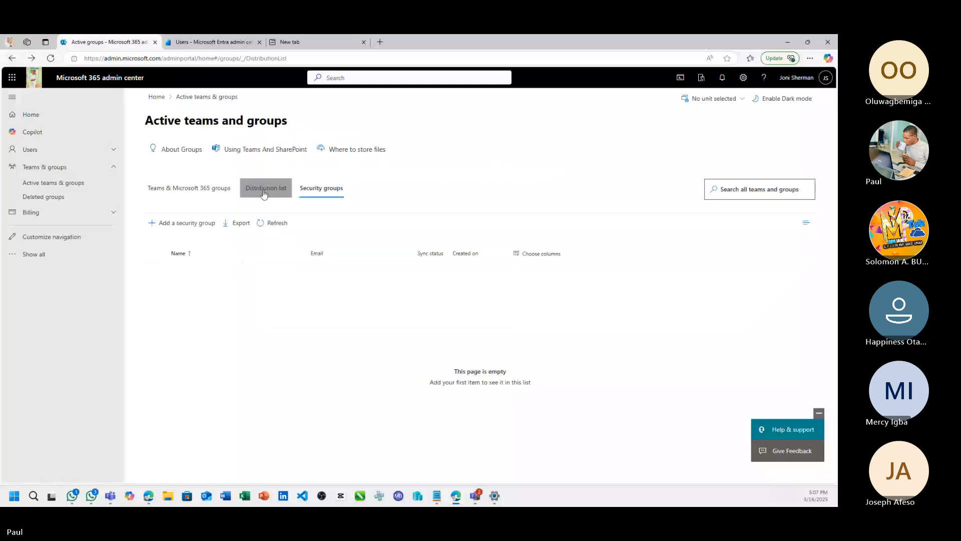
Step: Switch between the Distribution list and Microsoft 365 tabs, then open Deleted groups
click(265, 194)
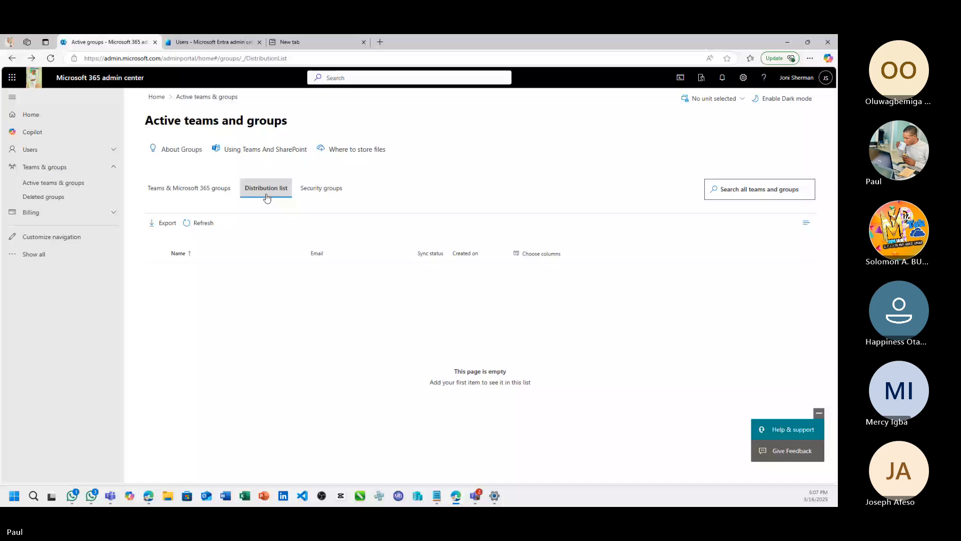
click(197, 189)
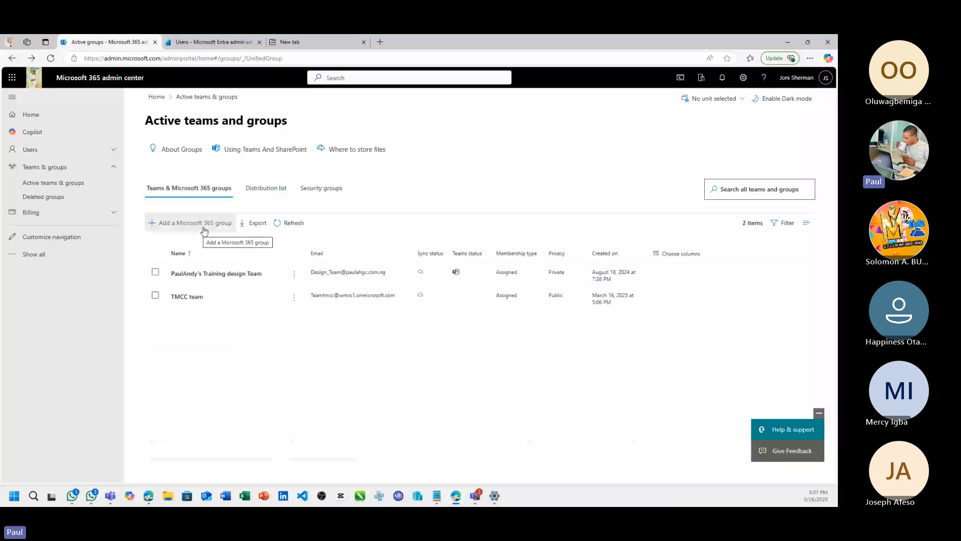
click(265, 189)
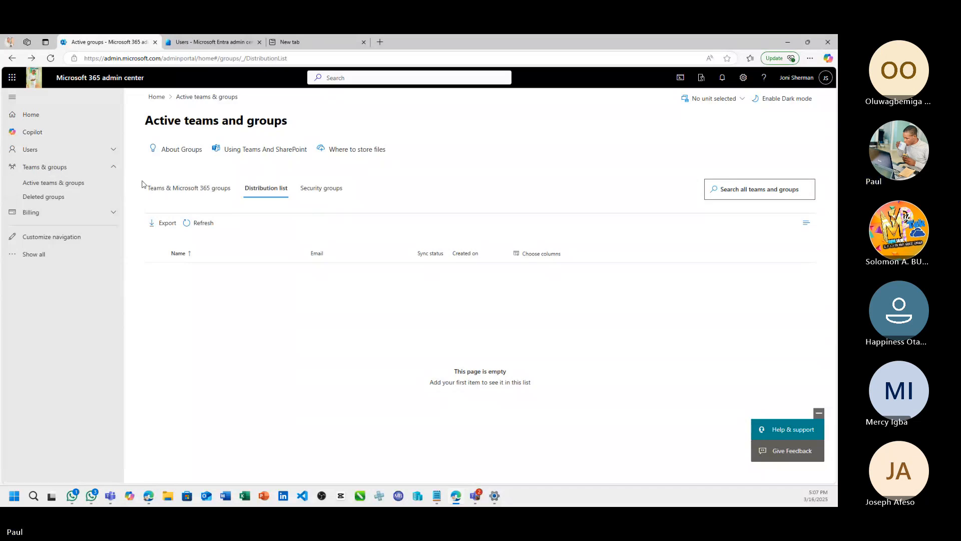
click(56, 203)
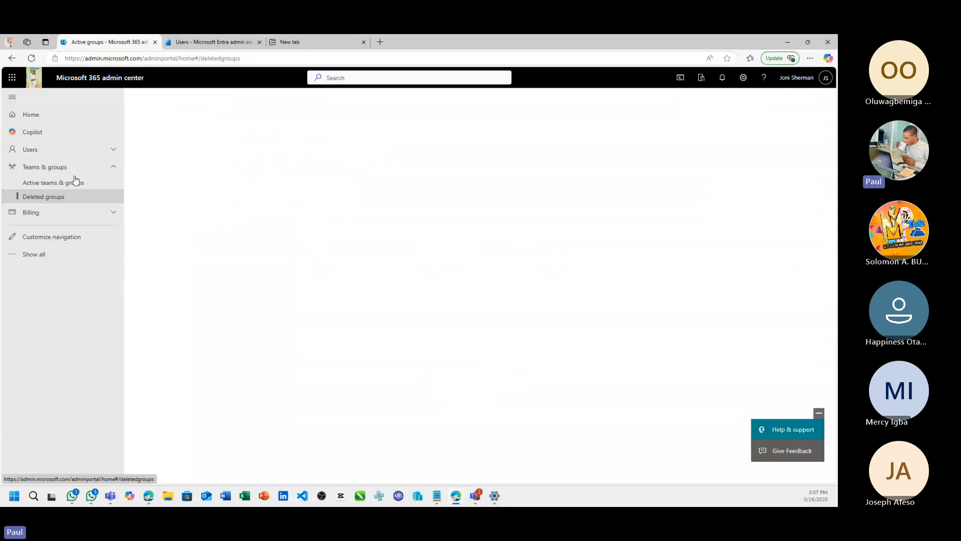
Step: Check Active users and a user's actions menu, then launch the Identity admin center
click(118, 169)
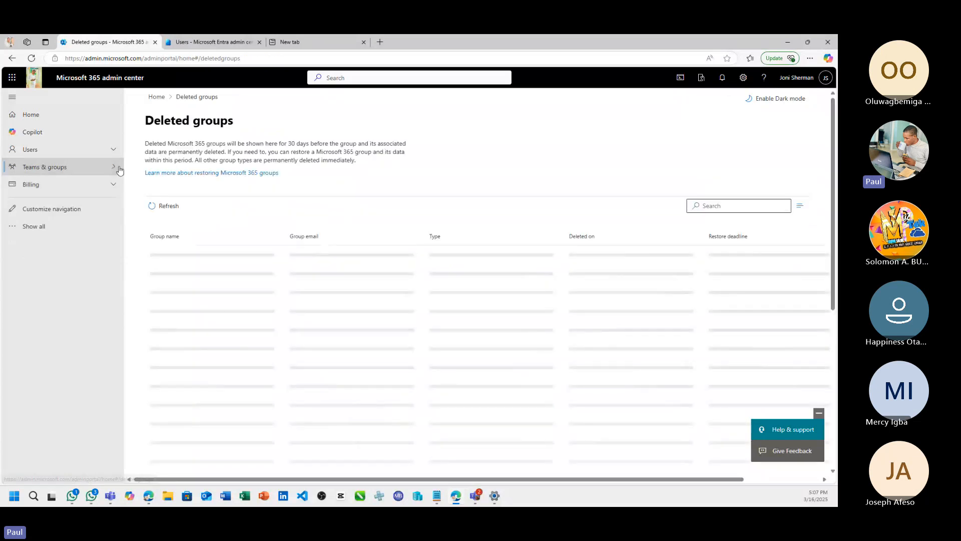
click(113, 149)
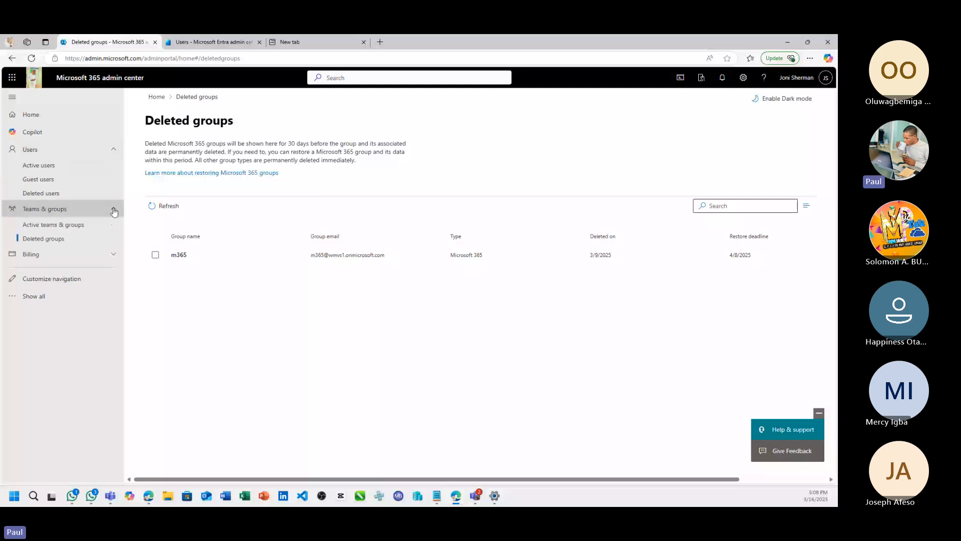
click(49, 169)
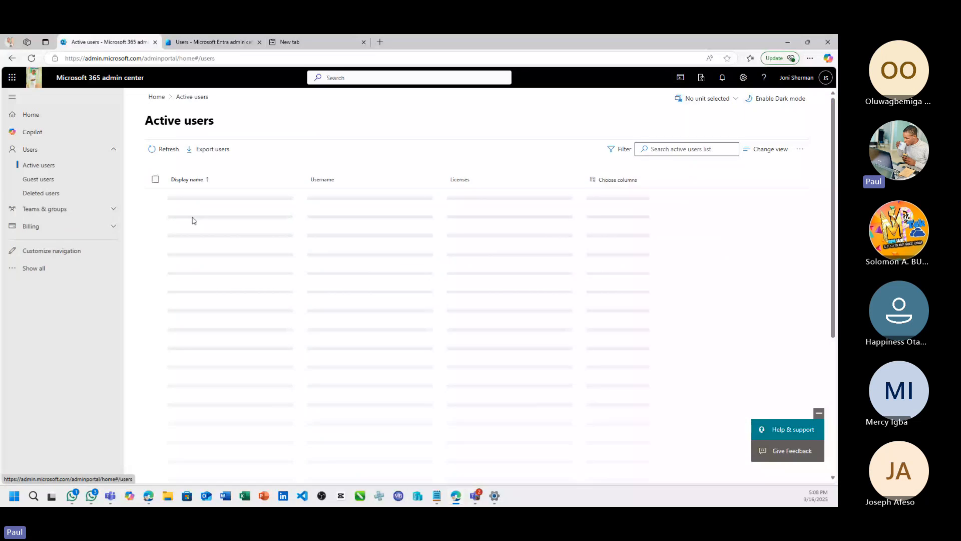
click(294, 289)
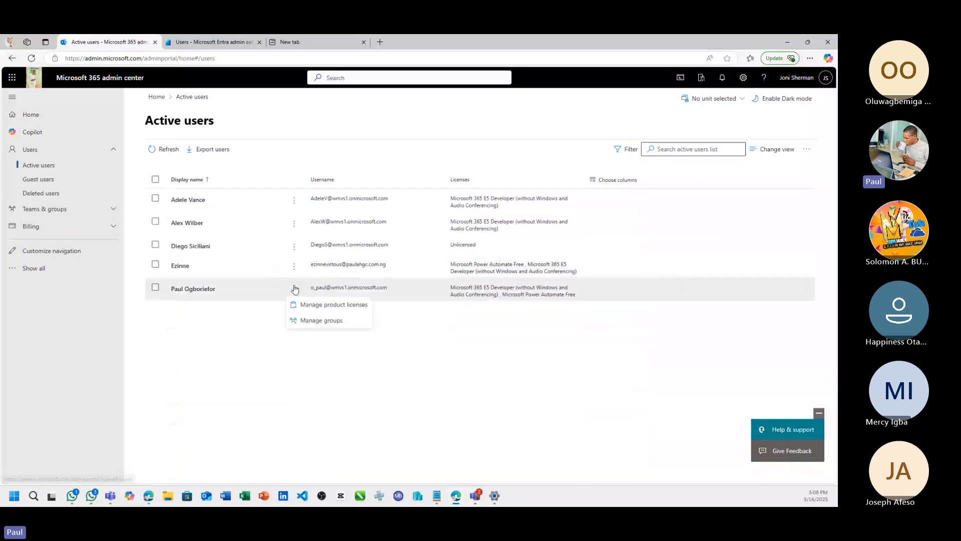
click(111, 151)
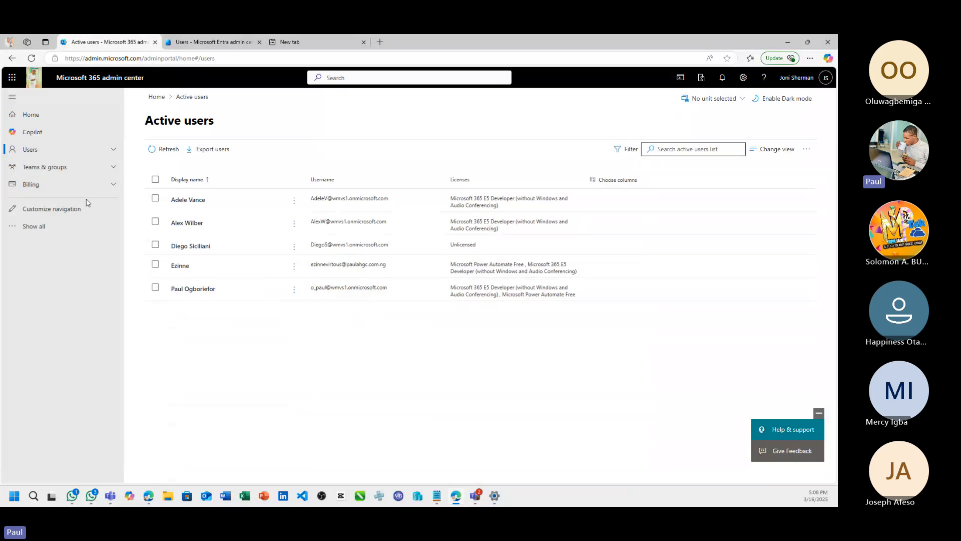
click(33, 226)
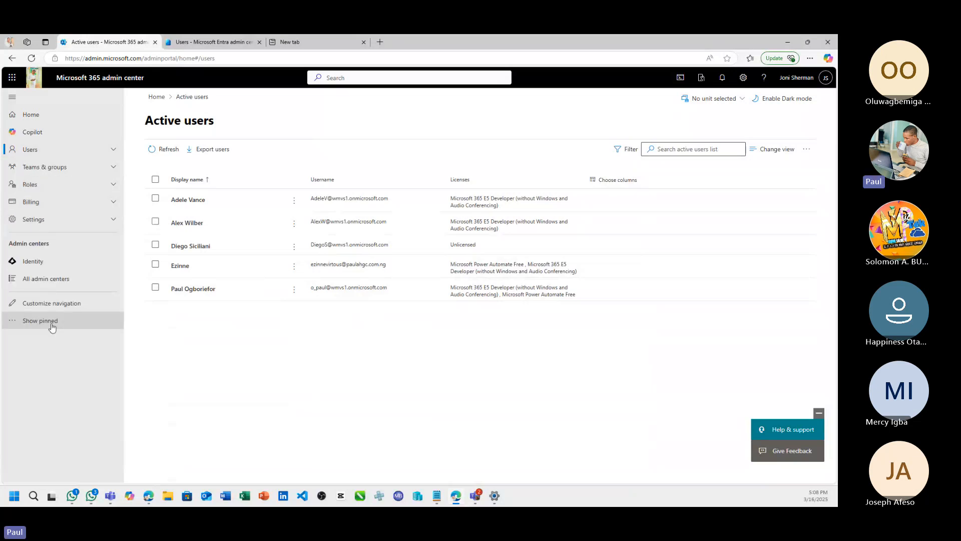
click(34, 262)
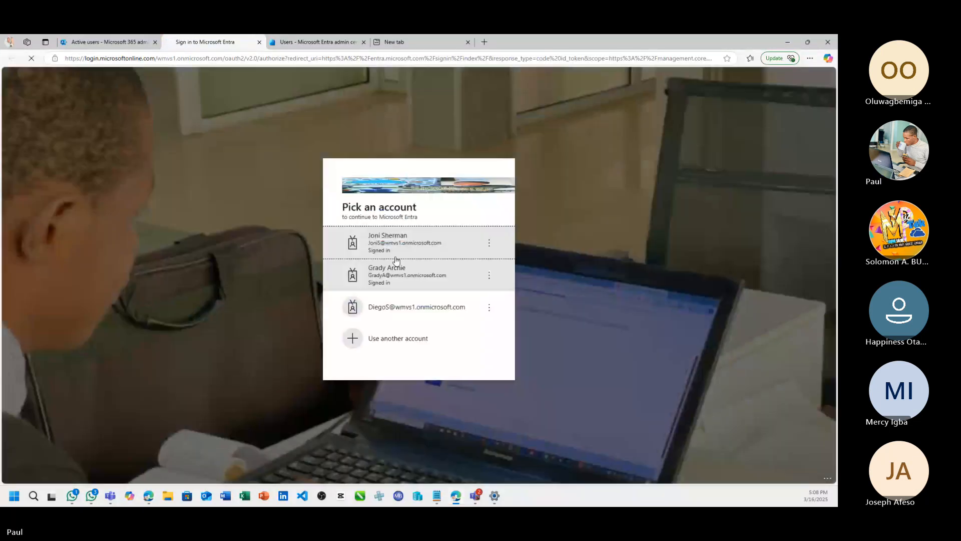
Step: Choose the already signed-in admin account to reach the Entra Home overview
click(387, 231)
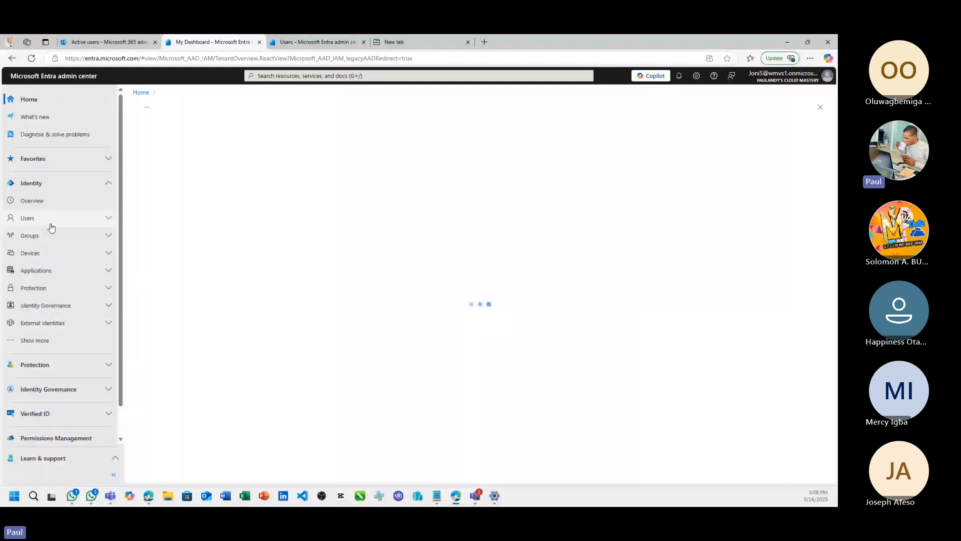
Step: Open TMCC team from Identity > Groups > All groups
click(109, 236)
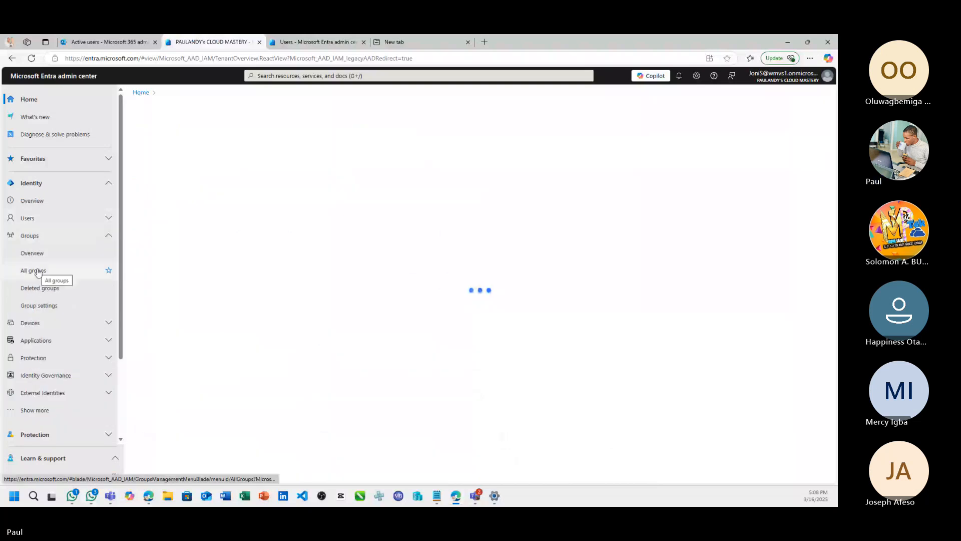
click(38, 270)
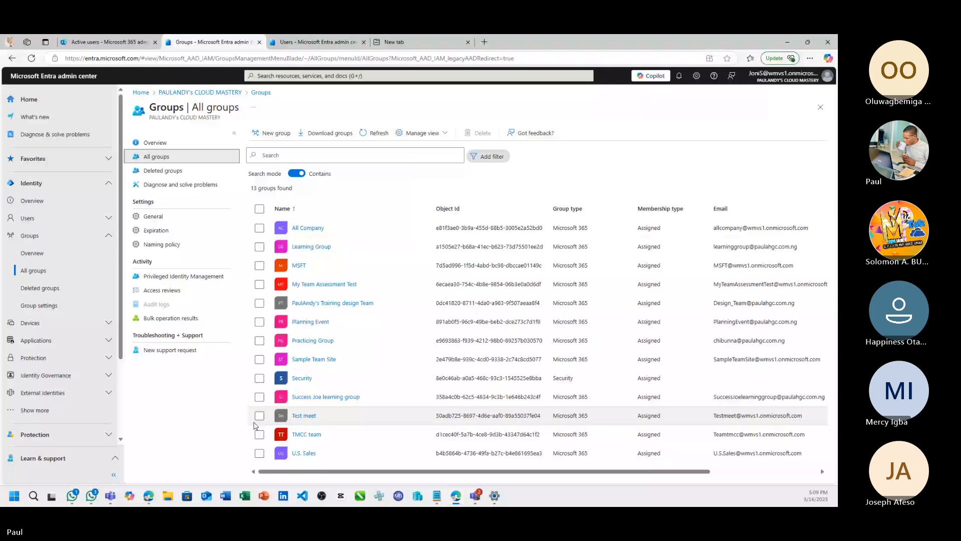
click(299, 436)
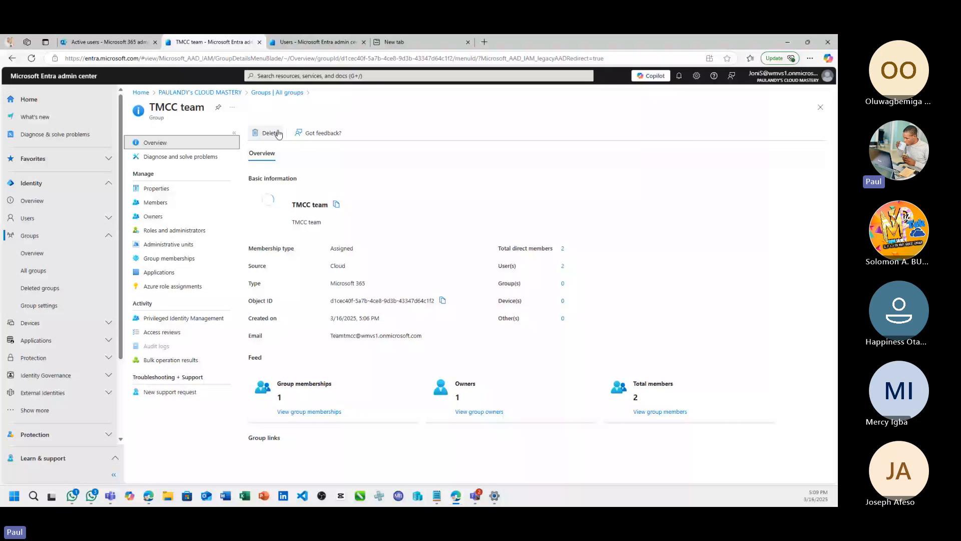
Step: Check TMCC team's owners (cancelling Add owners) and members, then return to All groups
click(153, 216)
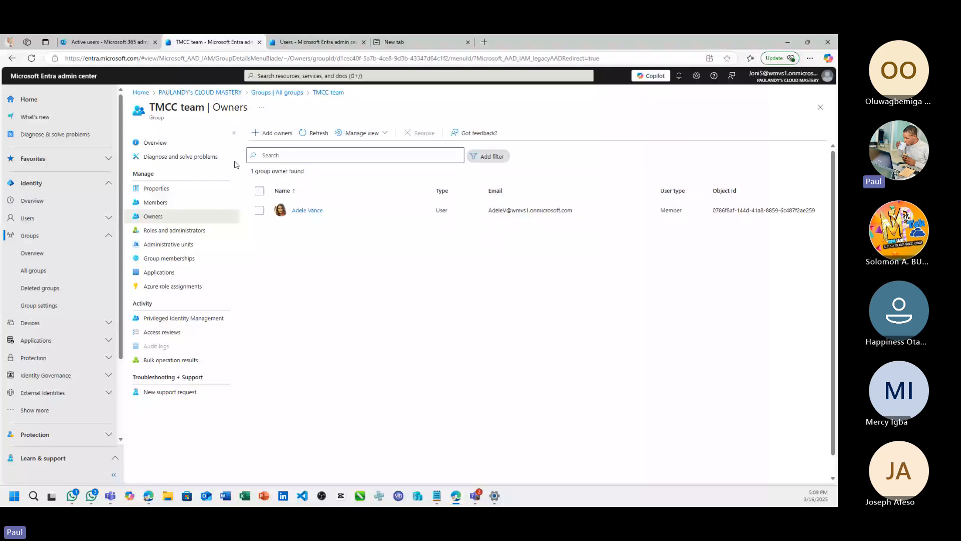
click(267, 133)
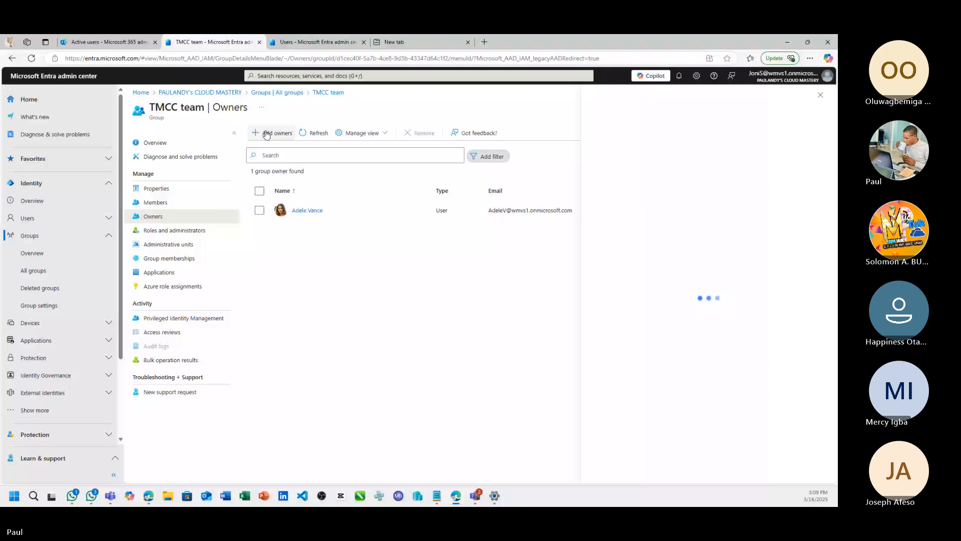
click(820, 96)
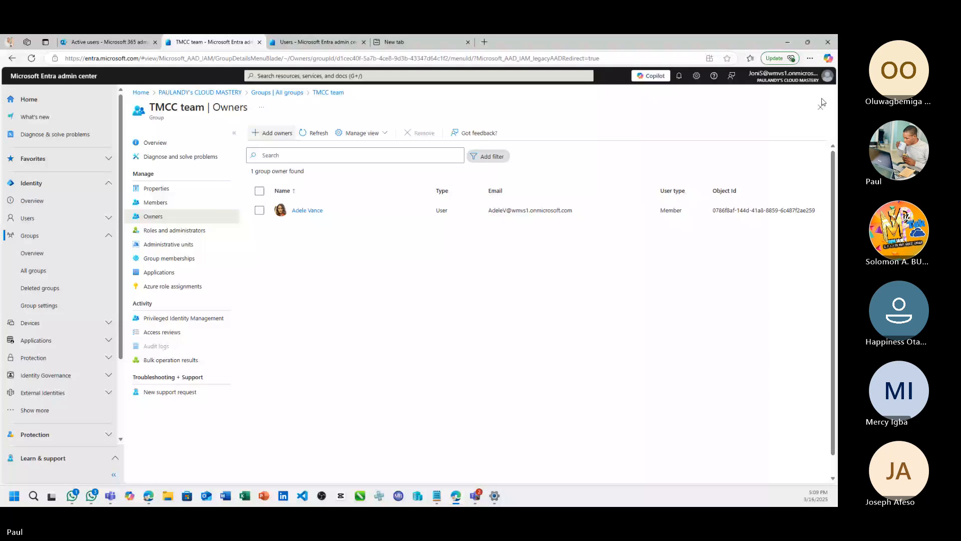
click(147, 202)
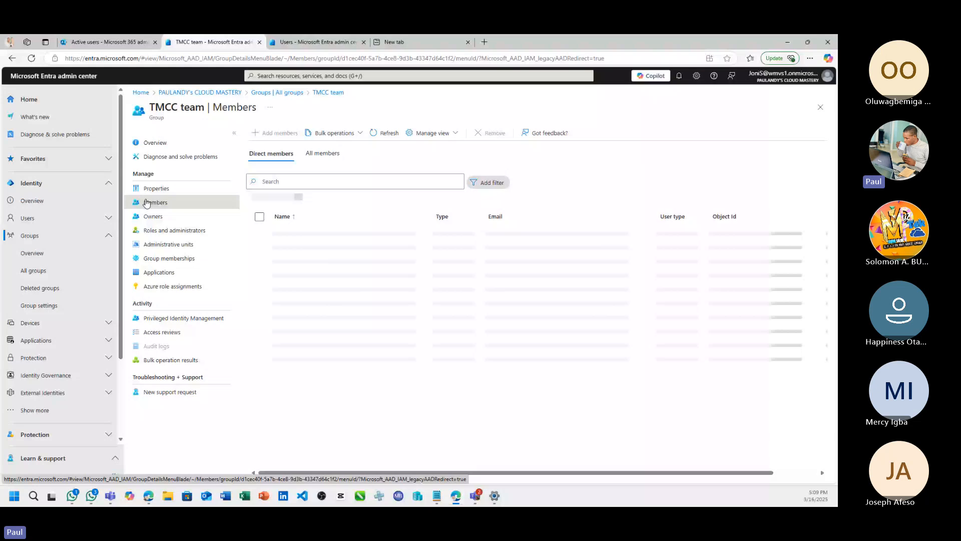
click(293, 92)
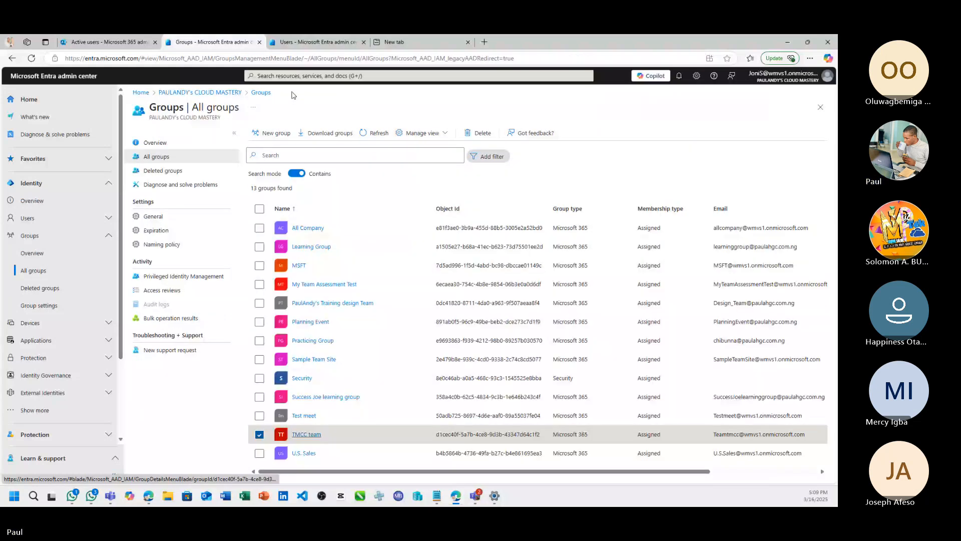
Step: Open Learning Group and view its members
click(310, 246)
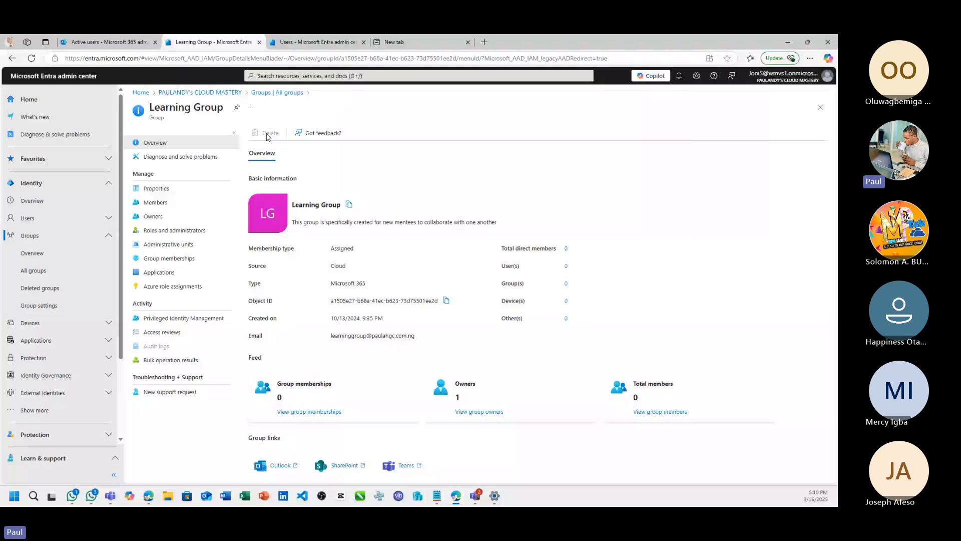
click(250, 108)
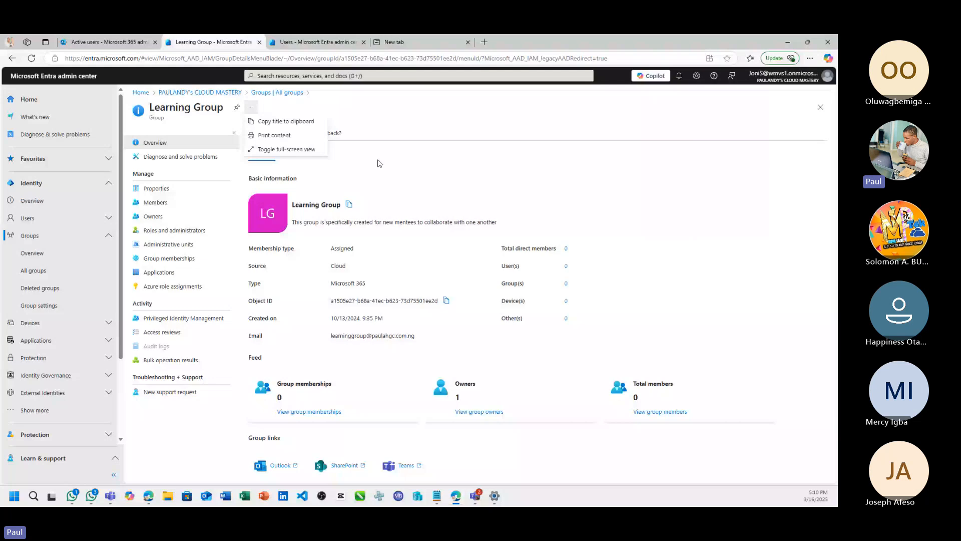
click(150, 204)
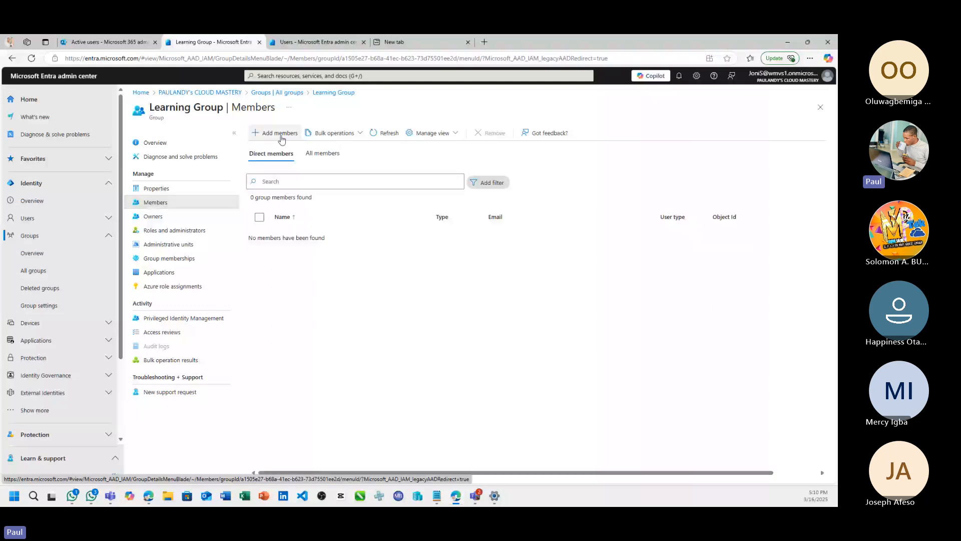
Step: Try adding the first two listed users to Learning Group and dismiss the privileges failure
click(280, 133)
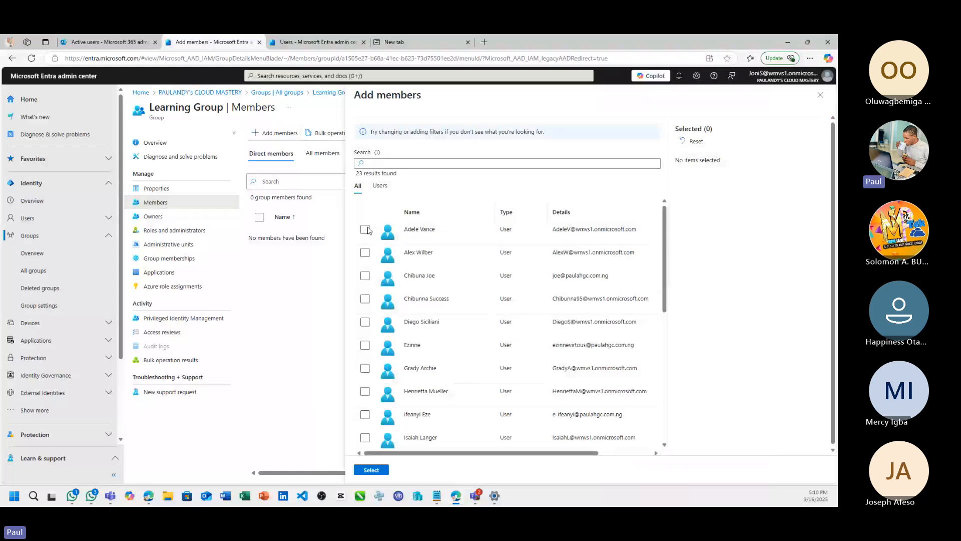
click(365, 229)
click(365, 252)
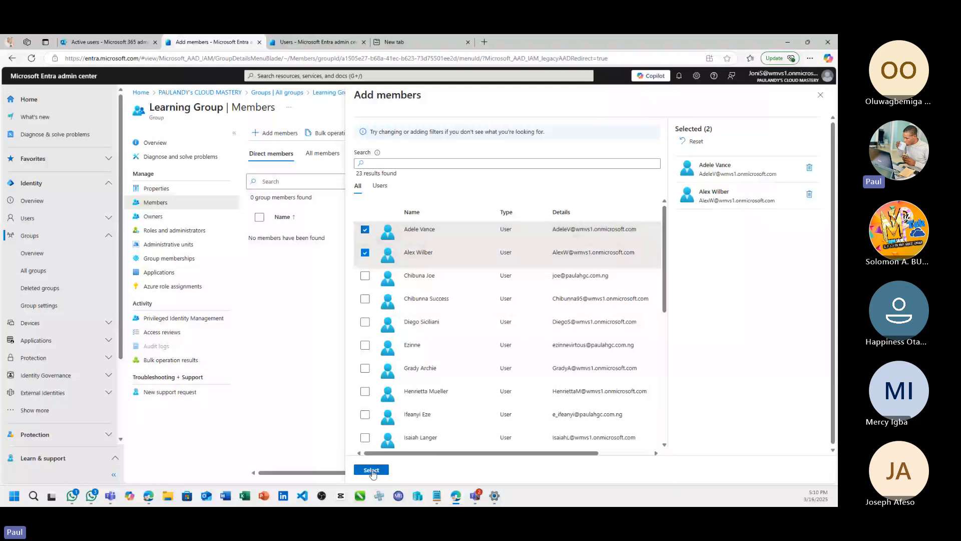
click(371, 470)
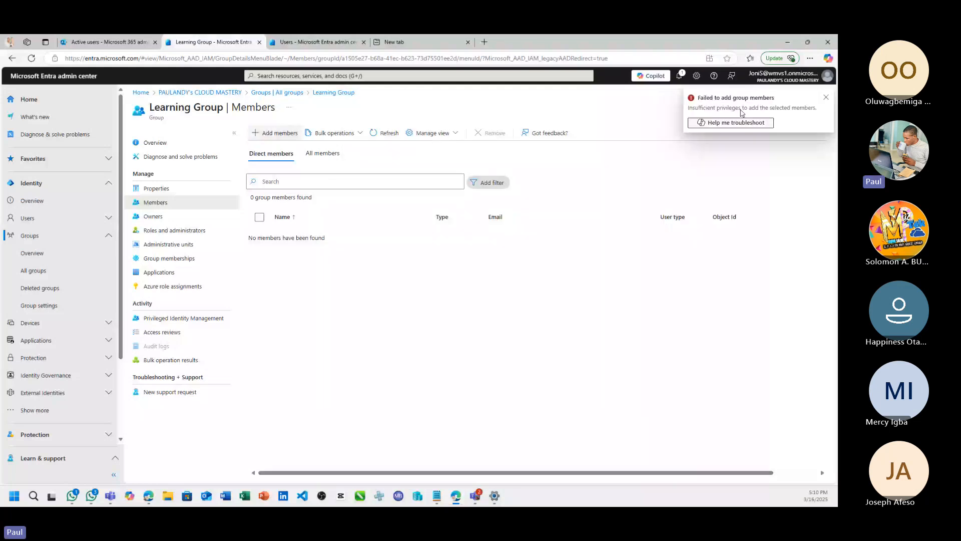
click(825, 99)
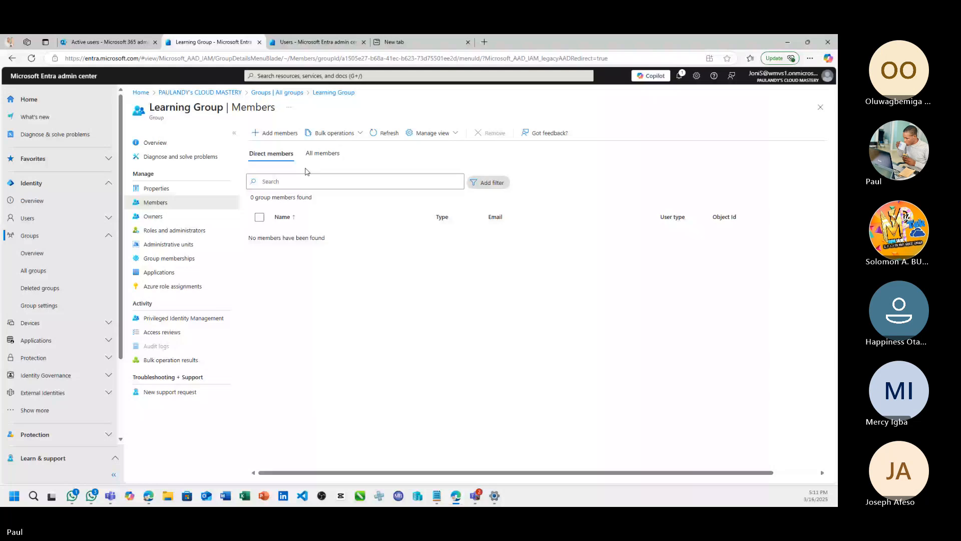
Step: Add one chosen user to the Training design Team group's members, bringing it to 3 direct members
click(295, 93)
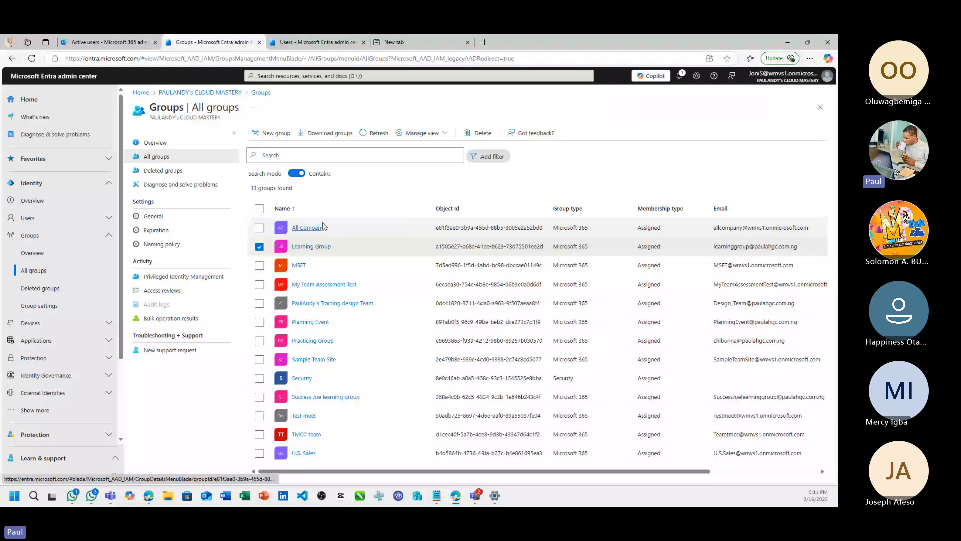
click(321, 304)
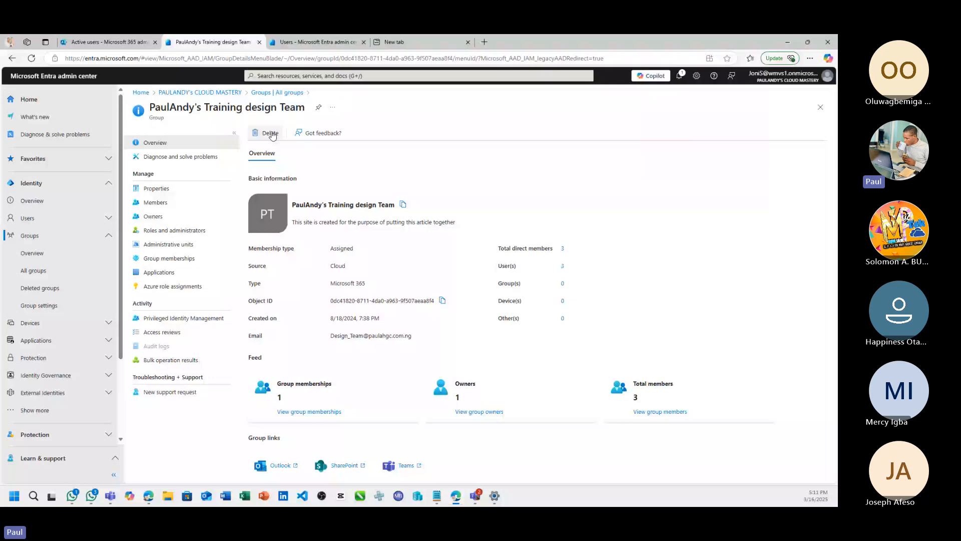
click(152, 205)
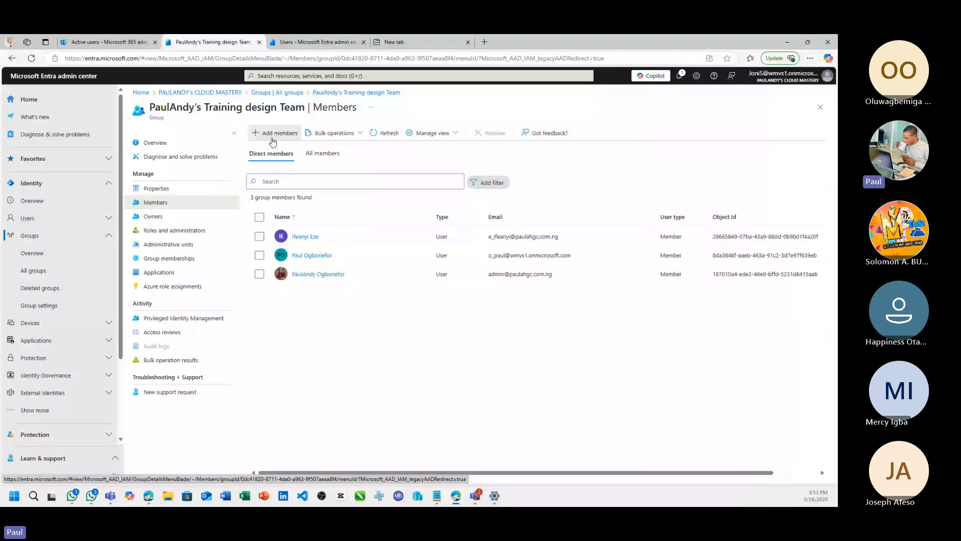
click(315, 275)
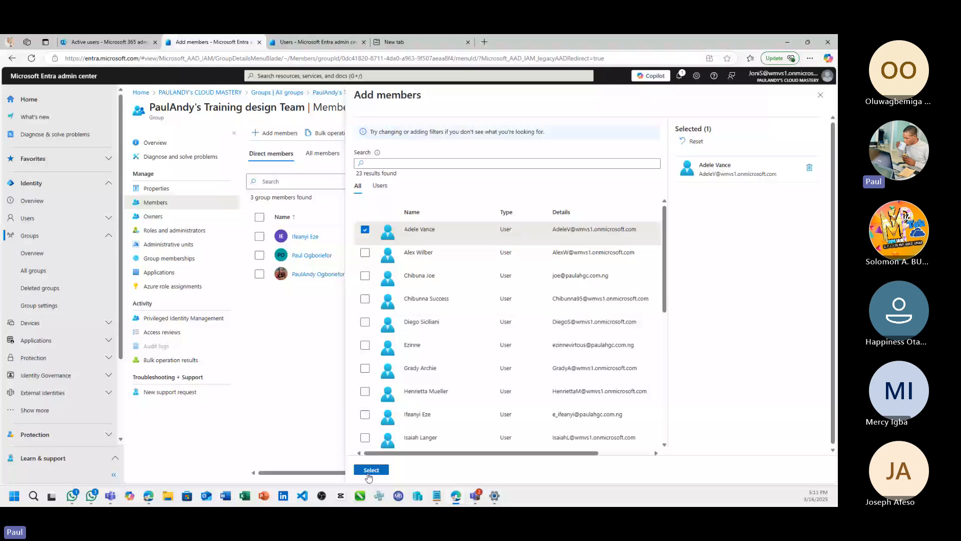
click(371, 470)
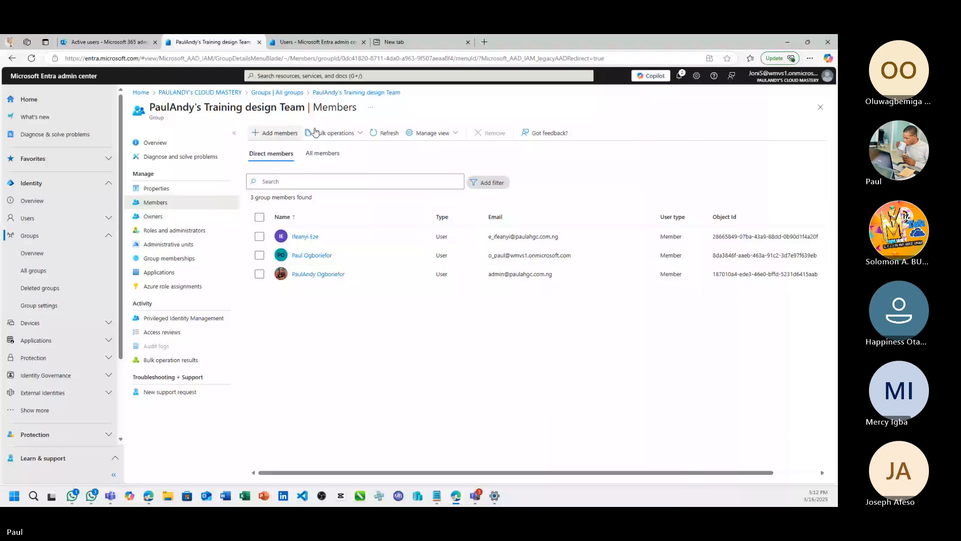
Step: Minimize the Entra window and close the 'Password has been reset' confirmation in Microsoft 365 admin center
click(109, 43)
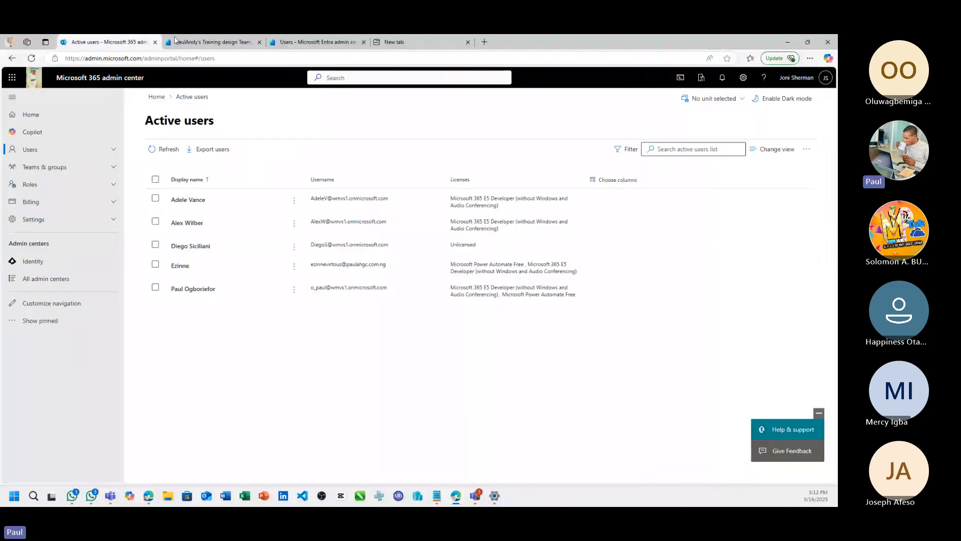
click(205, 43)
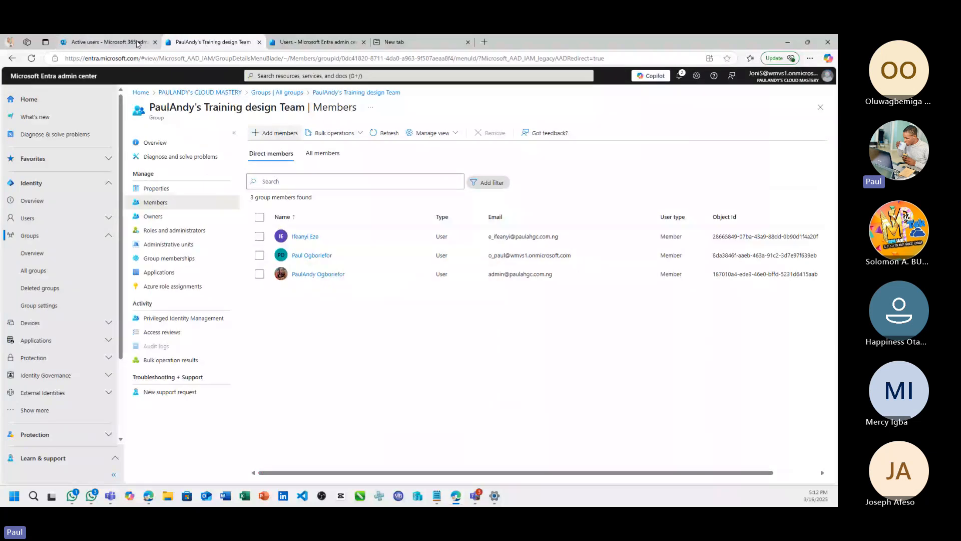
click(787, 42)
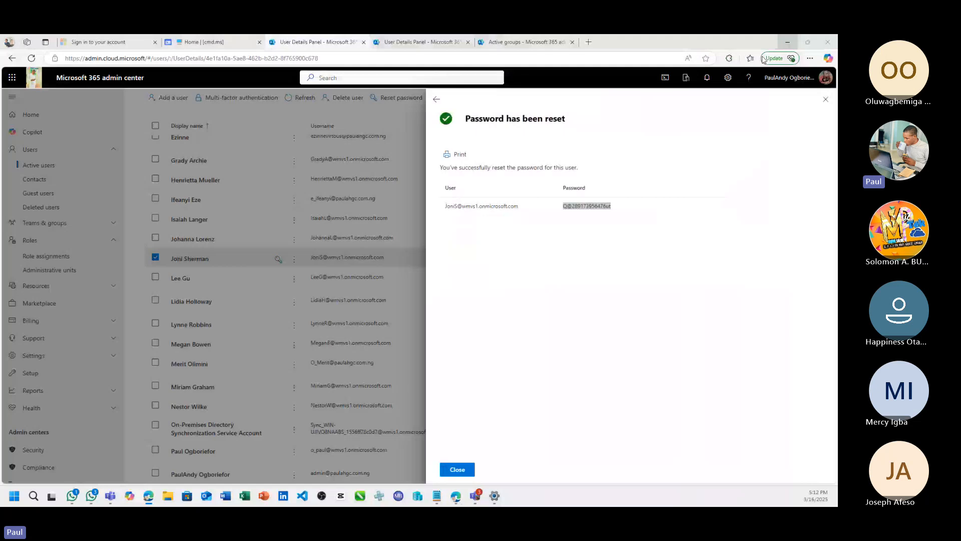
click(121, 211)
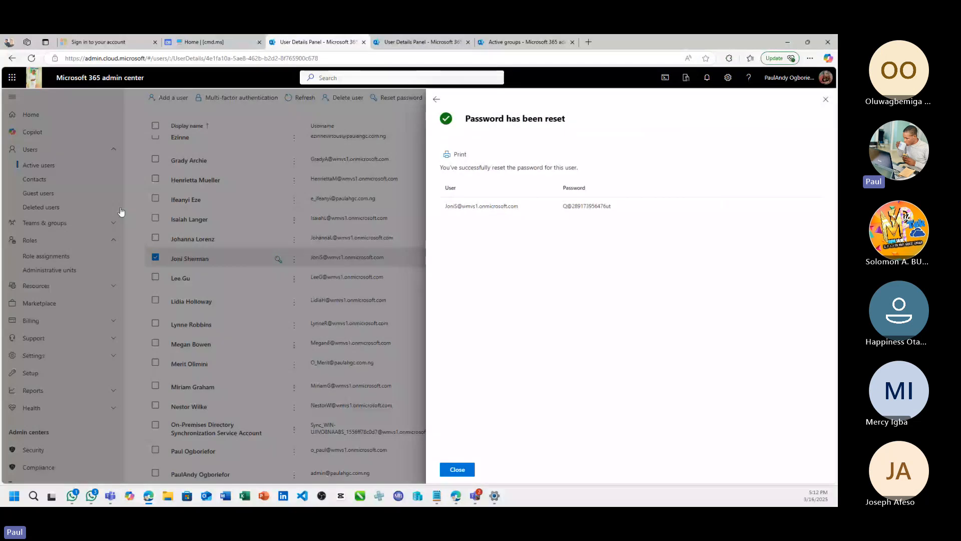
click(826, 99)
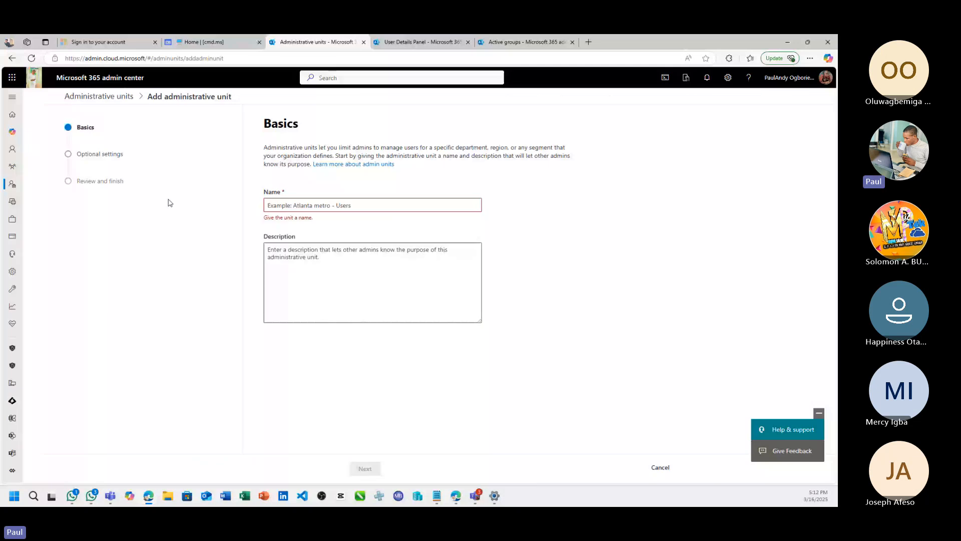
Step: Return to Administrative units and view the 10 scoped roles assignable in Team TMCC
key(alt+Left)
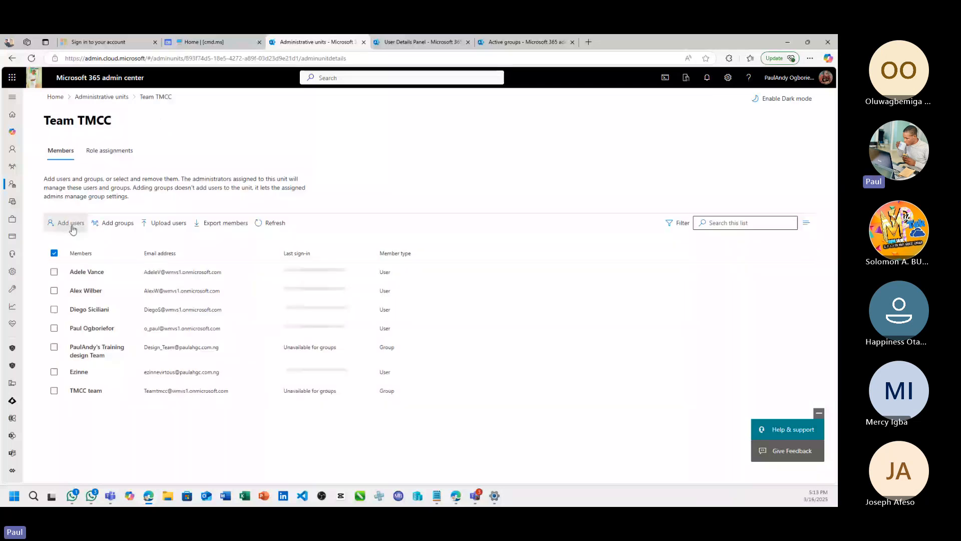
click(109, 150)
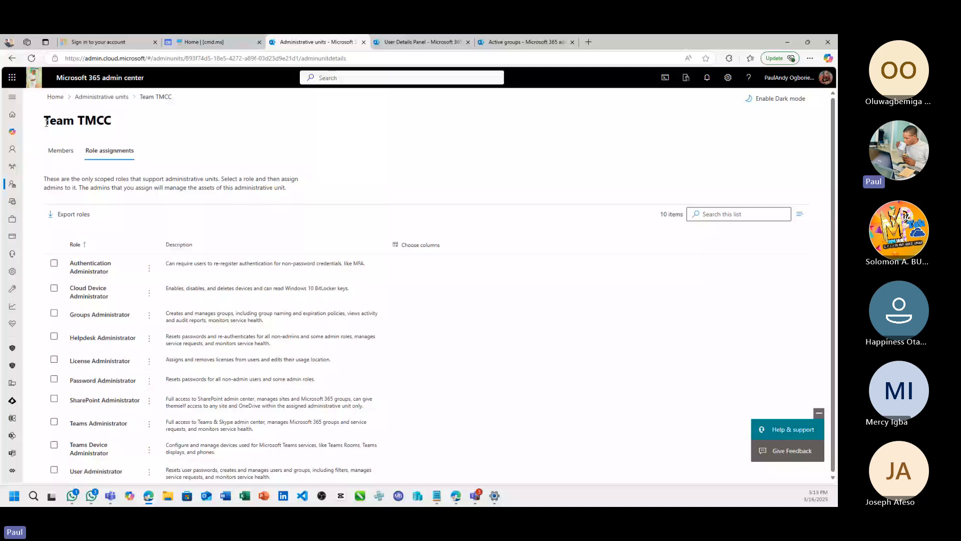
drag(46, 122, 111, 120)
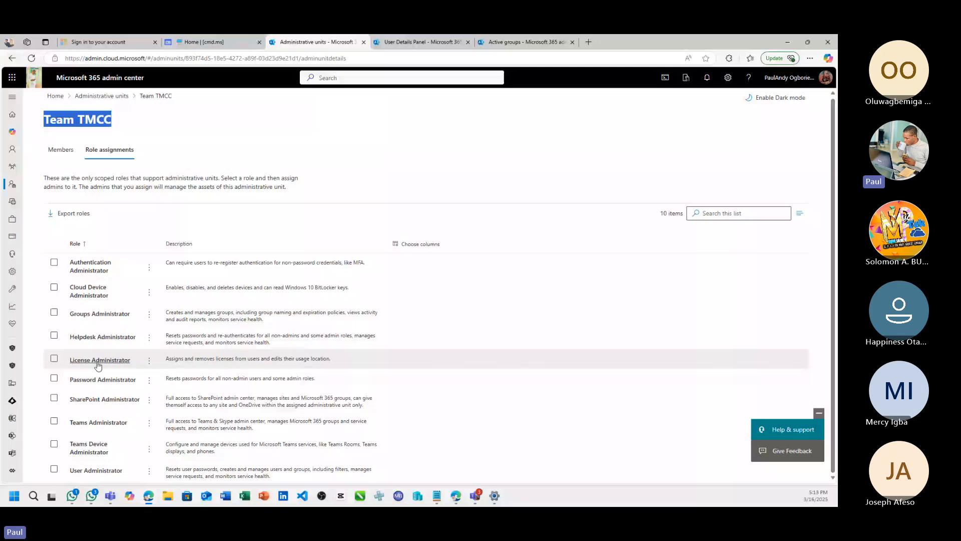
Step: Assign a user the License Administrator role scoped to Team TMCC, then close the details panel
click(99, 360)
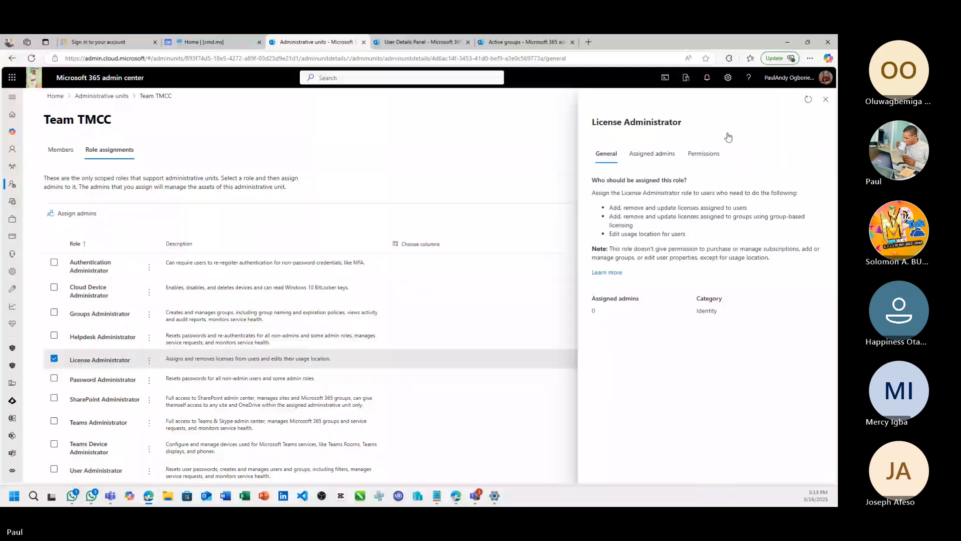
click(651, 154)
click(620, 208)
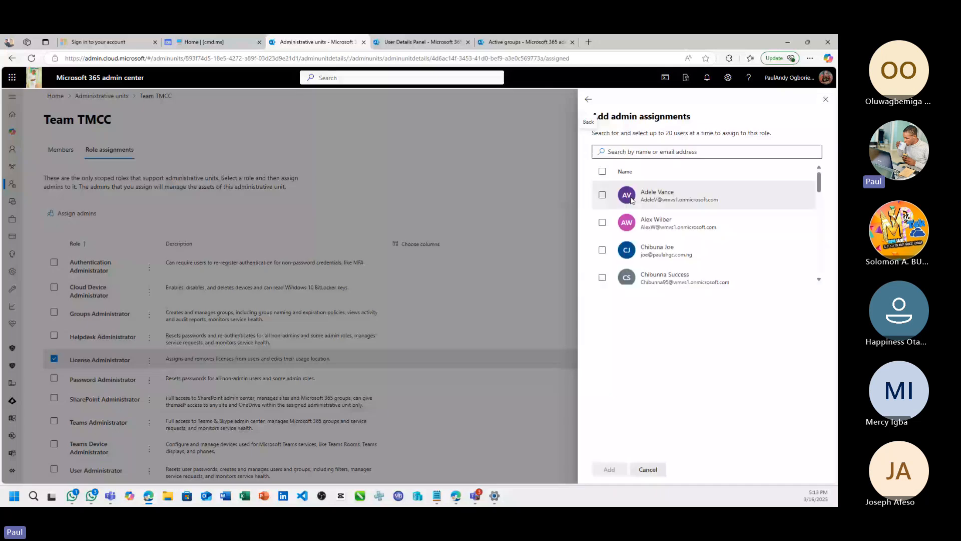
scroll(603, 233, down, 3)
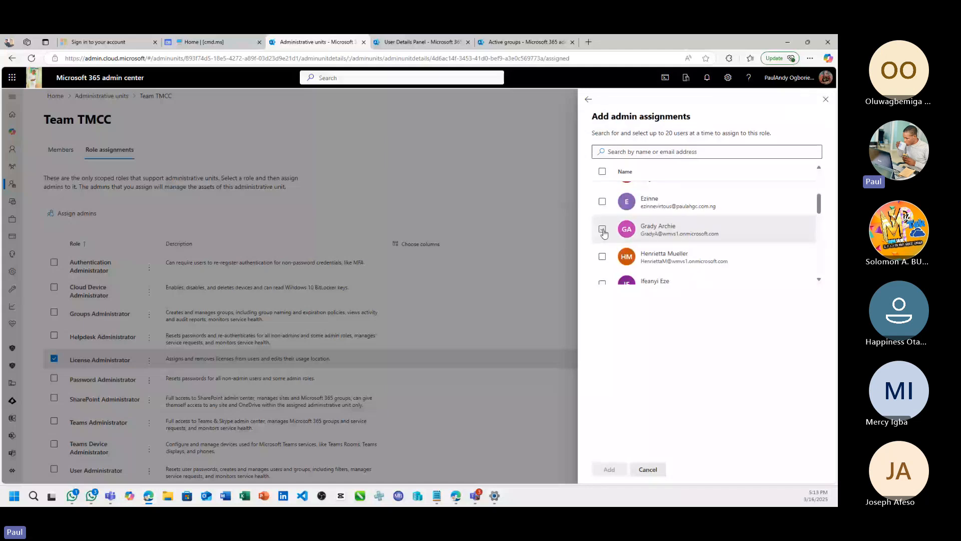
click(602, 229)
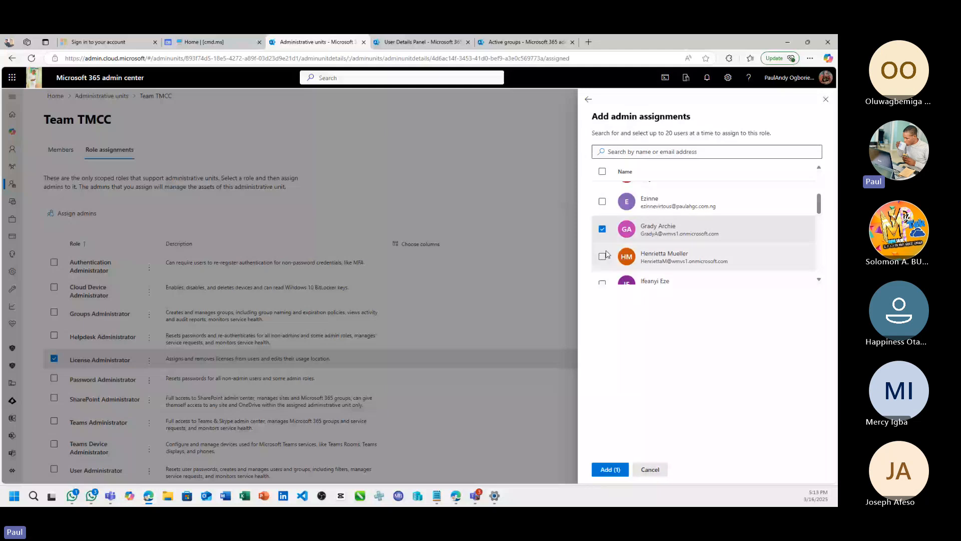
click(610, 470)
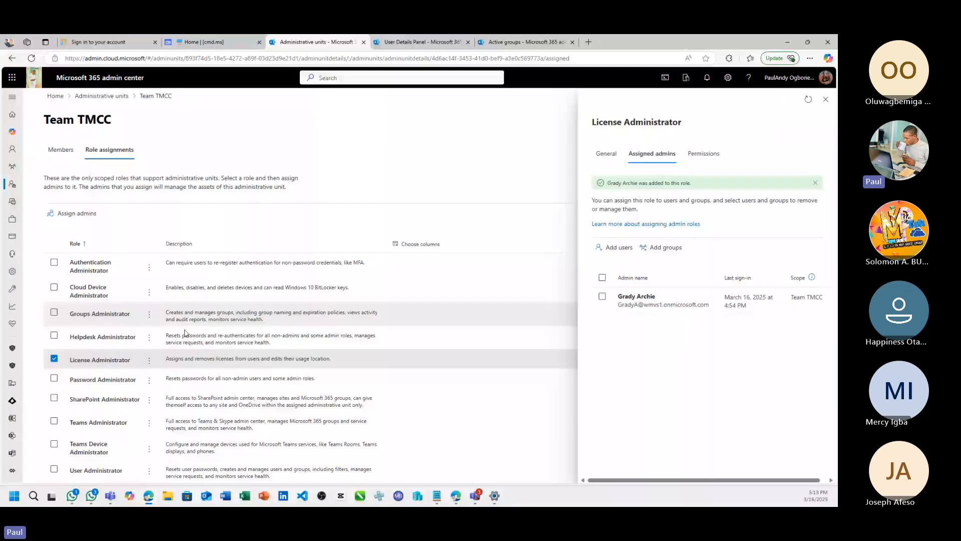
click(826, 99)
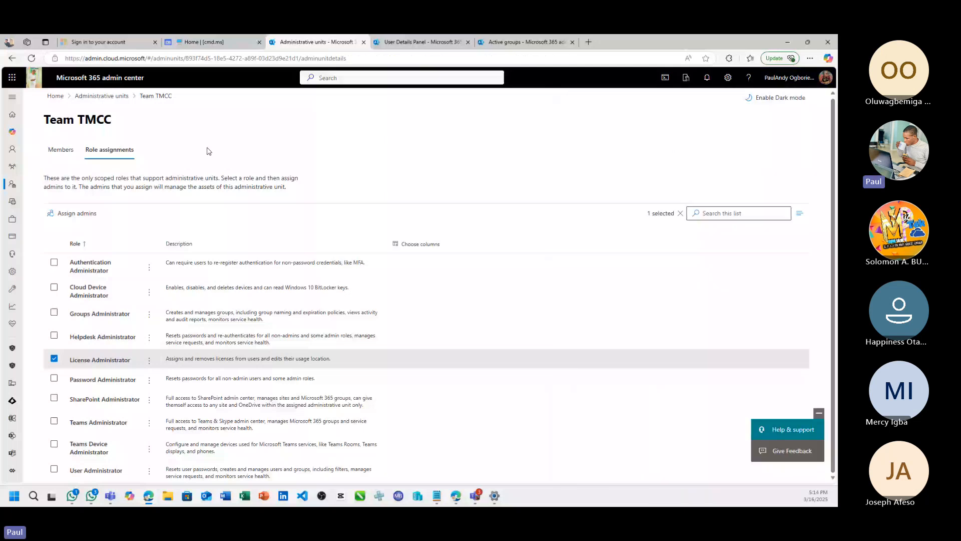
Step: Sign in as the new License Administrator in the other window and open Users > Active users
key(alt+Tab)
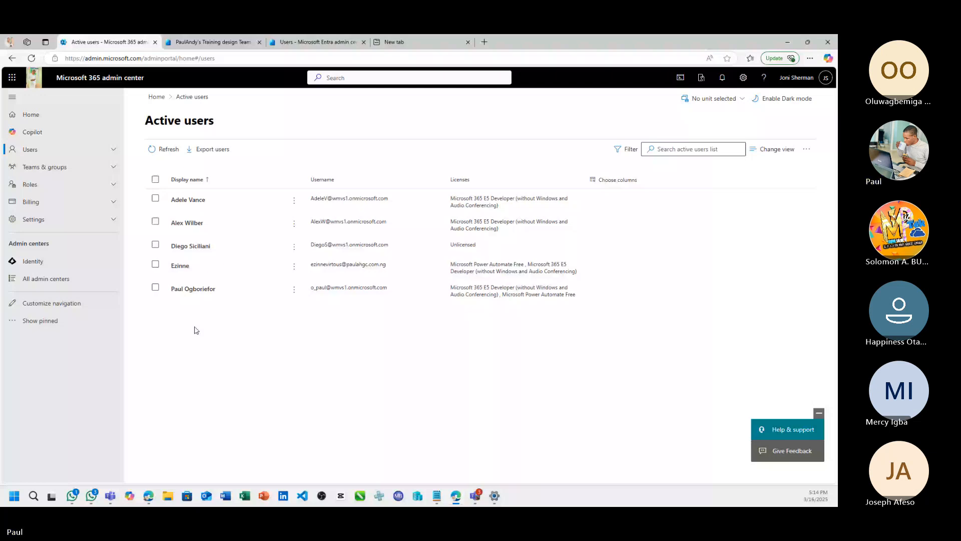
click(806, 78)
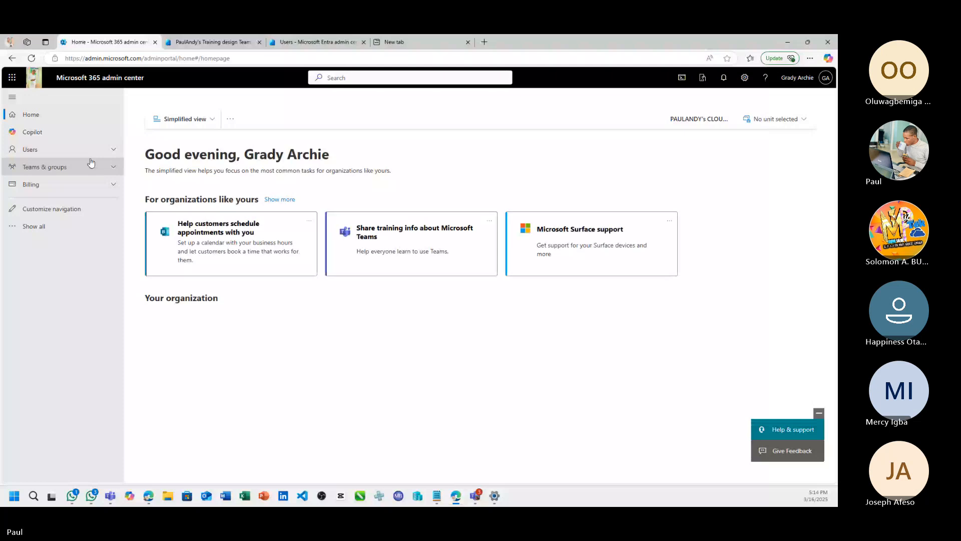
click(809, 79)
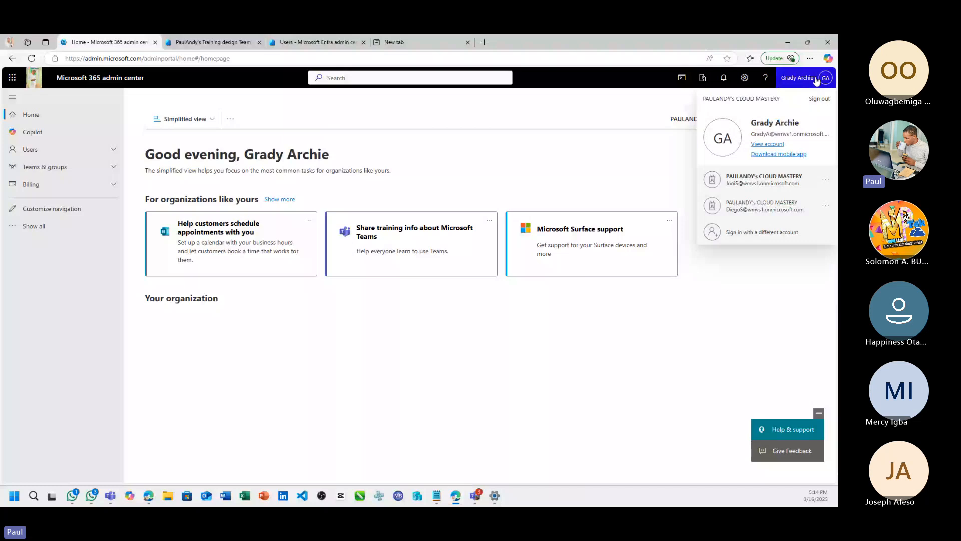
click(816, 80)
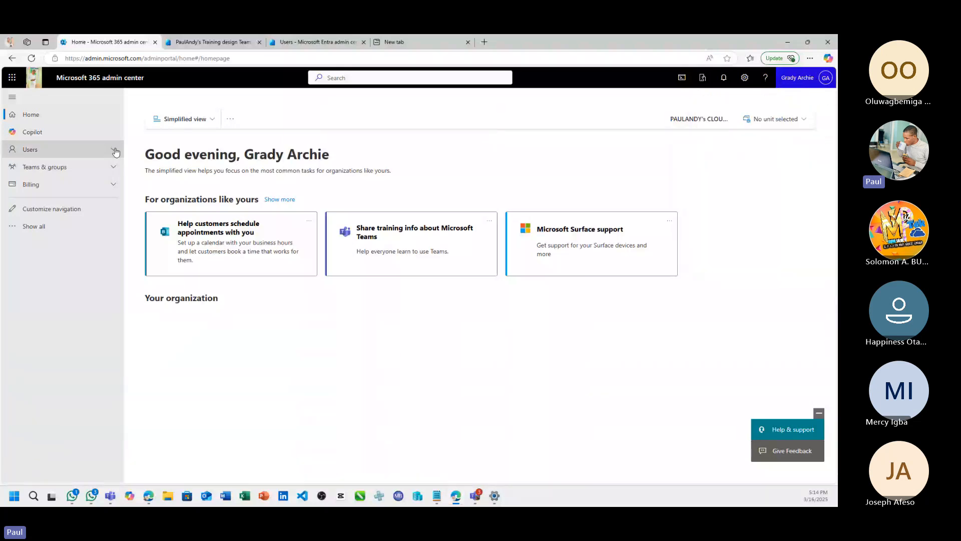
click(60, 149)
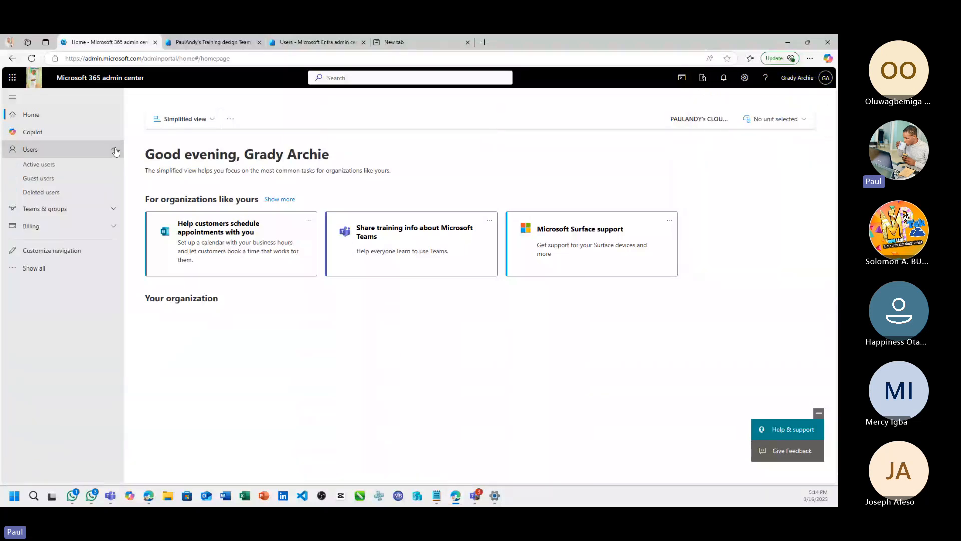
click(54, 169)
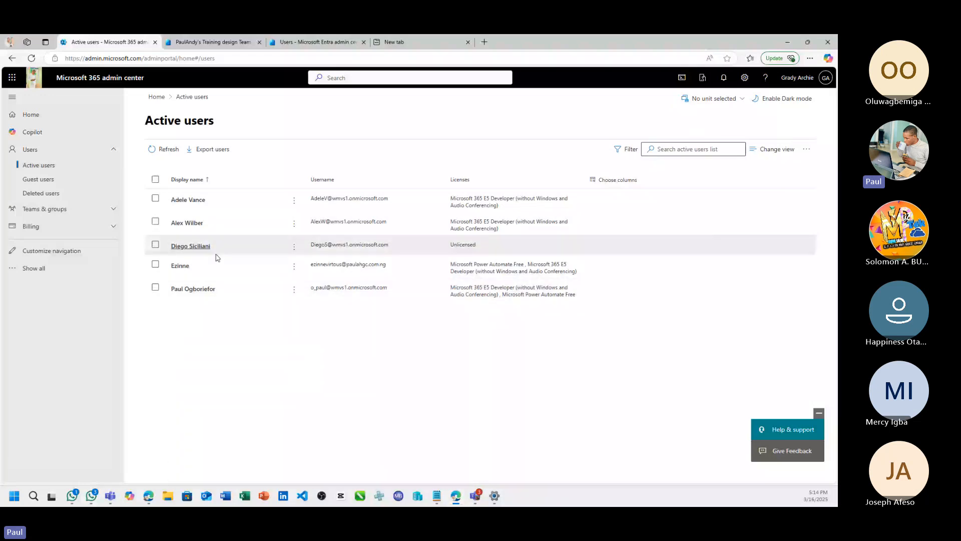
Step: Give the unlicensed user a Microsoft 365 E5 Developer licence, save, then return to the Entra tab
click(188, 247)
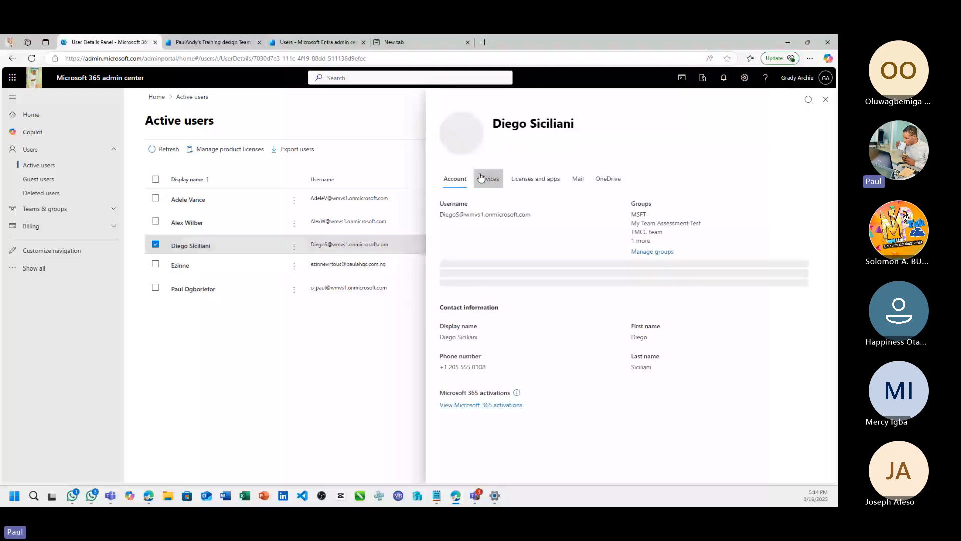
click(533, 185)
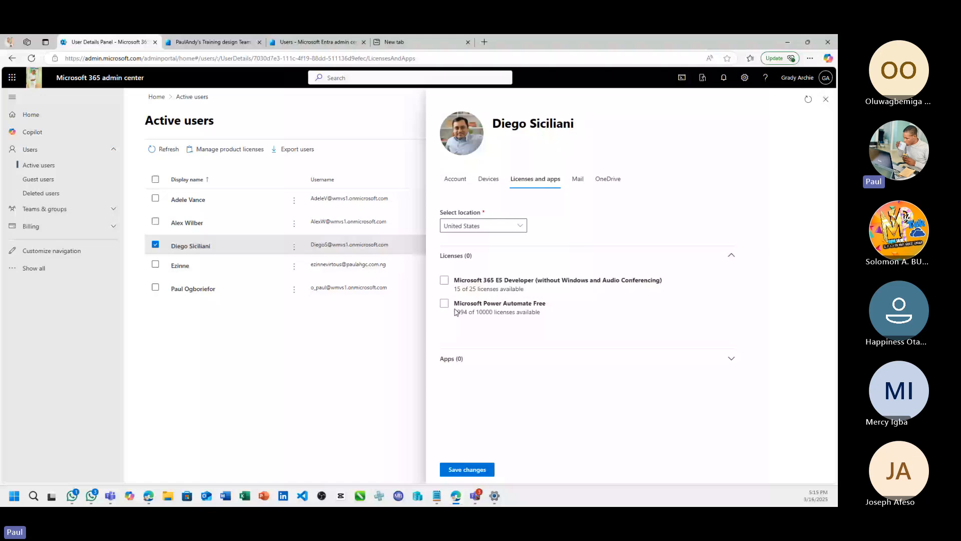
click(467, 469)
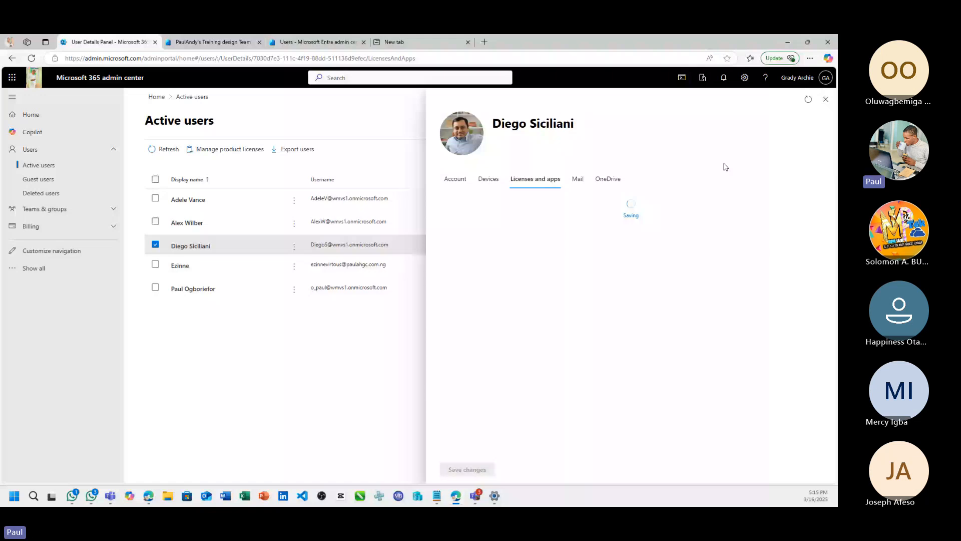
triple_click(534, 205)
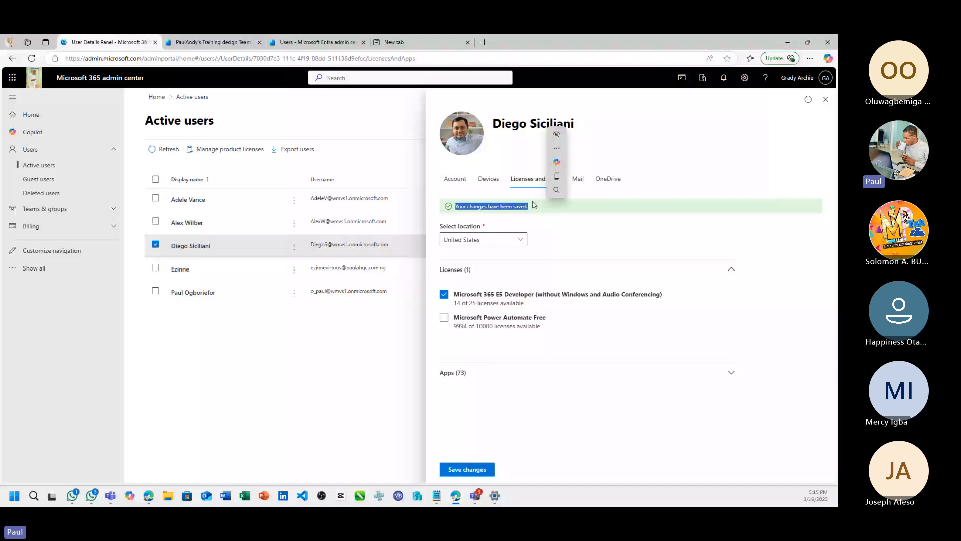
key(Escape)
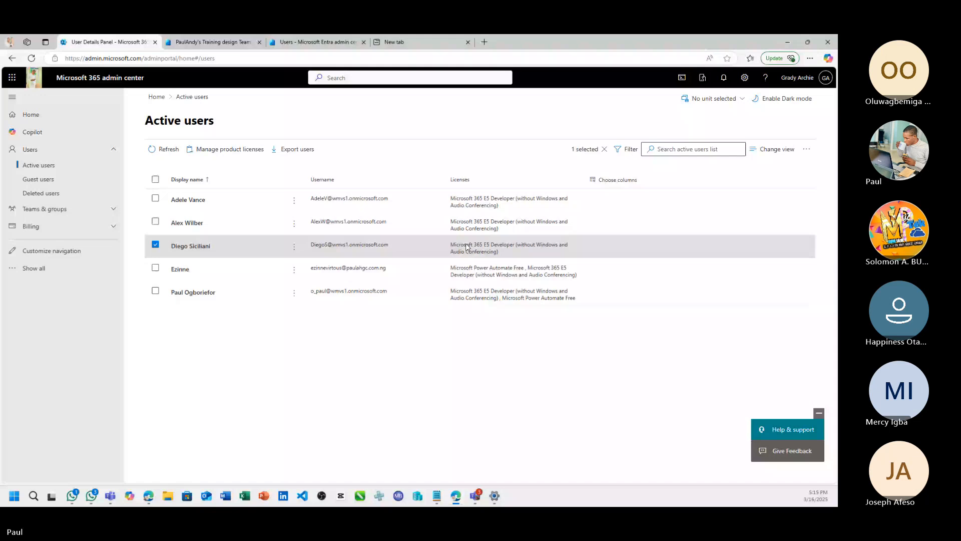
click(168, 42)
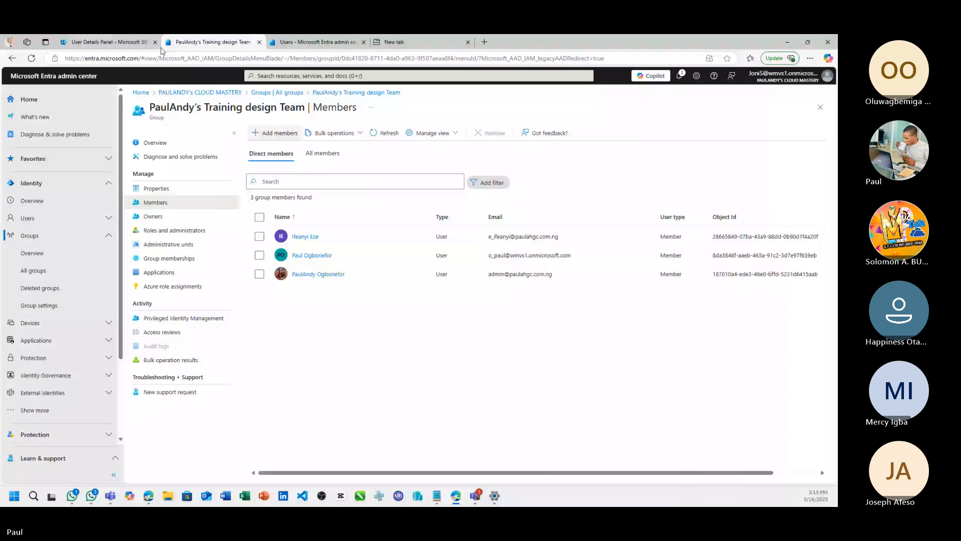
Step: Back in Microsoft 365 admin center, switch admin account and open Active teams & groups
click(142, 44)
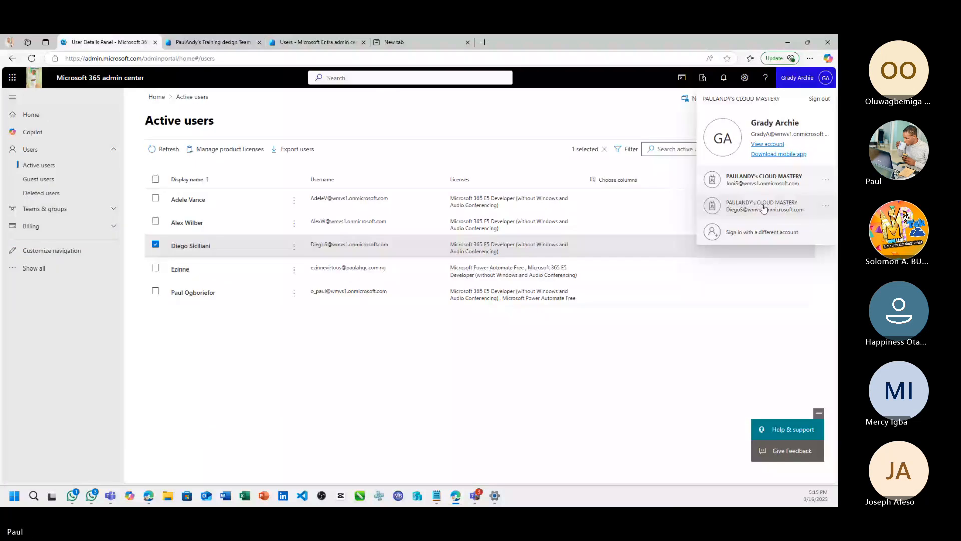
click(763, 206)
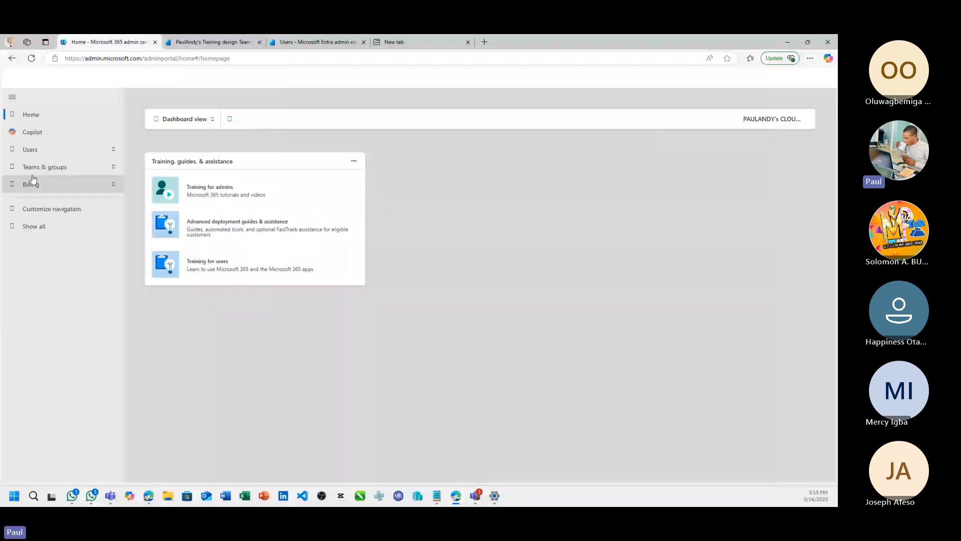
click(35, 168)
click(54, 183)
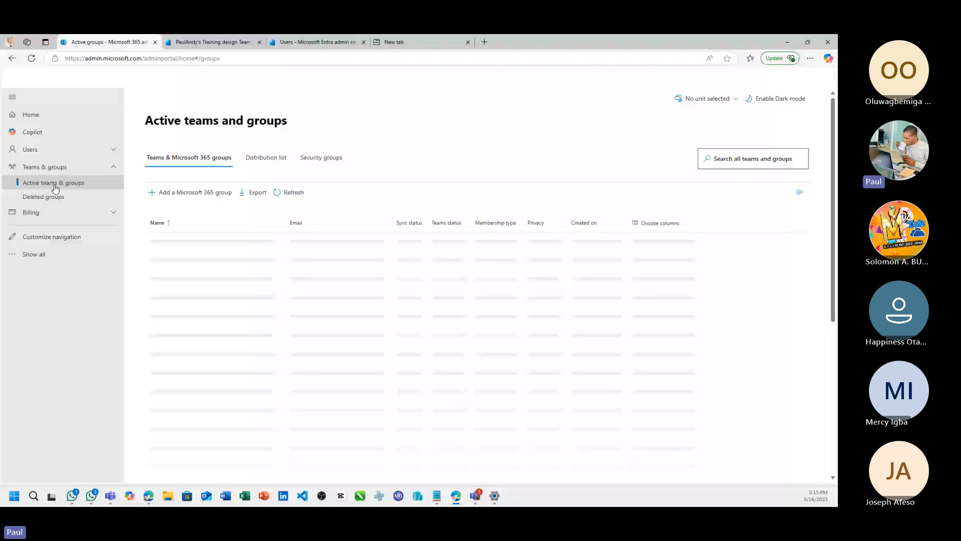
Step: Check TMCC team's one owner and two members, then go to Entra's All users list
double_click(193, 297)
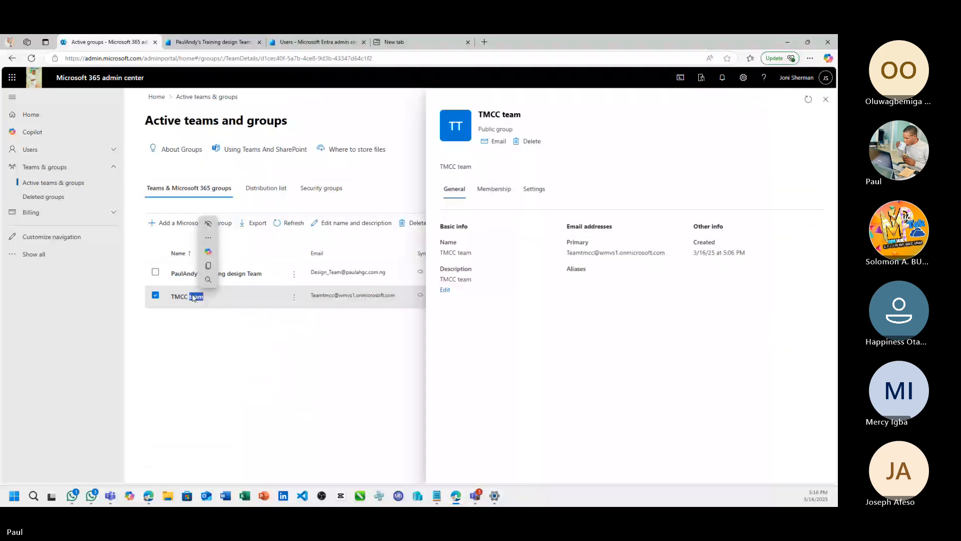
click(503, 193)
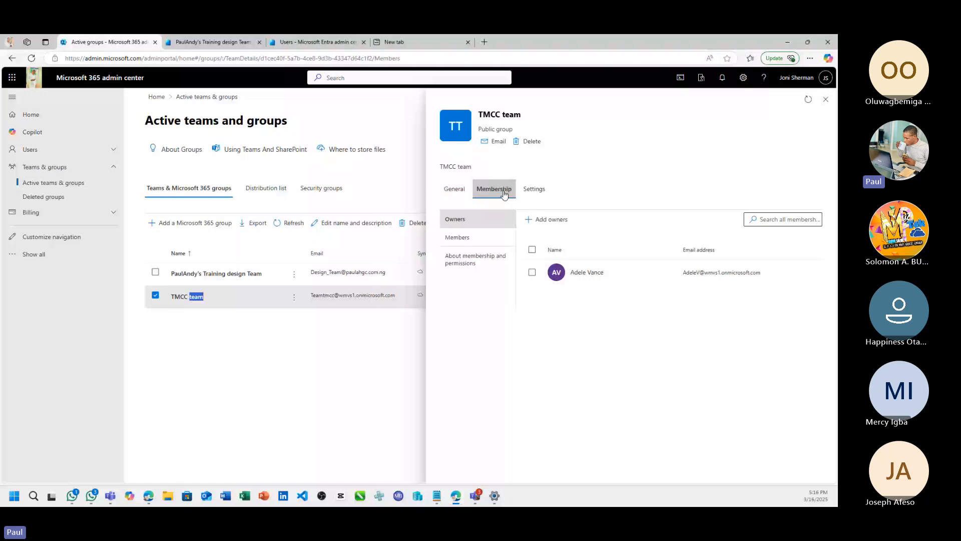
click(466, 239)
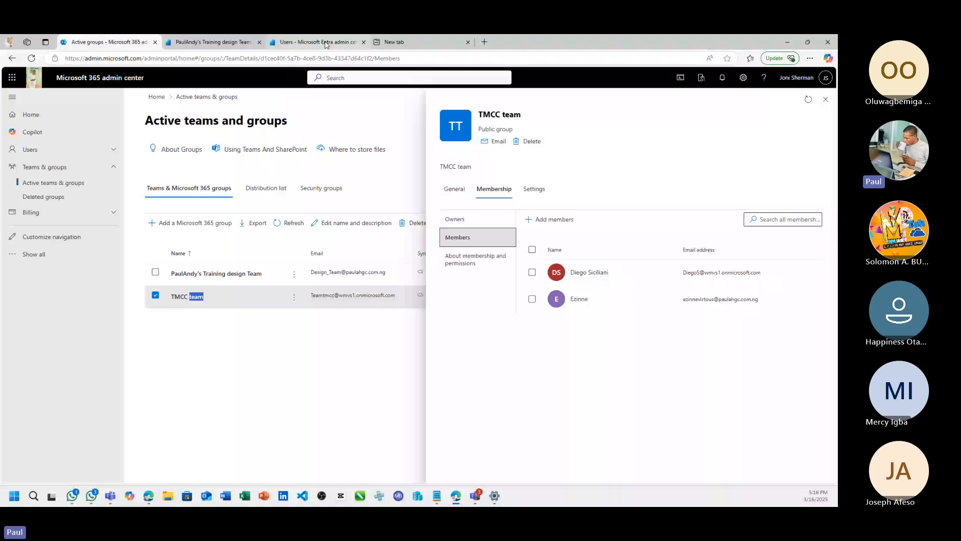
click(326, 43)
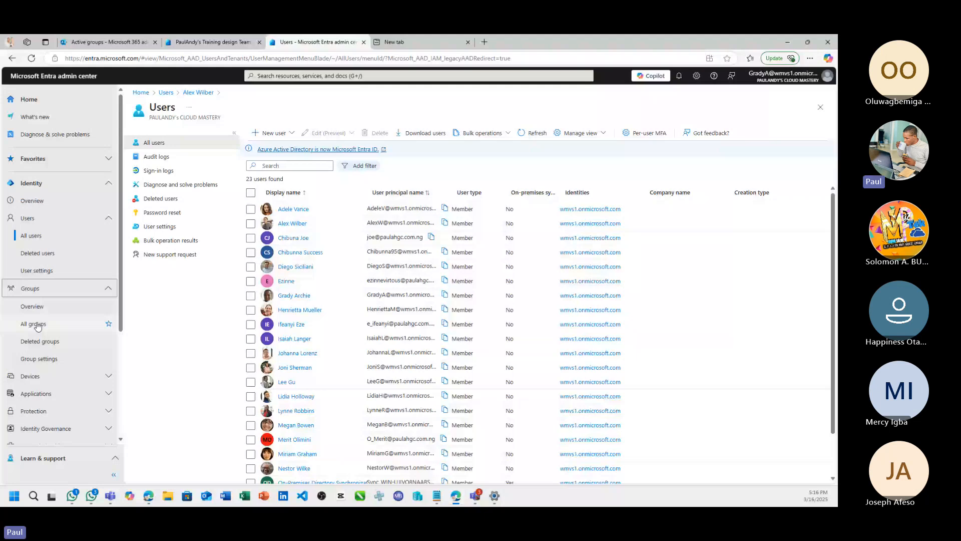
Step: Review the training design team's four members in Entra, then open the TMCC team group
click(37, 325)
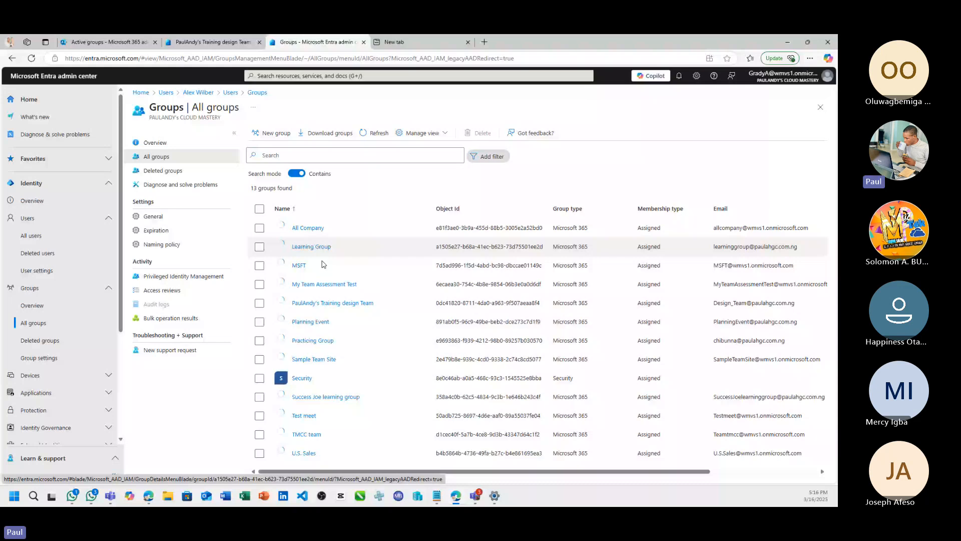
click(332, 303)
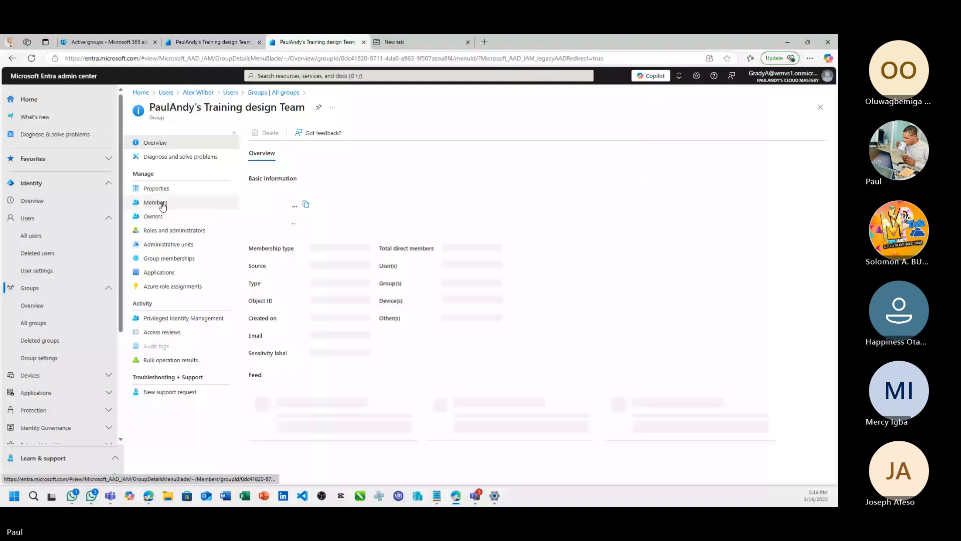
click(162, 204)
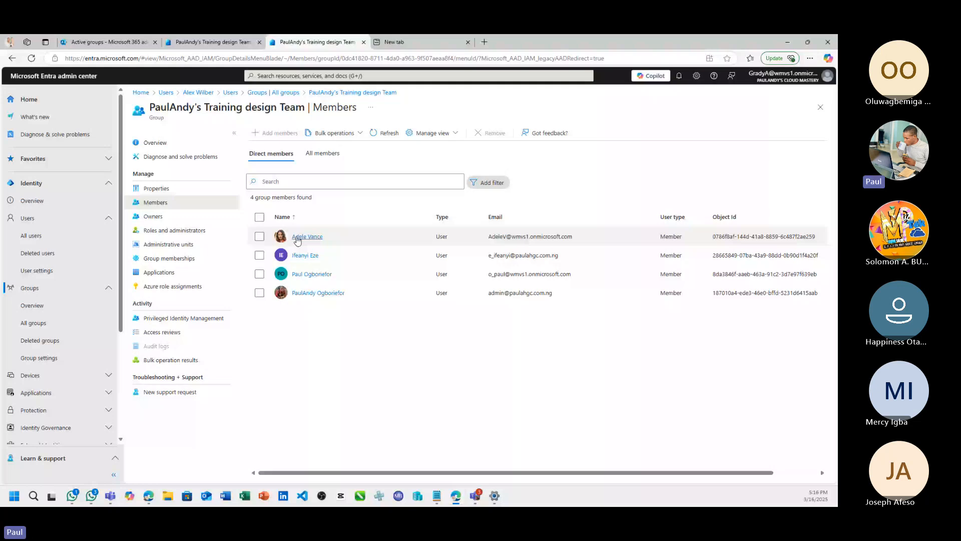
drag(298, 240, 452, 304)
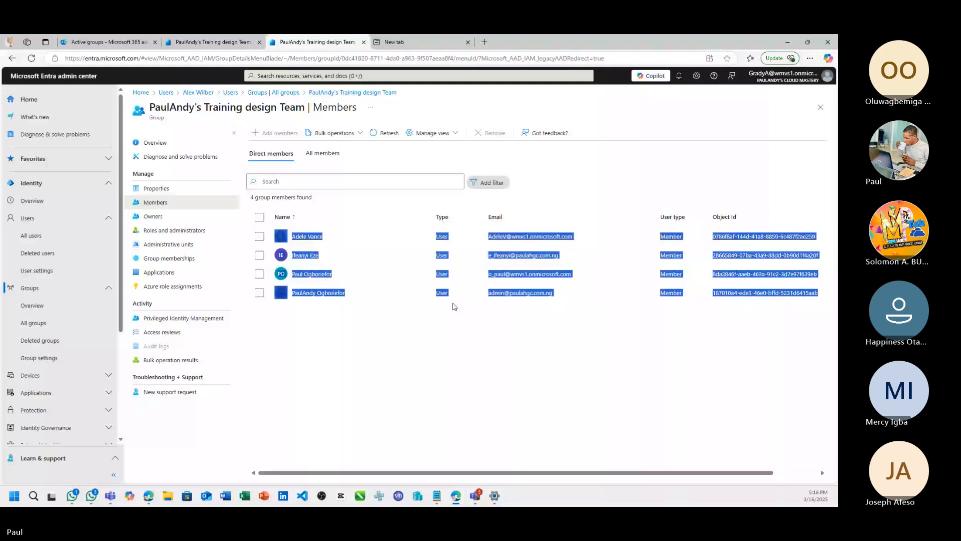
click(252, 162)
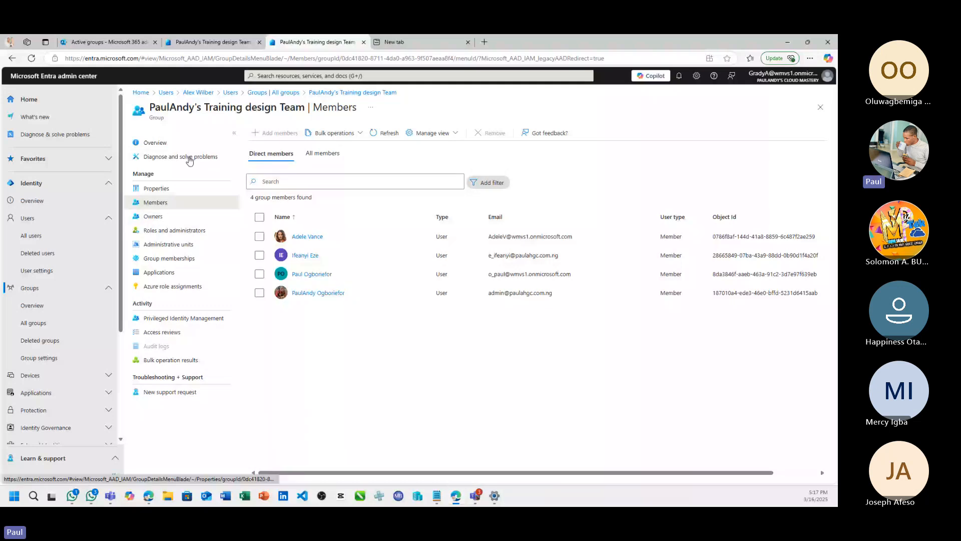
click(272, 93)
click(305, 438)
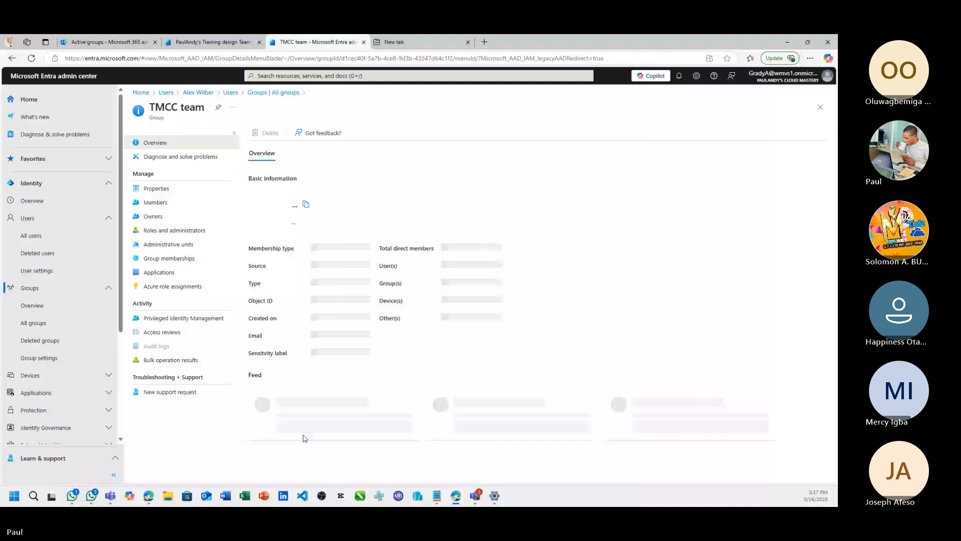
Step: Open TMCC team's members in Entra and close the Add members panel without adding anyone
click(155, 202)
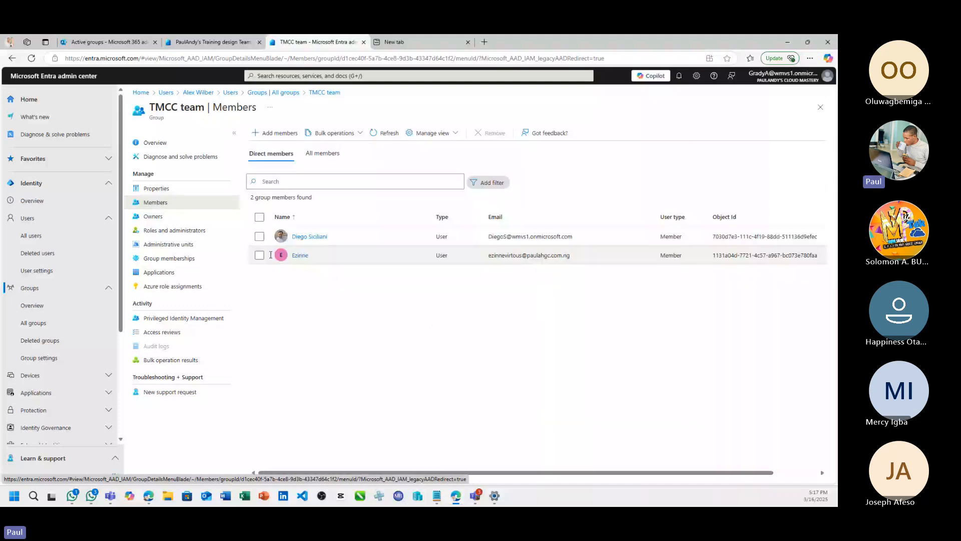
click(279, 134)
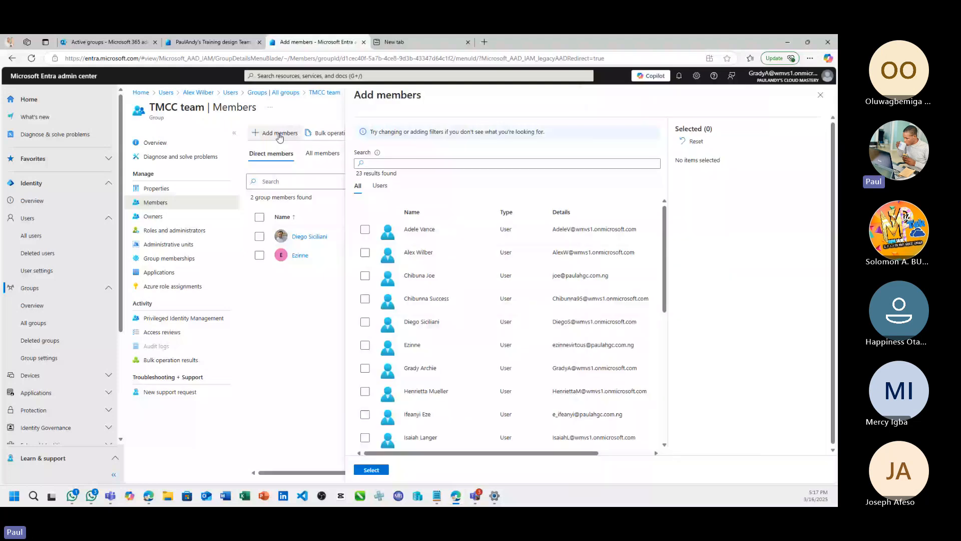
scroll(551, 269, down, 3)
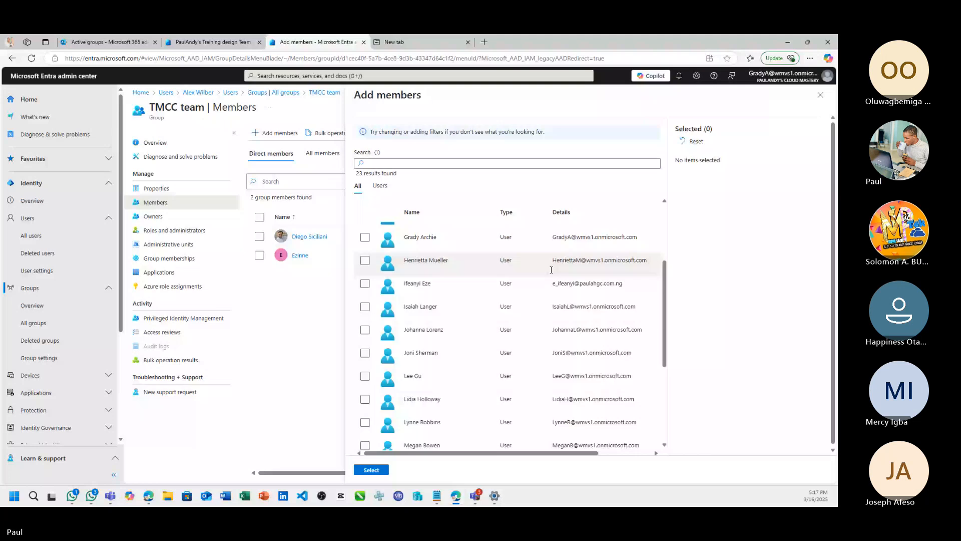
scroll(551, 269, up, 3)
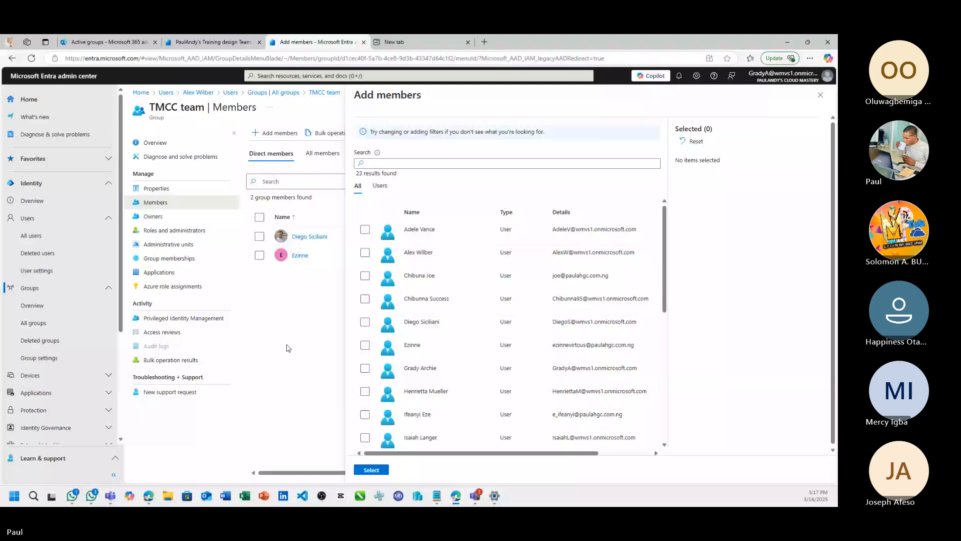
click(820, 95)
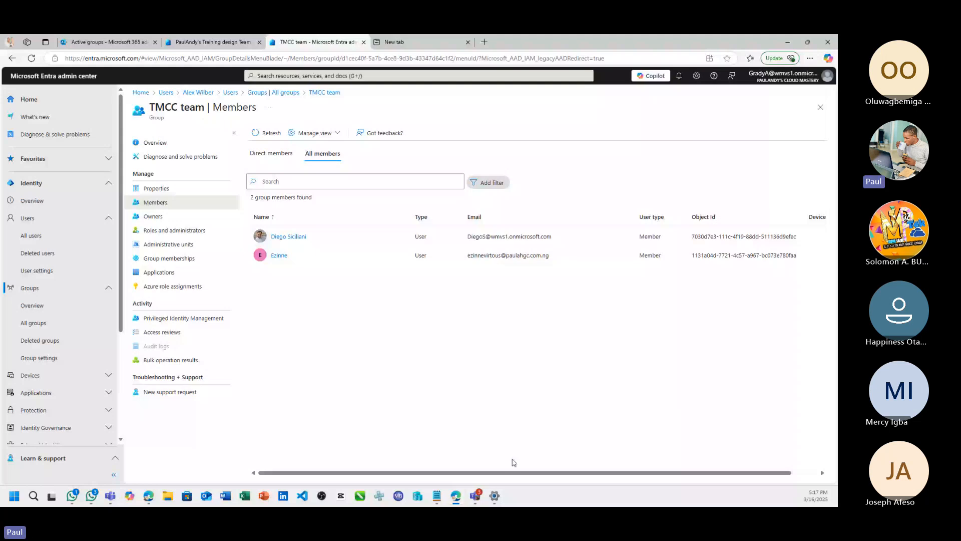
Step: In Microsoft 365 admin center, check TMCC team's membership without adding members, then close its details
click(113, 39)
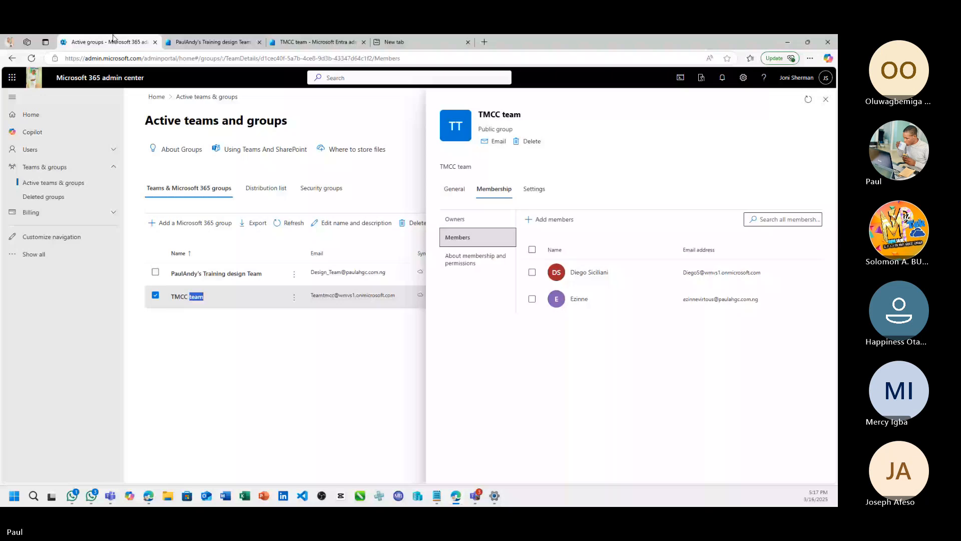
click(346, 295)
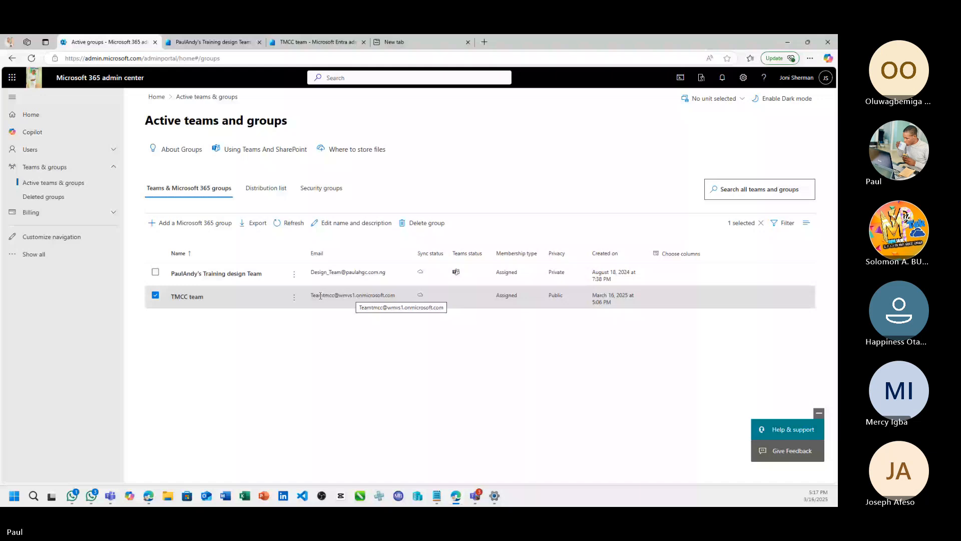
double_click(197, 297)
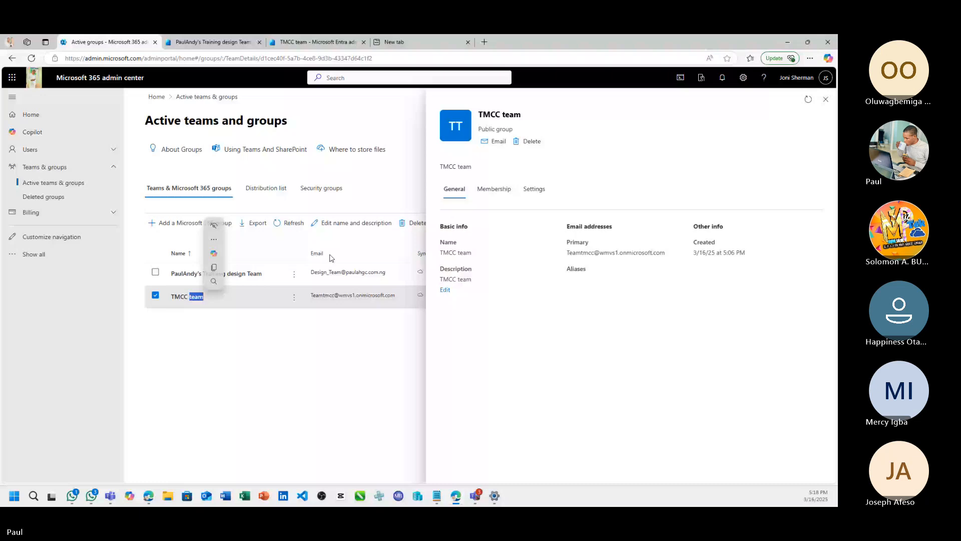
click(494, 188)
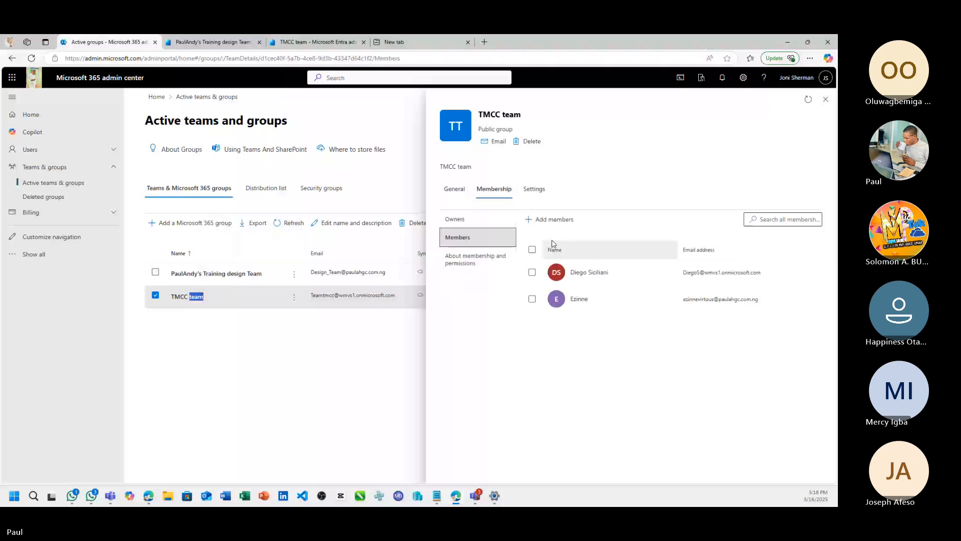
click(549, 220)
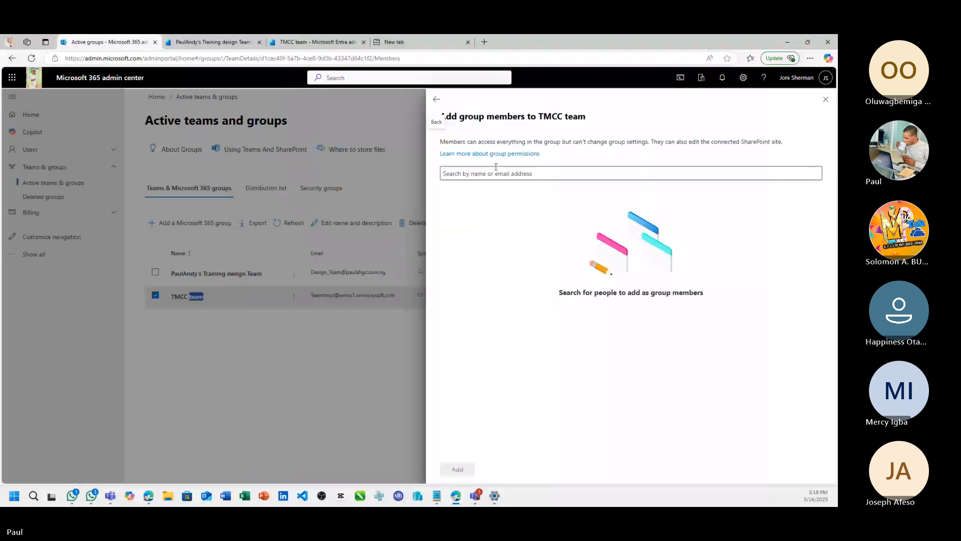
click(437, 100)
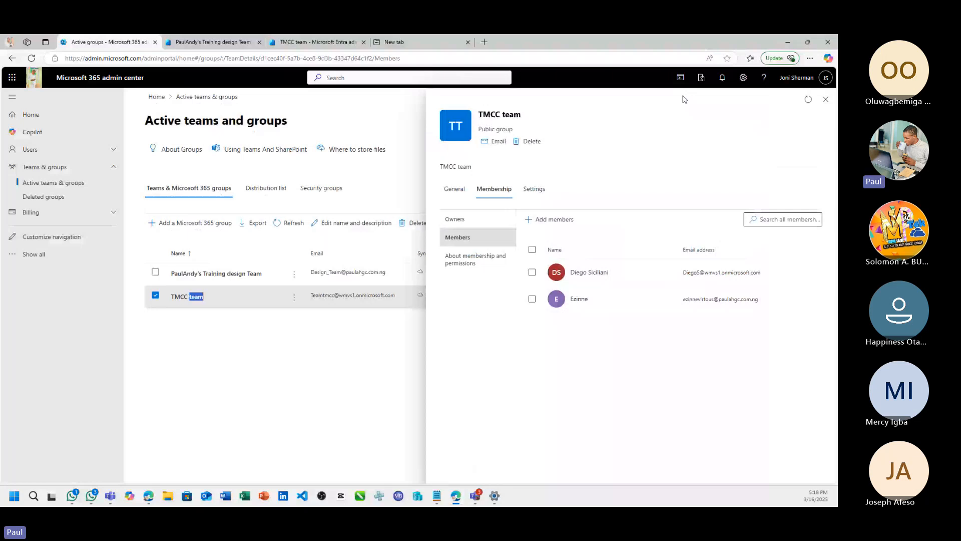
click(826, 99)
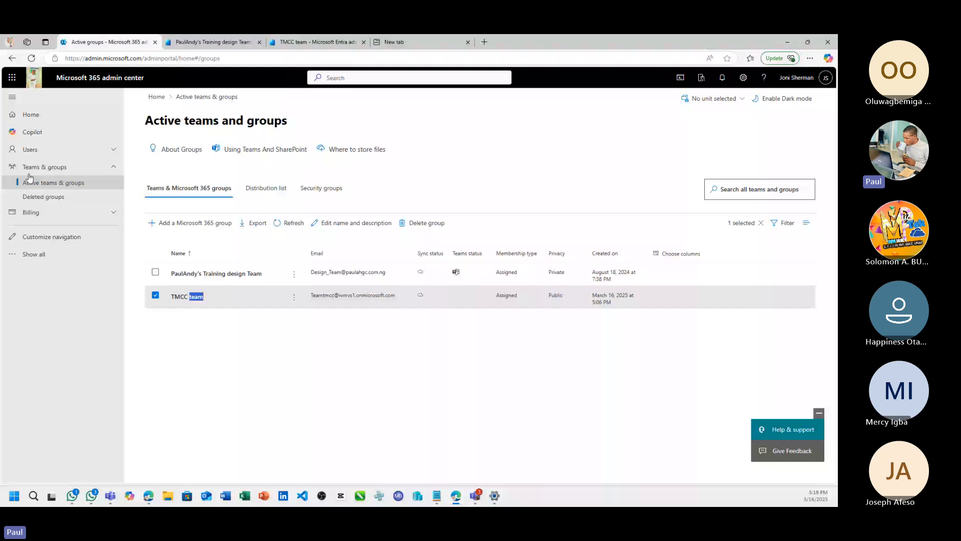
click(30, 149)
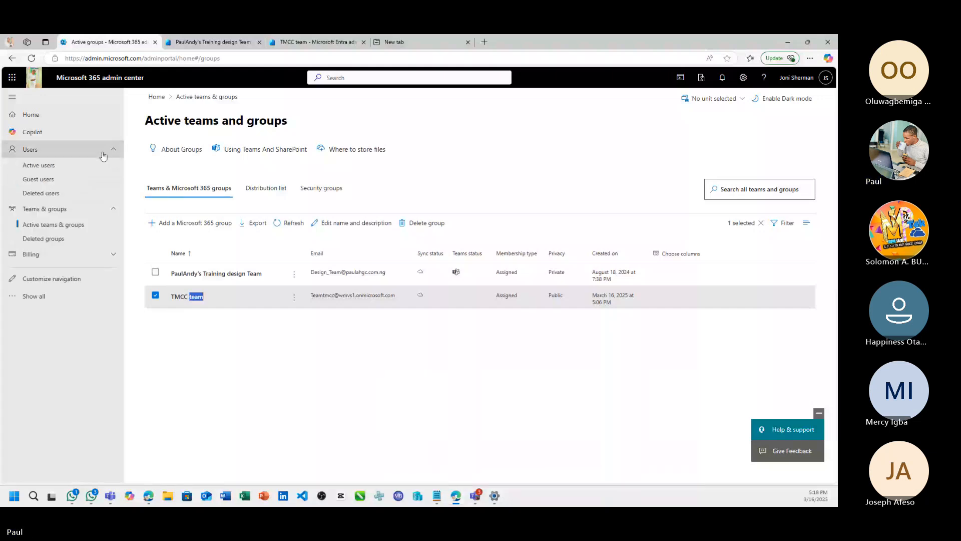
Step: Confirm an active user's groups include TMCC team, then switch to TMCC team's members tab in Entra
click(44, 169)
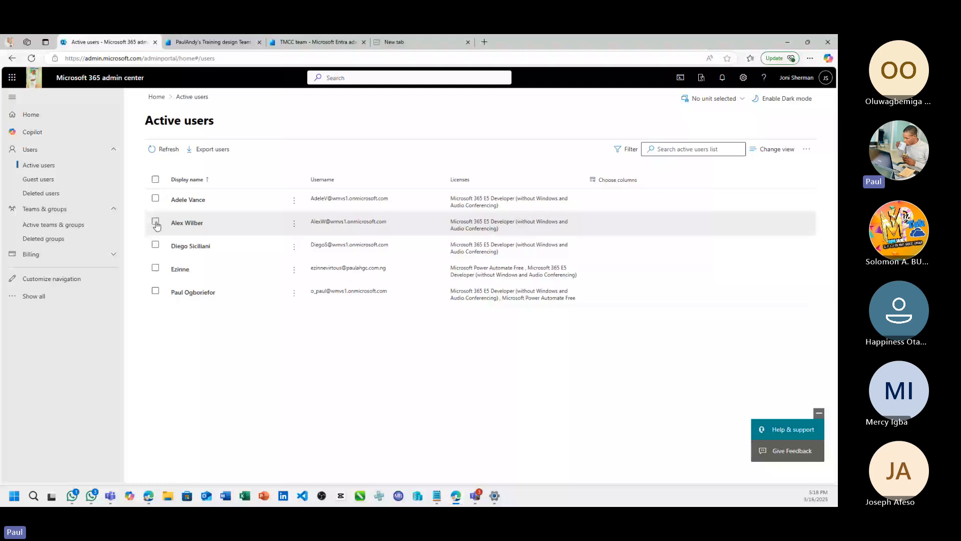
click(187, 246)
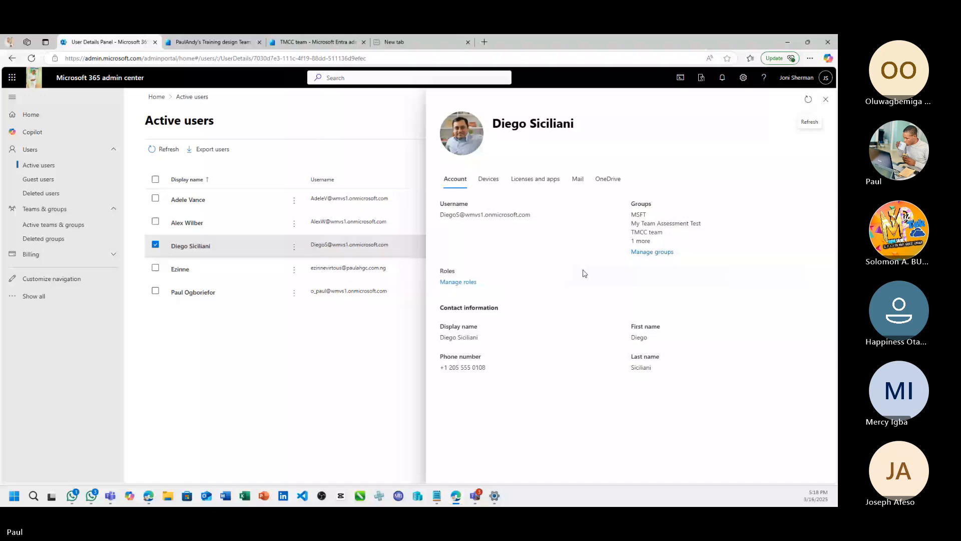
click(318, 42)
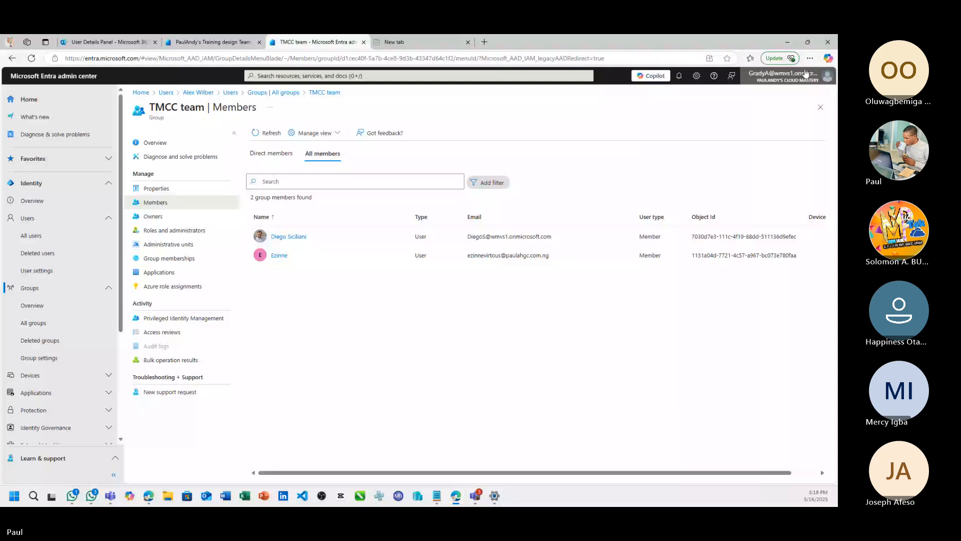
click(396, 42)
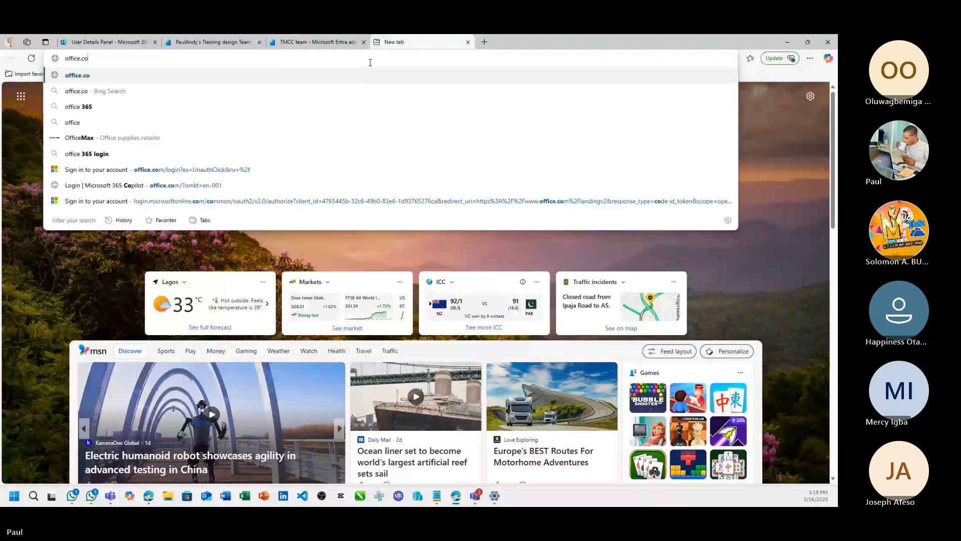
text(m)
key(Return)
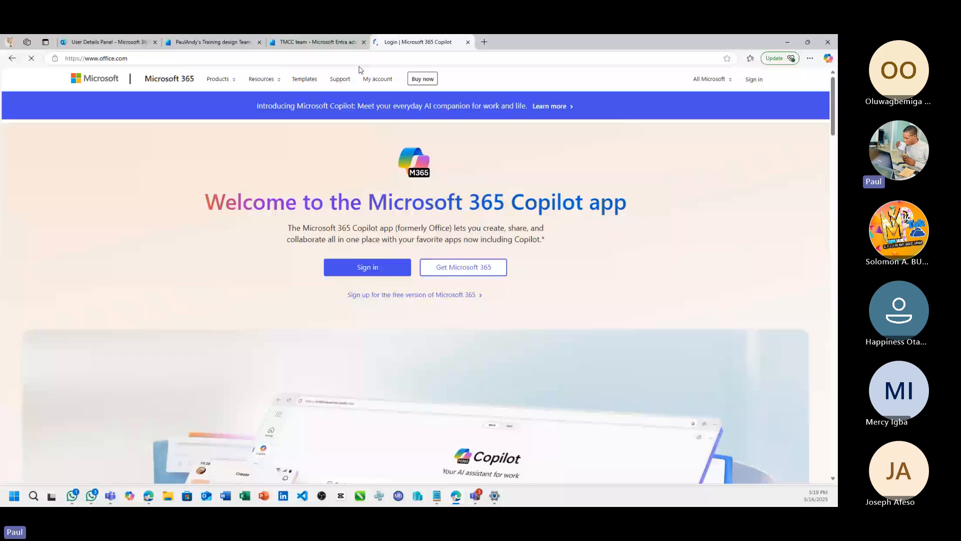
Step: Sign in to Microsoft 365, choosing the account, submitting its password, and continuing as the first listed account
click(353, 269)
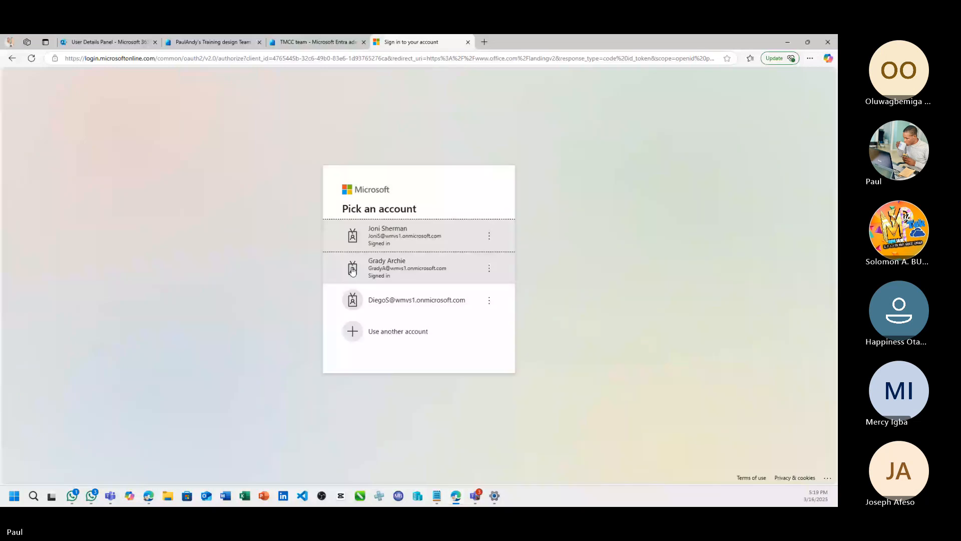
click(386, 303)
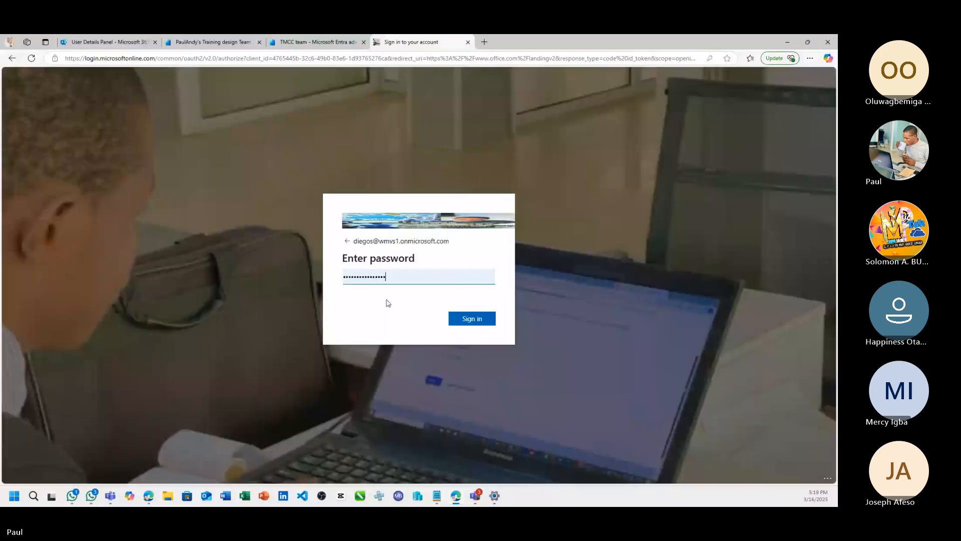
click(483, 318)
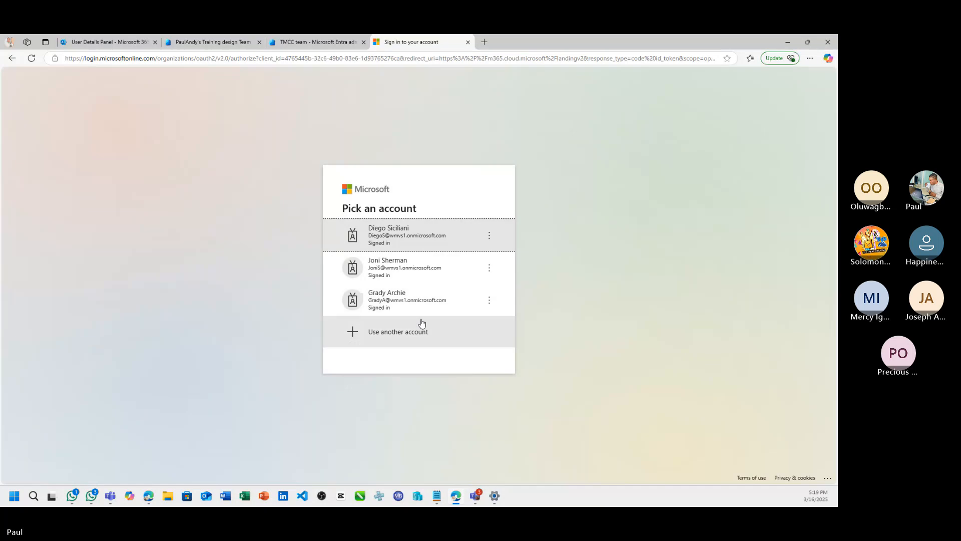
click(398, 239)
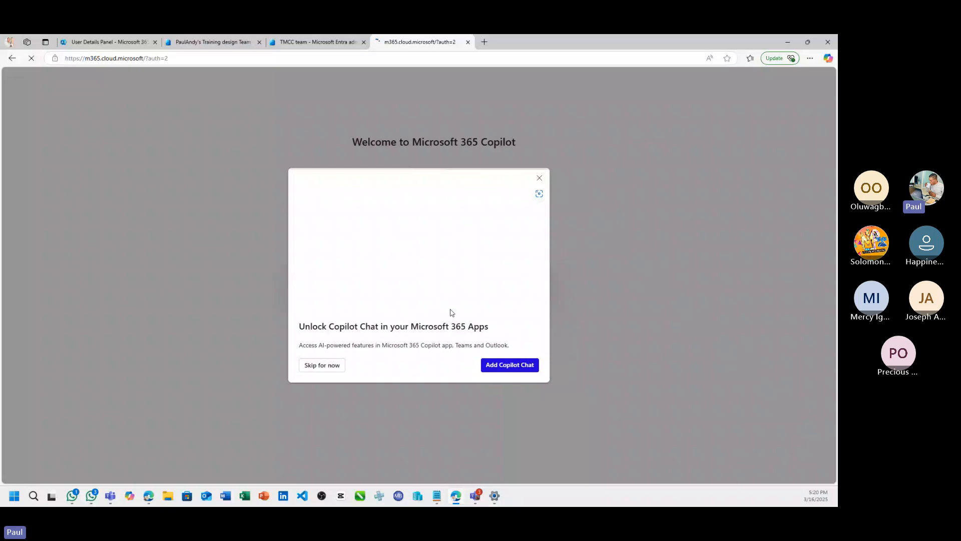
Step: Skip the Copilot Chat offer, get past the welcome slides, and dismiss the new-to-Copilot notice
click(323, 366)
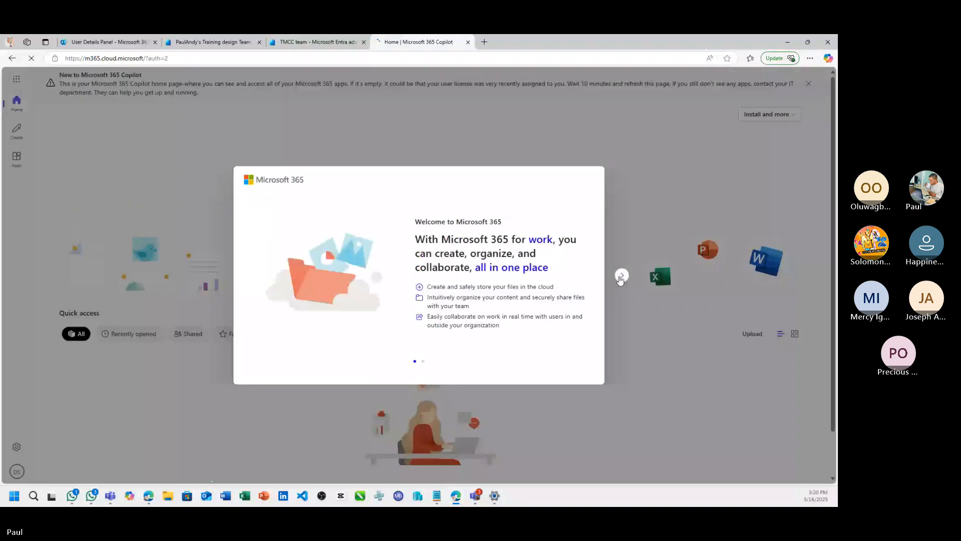
double_click(620, 278)
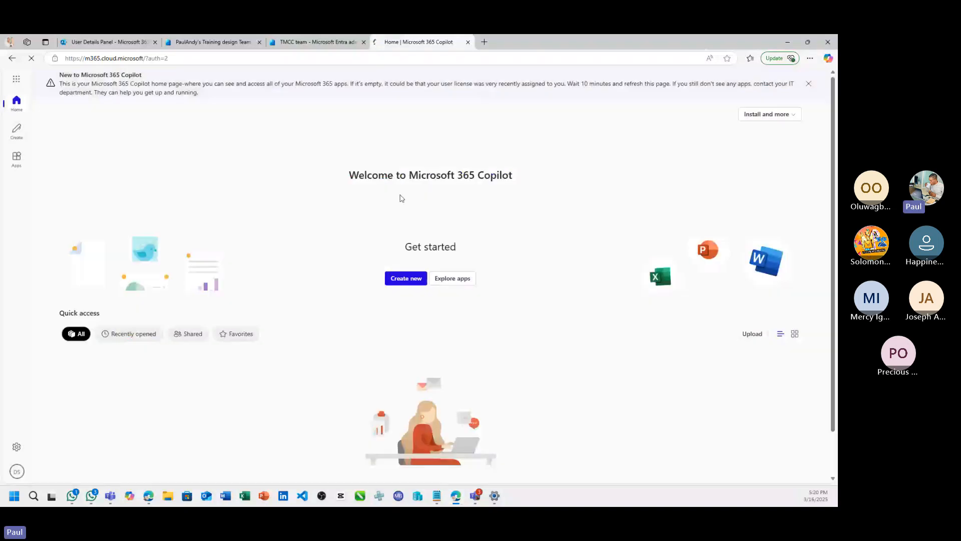
click(810, 86)
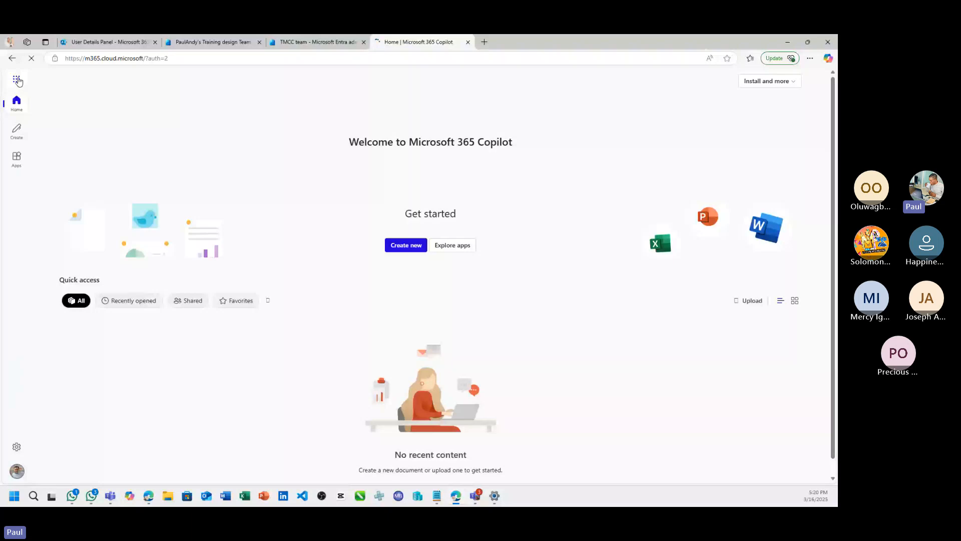
Step: Open and close the Microsoft 365 app launcher list several times to view available apps
click(17, 80)
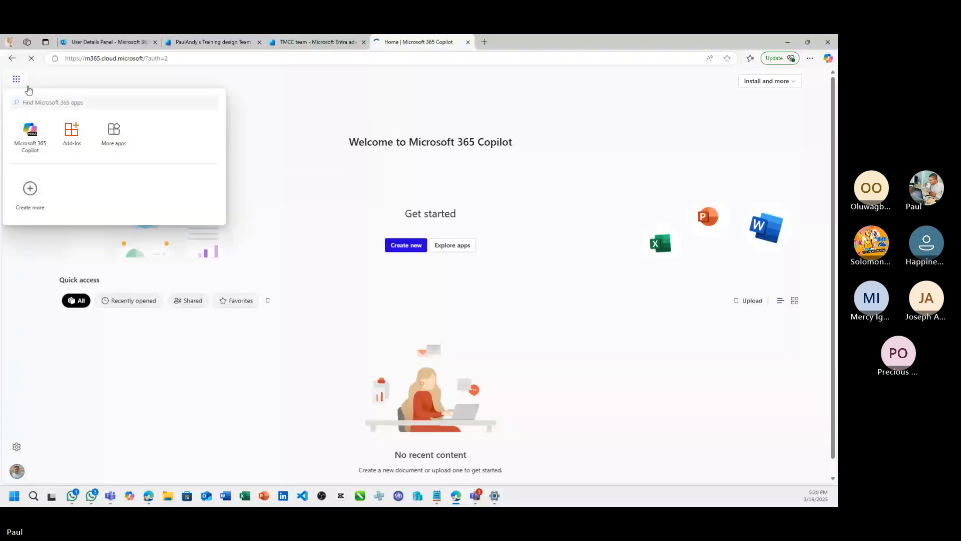
click(17, 82)
click(17, 82)
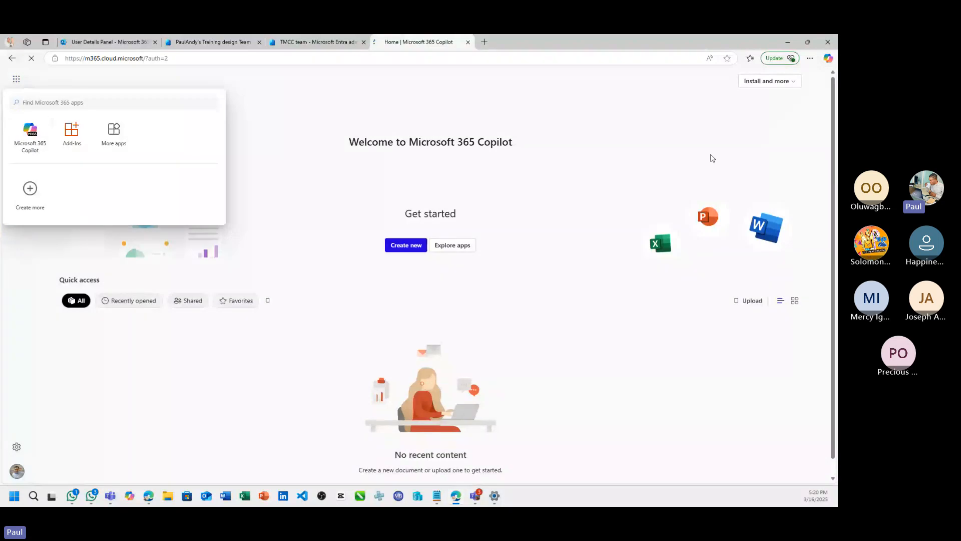
click(344, 104)
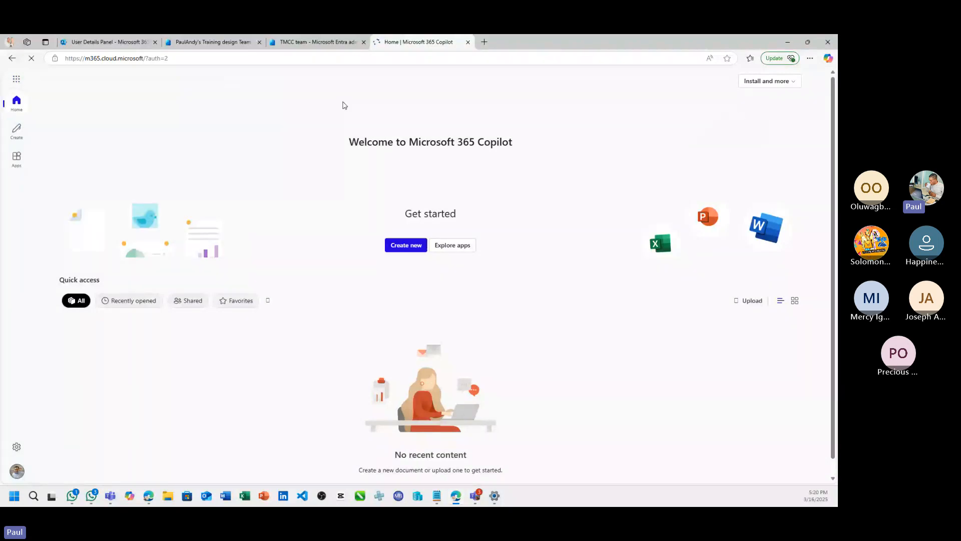
click(16, 79)
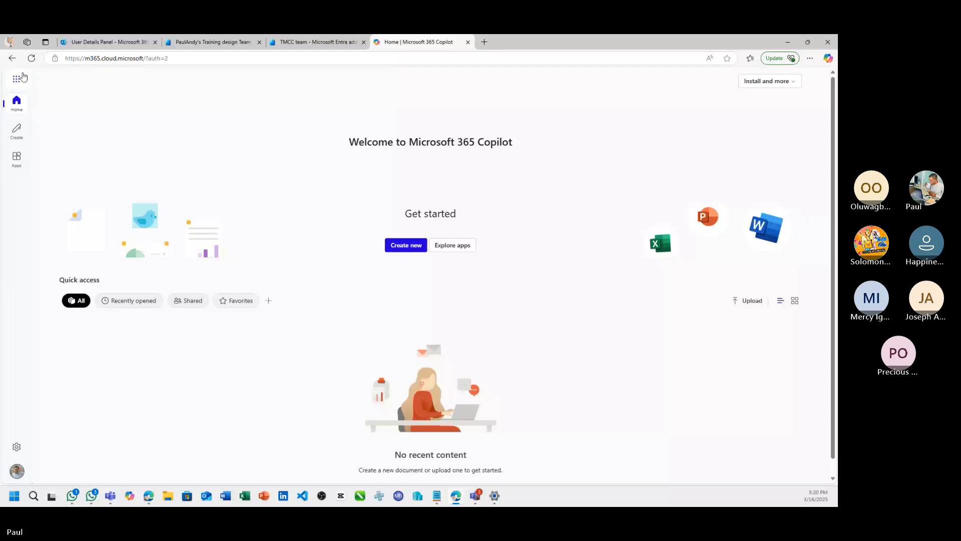
click(19, 79)
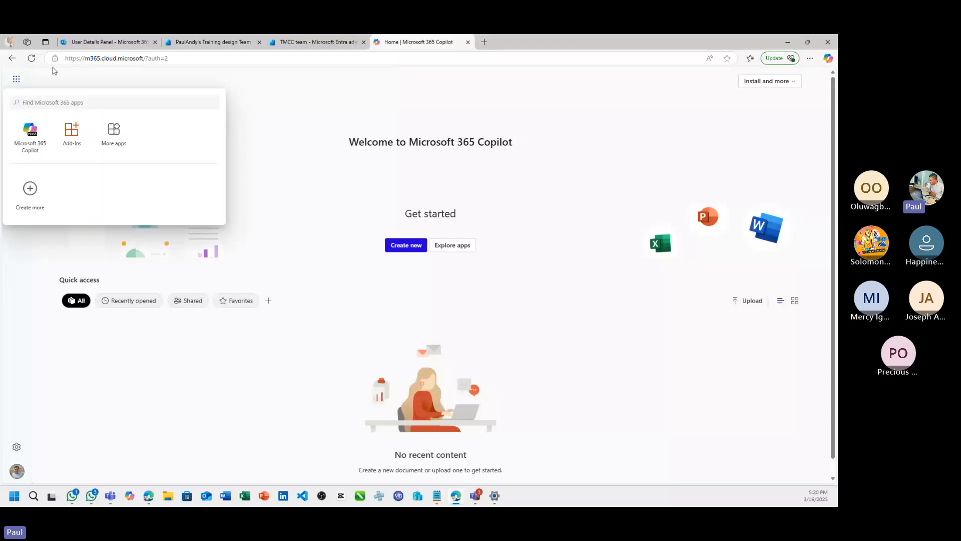
Step: Reload the Copilot home page, dismiss the notice again, and glance at the Install and more options
click(32, 59)
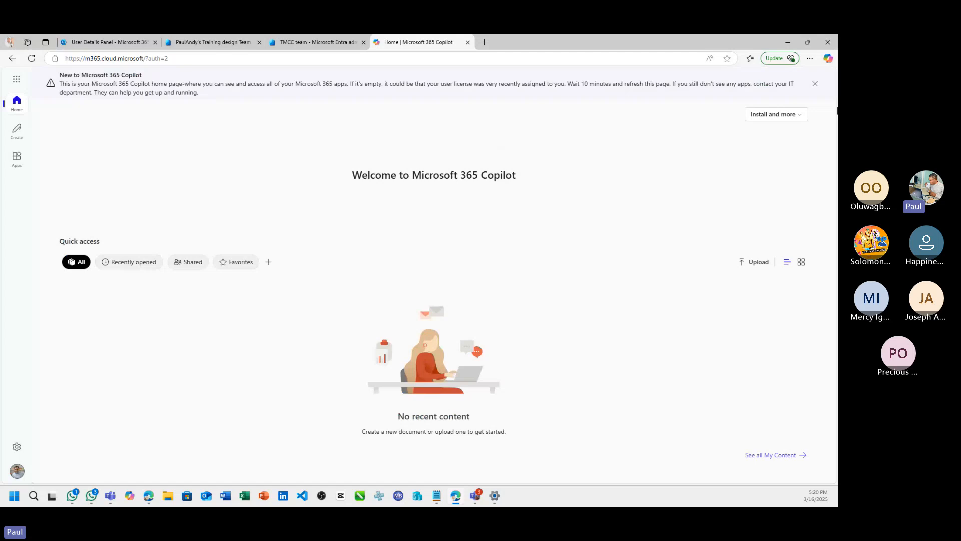
click(815, 84)
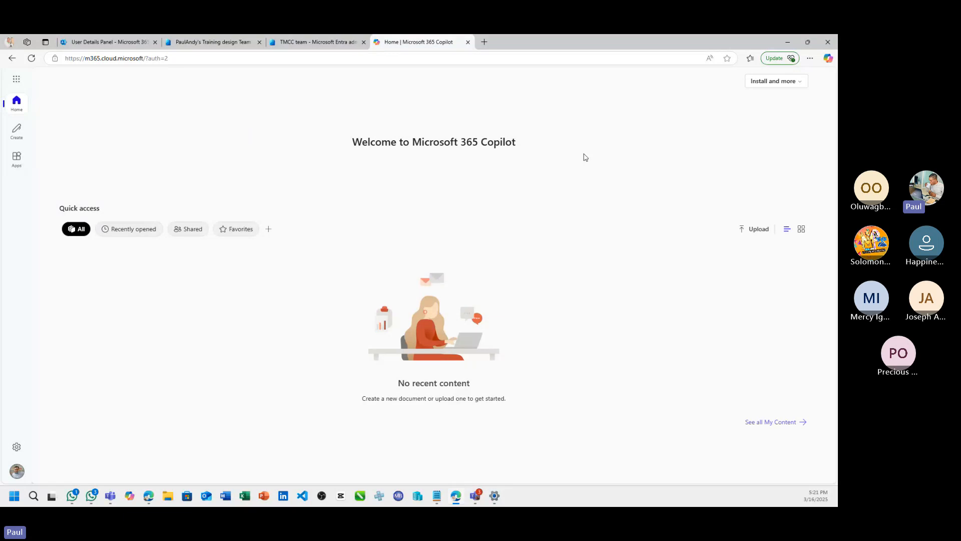
click(797, 87)
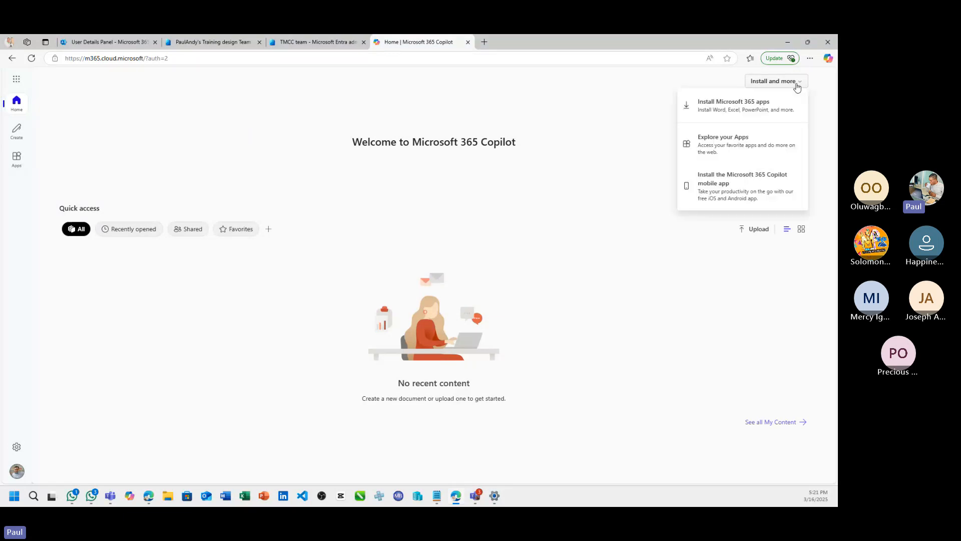
click(15, 164)
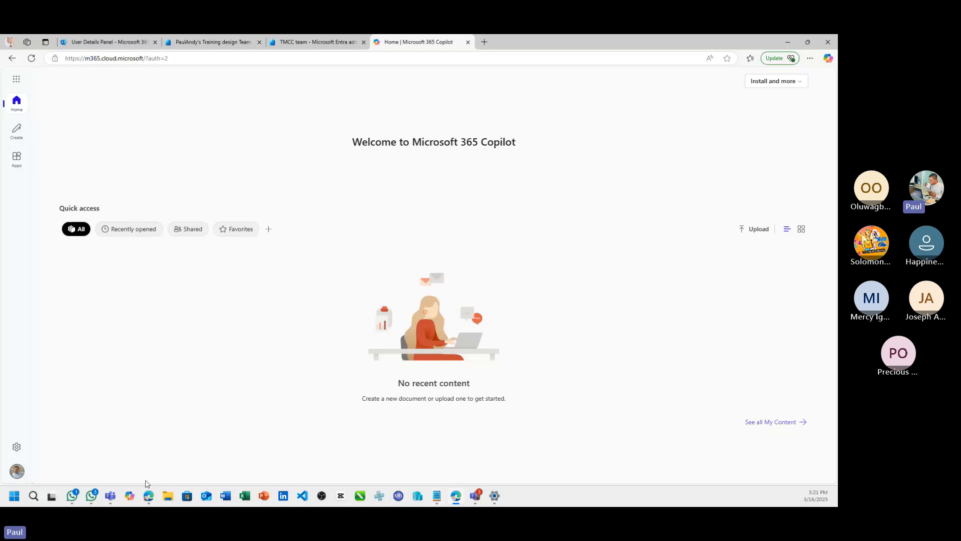
Step: Return to the admin center window and open Teams & groups > Active teams & groups
mouse_move(148, 494)
mouse_move(141, 472)
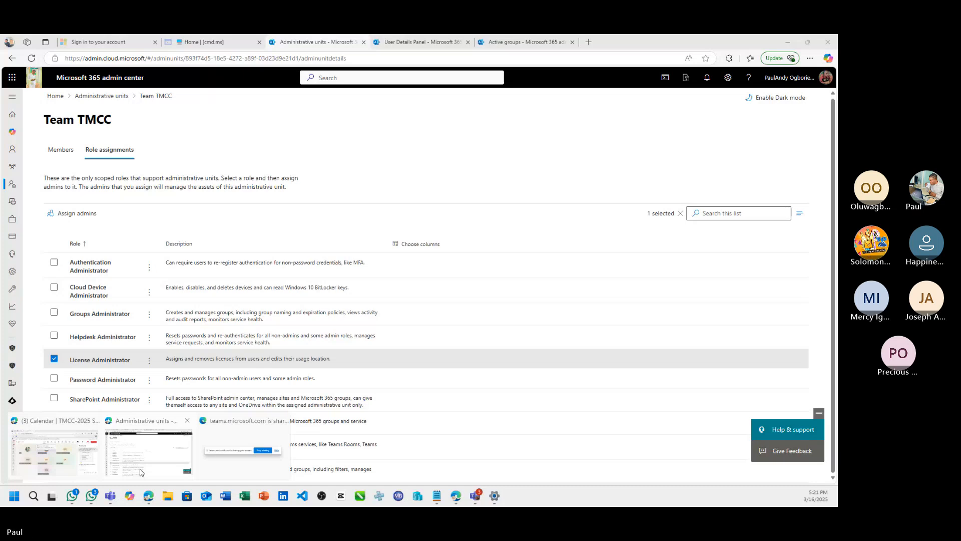
click(141, 471)
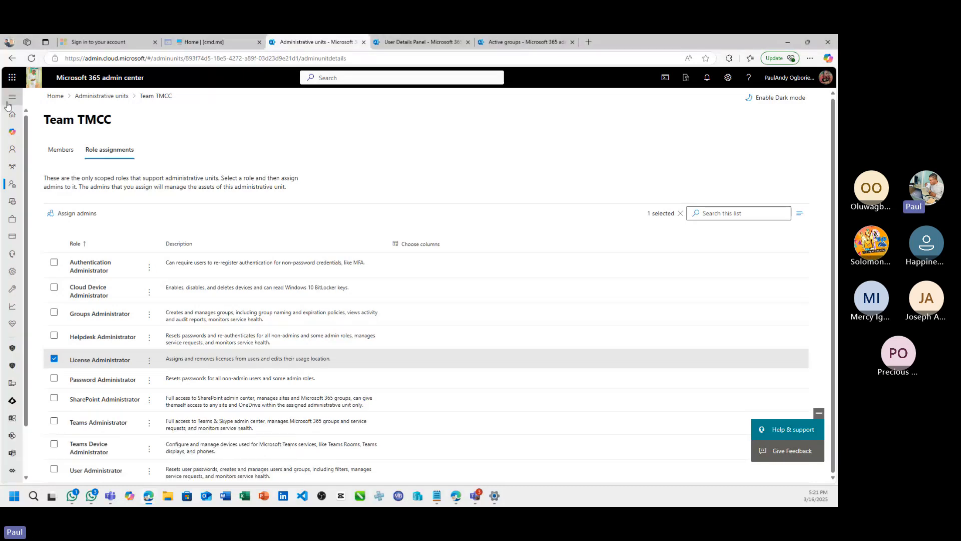
click(55, 96)
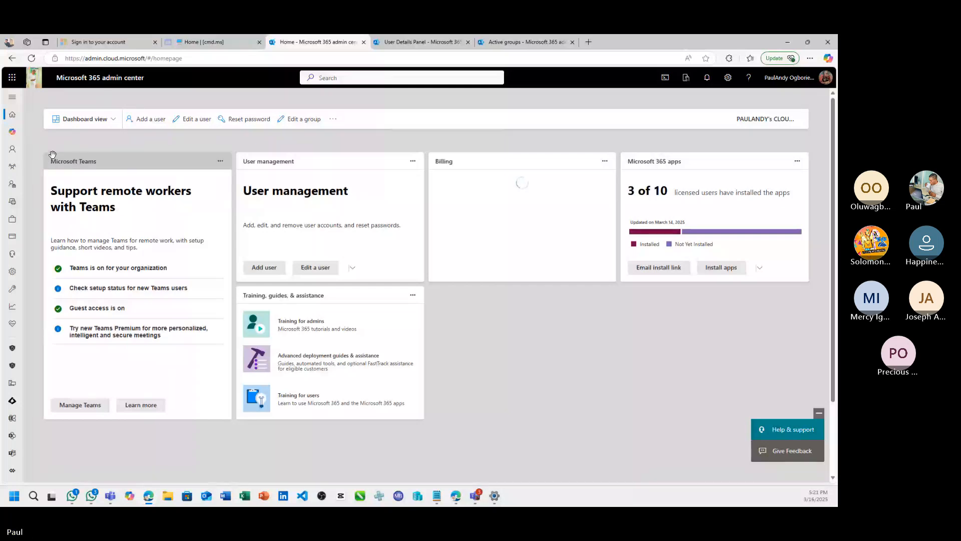
click(12, 96)
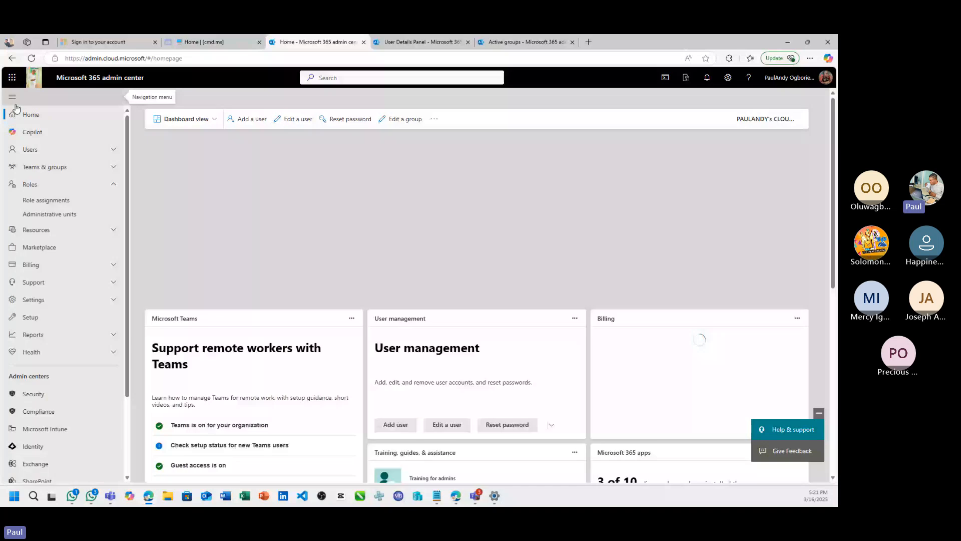
click(113, 167)
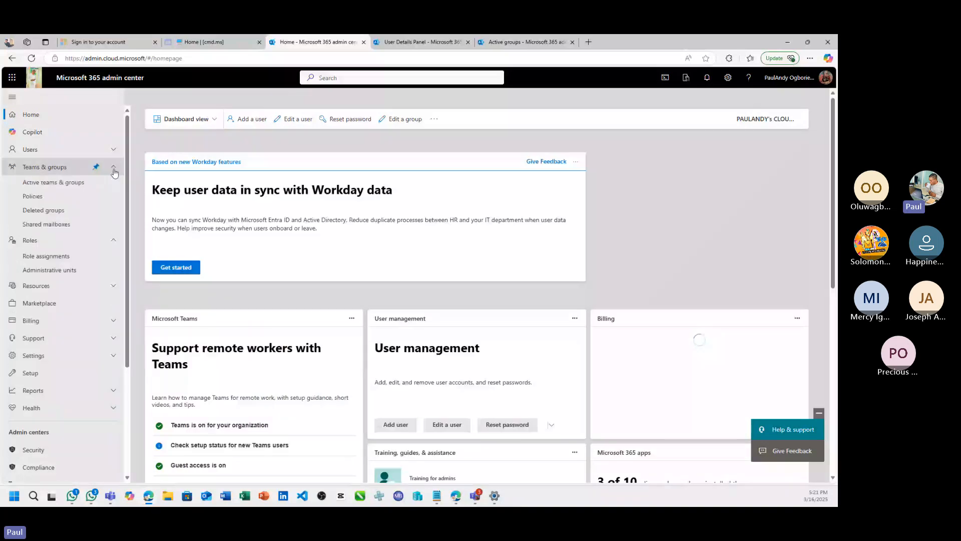
click(75, 184)
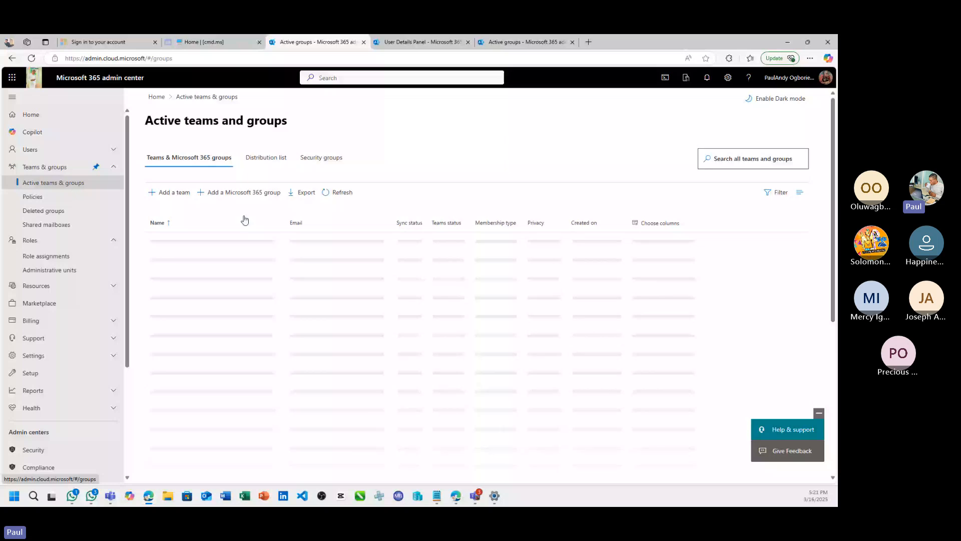
Step: Open the TMCC team group's details and choose to add Microsoft Teams to it
scroll(238, 277, down, 1)
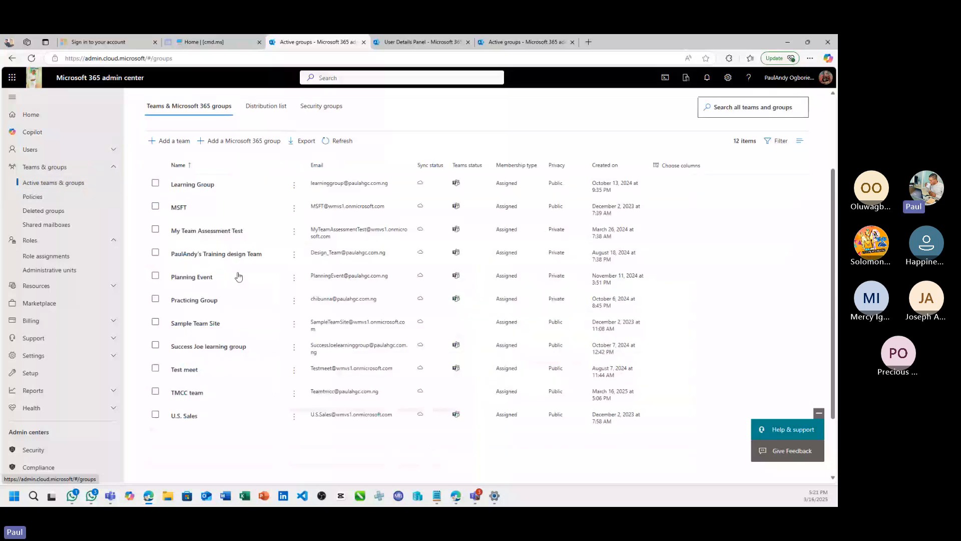
scroll(239, 276, down, 2)
click(189, 310)
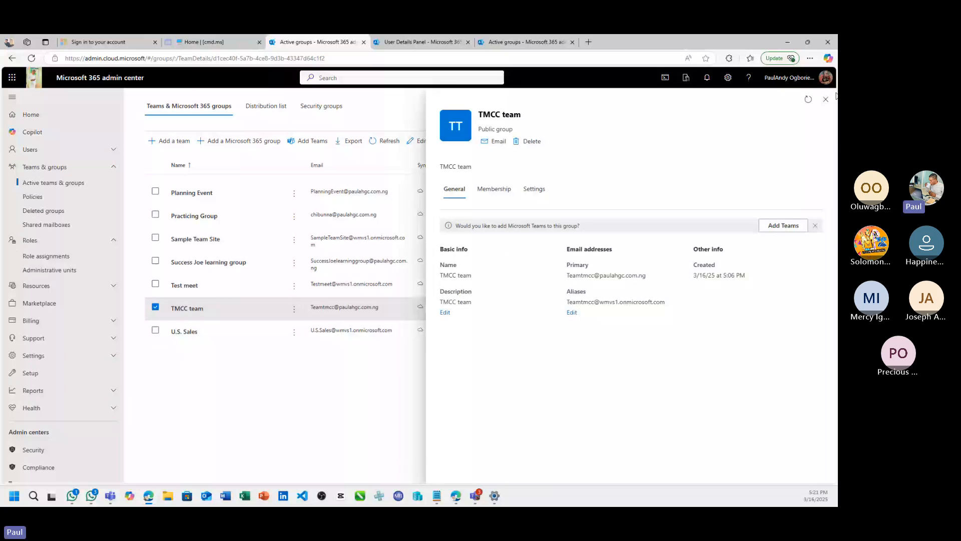
click(826, 99)
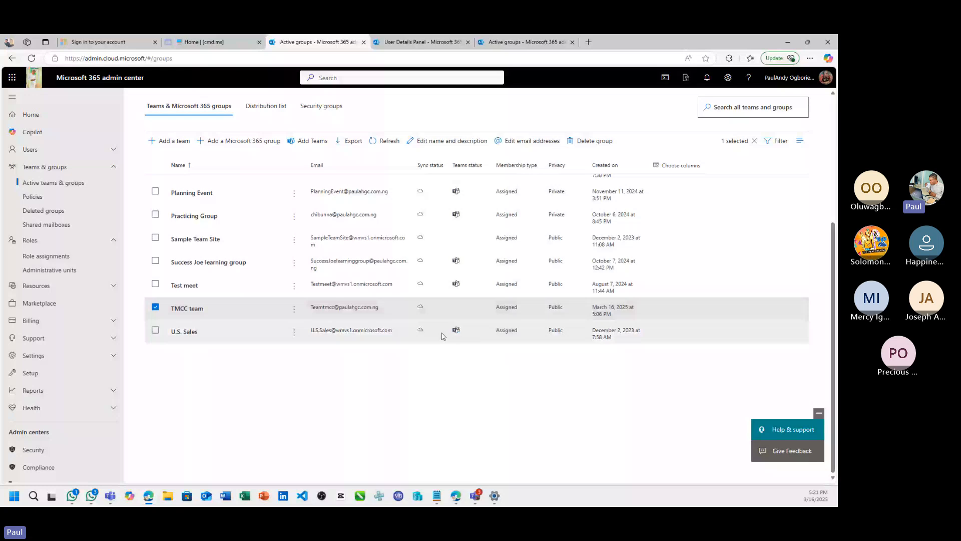
click(190, 309)
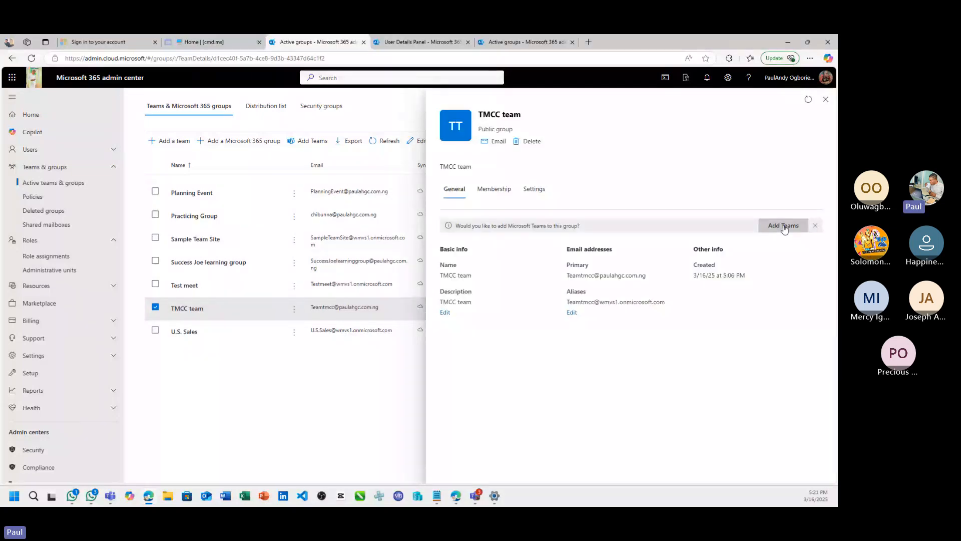
click(784, 229)
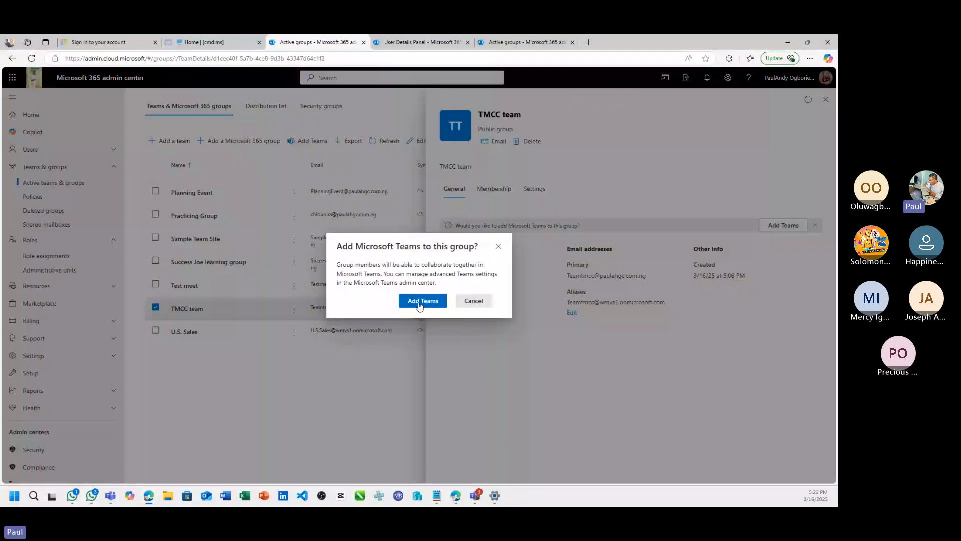
Step: Confirm adding Microsoft Teams to TMCC team, then close its details panel
click(419, 303)
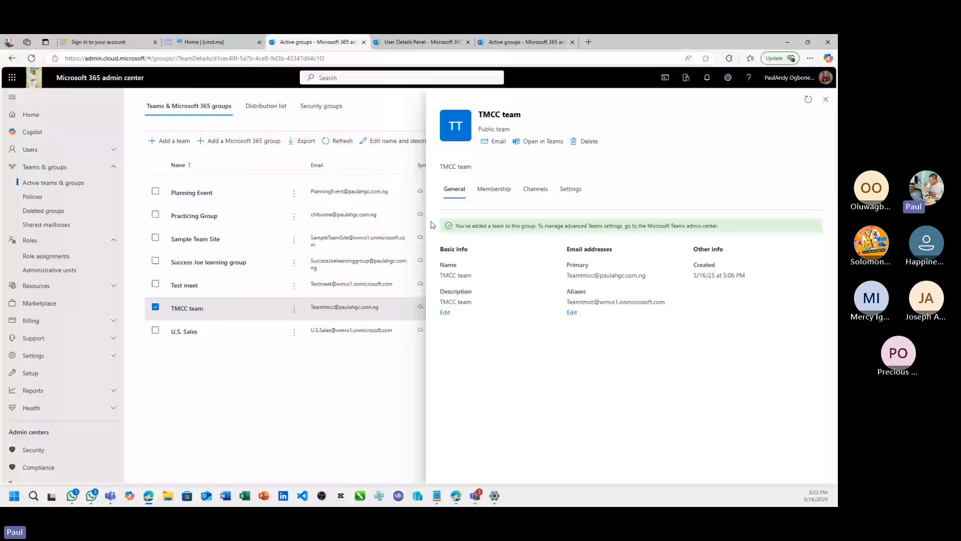
click(825, 100)
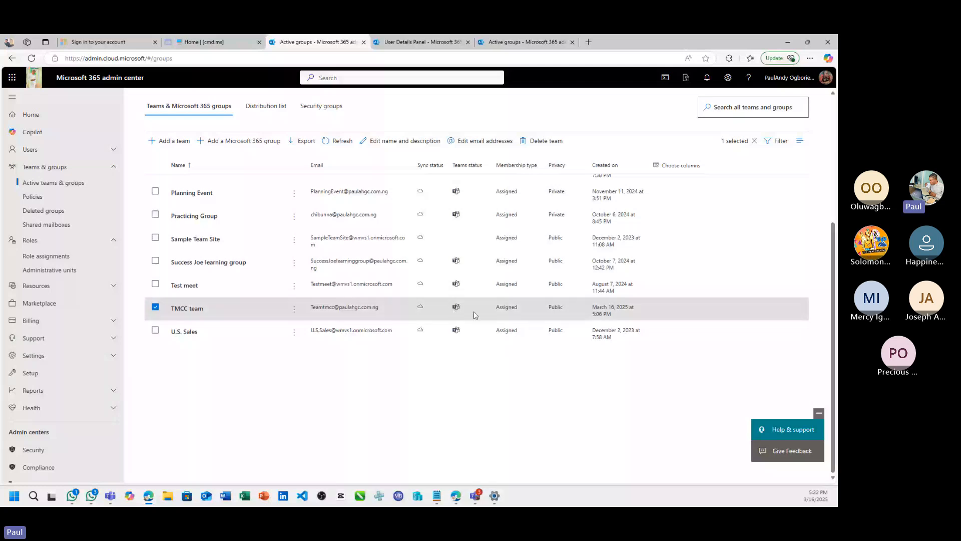
Step: Collapse the Users section, expand Roles, and open the Administrative units page
click(30, 149)
click(39, 165)
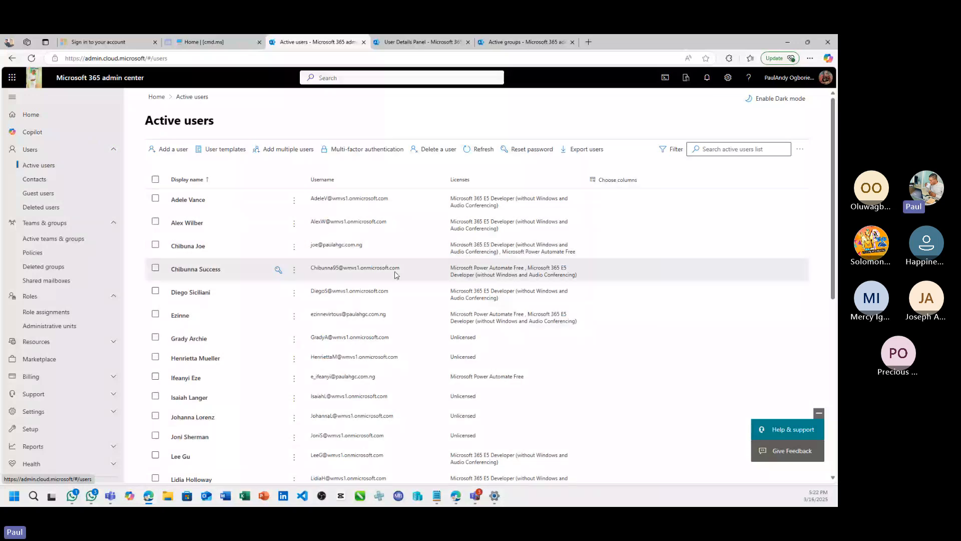
scroll(300, 266, down, 1)
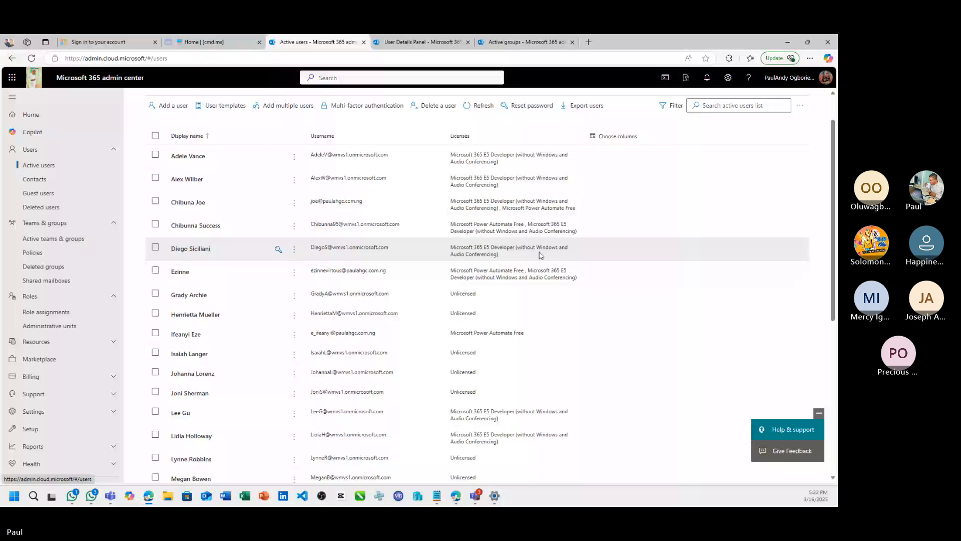
scroll(470, 244, up, 1)
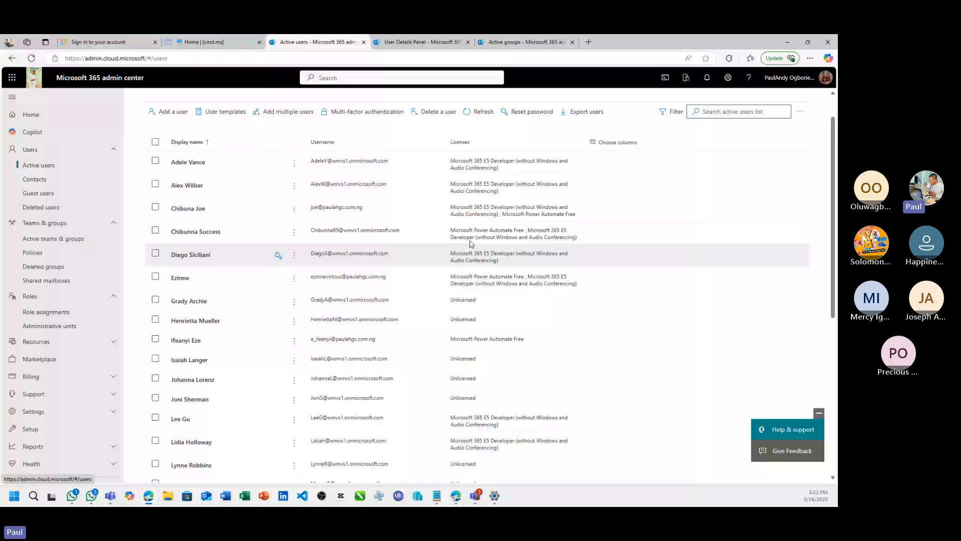
scroll(470, 244, up, 2)
click(112, 150)
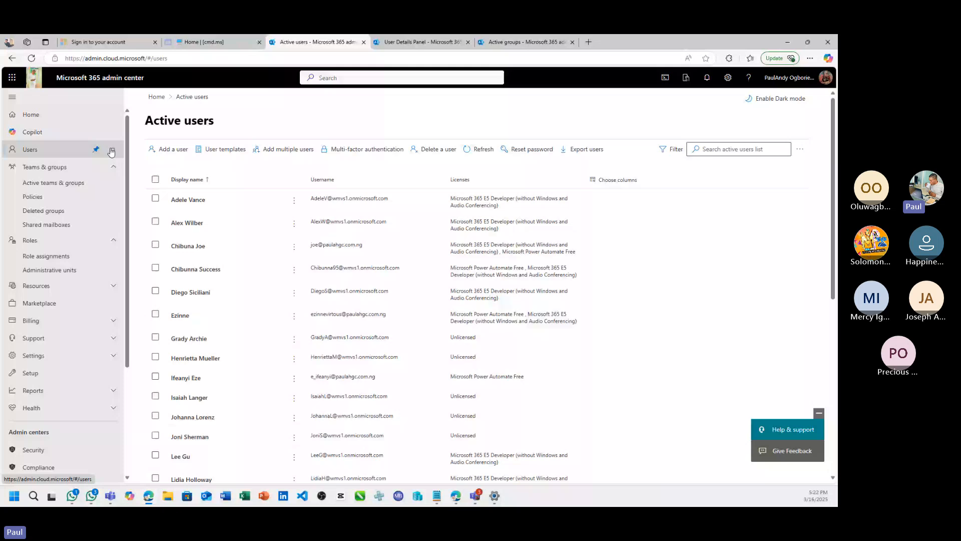
click(114, 241)
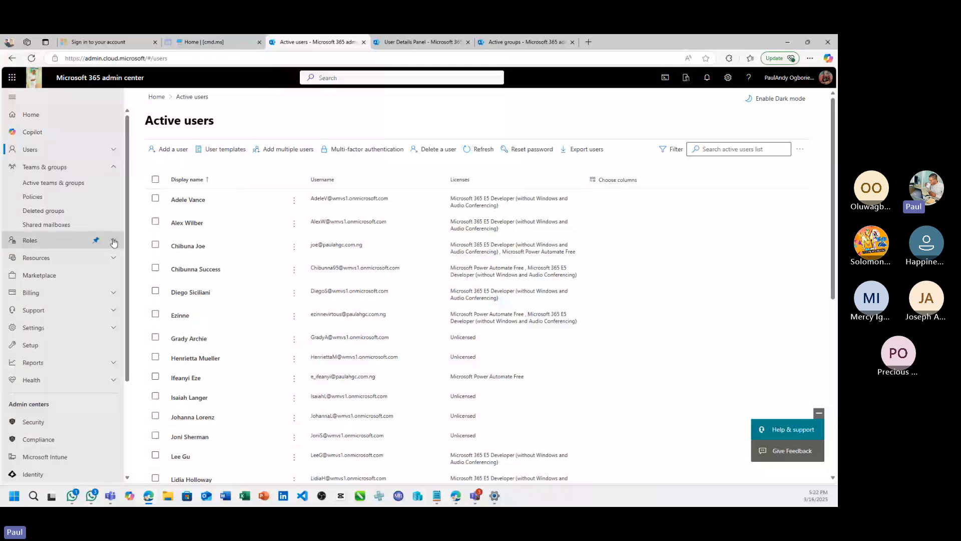
click(113, 243)
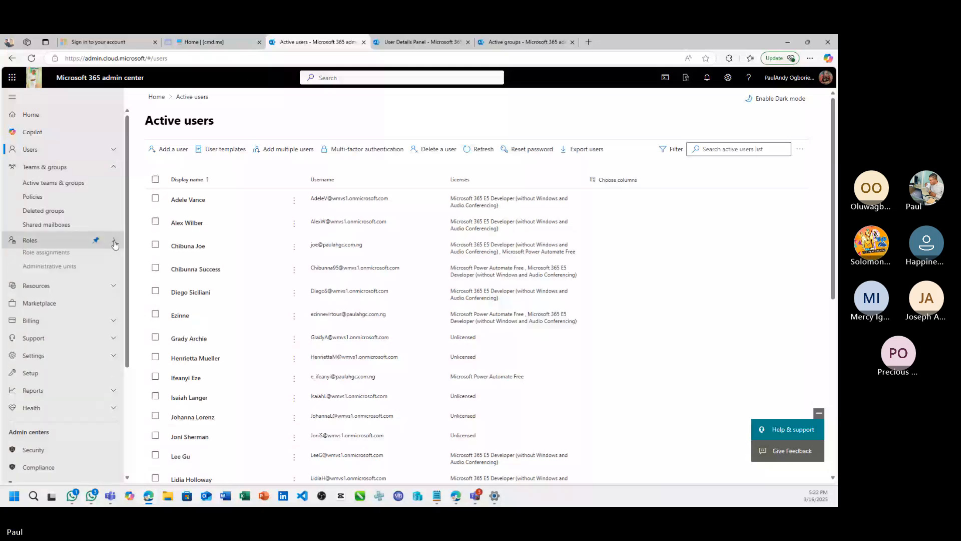
click(49, 266)
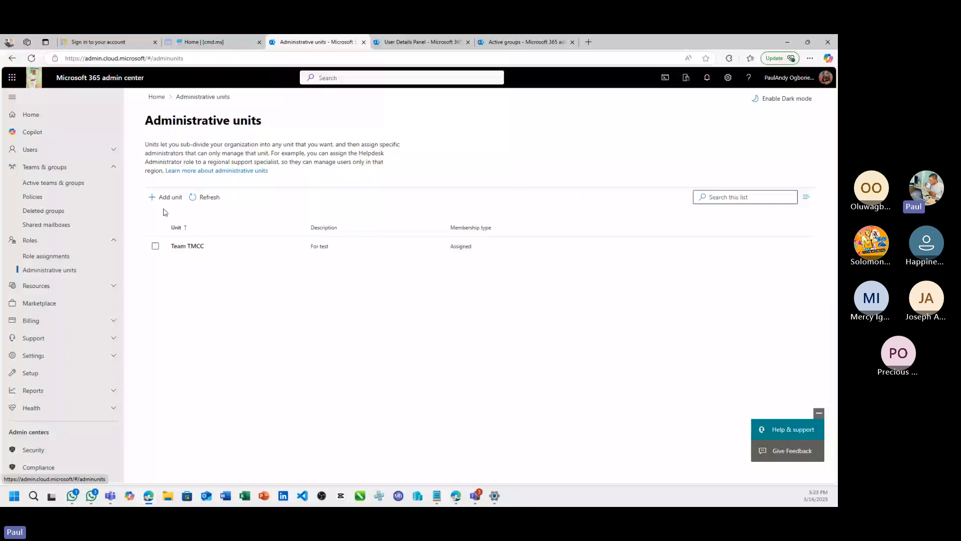
Step: Select the Team TMCC unit, check the signed-in accounts menu, then switch to the other Edge window
click(167, 246)
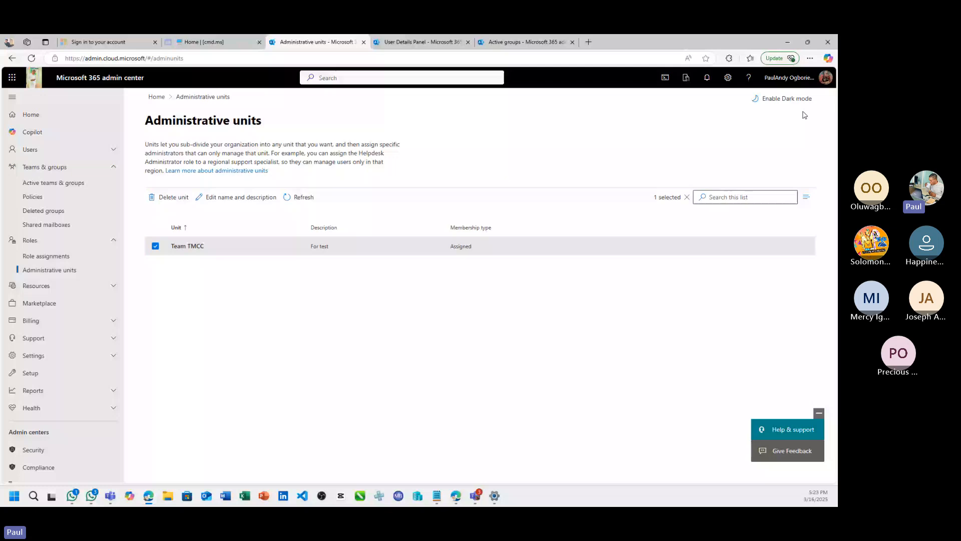
click(826, 79)
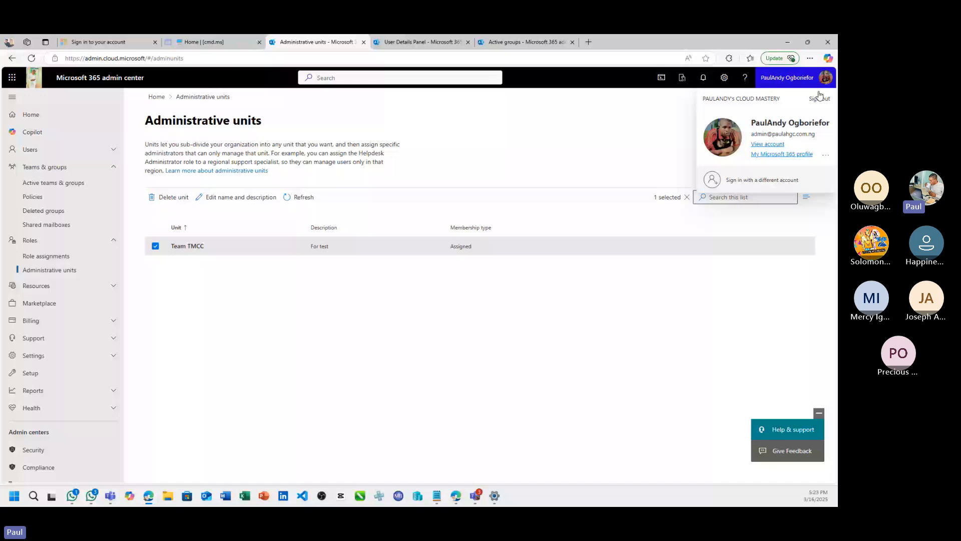
click(825, 82)
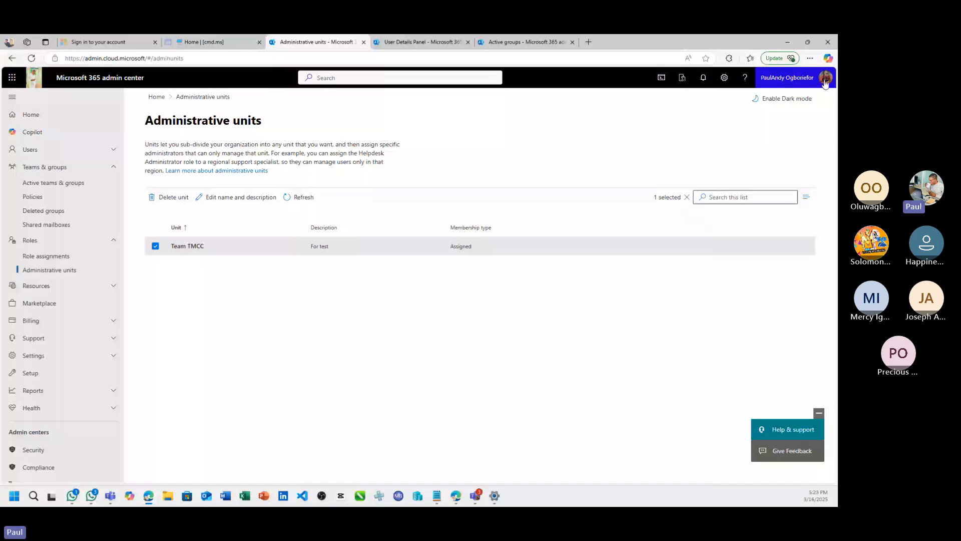
click(826, 80)
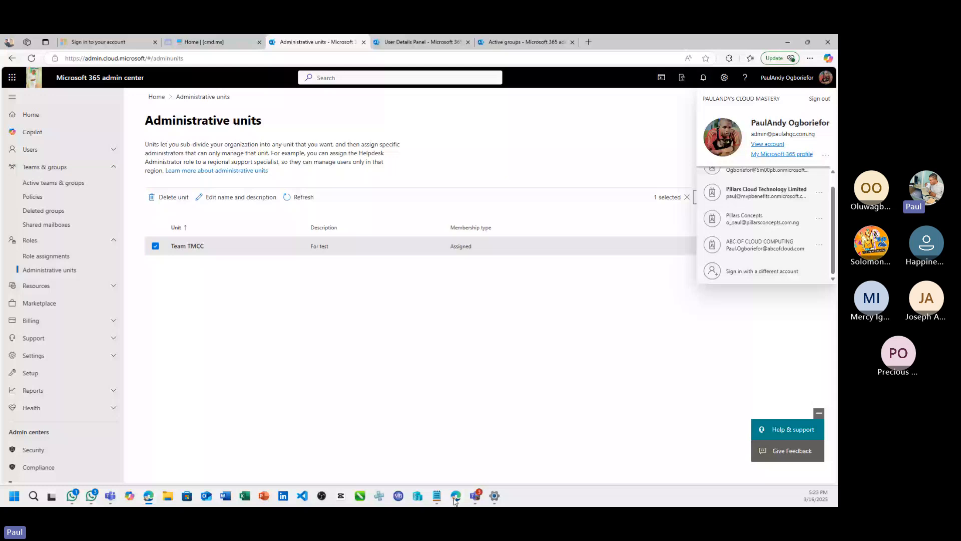
click(454, 502)
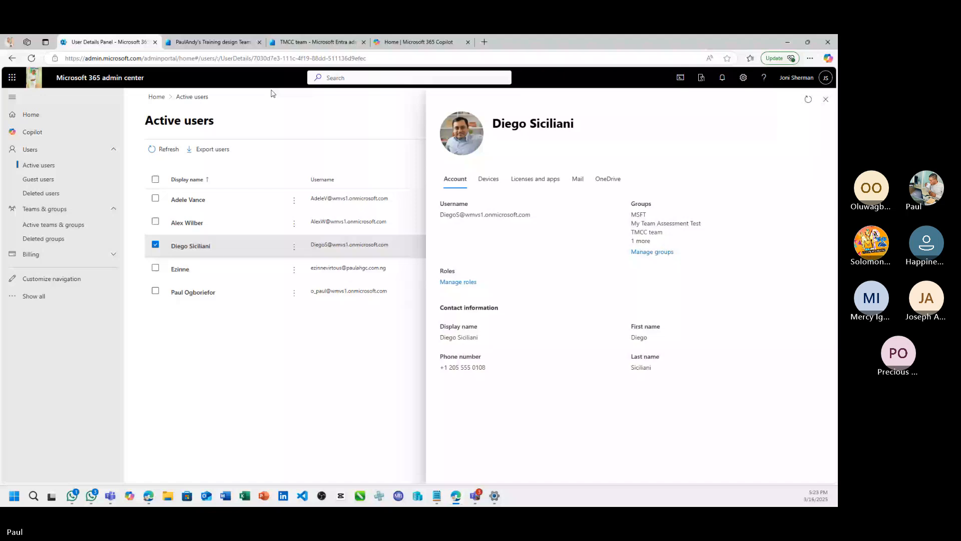
Step: Reload the second window, view the saved sign-in accounts, and sign out of the admin account
click(31, 58)
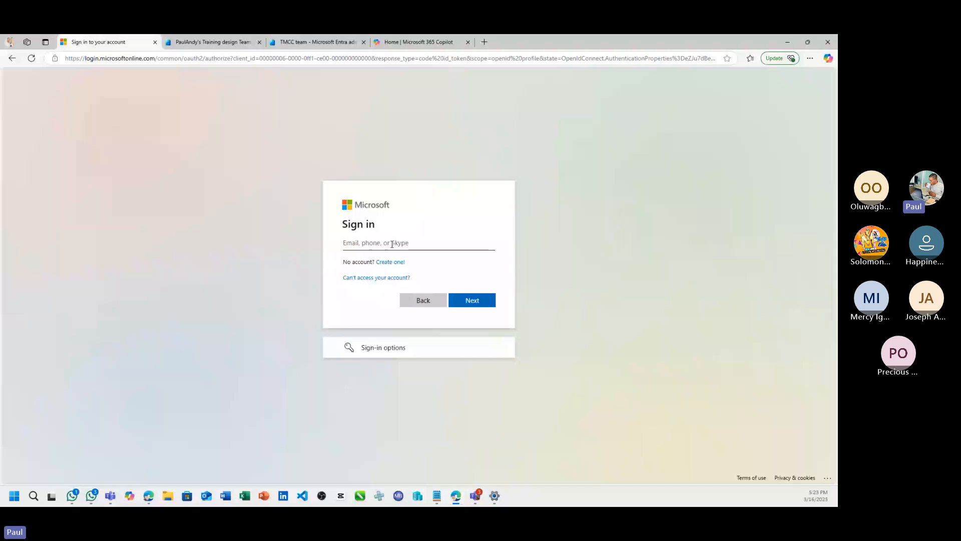
click(392, 244)
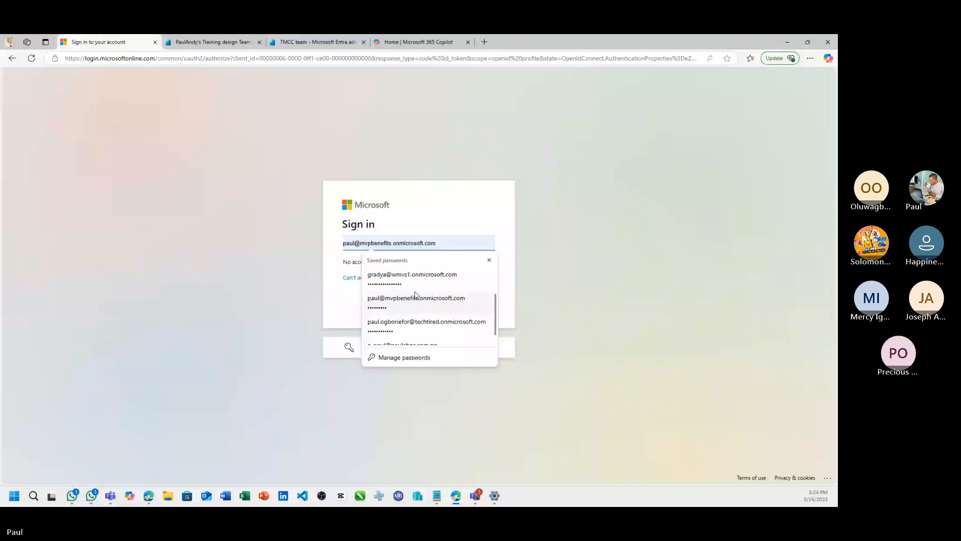
scroll(411, 320, down, 1)
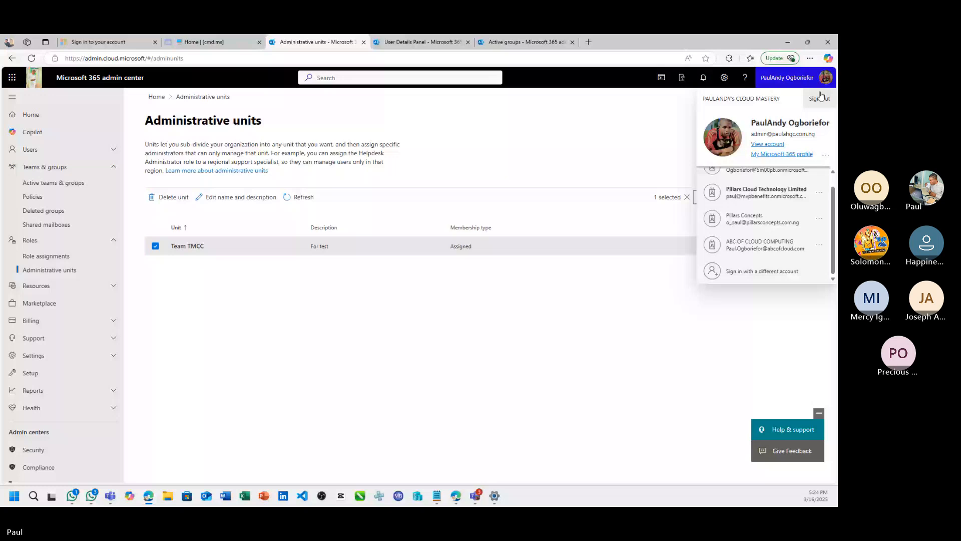
click(820, 98)
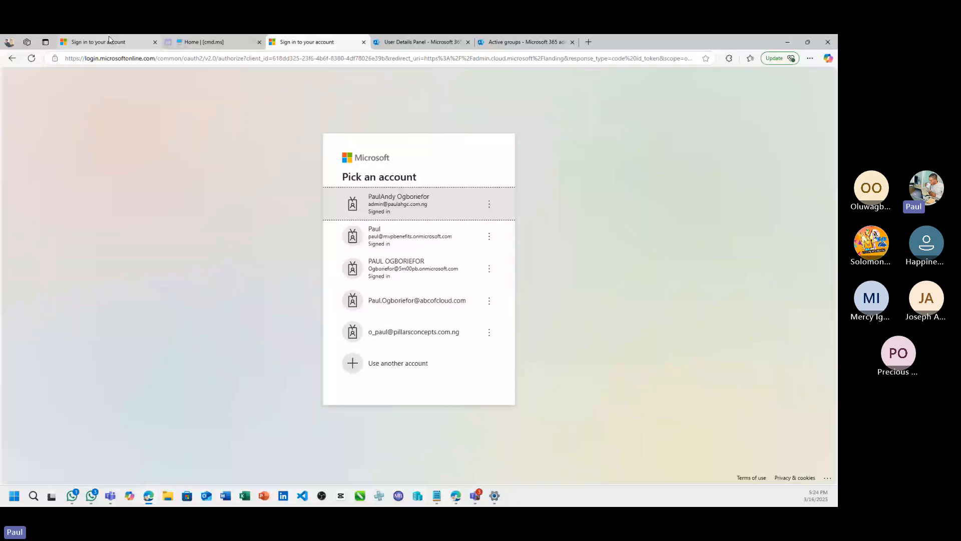
Step: Open the user's details from Active users, select their alias address, and go back to the sign-in tab
click(45, 167)
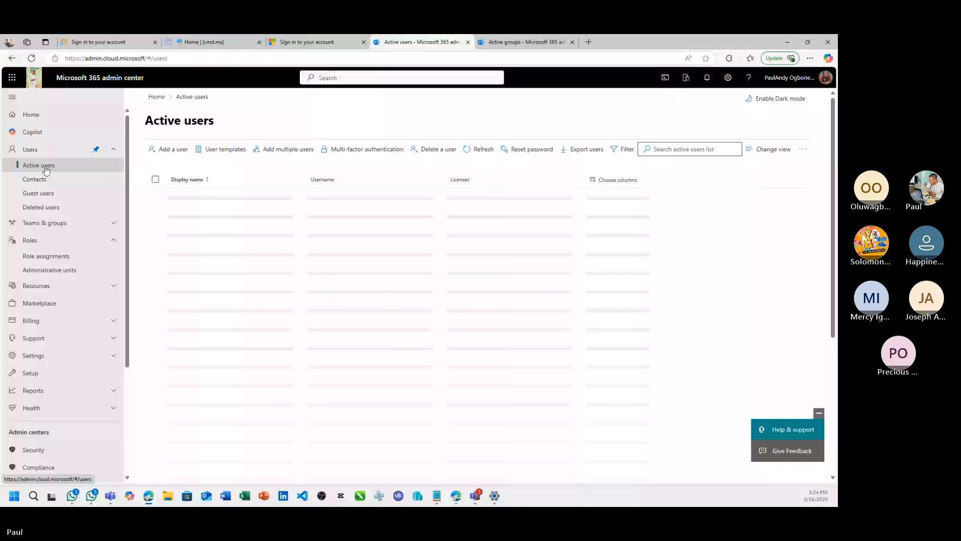
scroll(340, 300, down, 10)
click(339, 411)
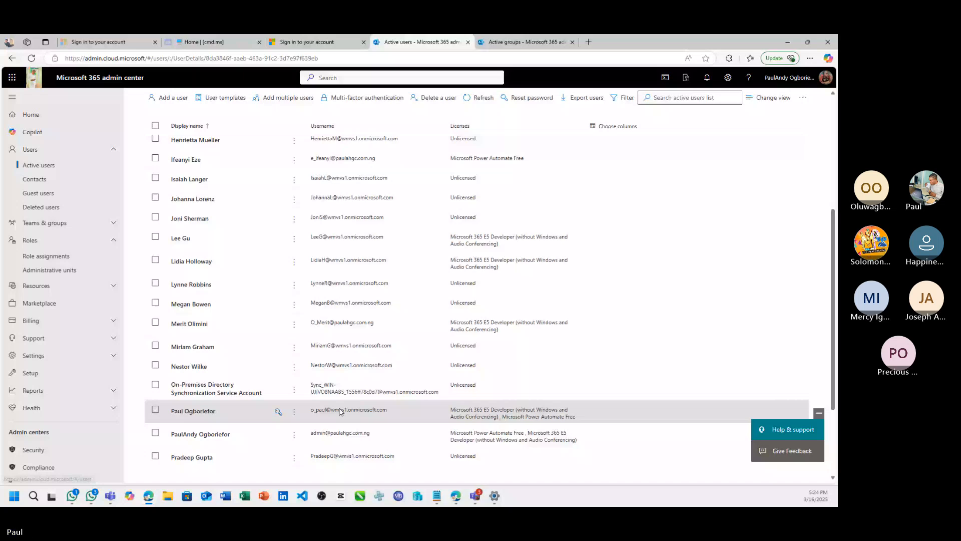
click(340, 411)
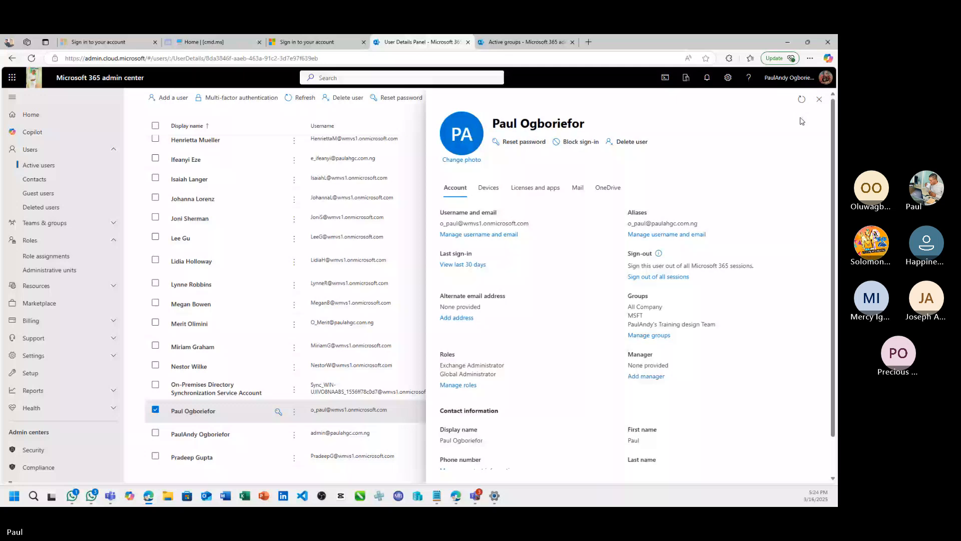
drag(628, 223, 685, 223)
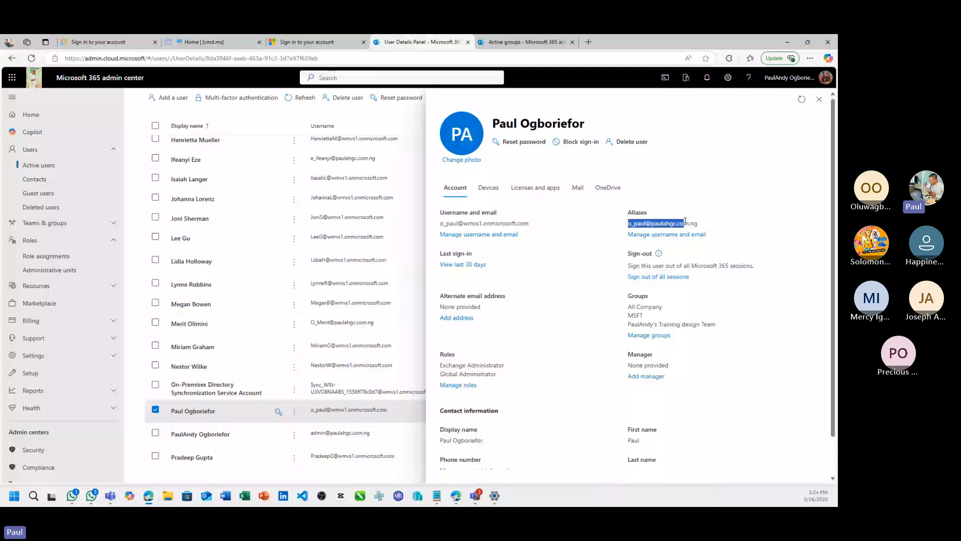
drag(685, 224, 697, 223)
key(ctrl+c)
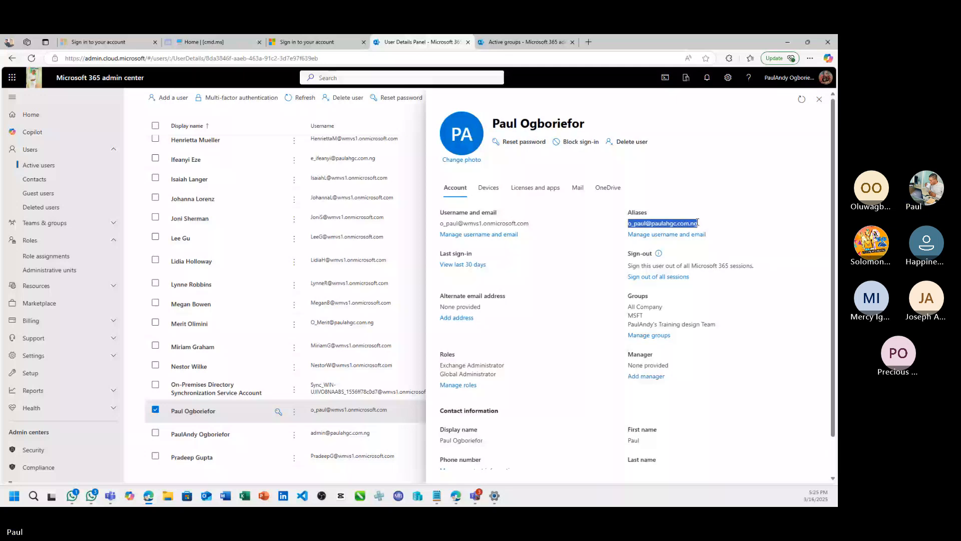
click(312, 42)
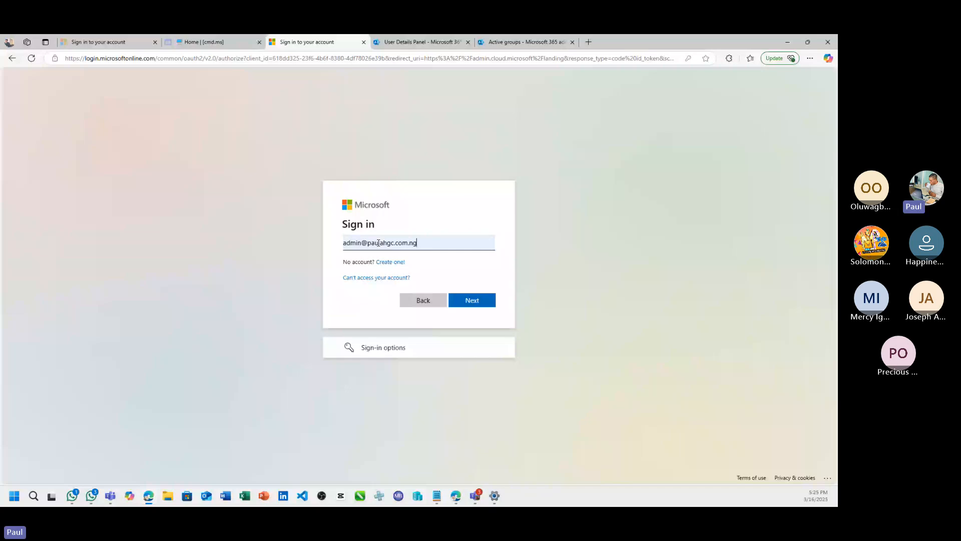
Step: Paste the alias as the sign-in username, then switch back through Active groups to the user's details
key(ctrl+a)
key(ctrl+v)
click(469, 303)
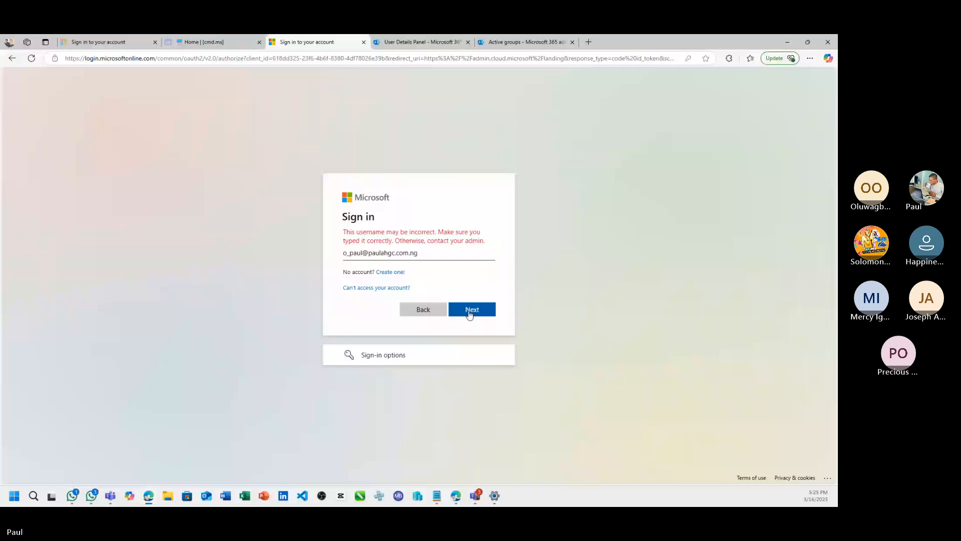
click(511, 42)
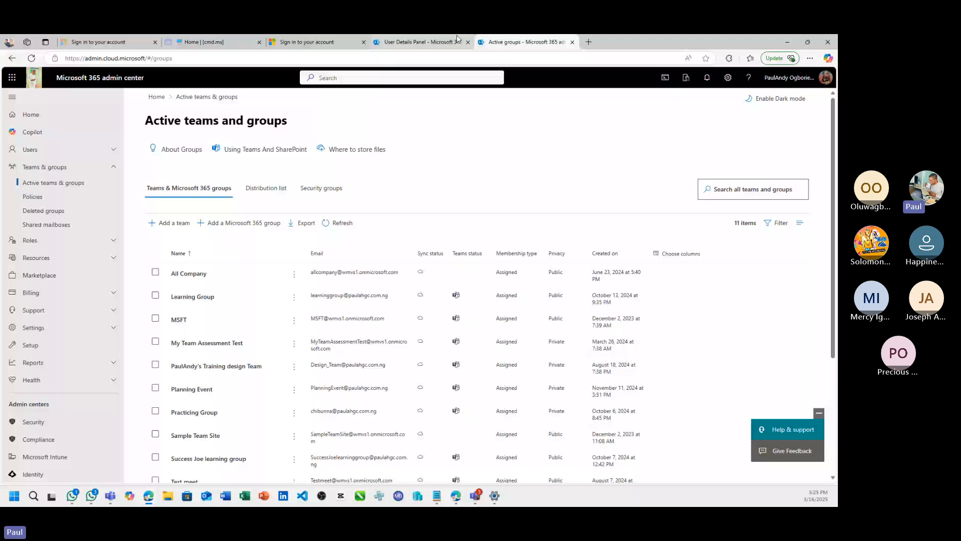
click(456, 40)
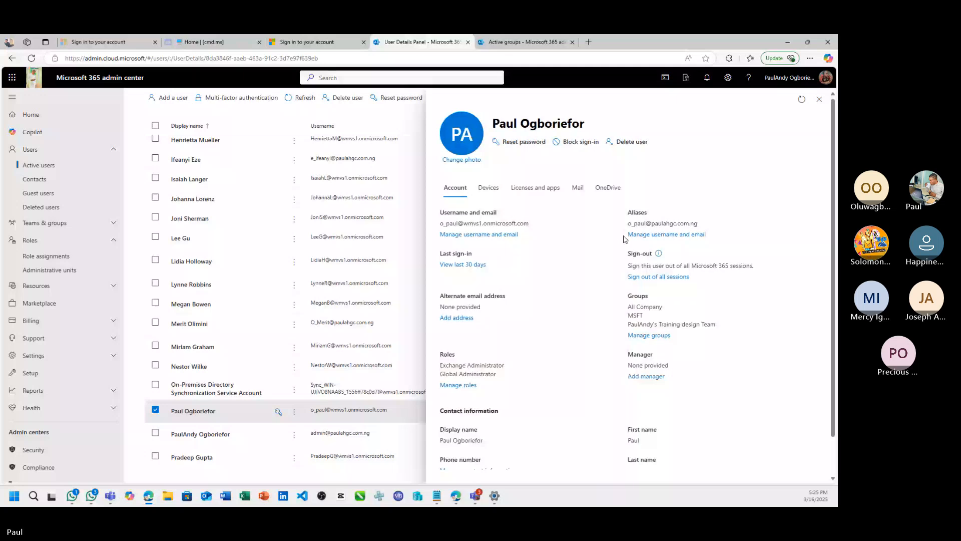
Step: Copy the user's primary username into the sign-in page and sign in with the saved password
drag(440, 223, 529, 226)
key(ctrl+c)
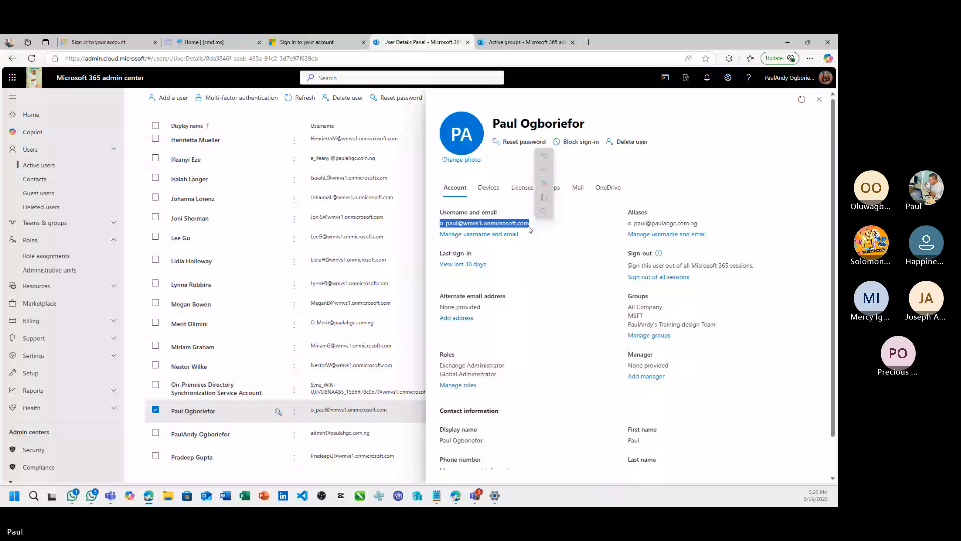
key(ctrl+shift+Tab)
key(ctrl+v)
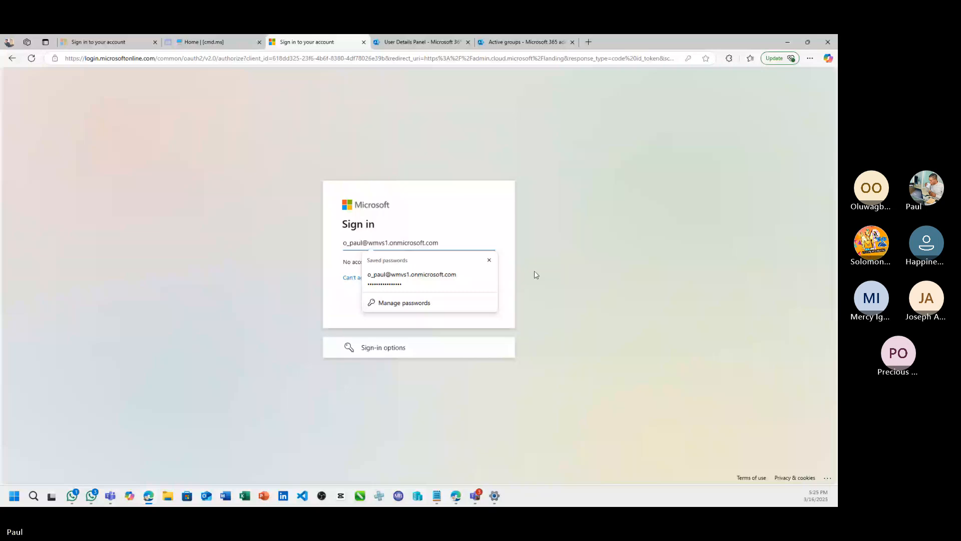
key(Return)
click(469, 318)
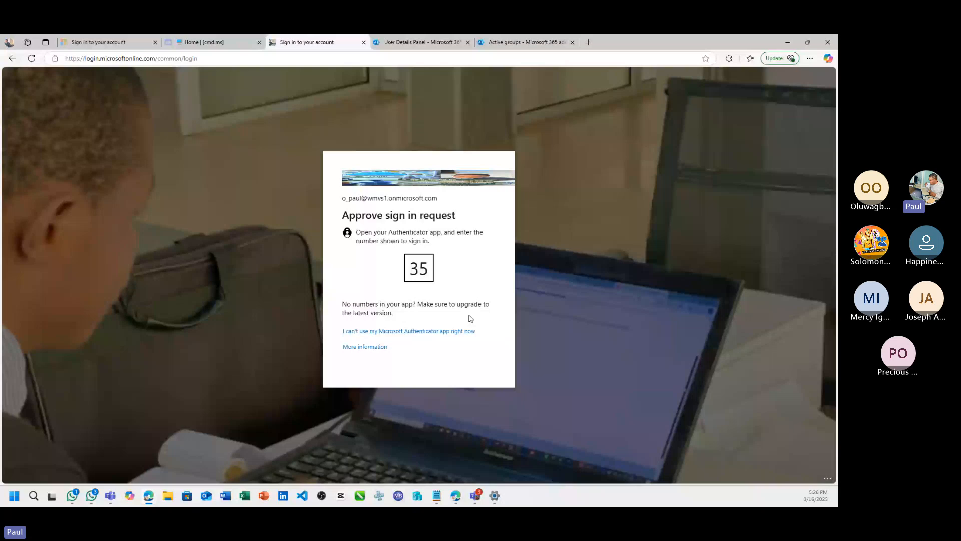
Step: Choose to verify with a code instead of Authenticator approval and enter the app's verification code
click(449, 261)
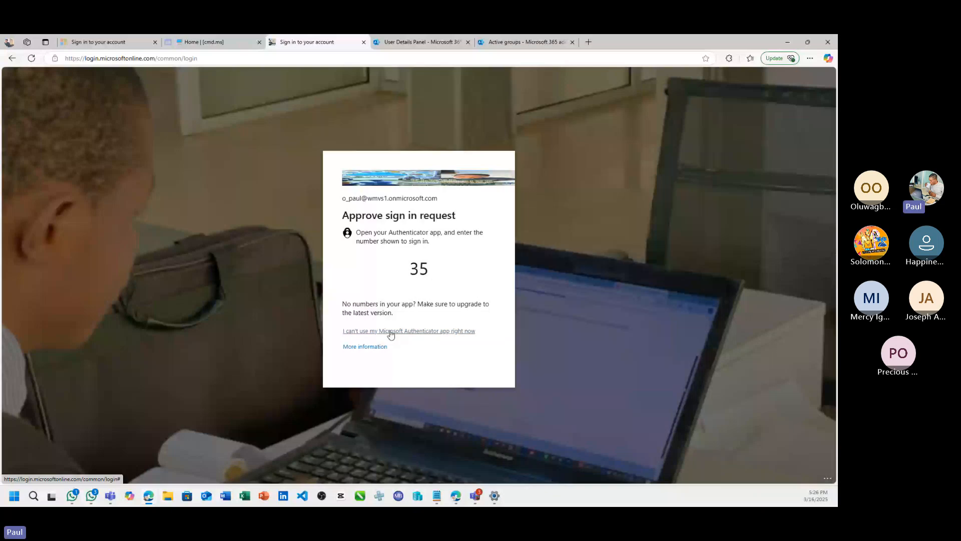
click(391, 331)
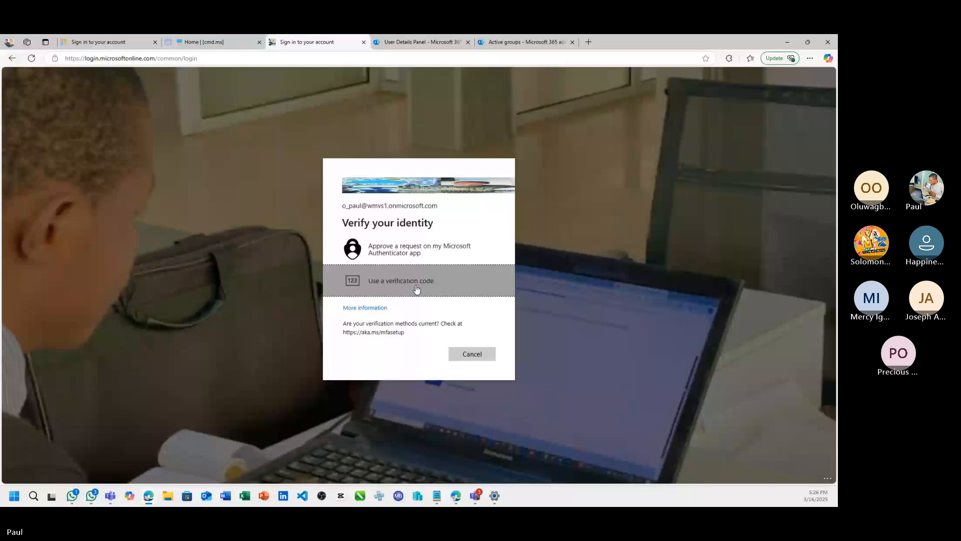
click(416, 289)
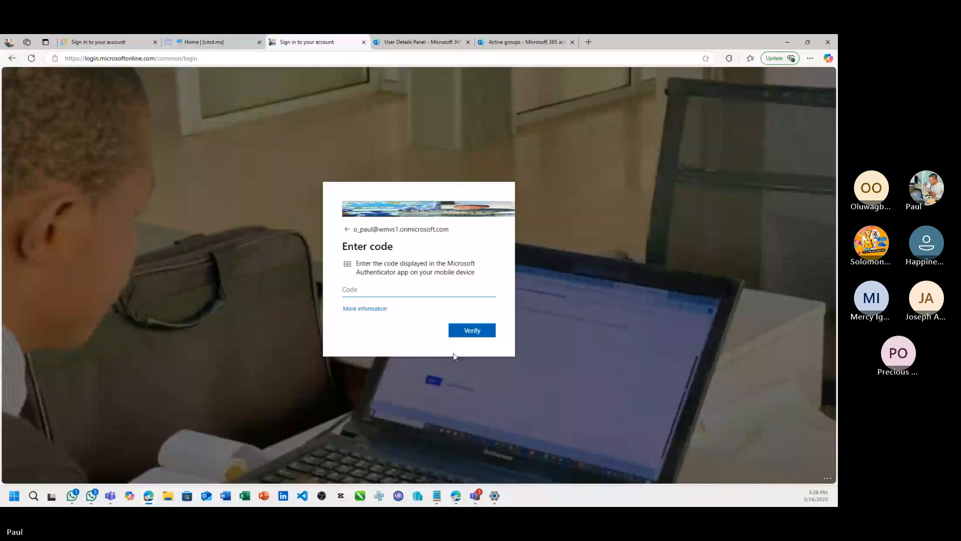
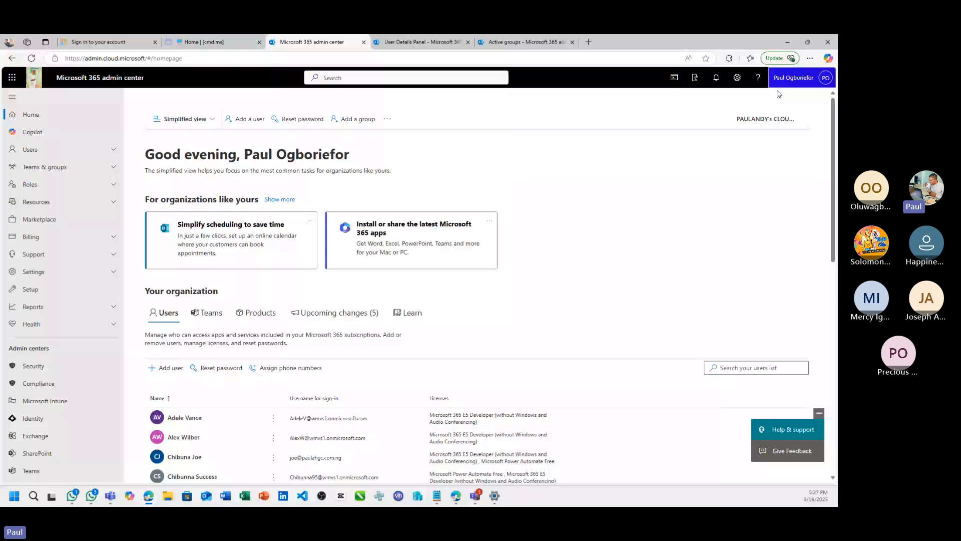
Step: Open the Team TMCC unit from Roles > Administrative units to view its members
click(30, 185)
click(68, 215)
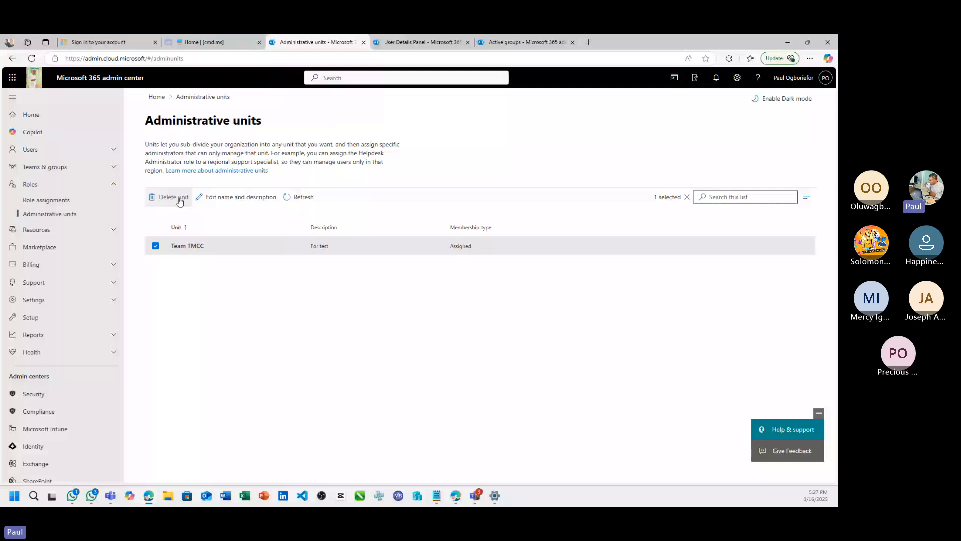
click(187, 246)
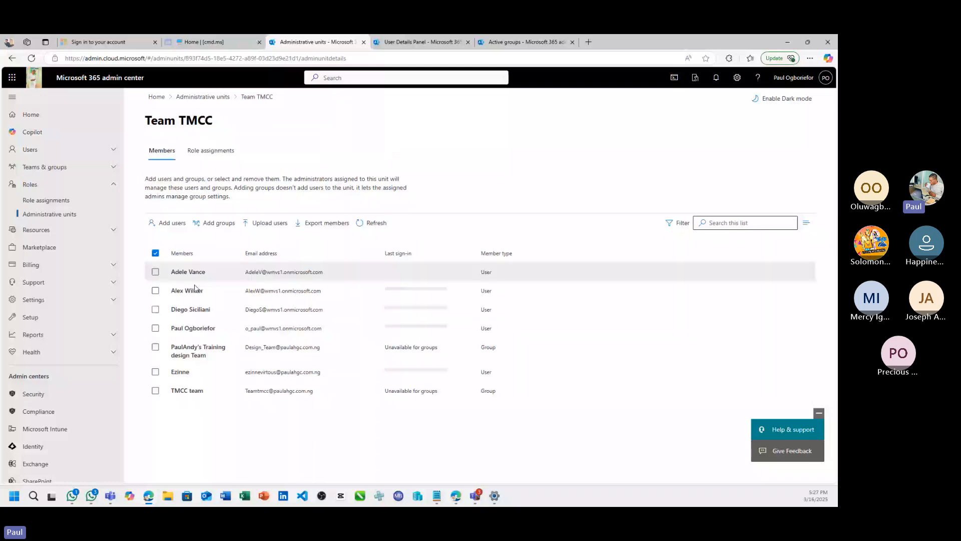
Step: Remove a test user and the Training design Team group from Team TMCC, then review signed-in accounts
click(155, 272)
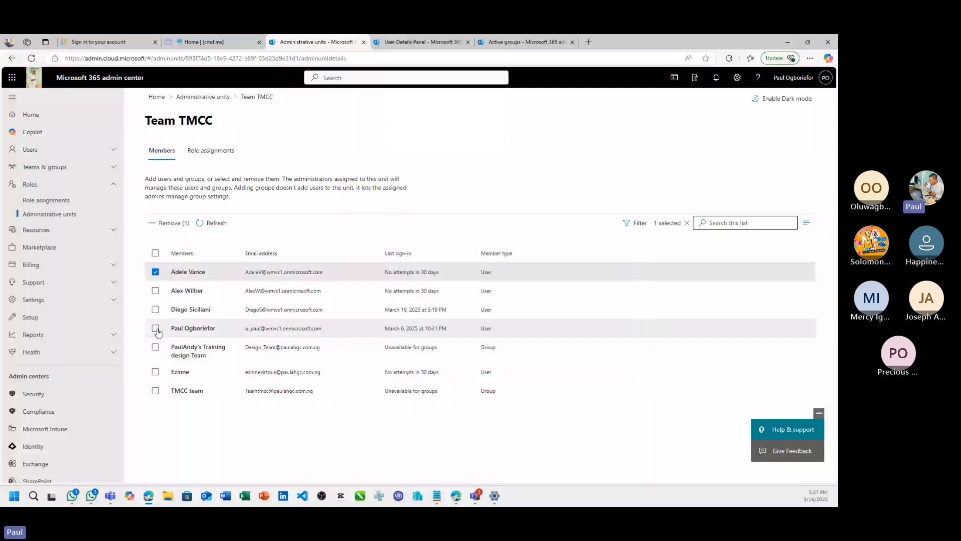
click(156, 329)
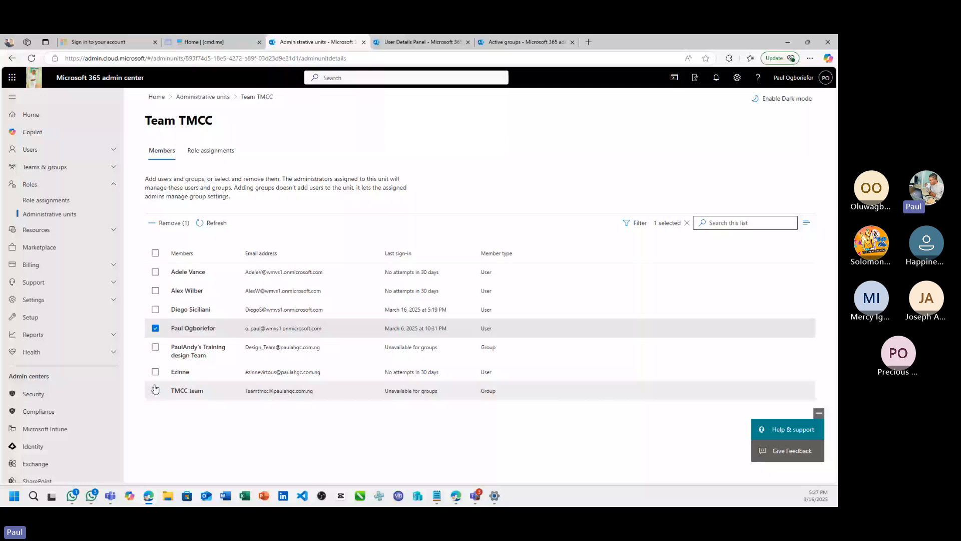
click(155, 347)
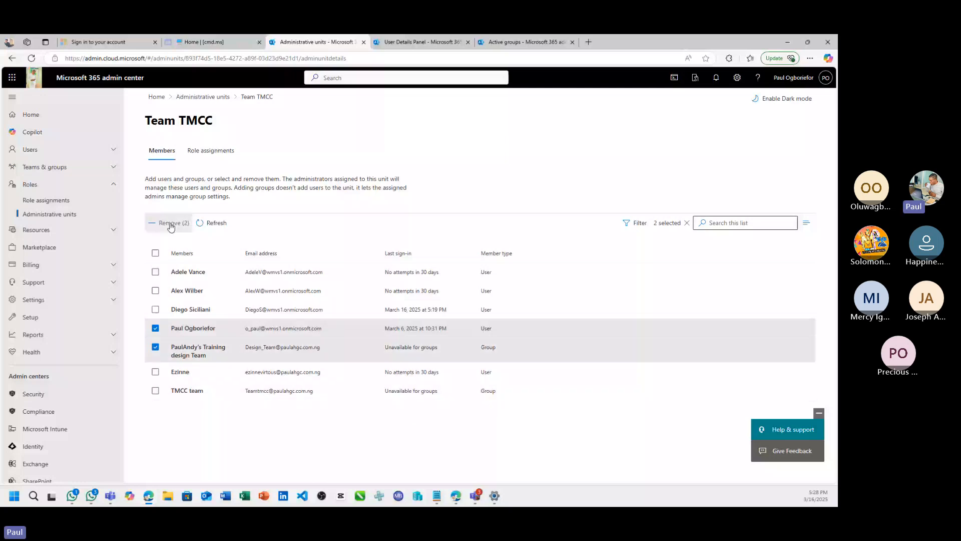
click(171, 225)
click(358, 302)
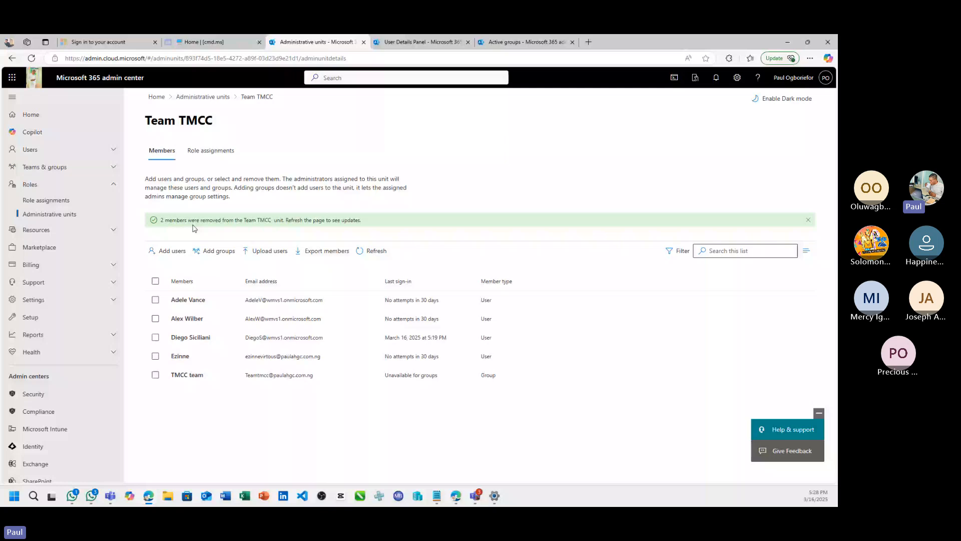
click(809, 220)
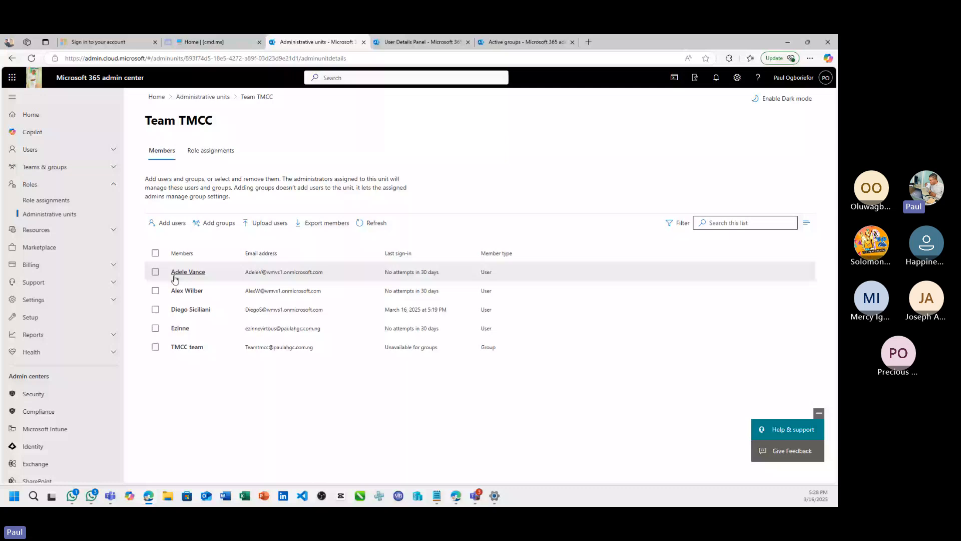
click(831, 80)
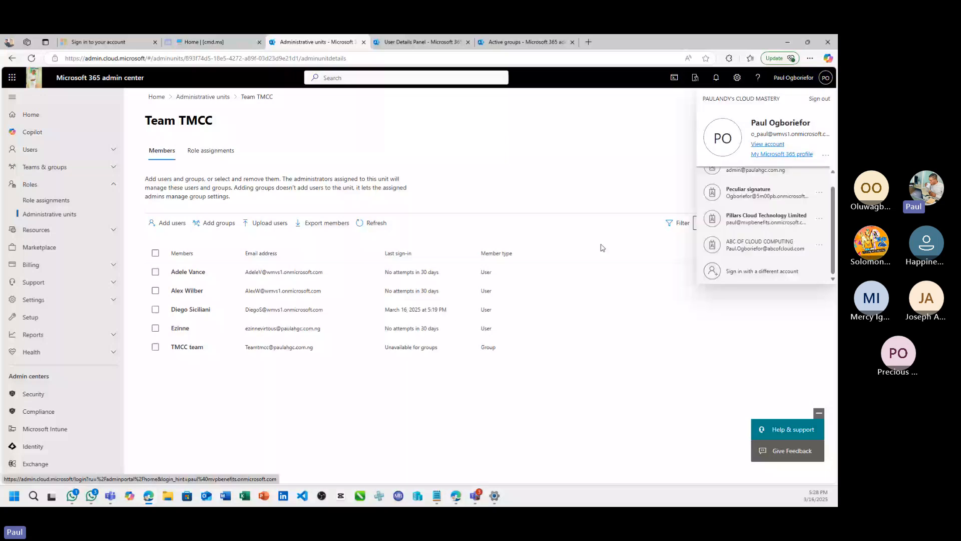
click(299, 199)
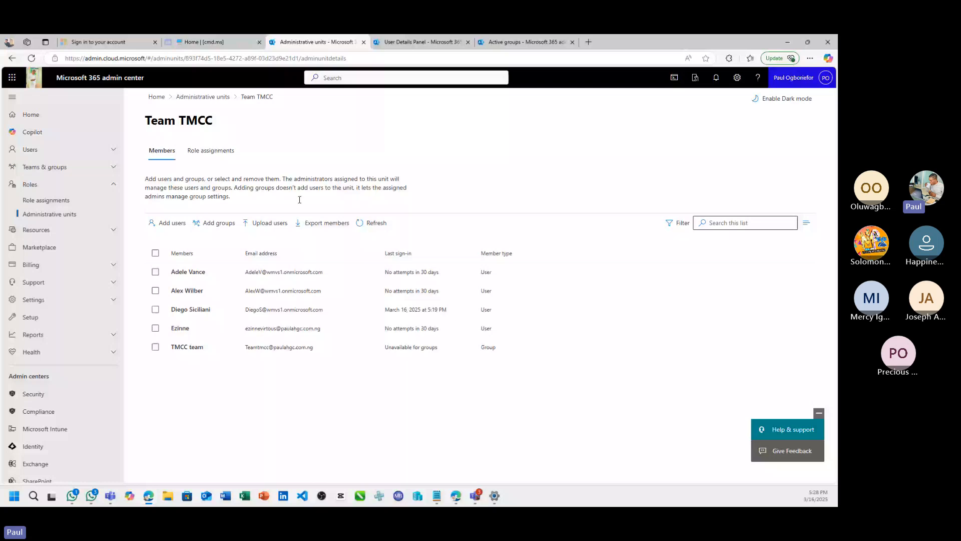
Step: Remove one more test user from Team TMCC and bring up that user's sign-in window
click(240, 314)
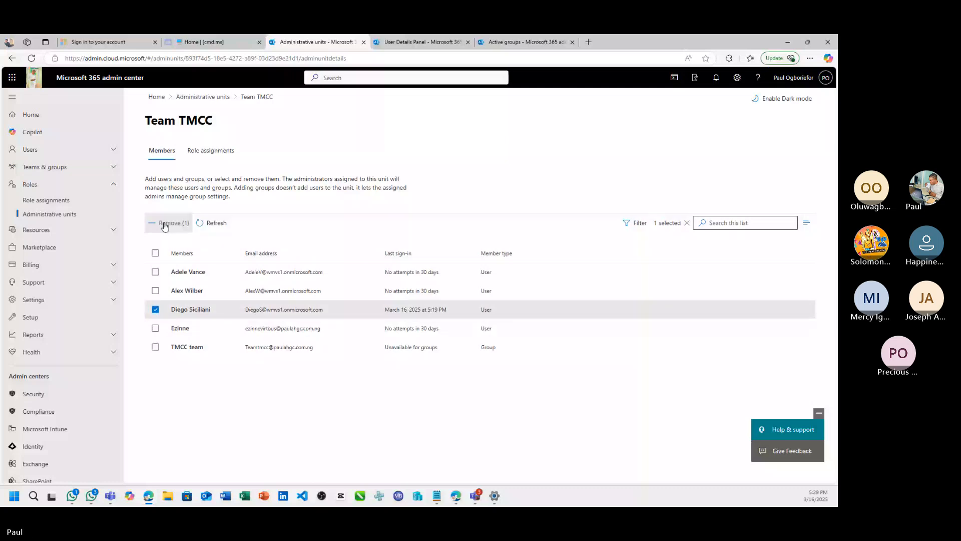
click(165, 227)
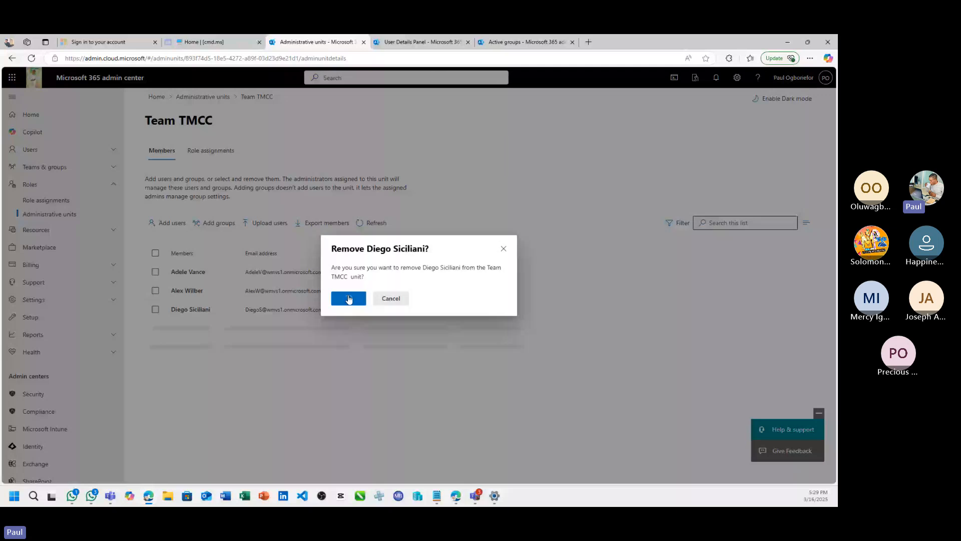
click(349, 299)
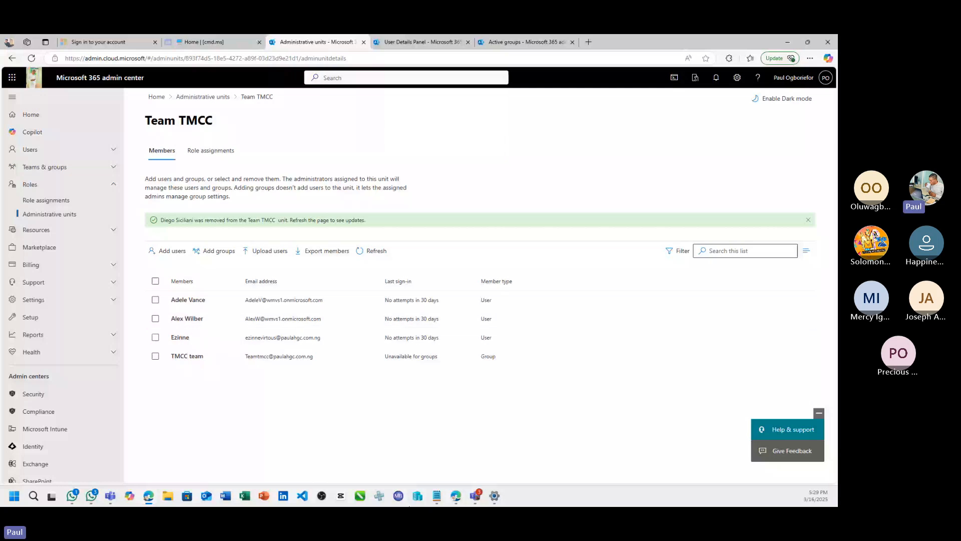
click(455, 495)
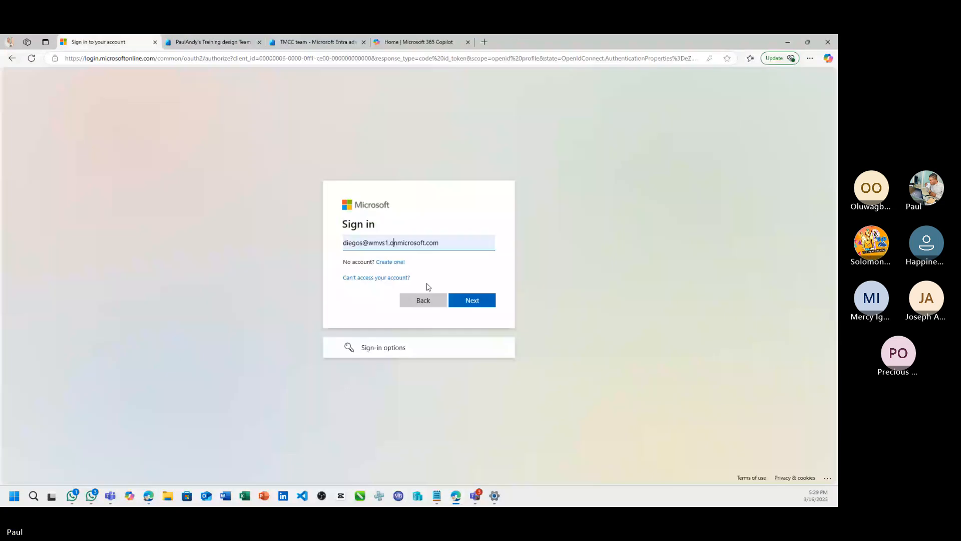
Step: Sign in as the removed user, highlight the missing-permission message, and return to the admin window
click(468, 302)
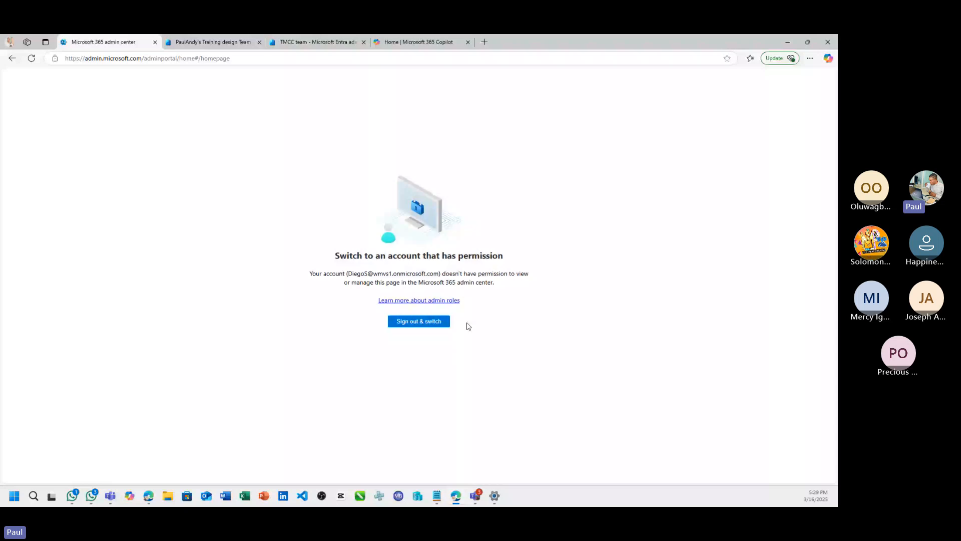
drag(468, 326, 391, 267)
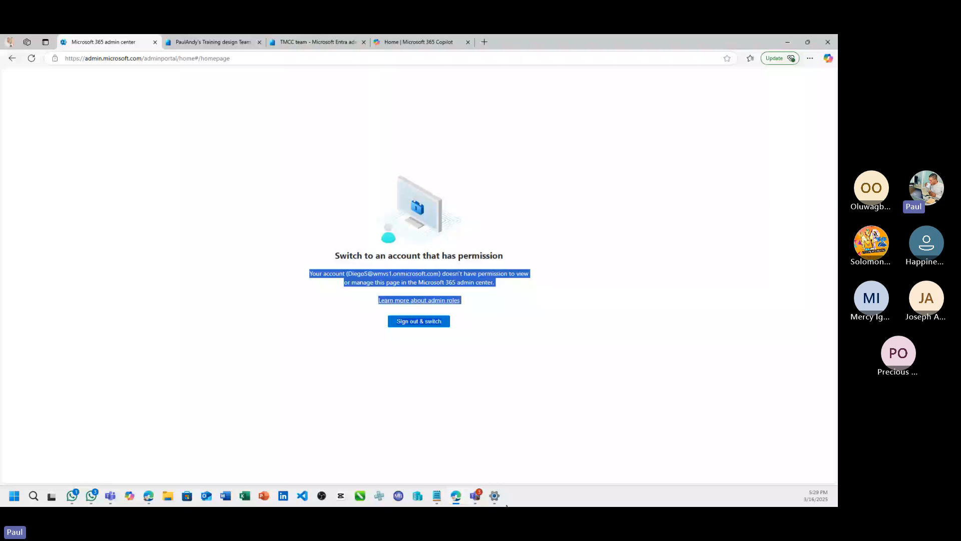
click(148, 496)
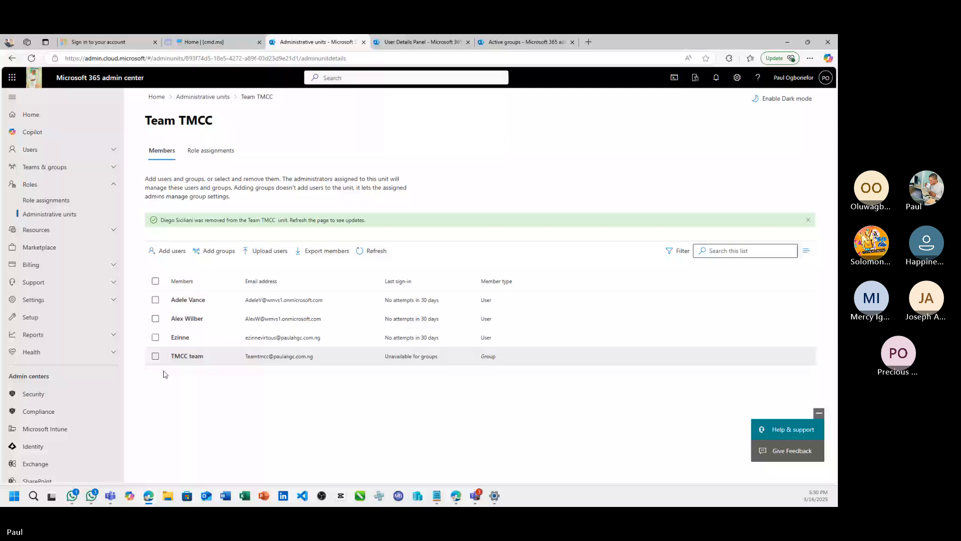
Step: Replace the Helpdesk Administrator admin scoped to Team TMCC with a single different user
click(211, 150)
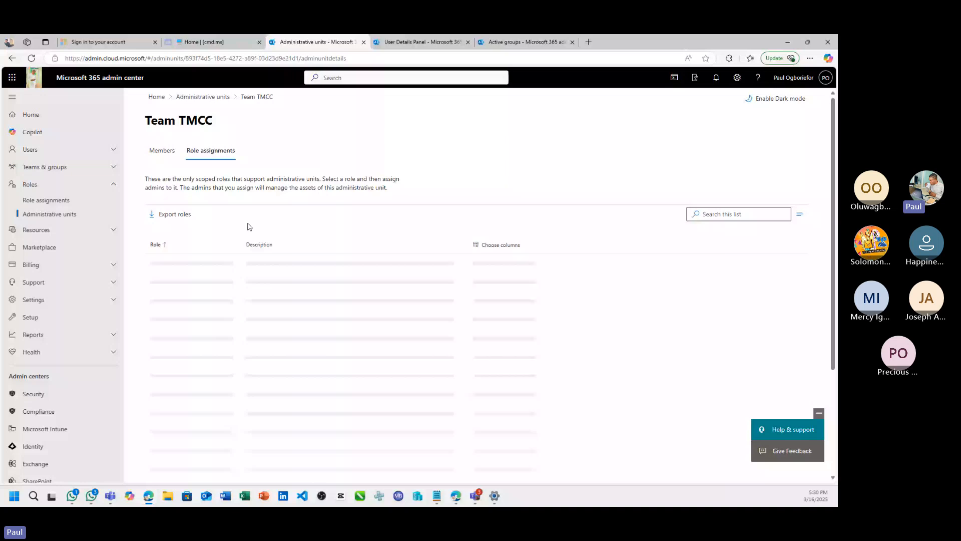
click(195, 338)
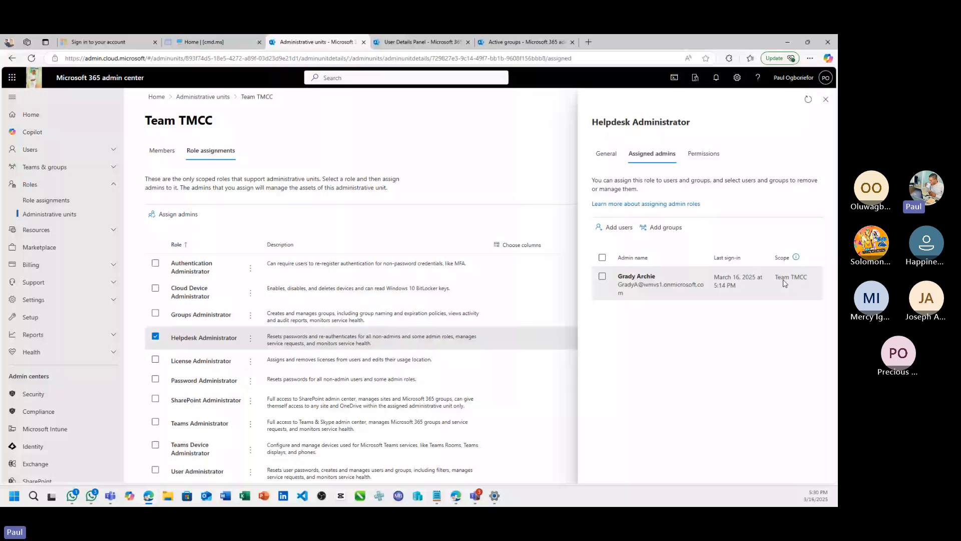
click(602, 257)
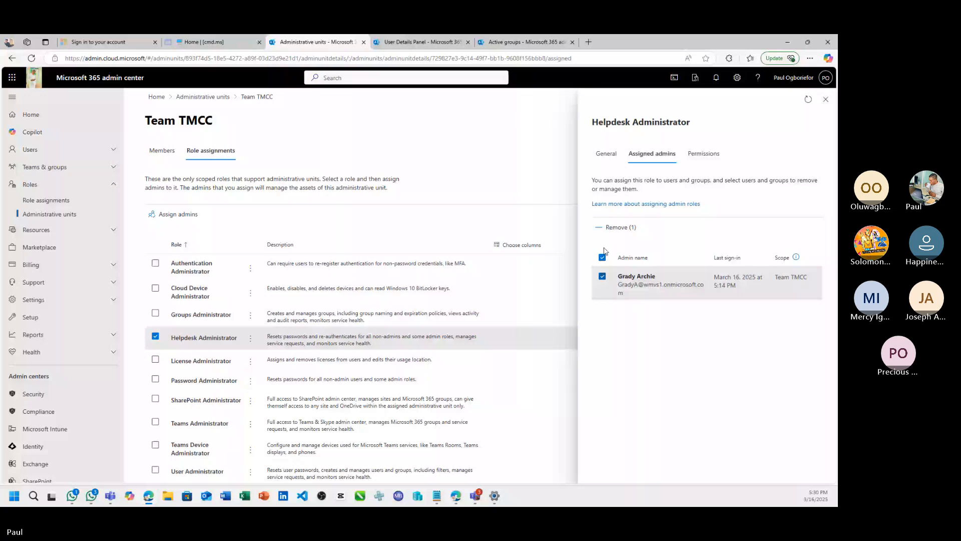
click(617, 227)
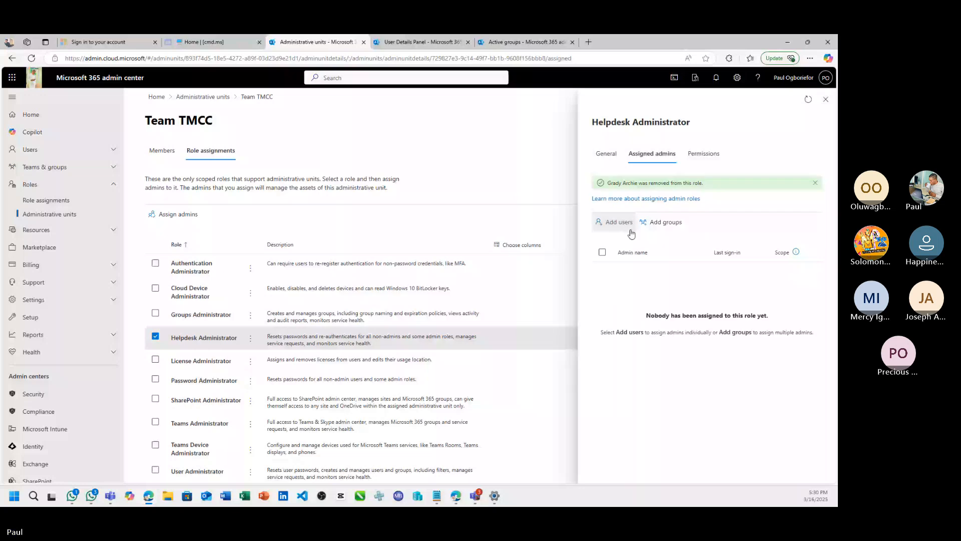
click(630, 229)
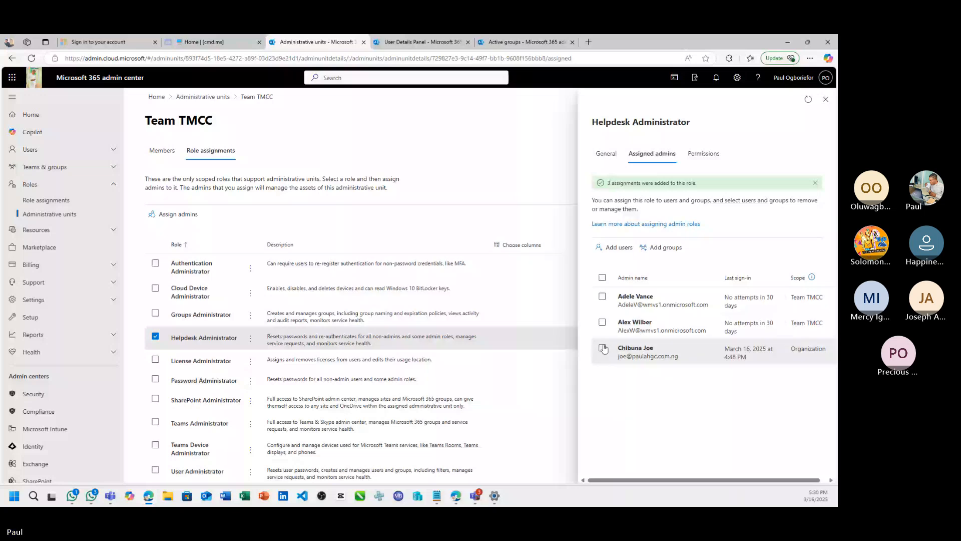
click(385, 299)
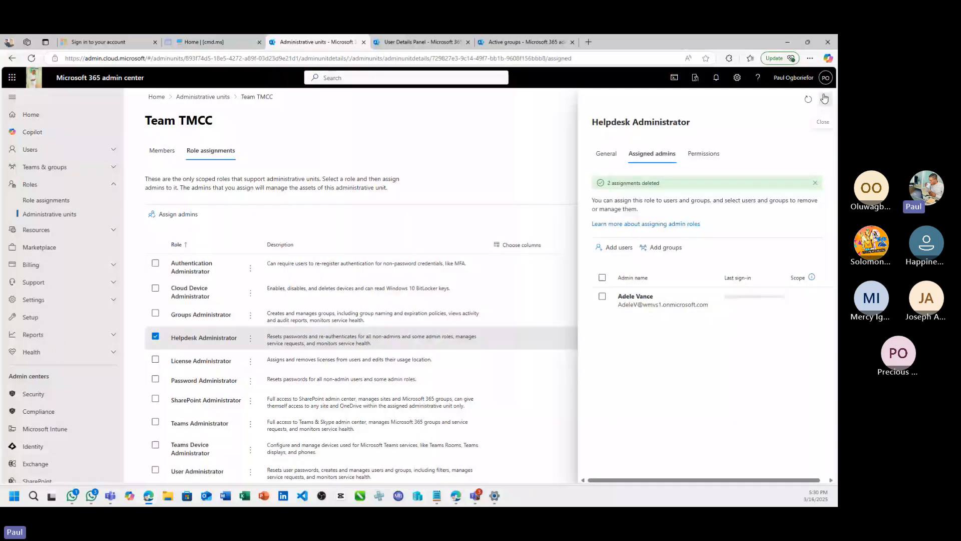
click(825, 99)
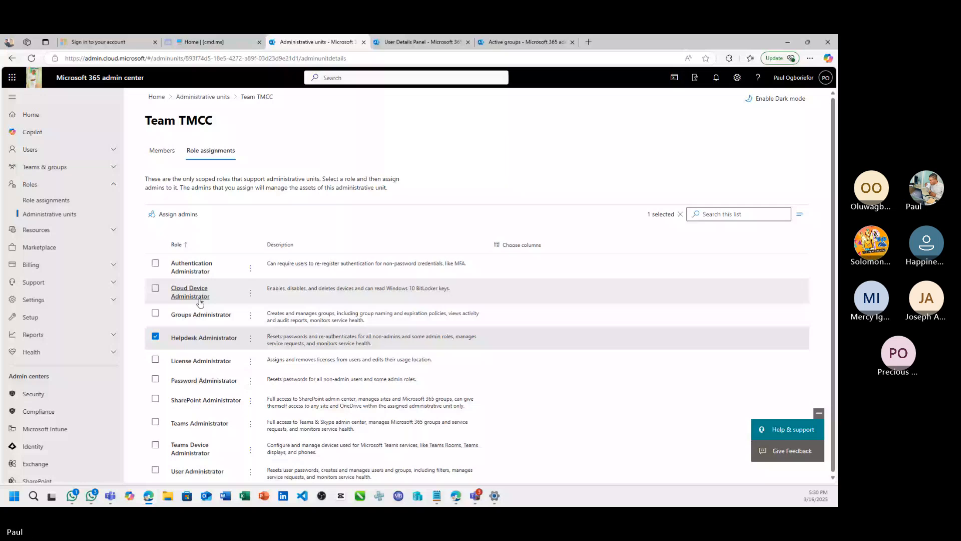
Step: Inspect the Groups Administrator role's admin, then return to the test user's window
click(214, 315)
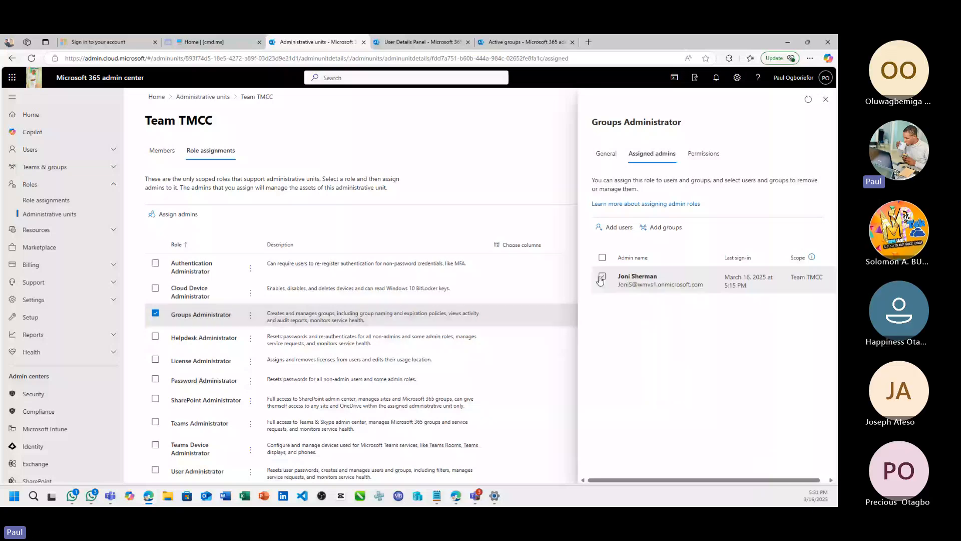
click(602, 278)
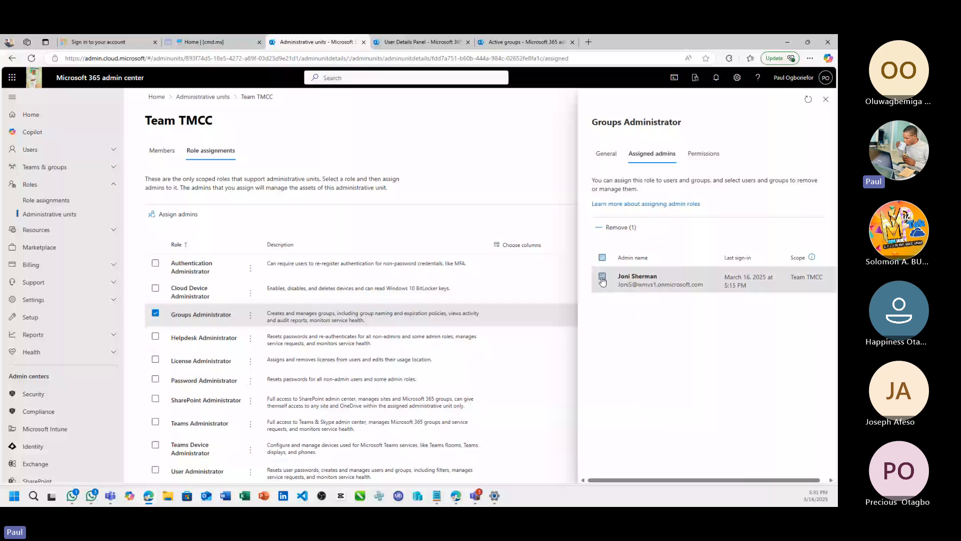
click(169, 152)
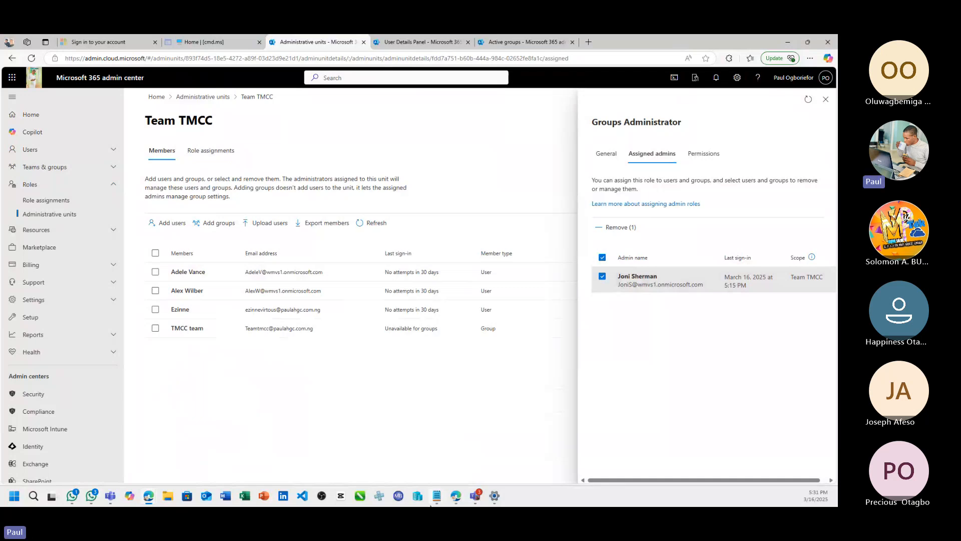
click(456, 496)
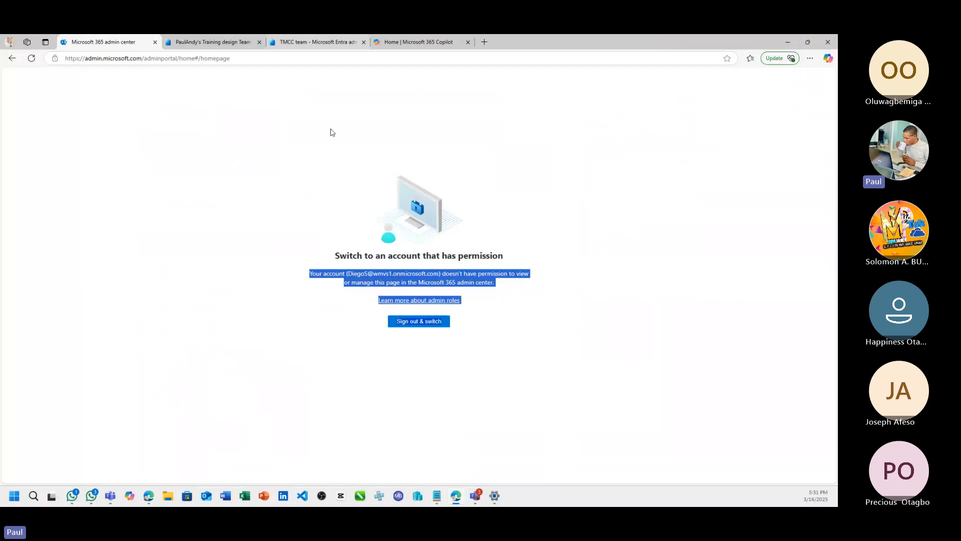
Step: Sign out the test user and sign in to the admin center as a different test account
click(400, 323)
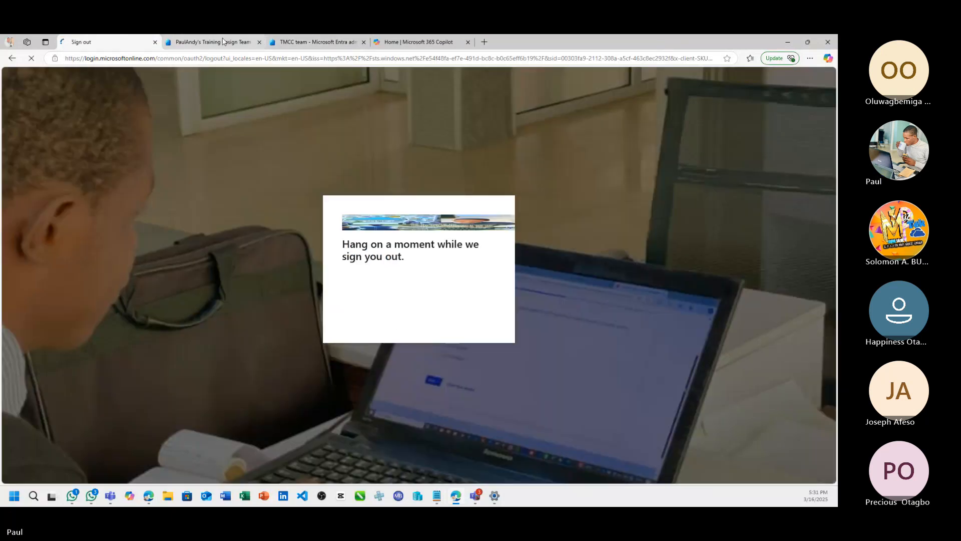
click(224, 41)
click(209, 59)
text(admin)
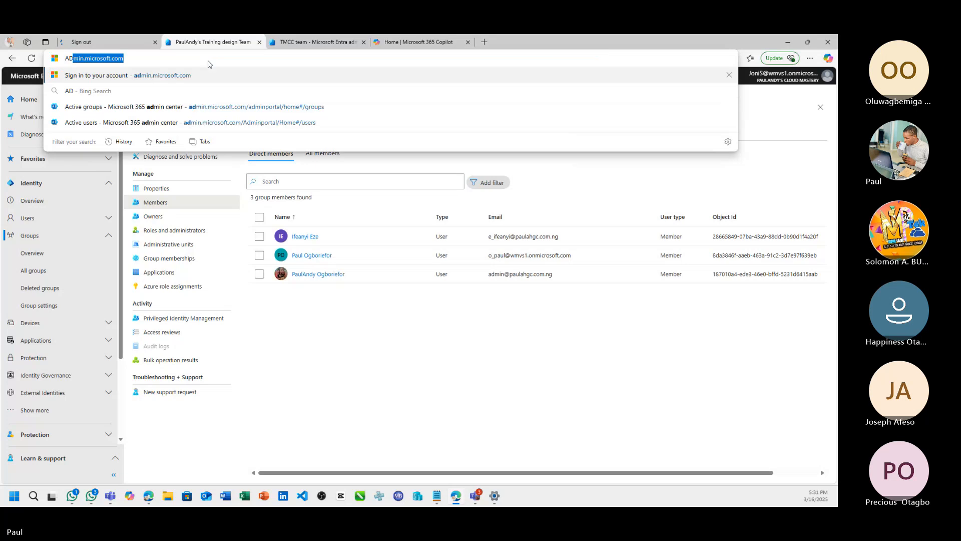
key(Return)
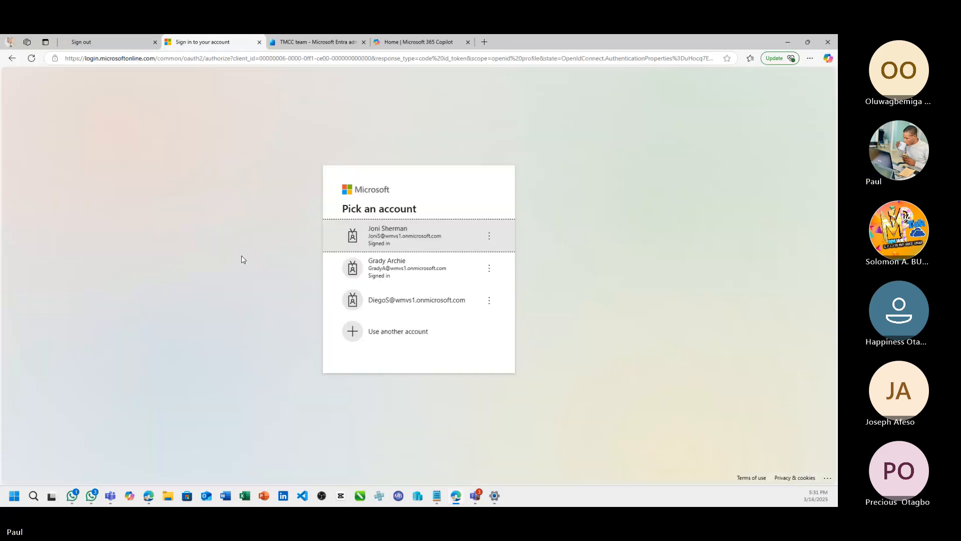
click(404, 237)
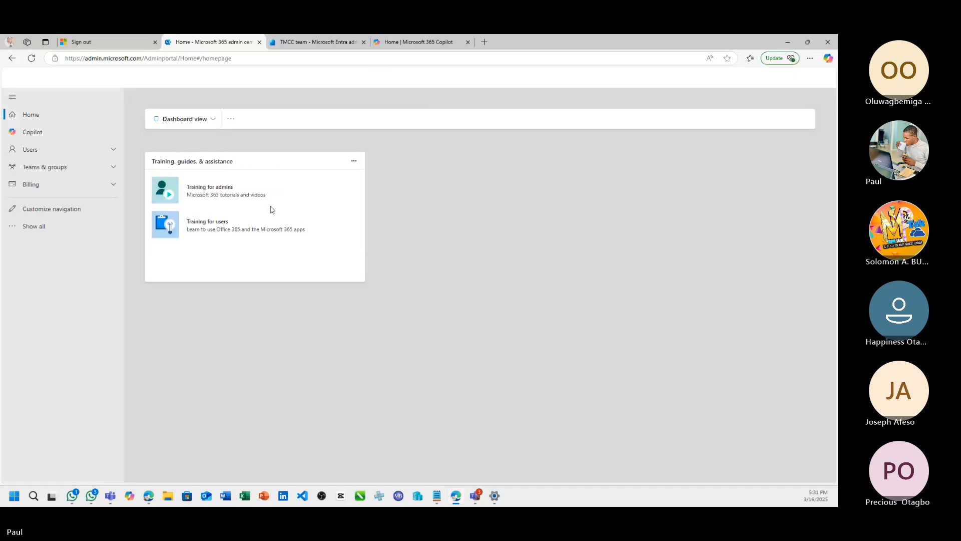
Step: Open the TMCC team group's details from Active teams & groups, then return to the Team TMCC window
click(114, 166)
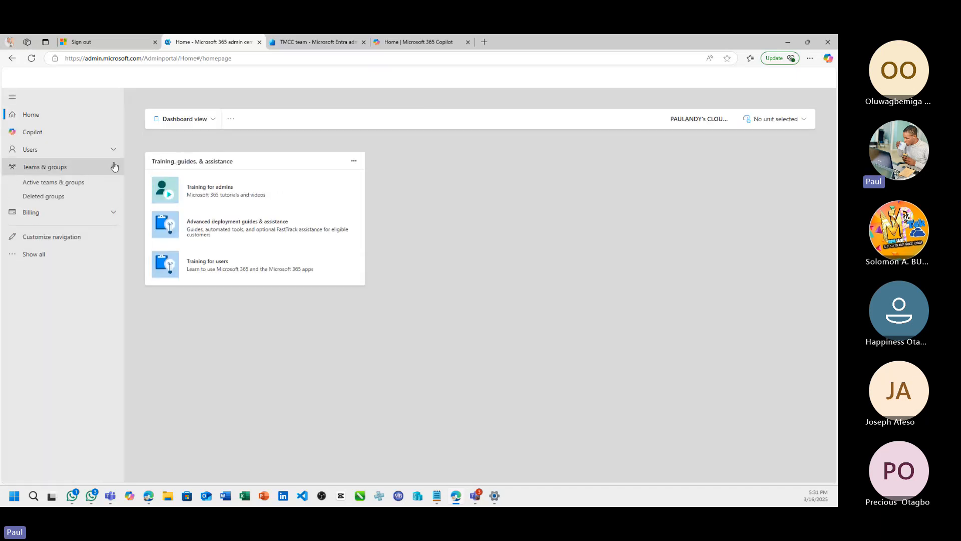
click(78, 188)
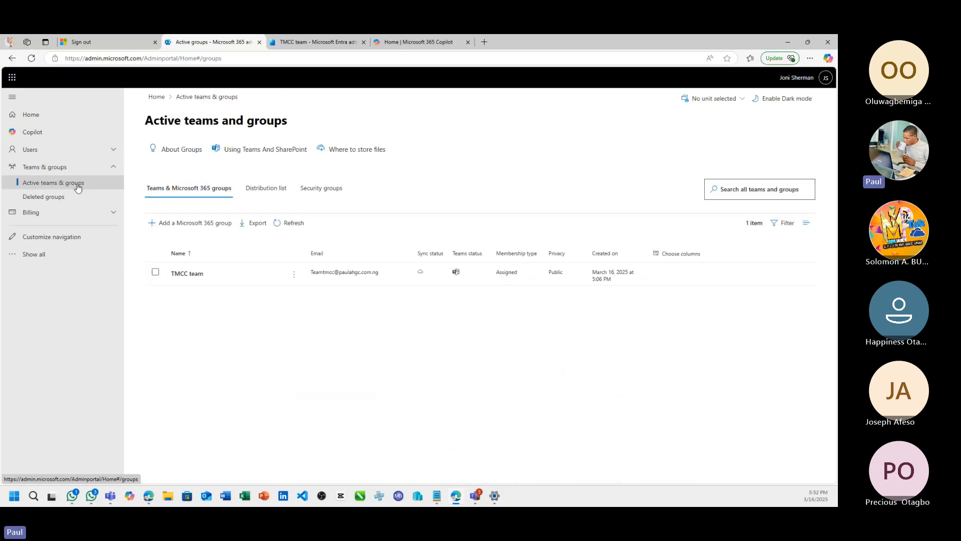
double_click(182, 278)
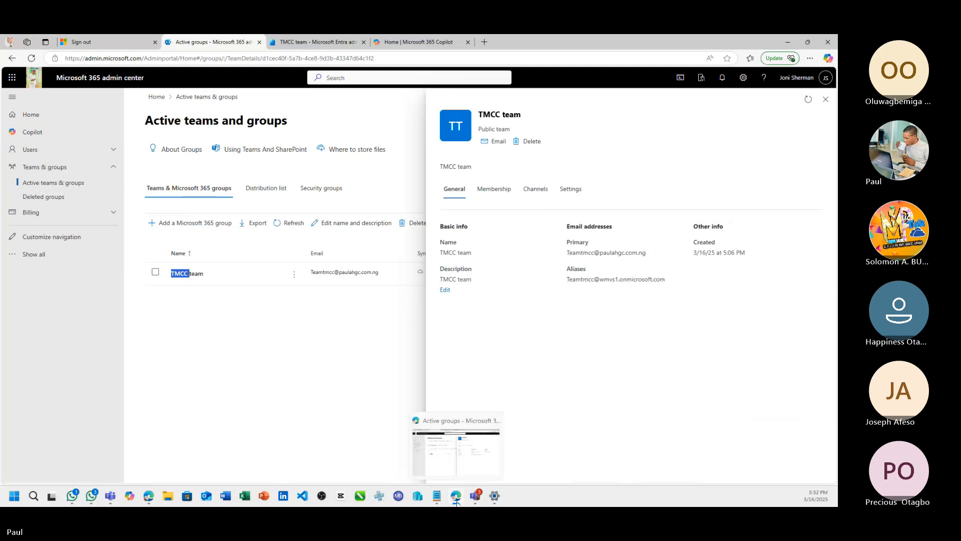
mouse_move(148, 496)
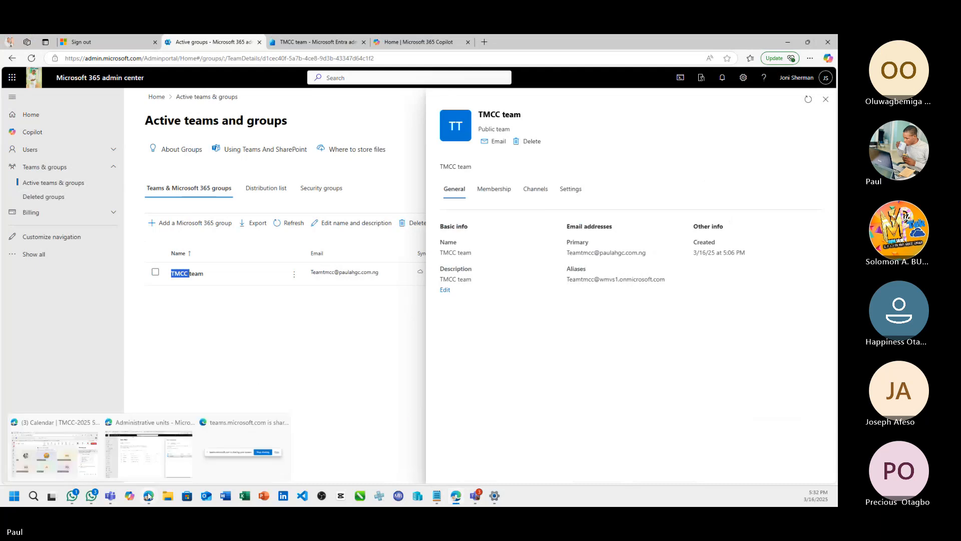
click(167, 449)
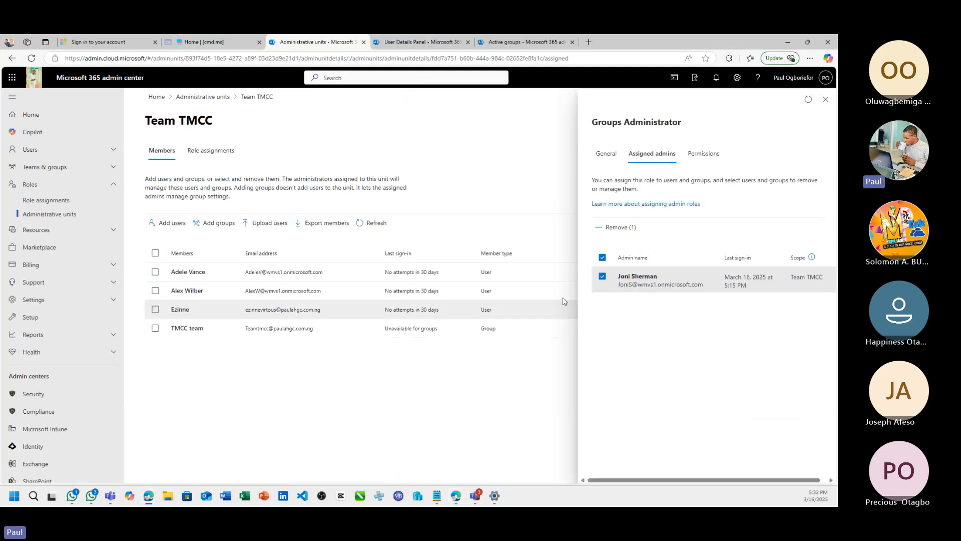
Step: Remove the TMCC team group from the Team TMCC unit
click(823, 103)
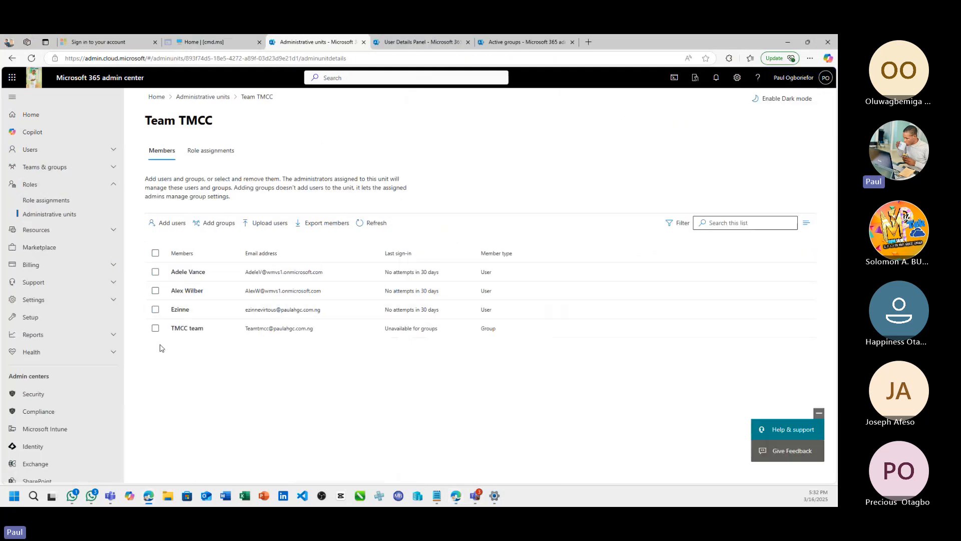
click(156, 327)
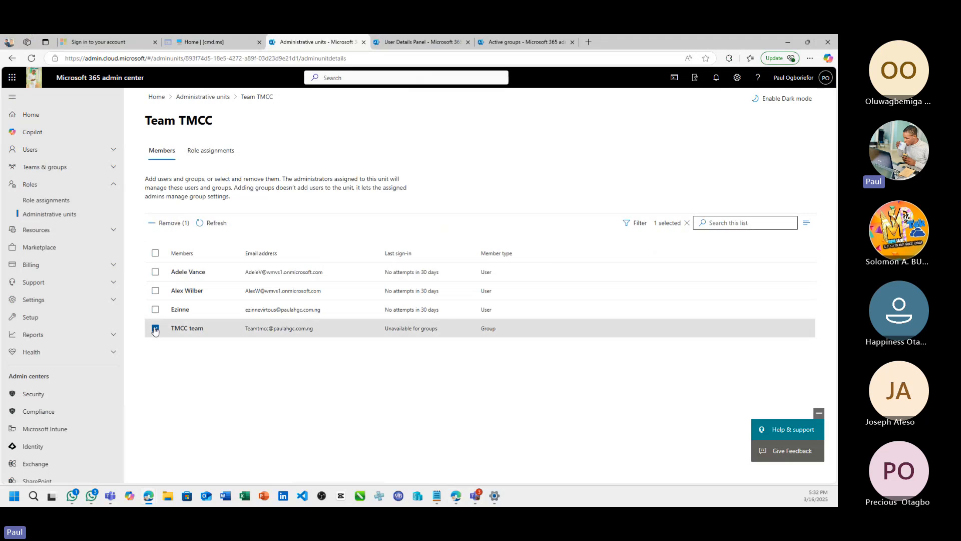
click(171, 222)
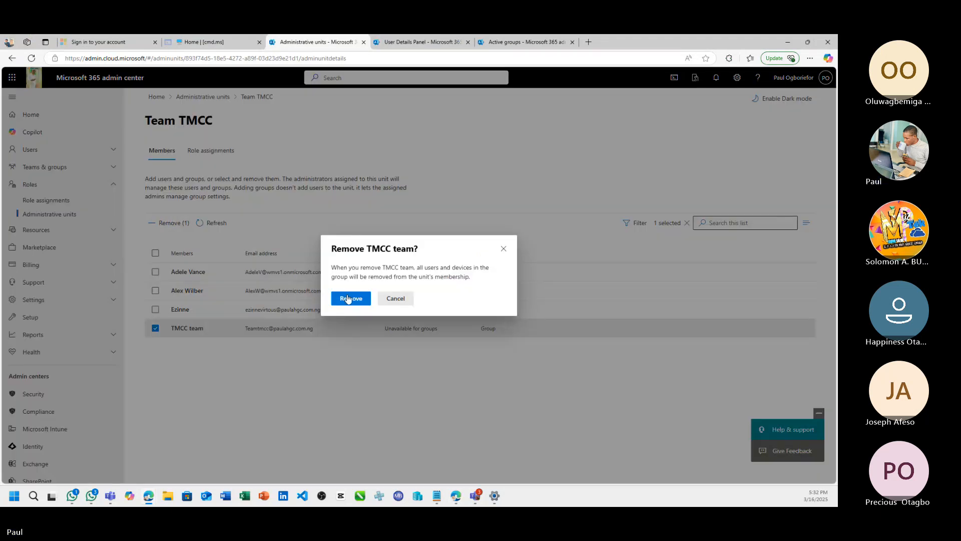
click(349, 299)
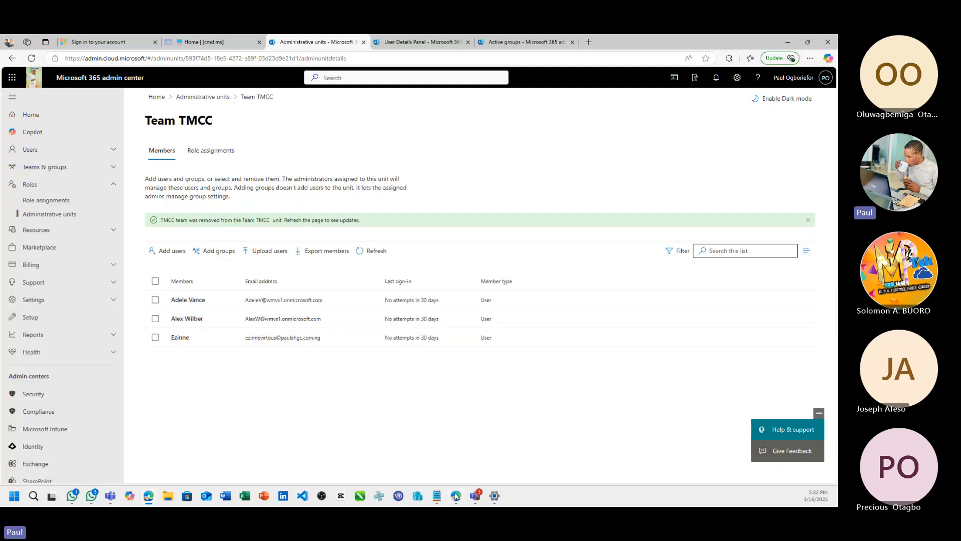
Step: Refresh the test admin's now-empty groups list and close the TMCC team panel
mouse_move(456, 497)
click(456, 448)
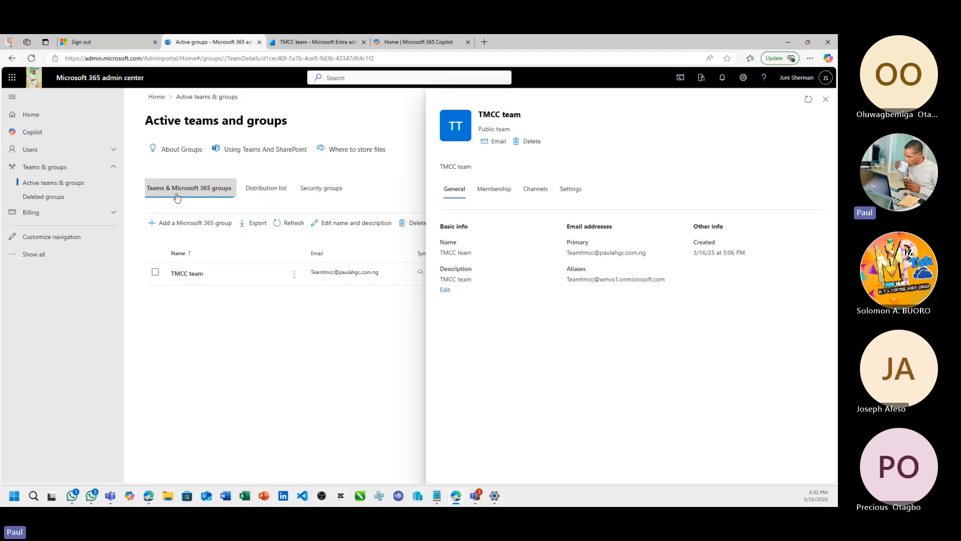
click(296, 222)
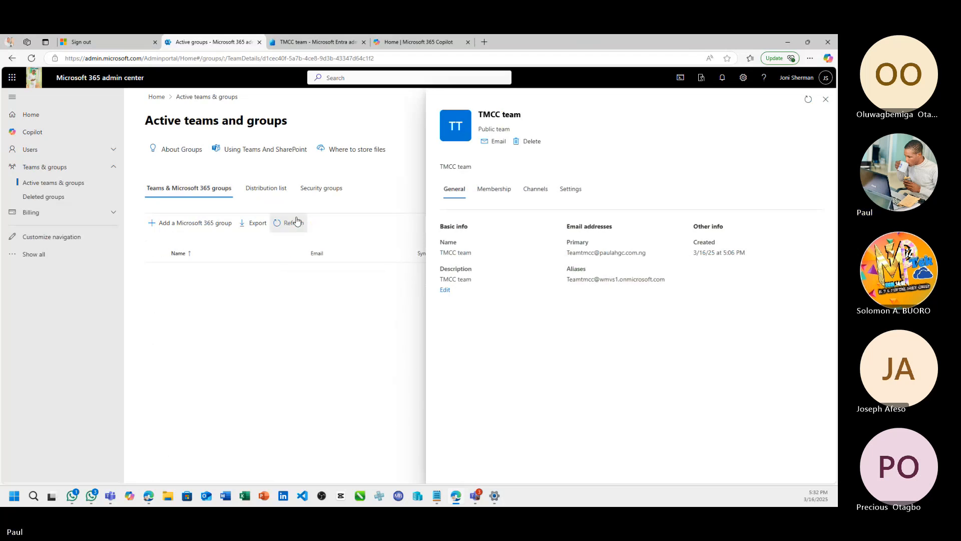
click(827, 102)
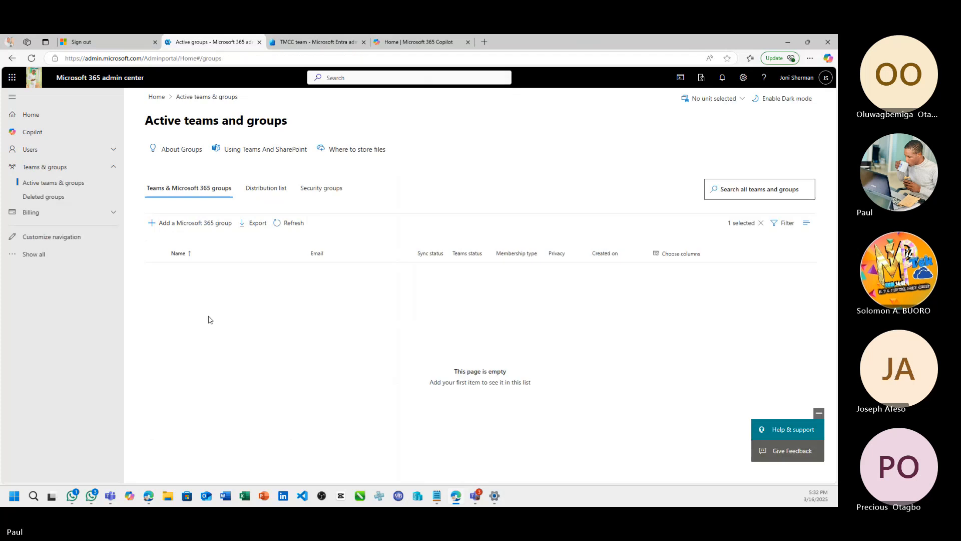
click(287, 223)
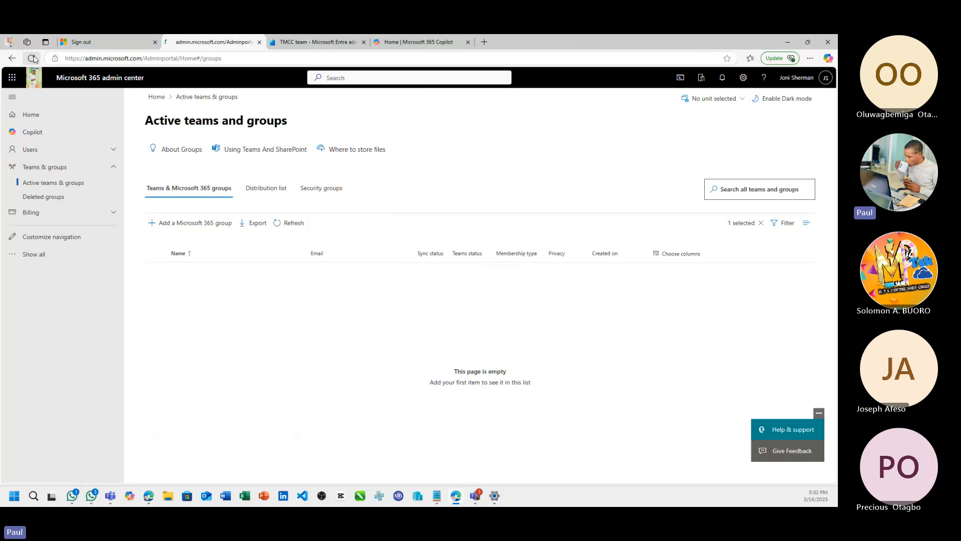
click(32, 58)
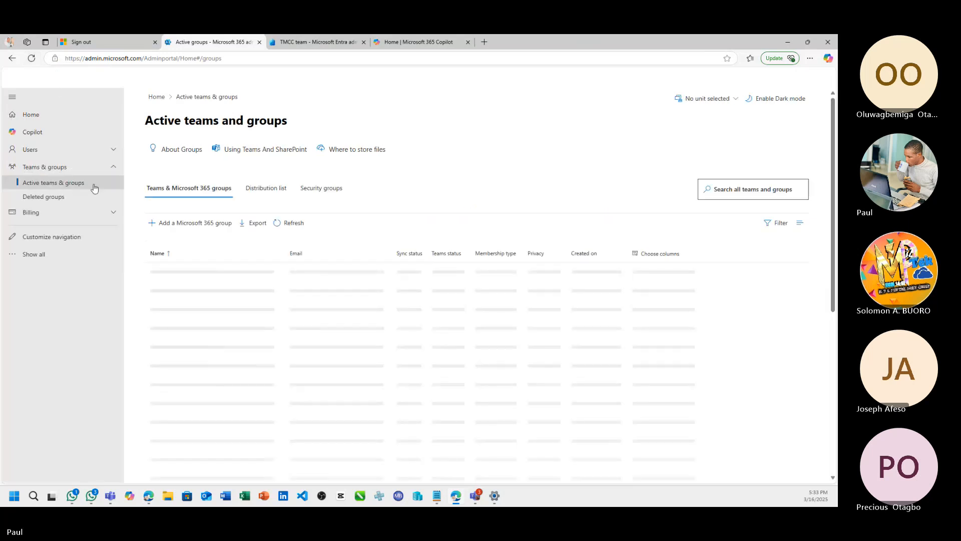
Step: Start a Microsoft 365 group named abc and reach Assign owners without adding an owner
click(204, 223)
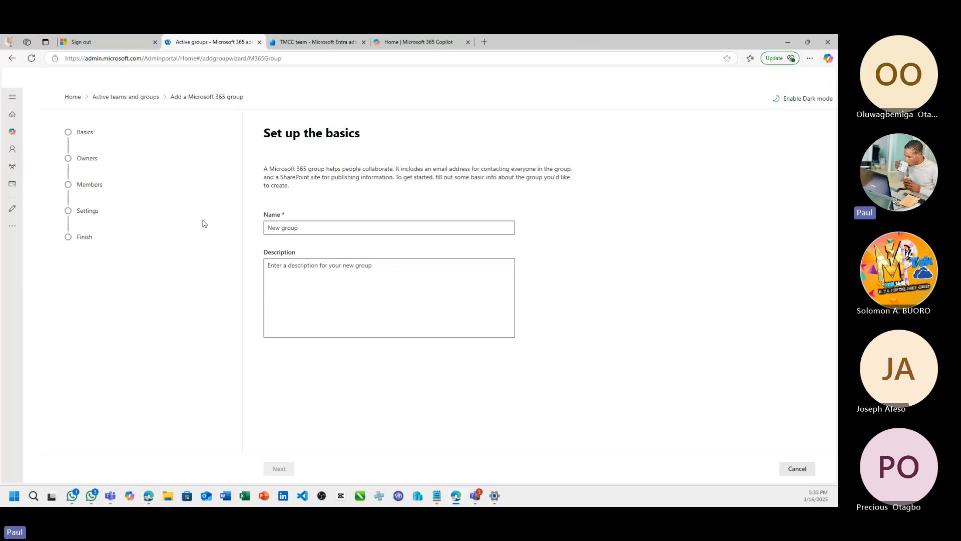
click(273, 228)
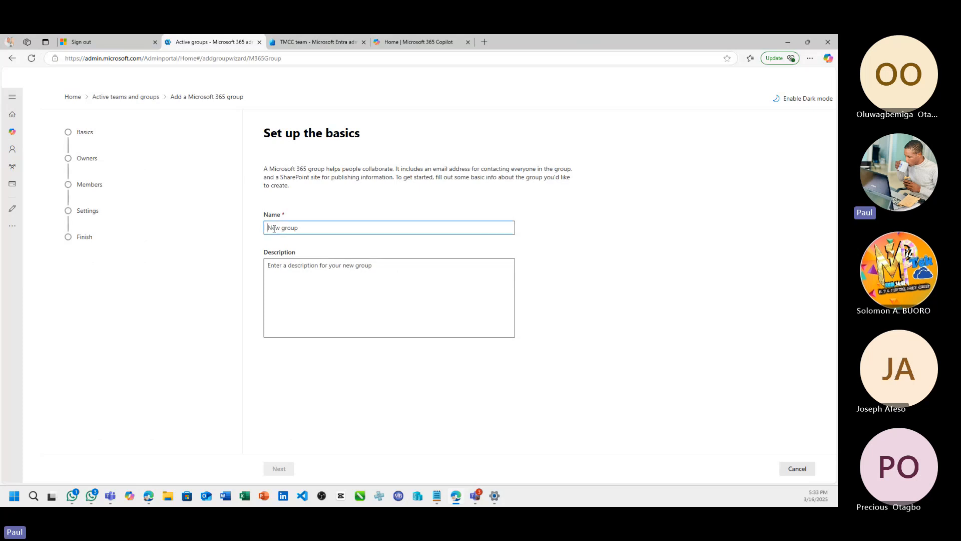
text(abc)
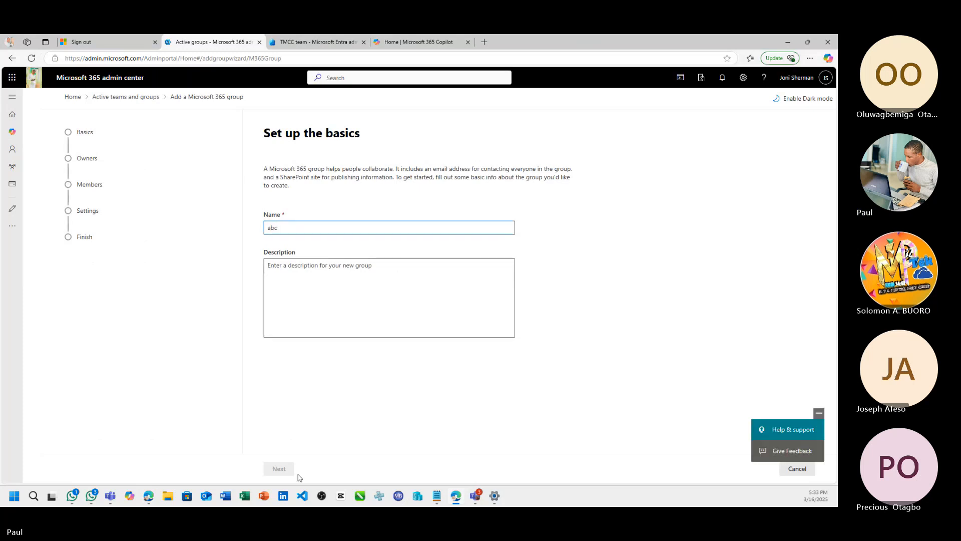
click(276, 469)
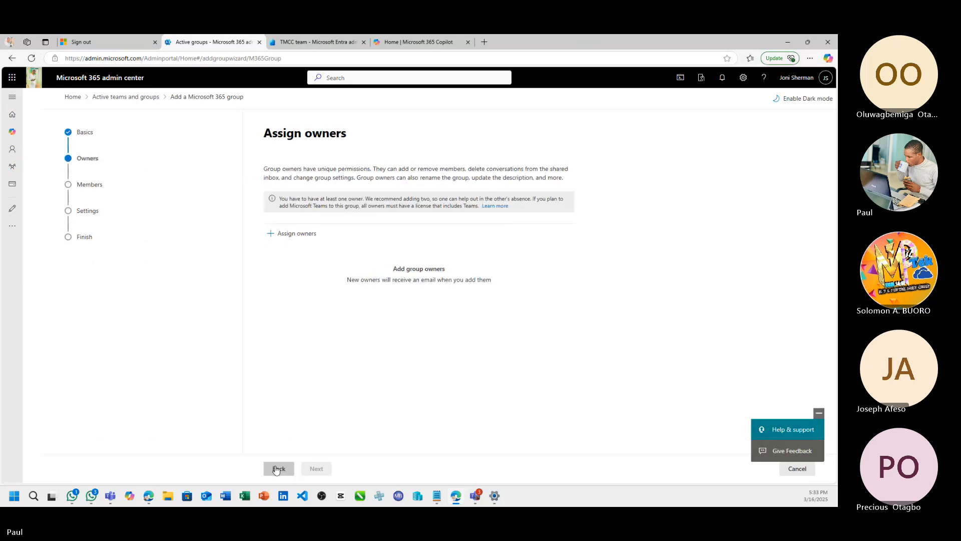
click(296, 237)
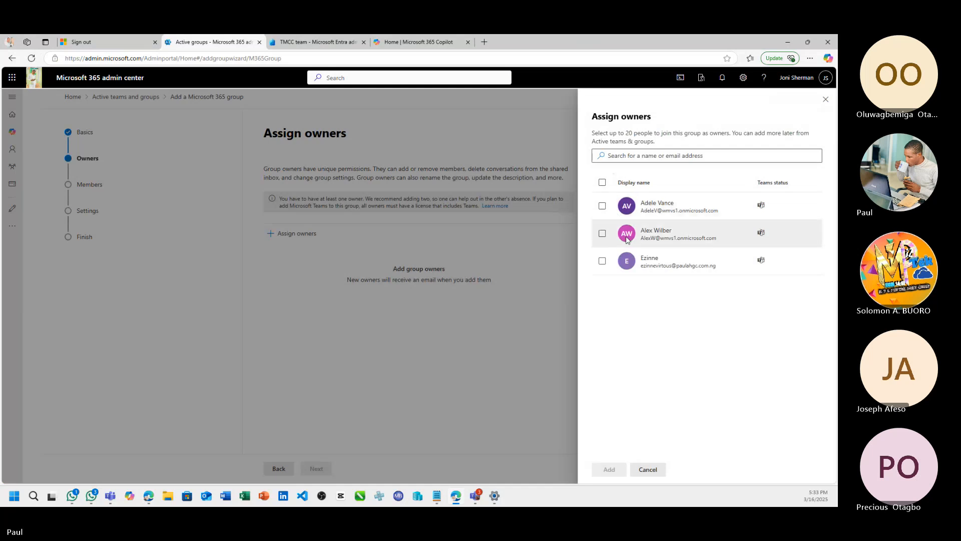
click(602, 233)
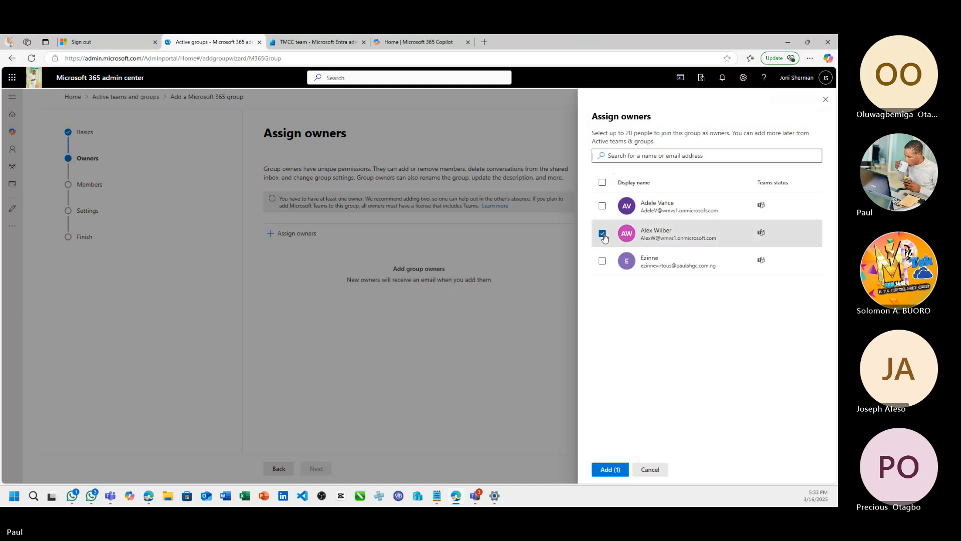
click(824, 102)
click(826, 77)
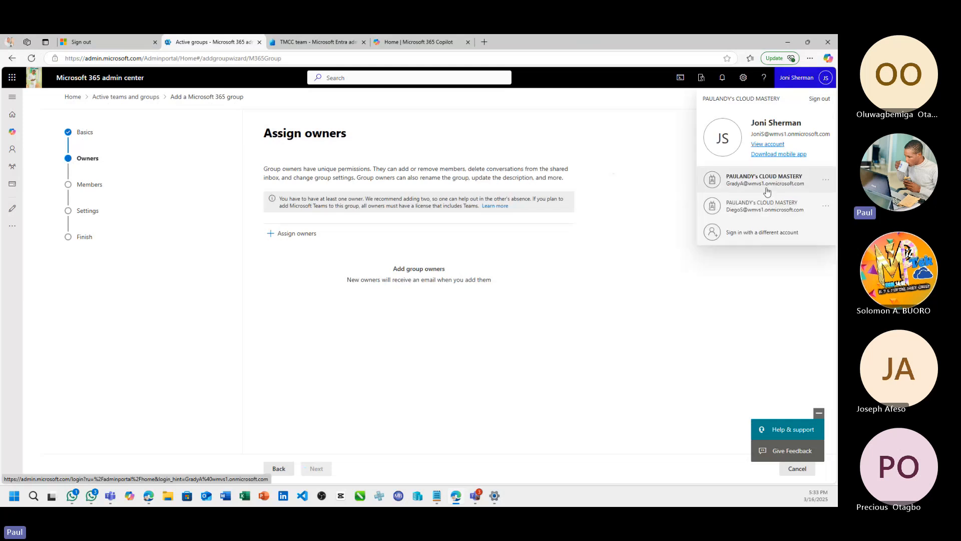
Step: Switch to another signed-in test account and expand Users on its simplified Home page
click(764, 185)
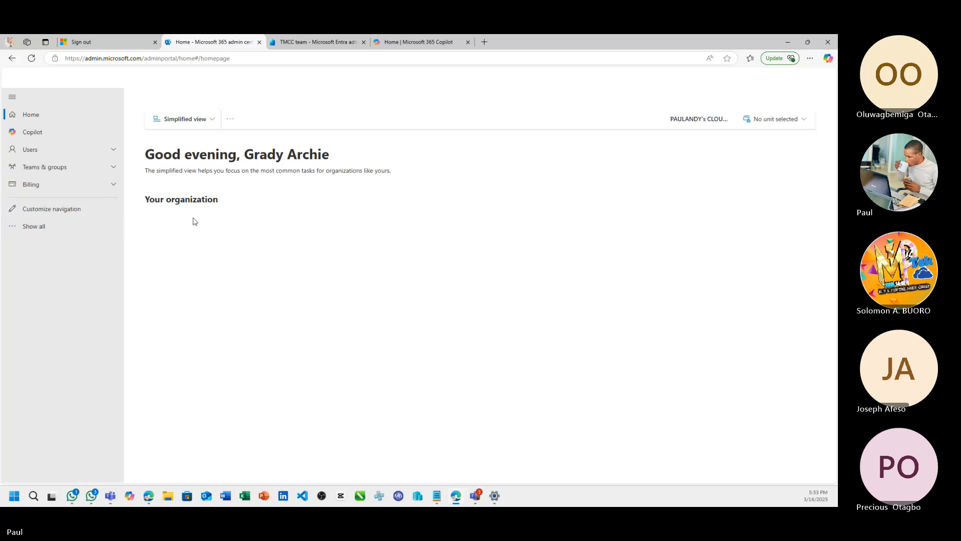
click(112, 150)
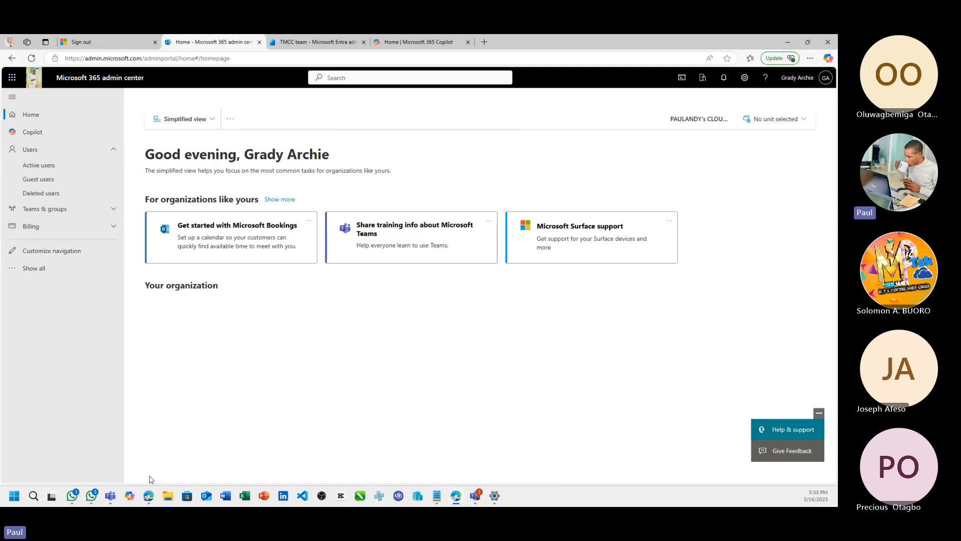
Step: Return to the Team TMCC members window and dismiss the TMCC team removal notice
mouse_move(150, 501)
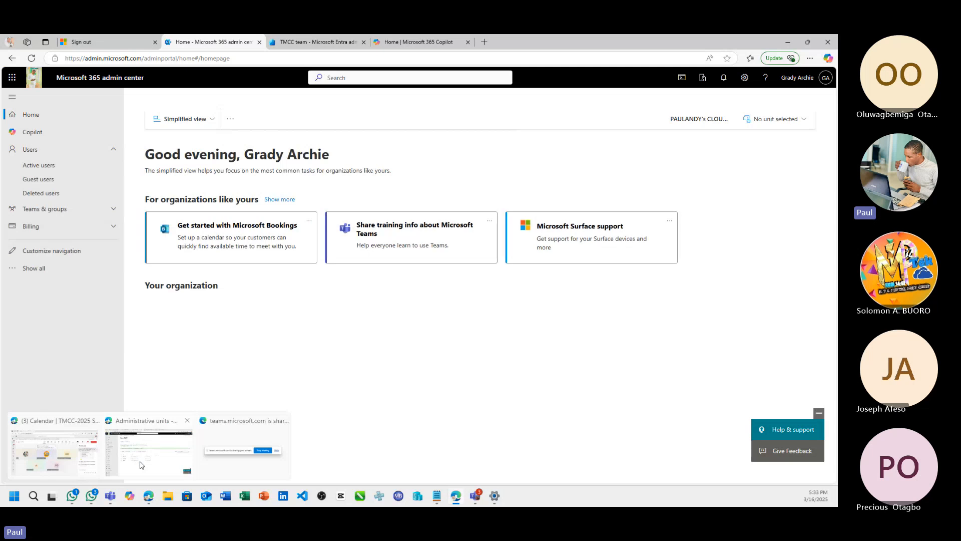
click(140, 465)
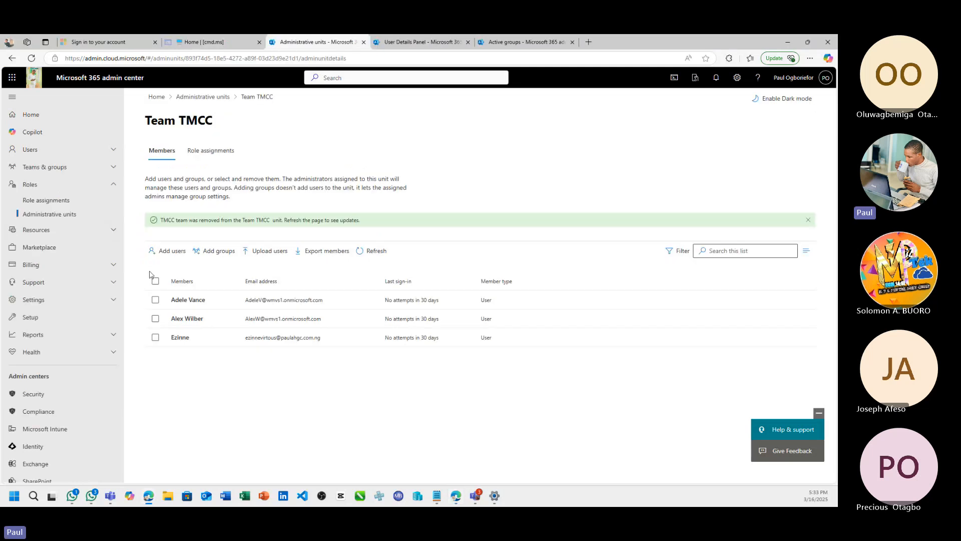
click(156, 300)
click(155, 300)
click(807, 220)
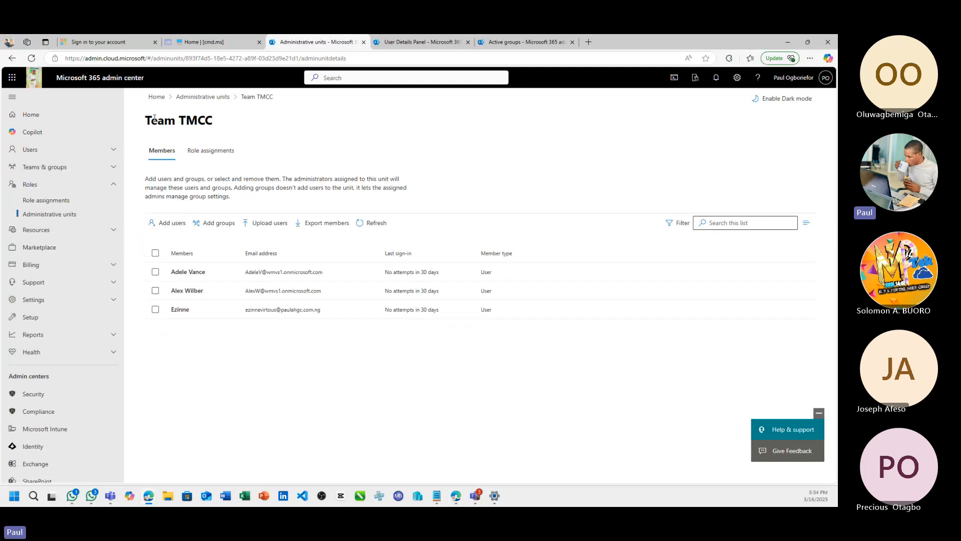
Step: Highlight the Team TMCC title on the members page
drag(146, 119, 193, 114)
drag(192, 115, 216, 122)
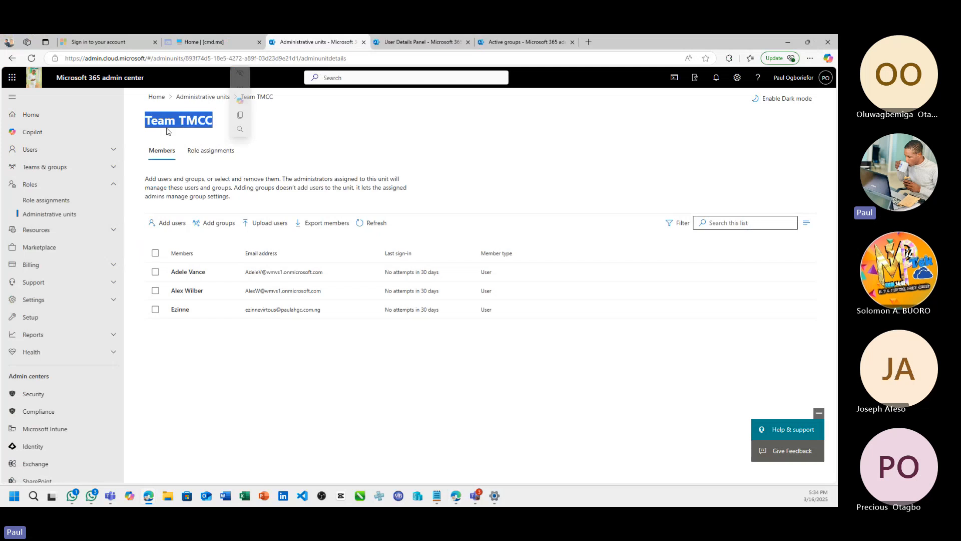
click(144, 126)
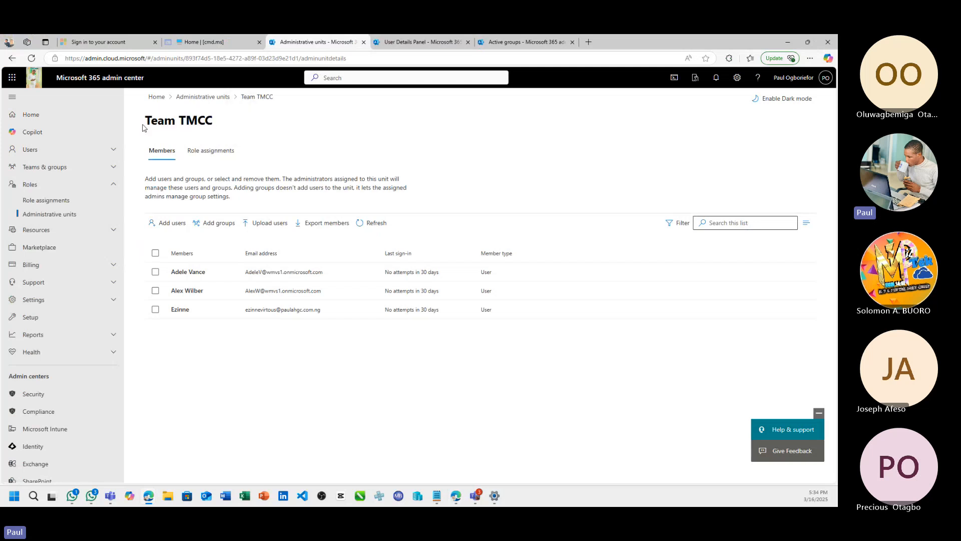
drag(150, 117, 272, 116)
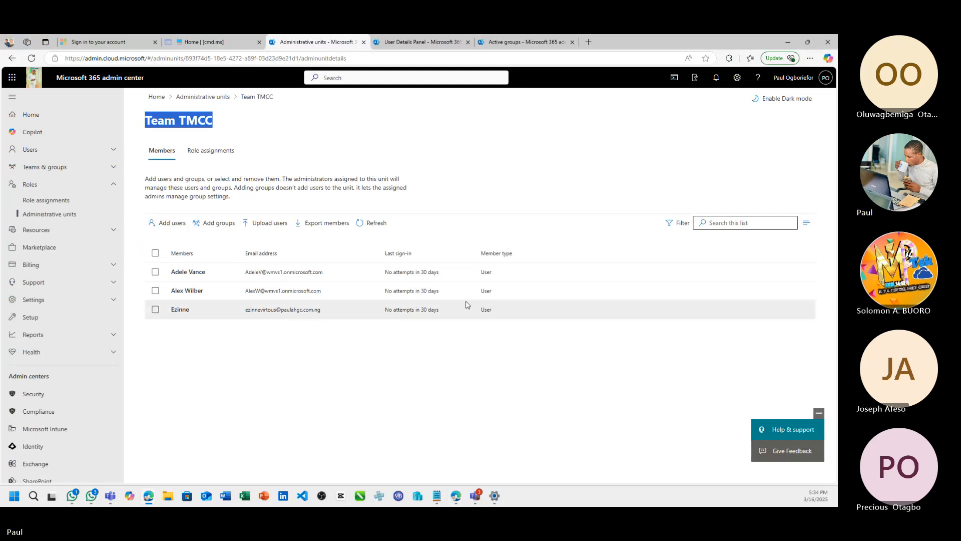
click(510, 327)
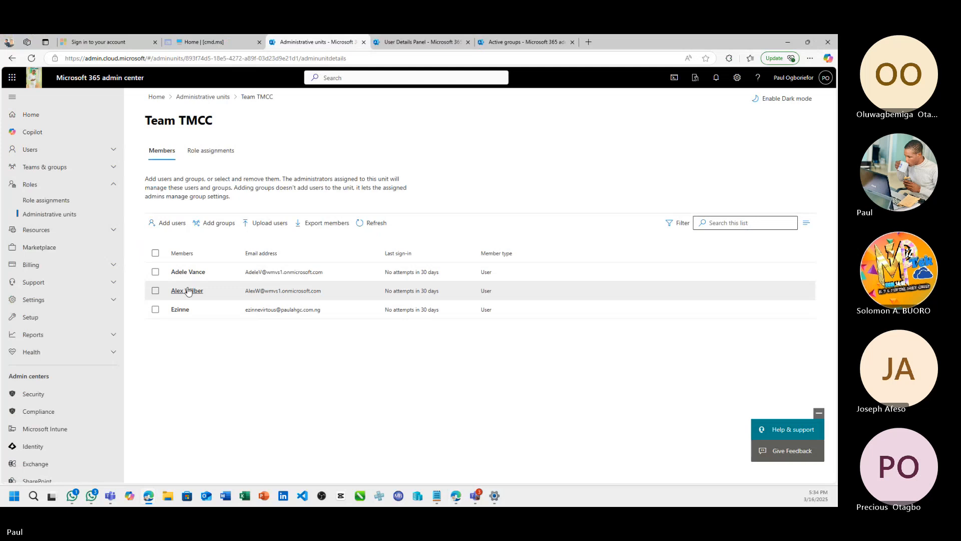
Step: Unassign the test user from Team TMCC's Groups Administrator role, then switch to the other admin center window
click(210, 149)
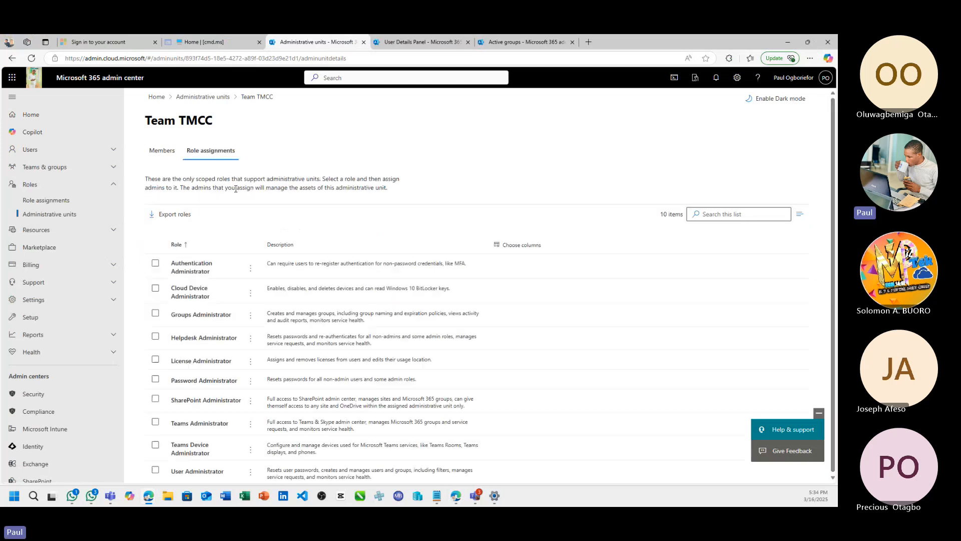
click(191, 271)
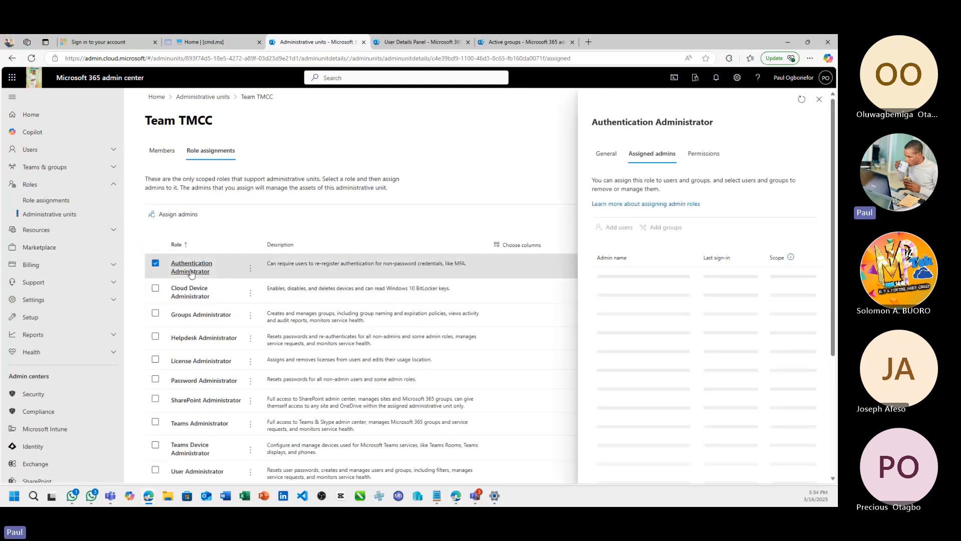
click(188, 315)
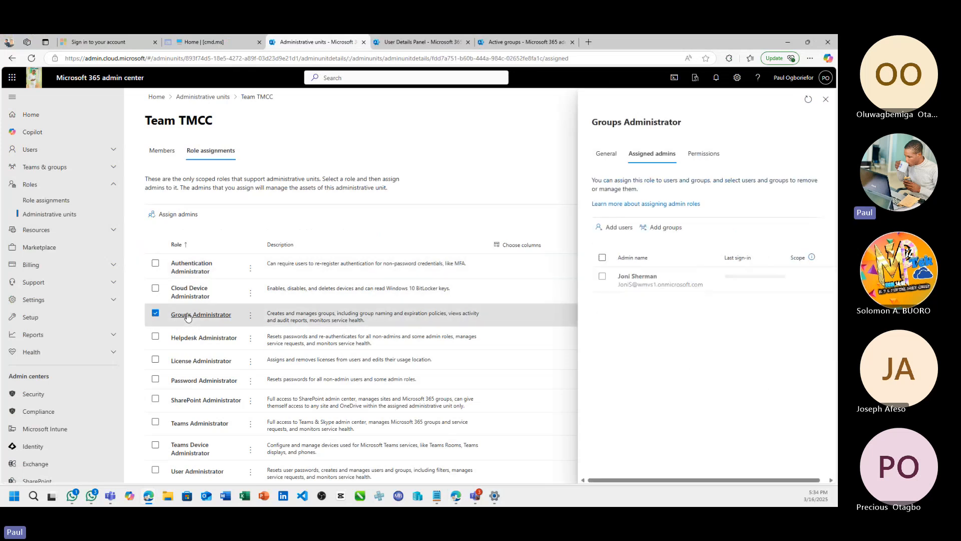
click(602, 277)
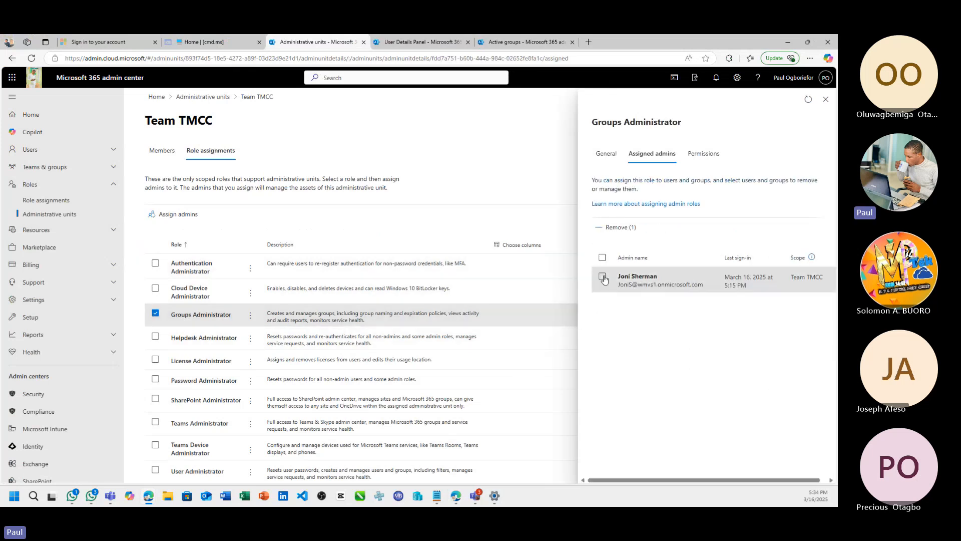
click(618, 232)
key(Return)
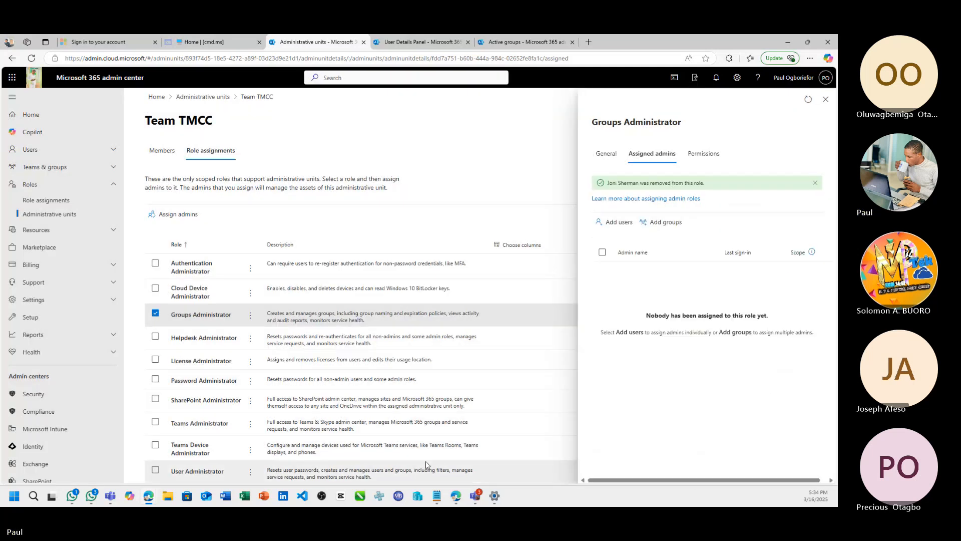
mouse_move(456, 496)
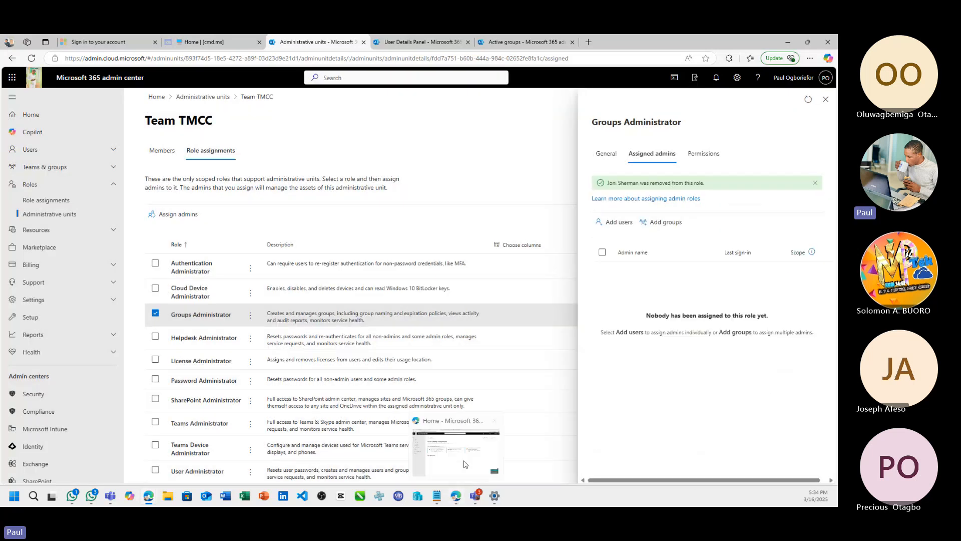
click(463, 464)
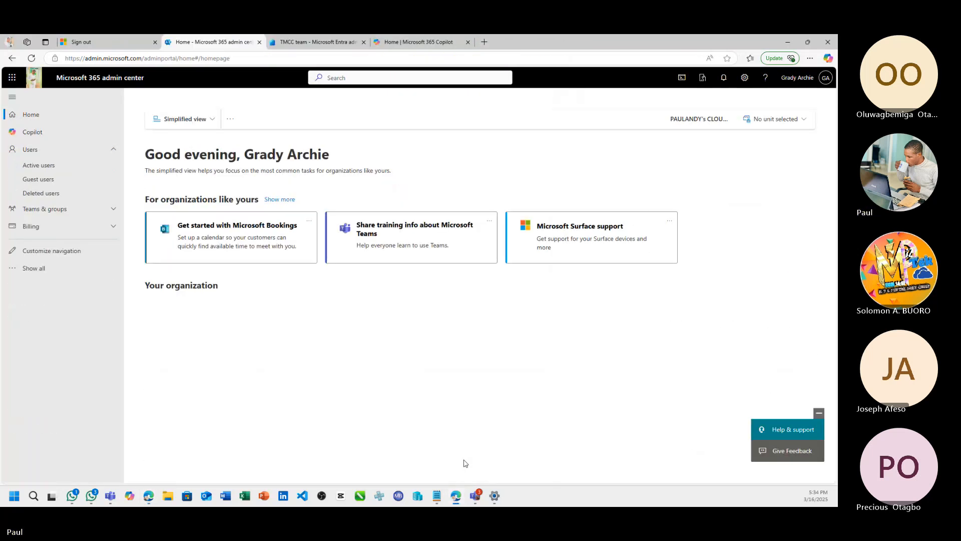
Step: Sign the second window in as the test user and highlight its no-permission message
click(819, 84)
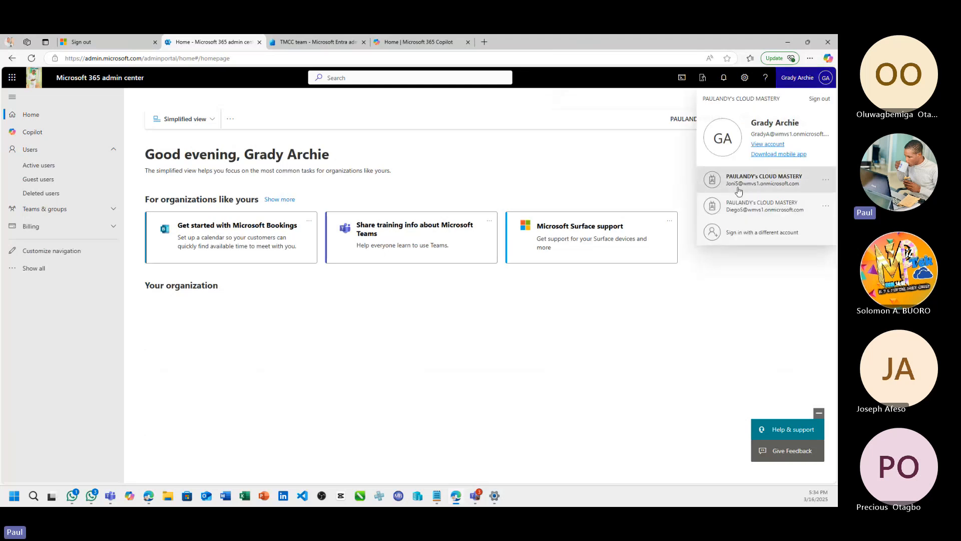
click(739, 188)
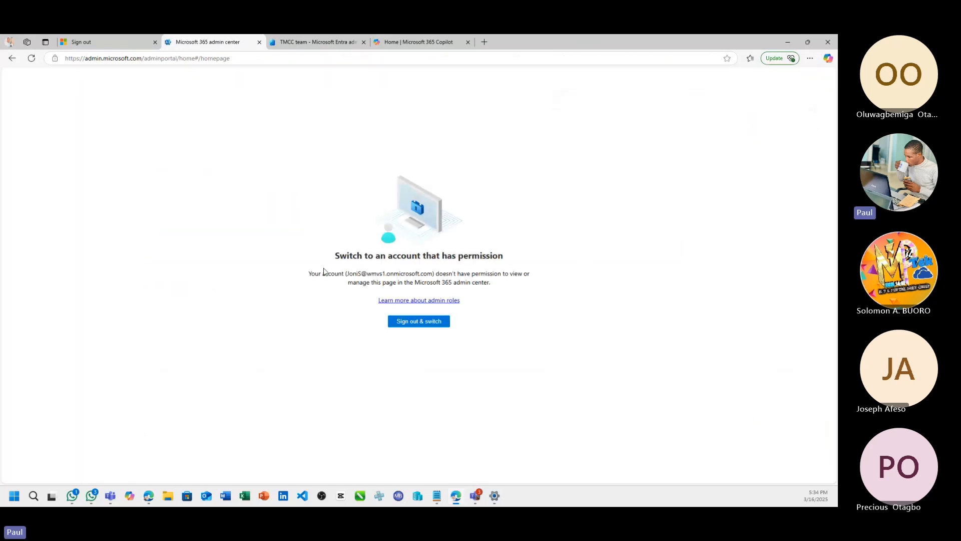
drag(310, 274, 475, 331)
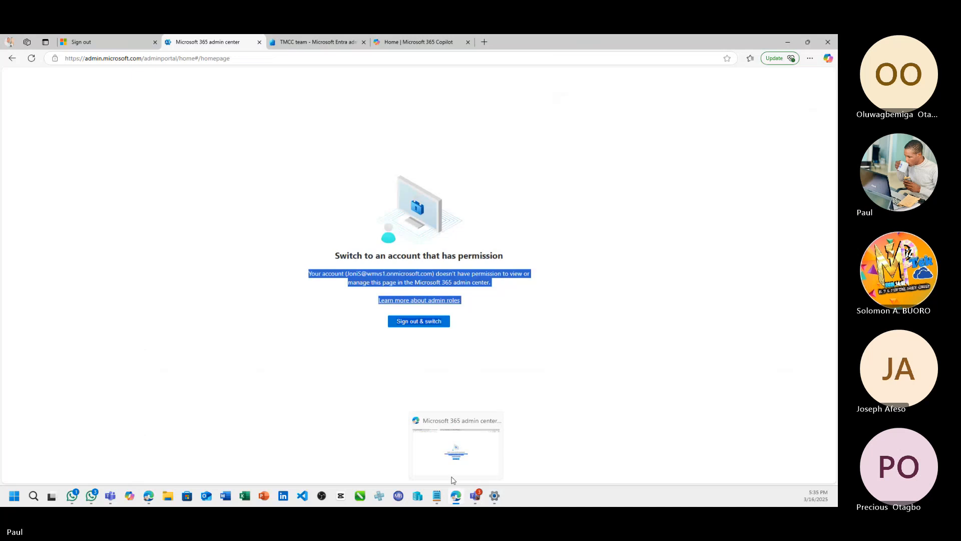
click(149, 497)
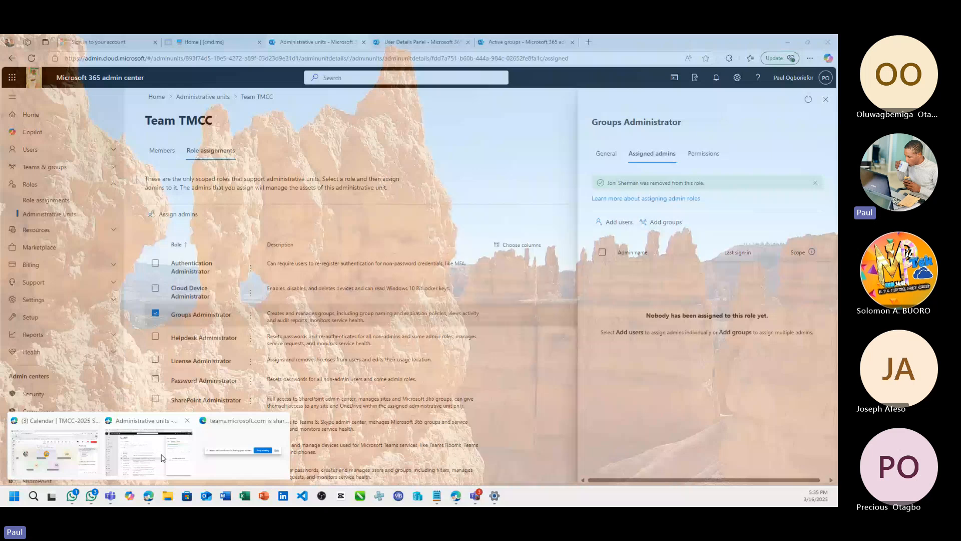
click(162, 457)
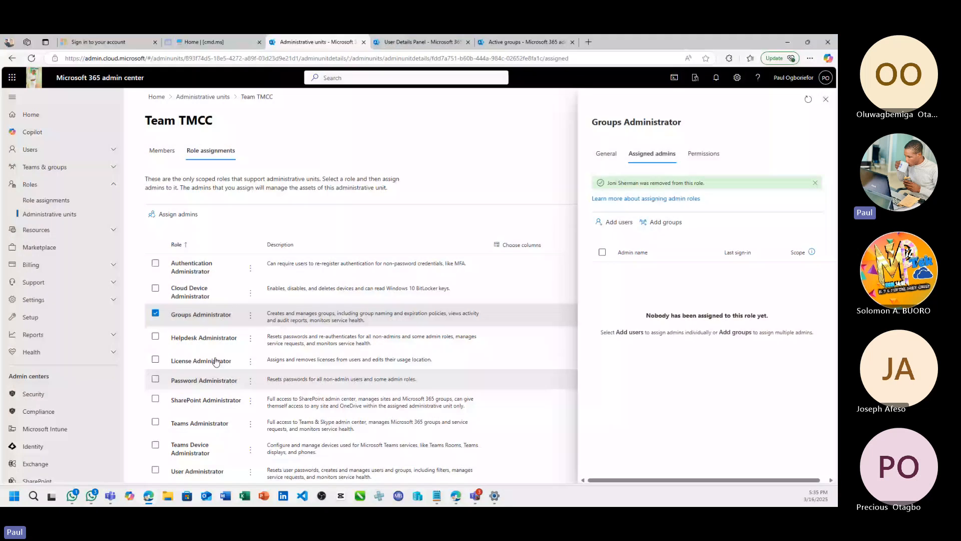
click(530, 313)
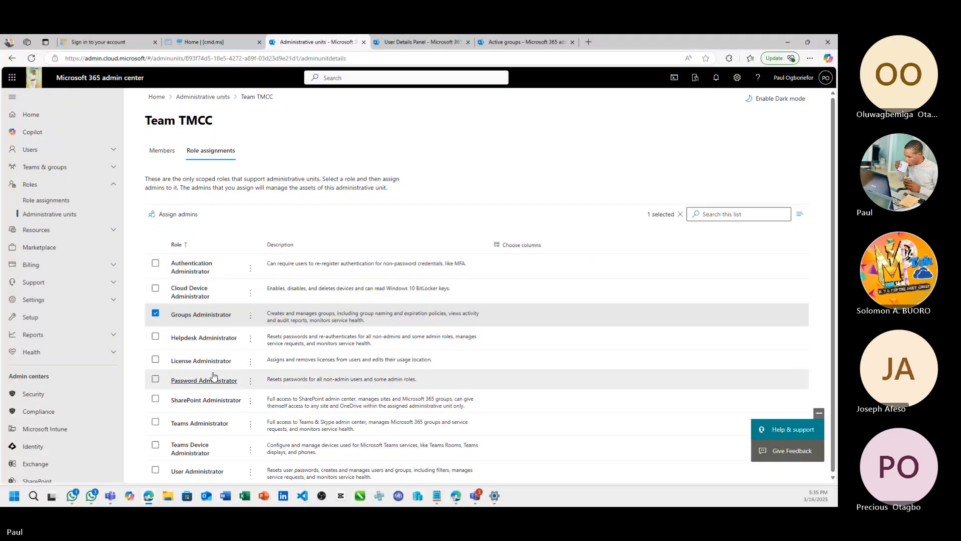
double_click(208, 343)
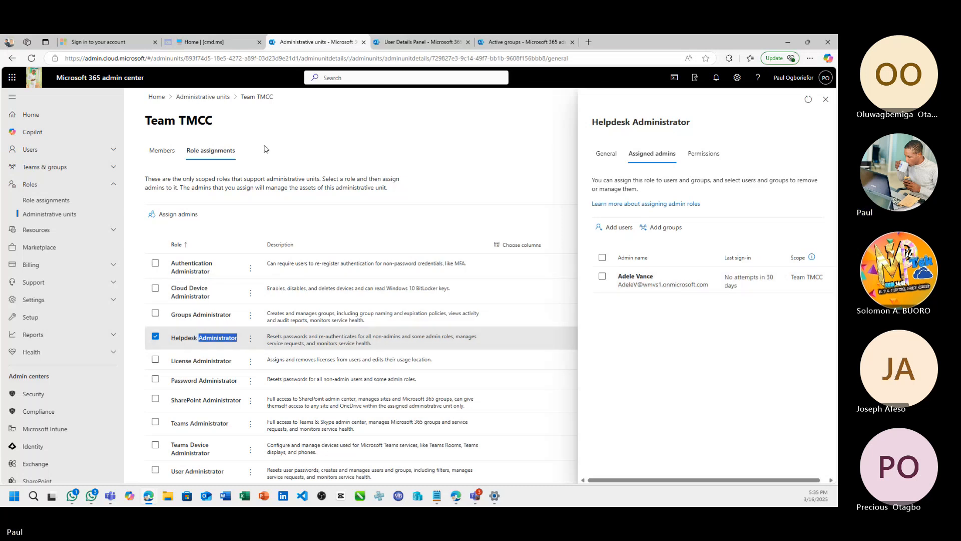
click(603, 278)
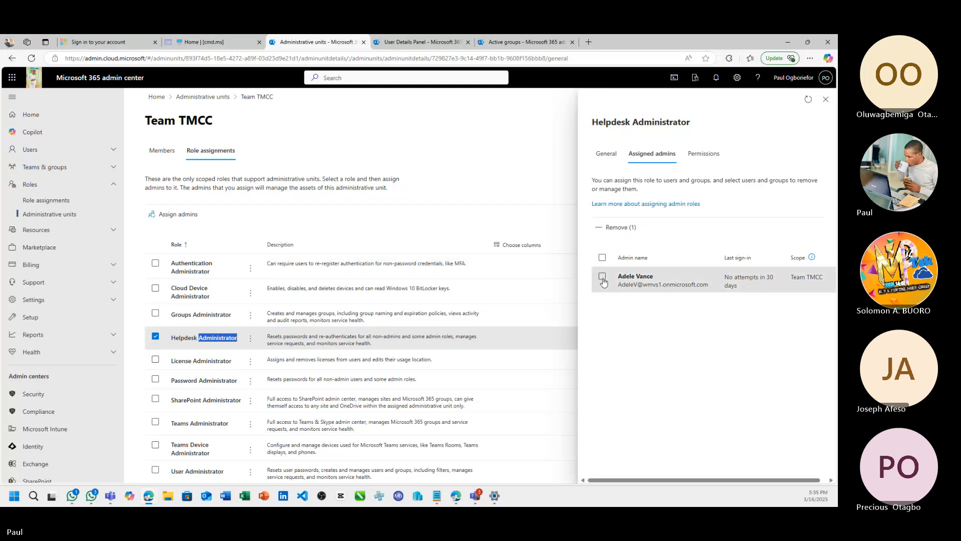
click(618, 231)
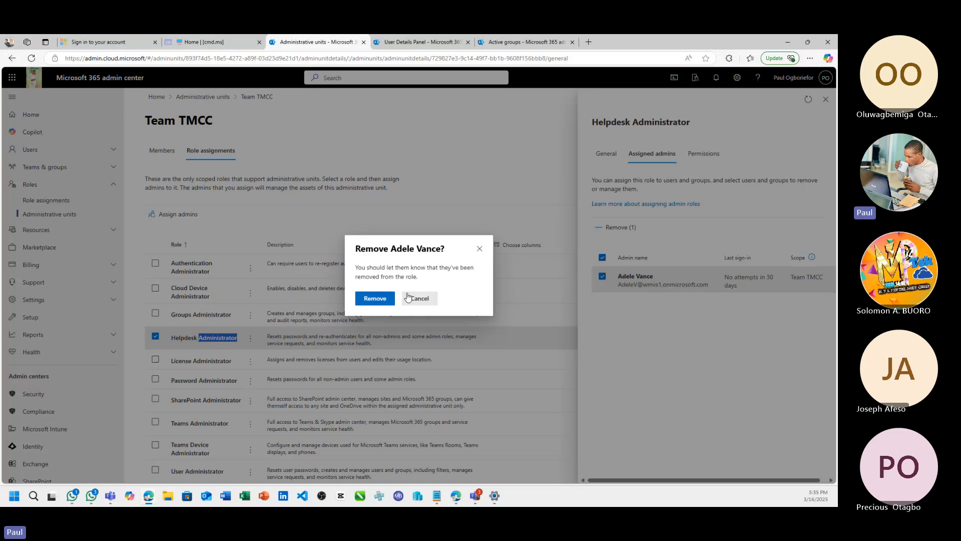
click(479, 251)
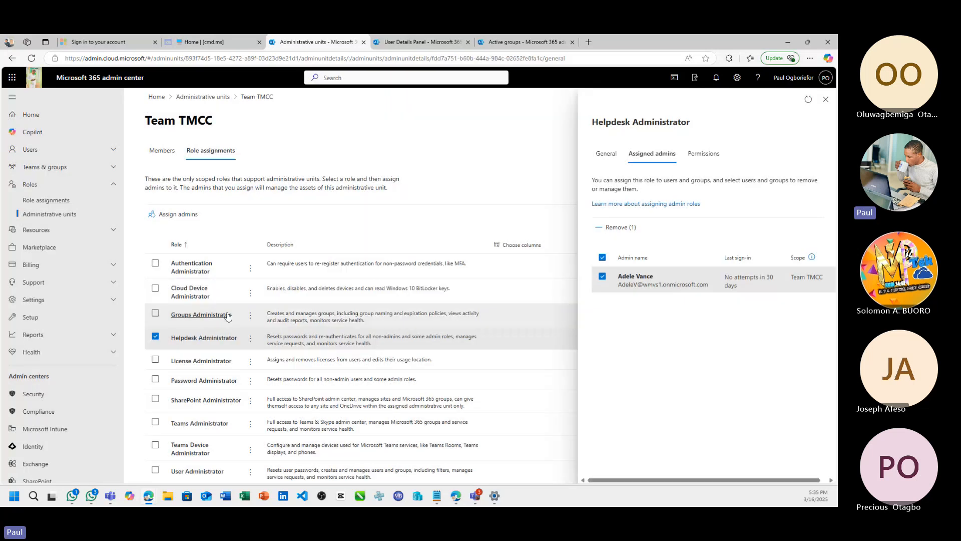
click(228, 315)
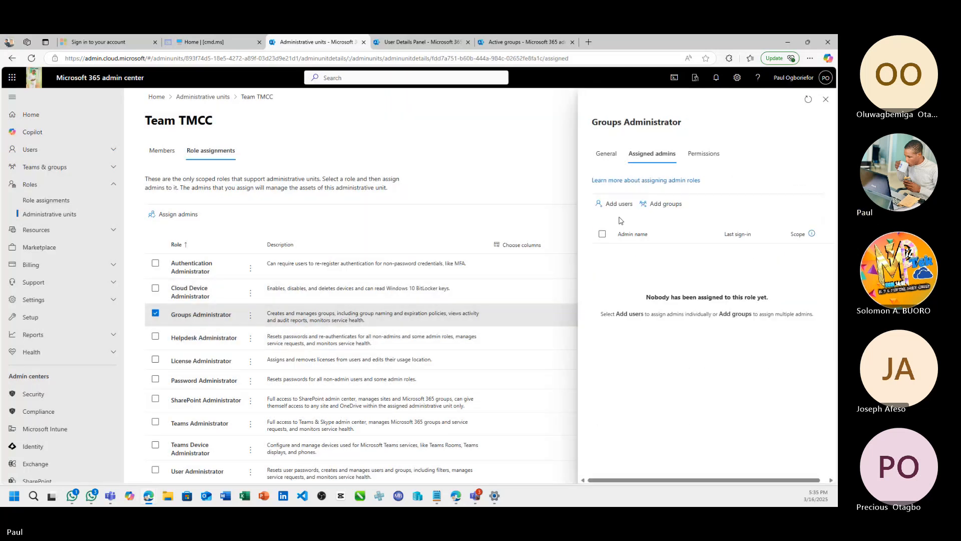
Step: Add the test user back as Groups Administrator scoped to Team TMCC
click(615, 203)
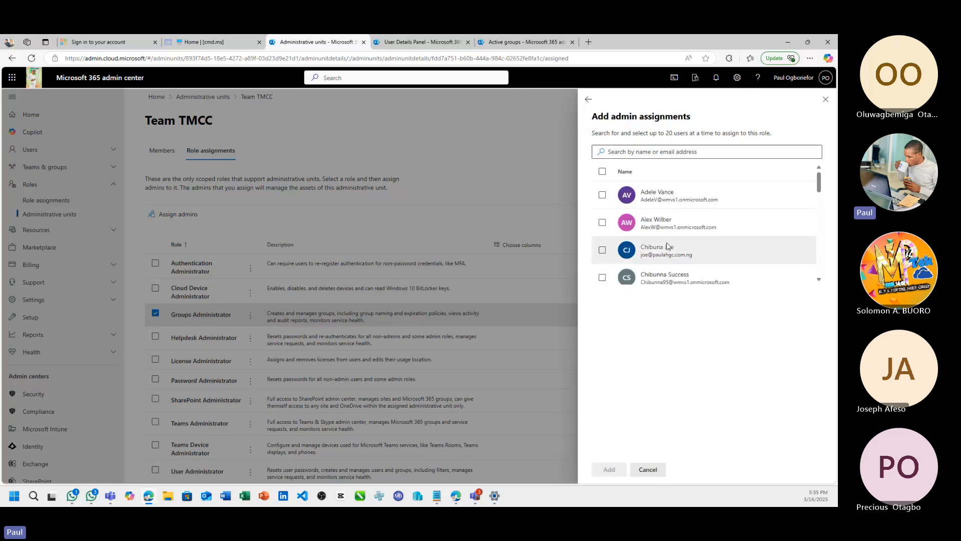
scroll(670, 247, down, 2)
scroll(669, 245, down, 2)
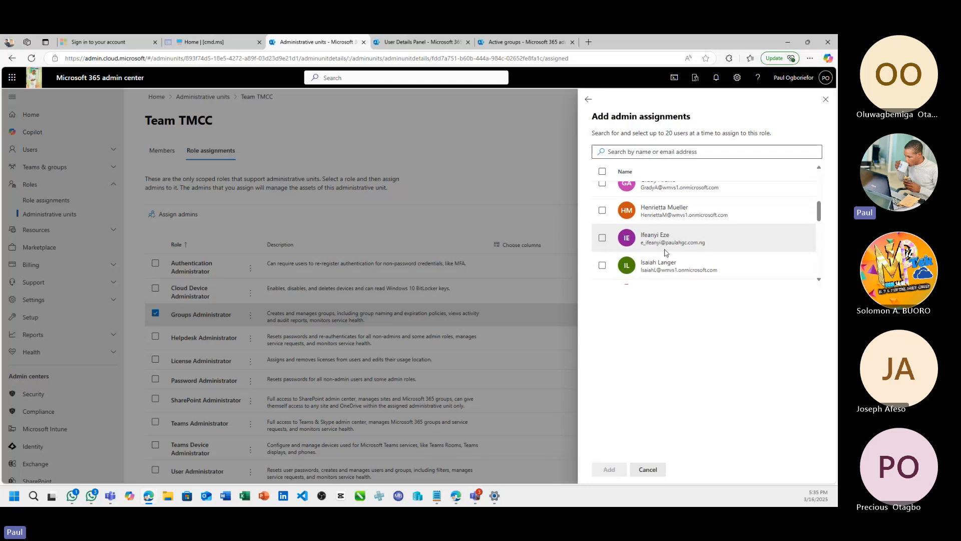
scroll(667, 248, down, 2)
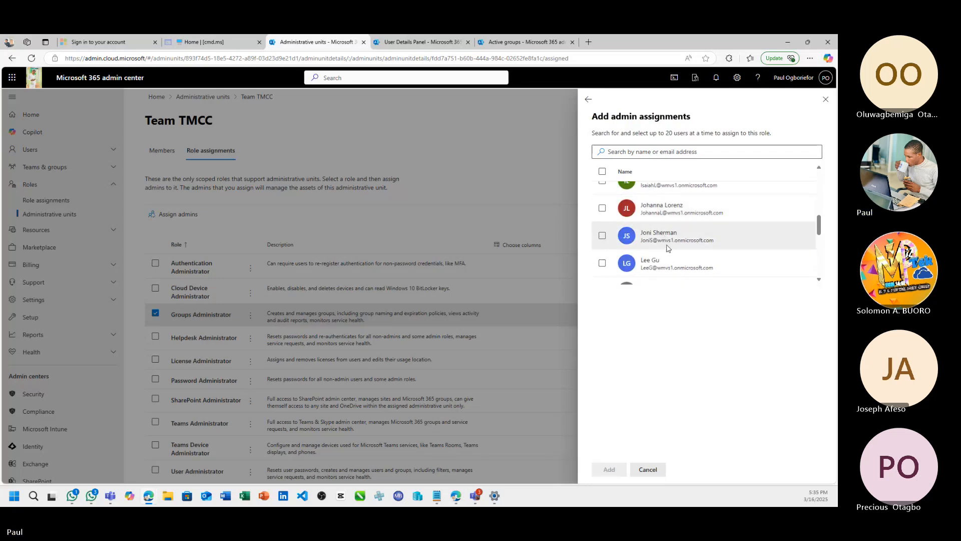
click(603, 236)
click(605, 470)
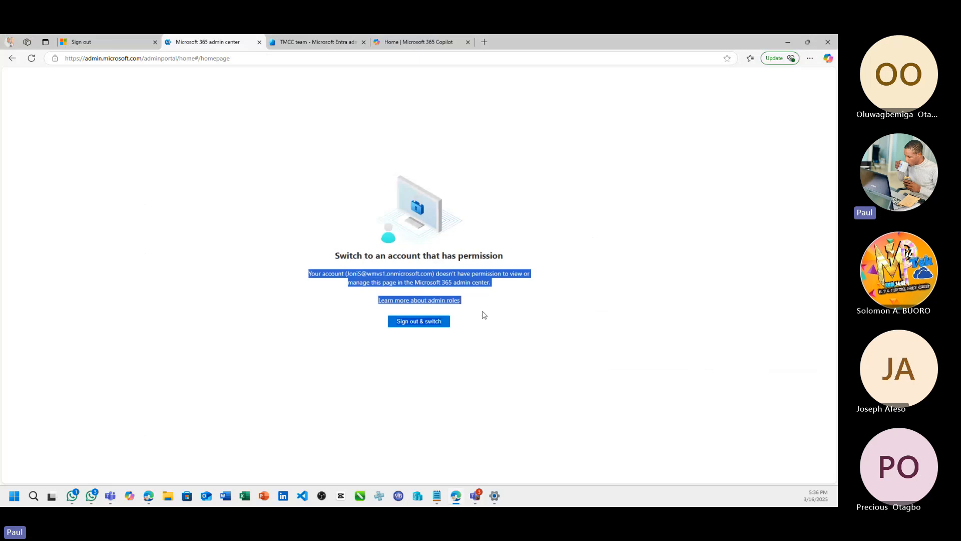
click(355, 314)
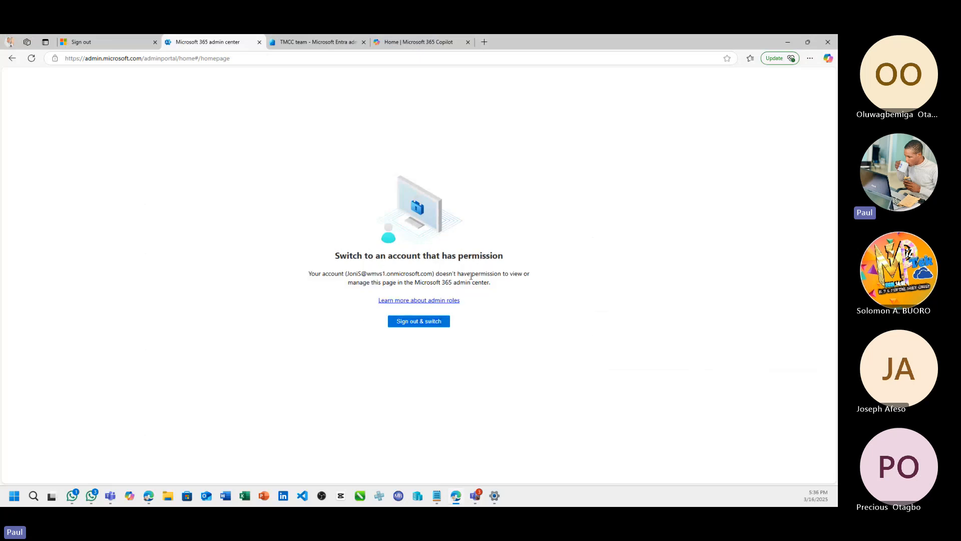
click(31, 58)
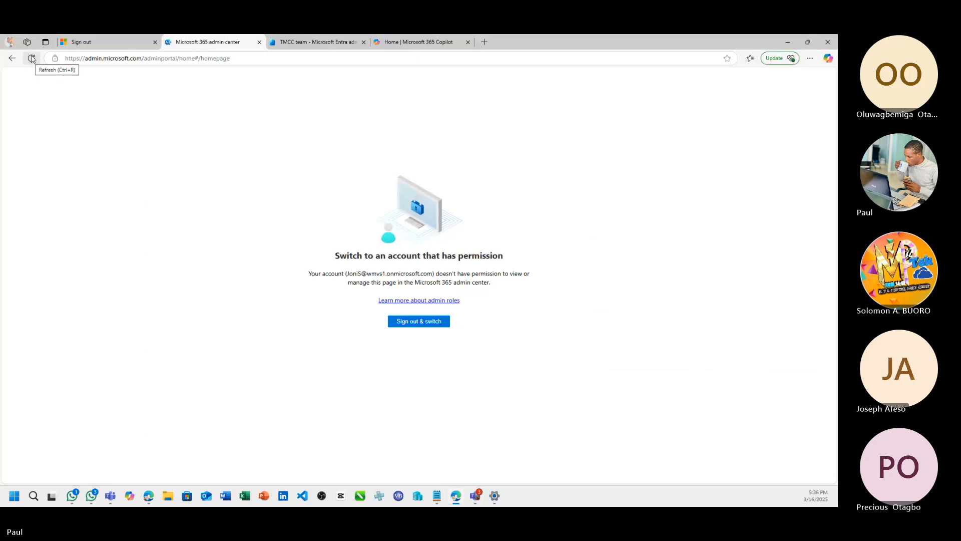
click(32, 59)
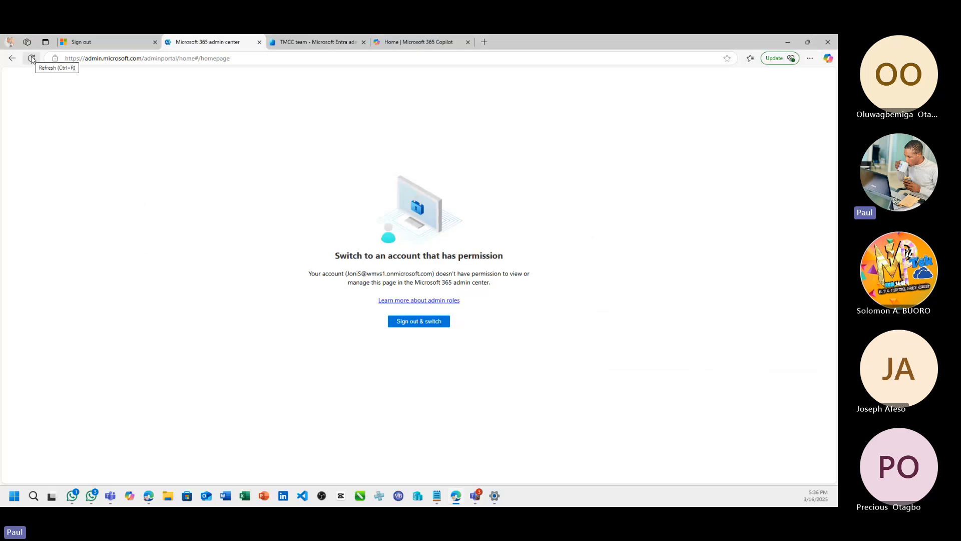
click(32, 59)
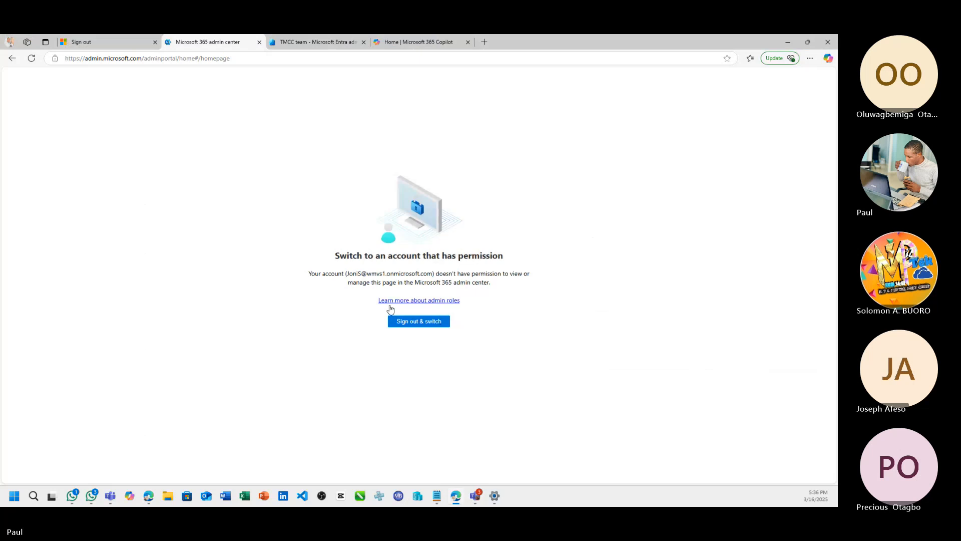
Step: Sign the test account out, reload admin.microsoft.com, and open the signed-in accounts list
click(403, 325)
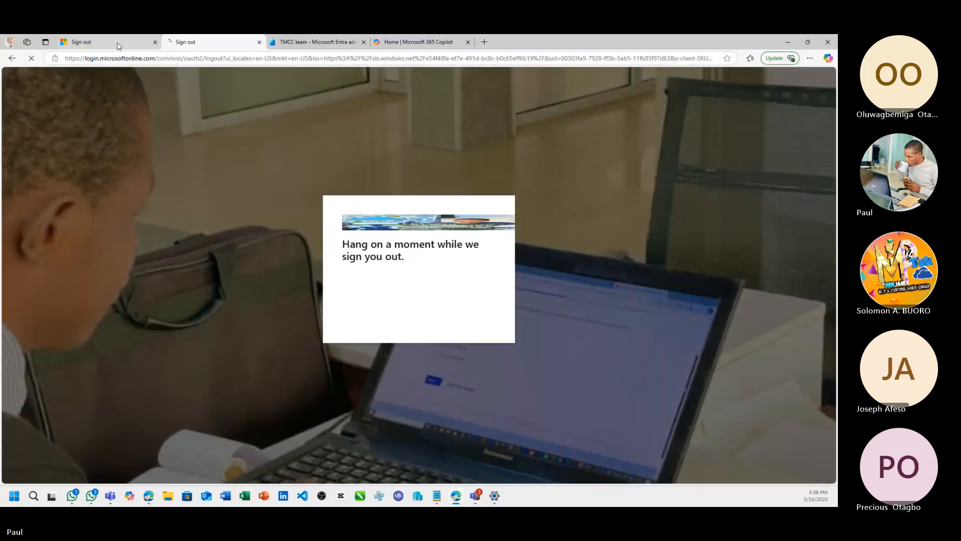
click(117, 43)
click(200, 36)
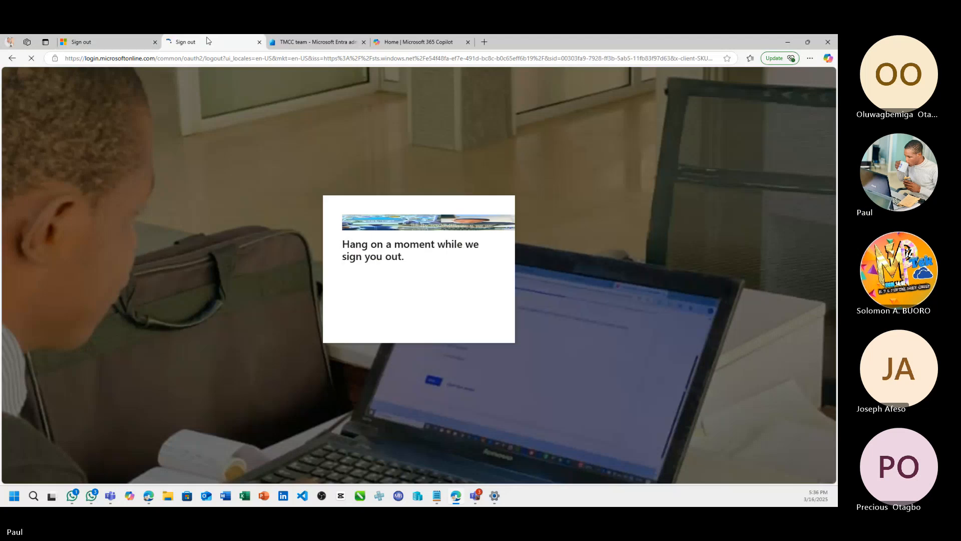
click(209, 59)
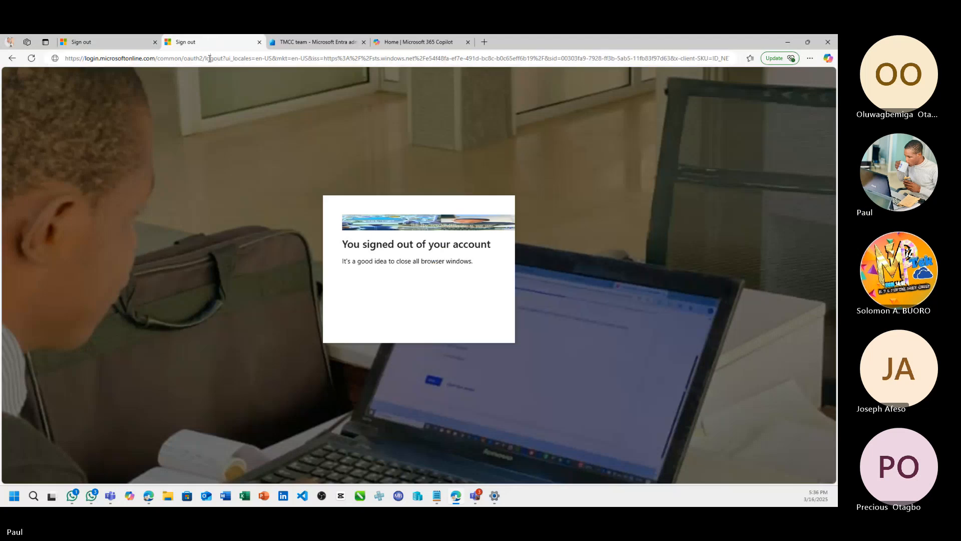
text(ad)
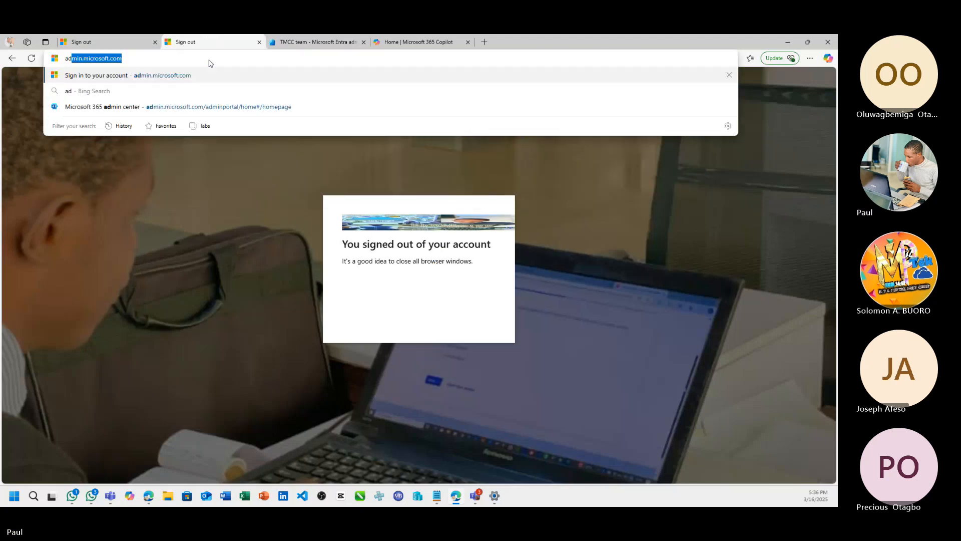
key(Return)
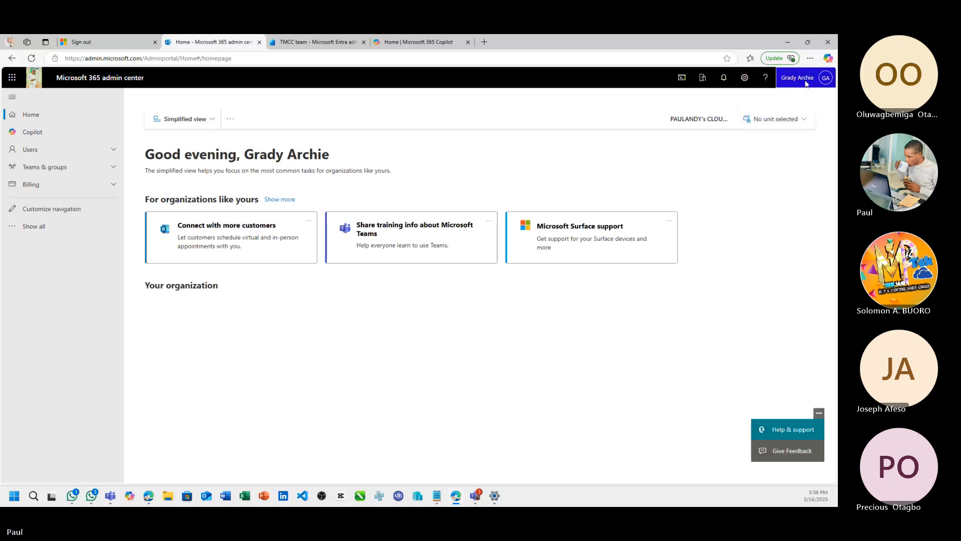
click(807, 81)
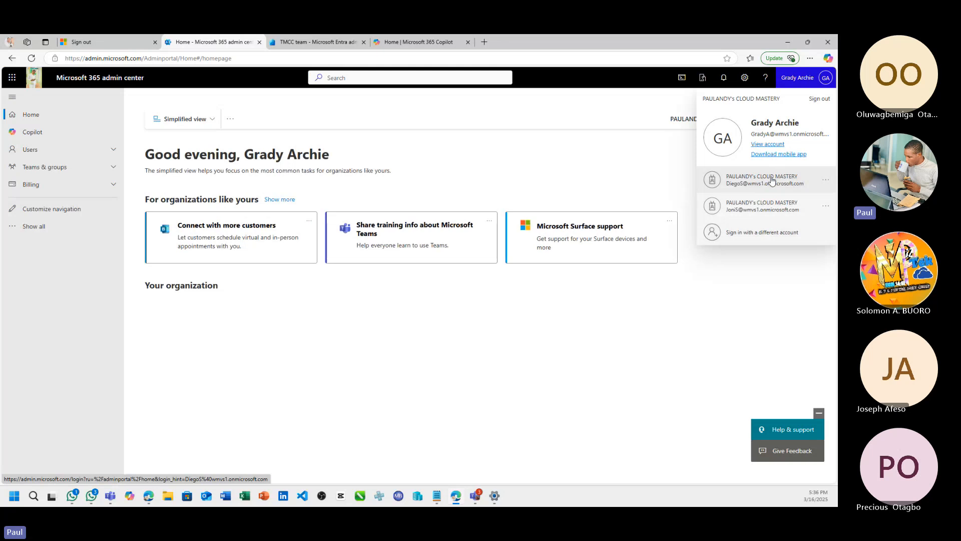
Step: Sign back in as the test user, whose simplified admin Home page now loads
click(761, 209)
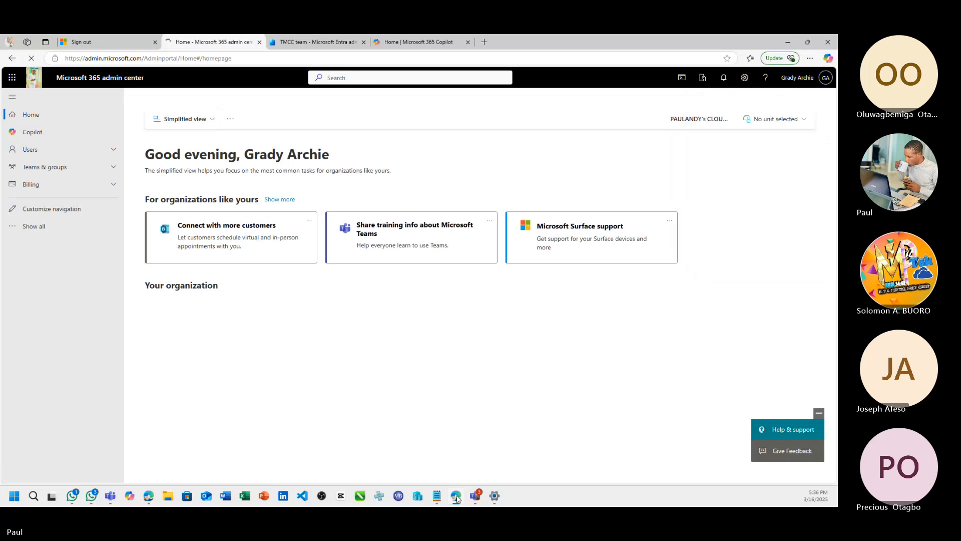
mouse_move(456, 498)
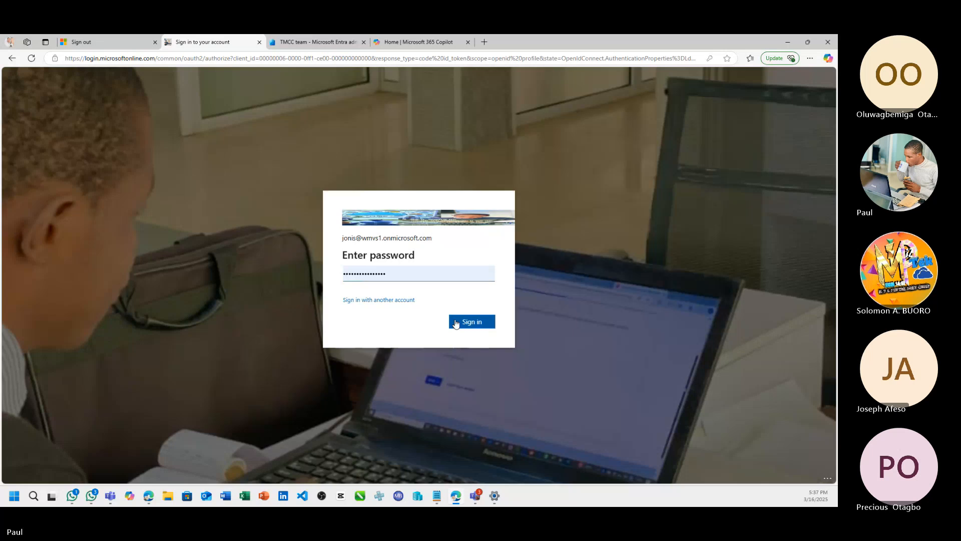
click(456, 322)
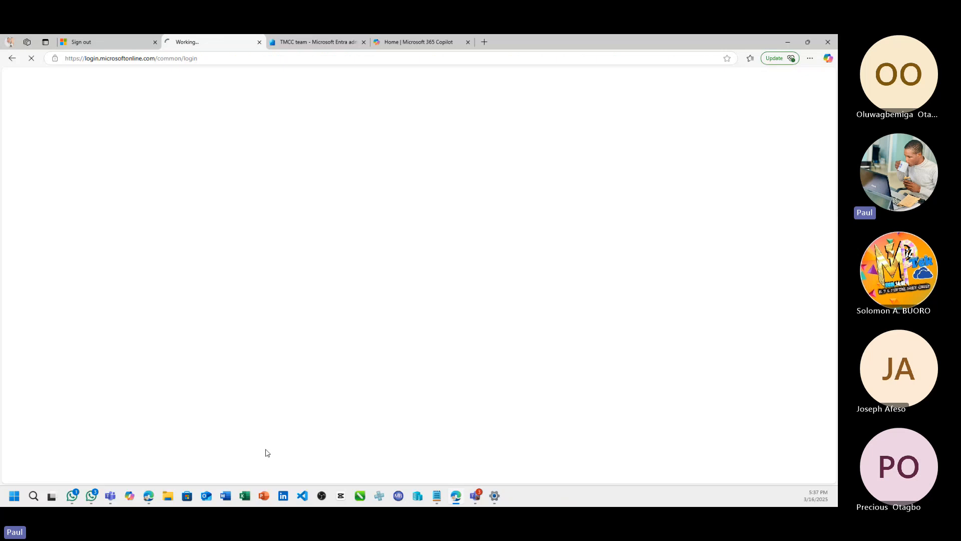
mouse_move(149, 499)
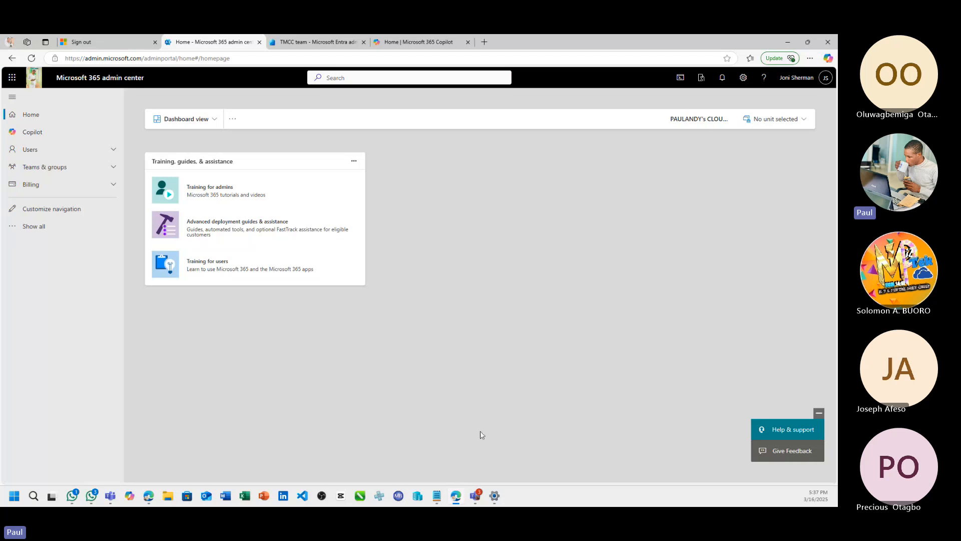
mouse_move(458, 496)
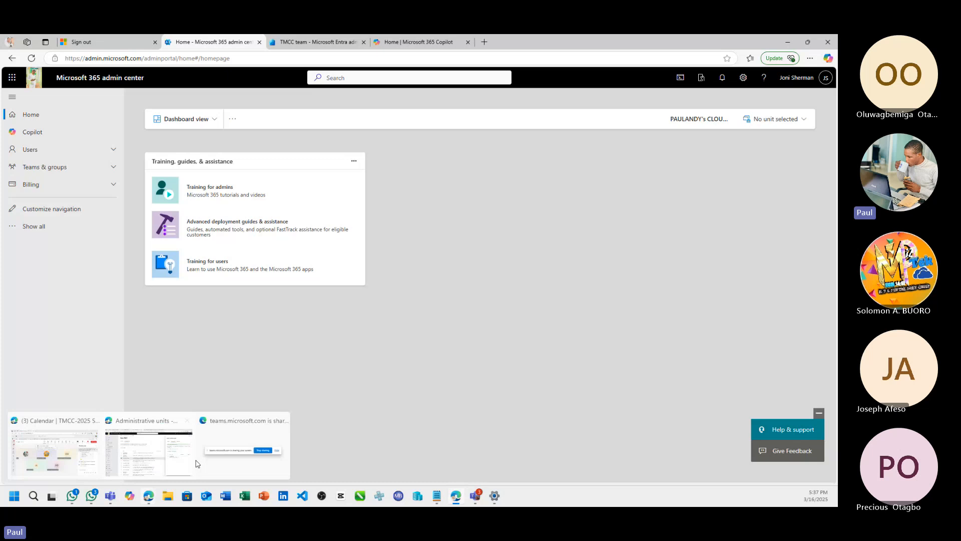
Step: Bring the administrator's window forward and close the Groups Administrator details panel
mouse_move(173, 456)
click(173, 457)
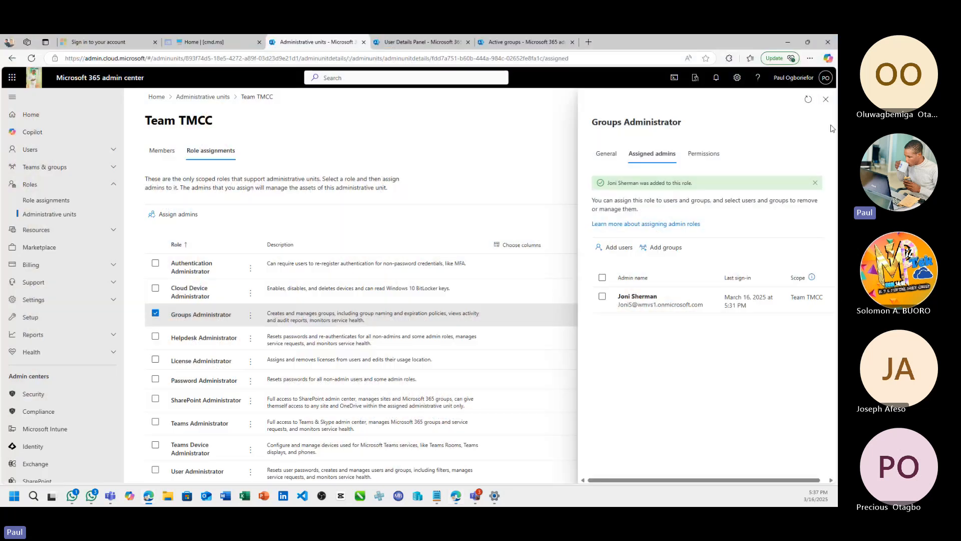
click(825, 99)
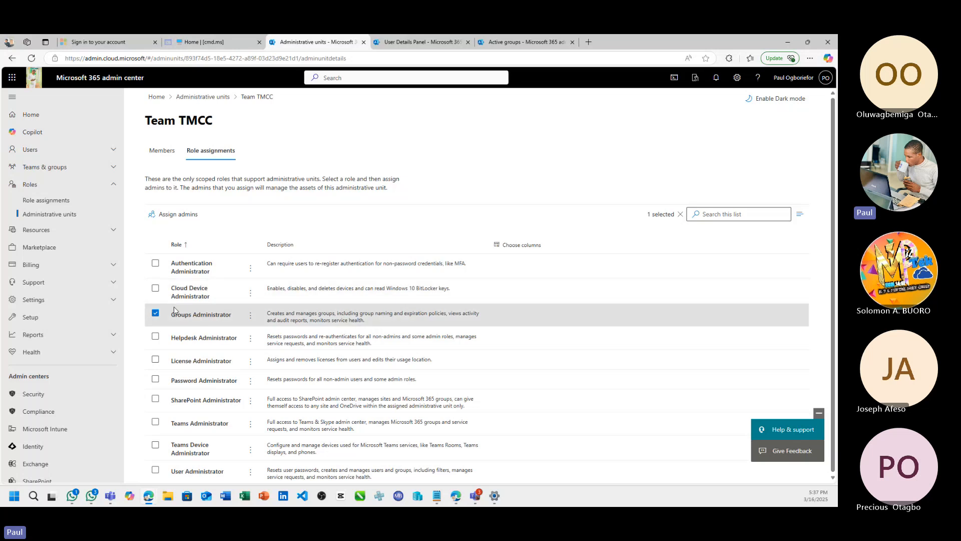
click(155, 312)
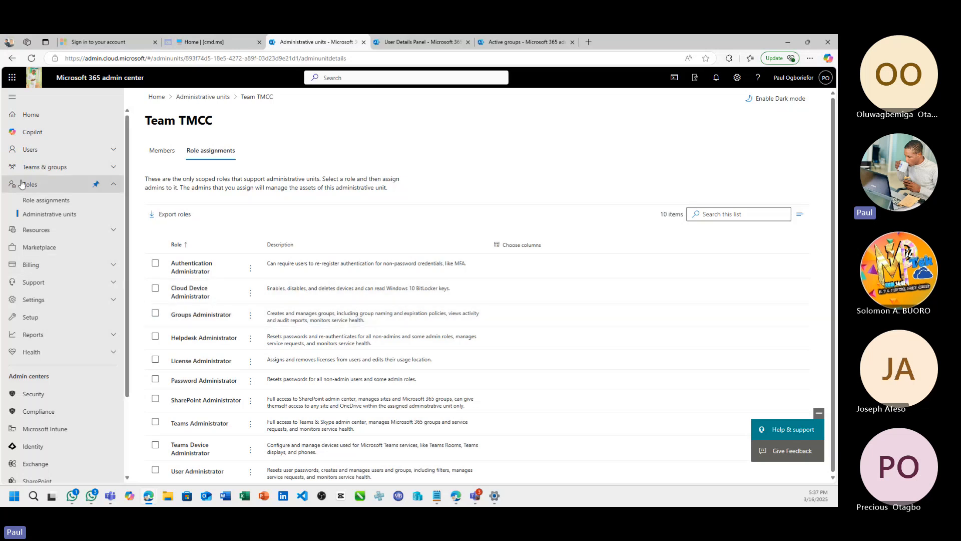
Step: Delete the Team TMCC administrative unit from the Administrative units list
click(34, 215)
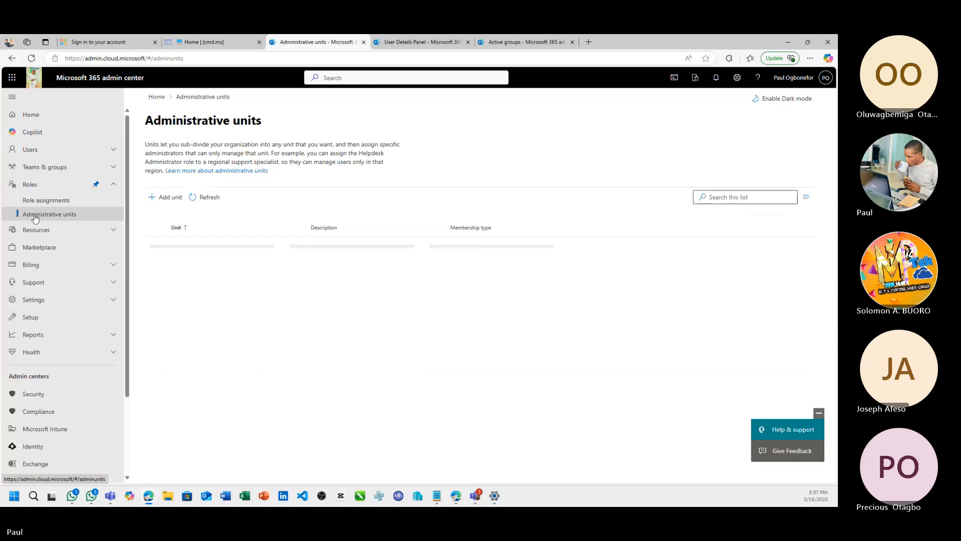
click(155, 246)
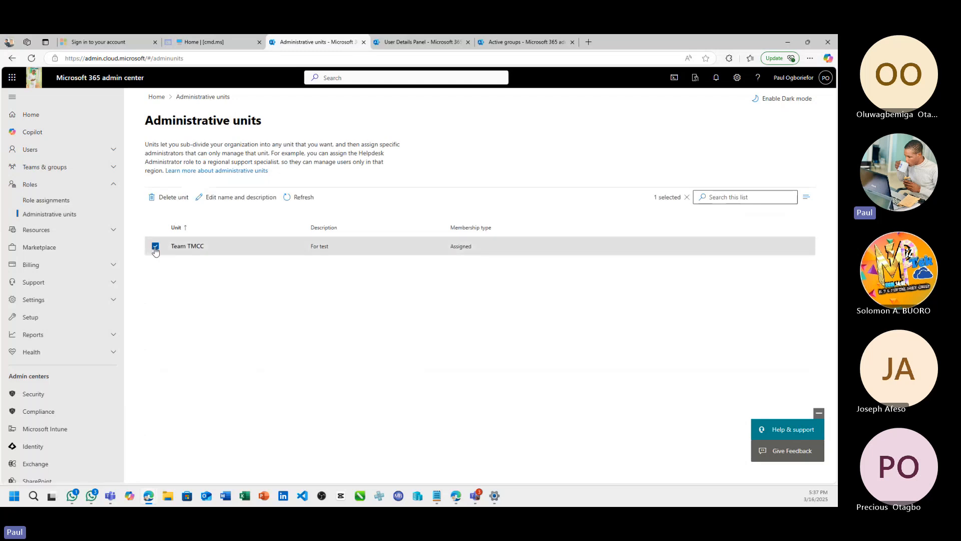
click(171, 198)
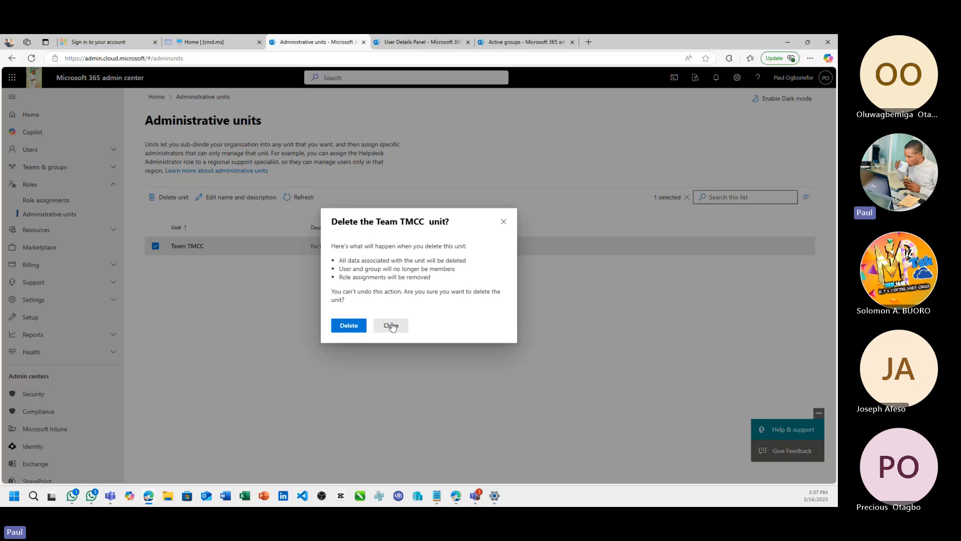
click(340, 327)
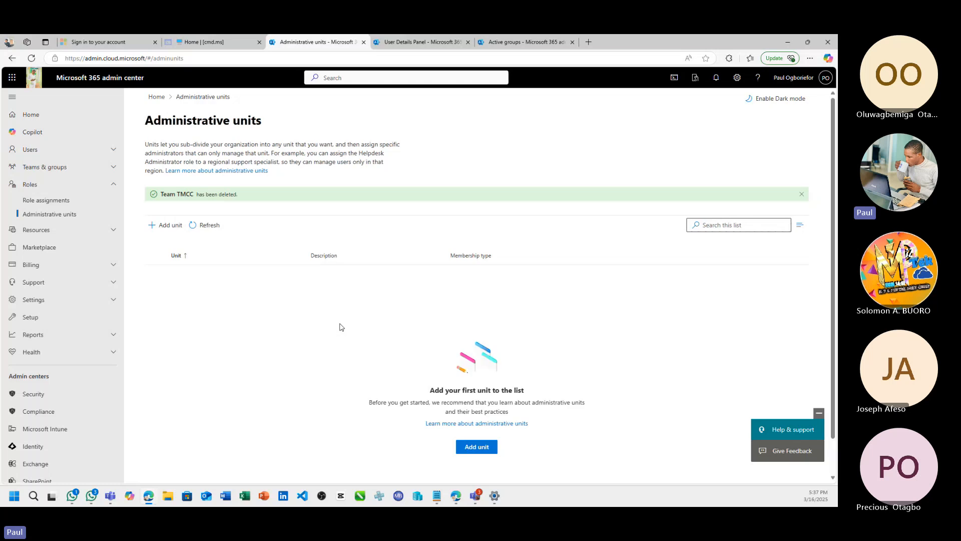
click(454, 496)
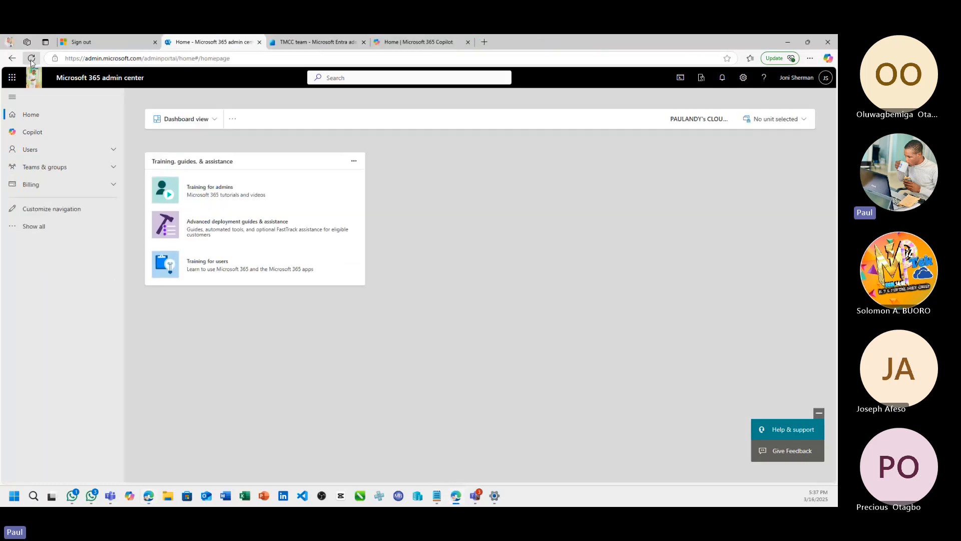
Step: Refresh the test user's page and switch to the other signed-in test account
click(31, 59)
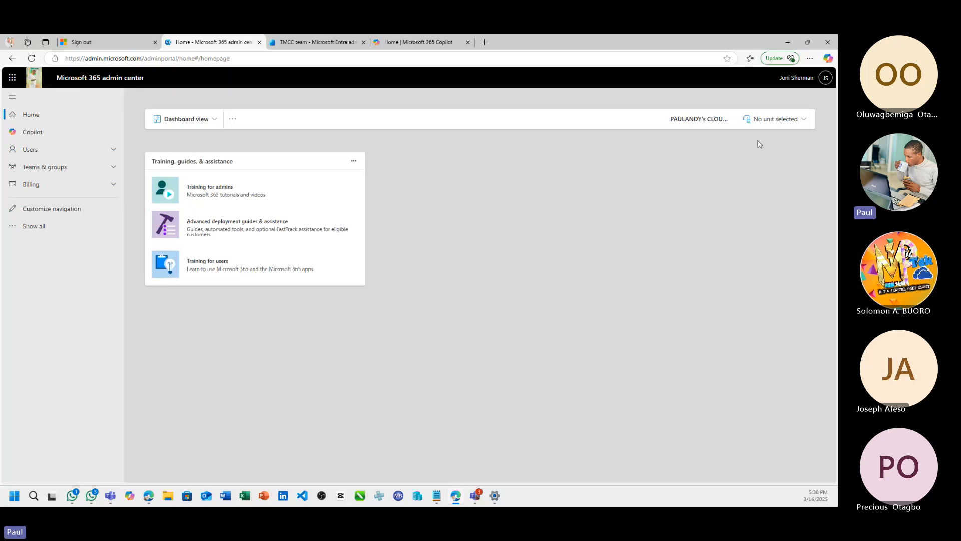
click(822, 80)
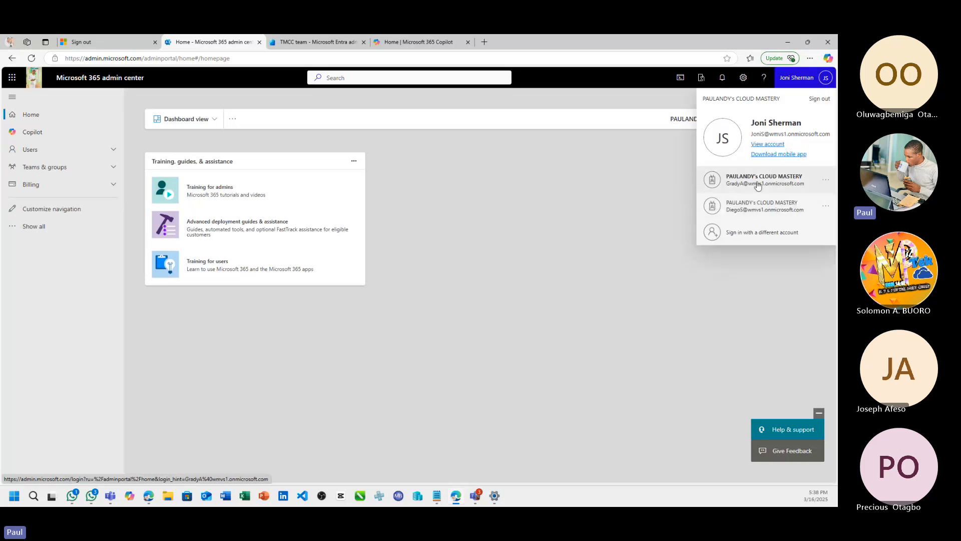
click(758, 185)
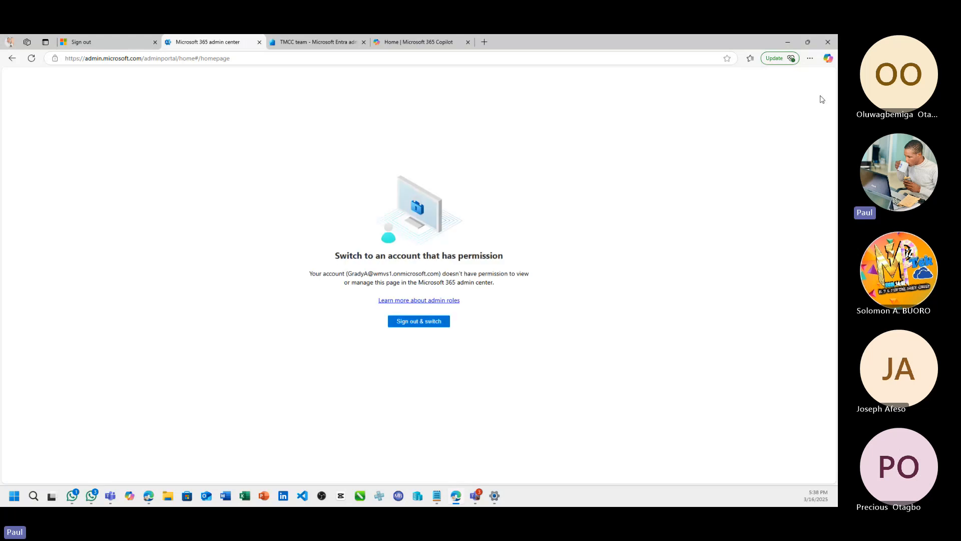
Step: Sign out and switch accounts, then load admin.microsoft.com
click(393, 325)
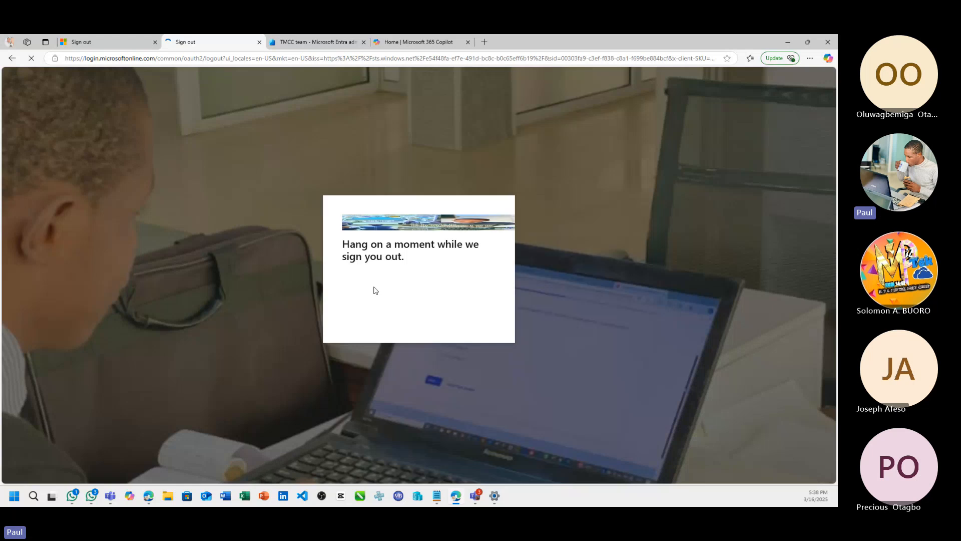
click(225, 58)
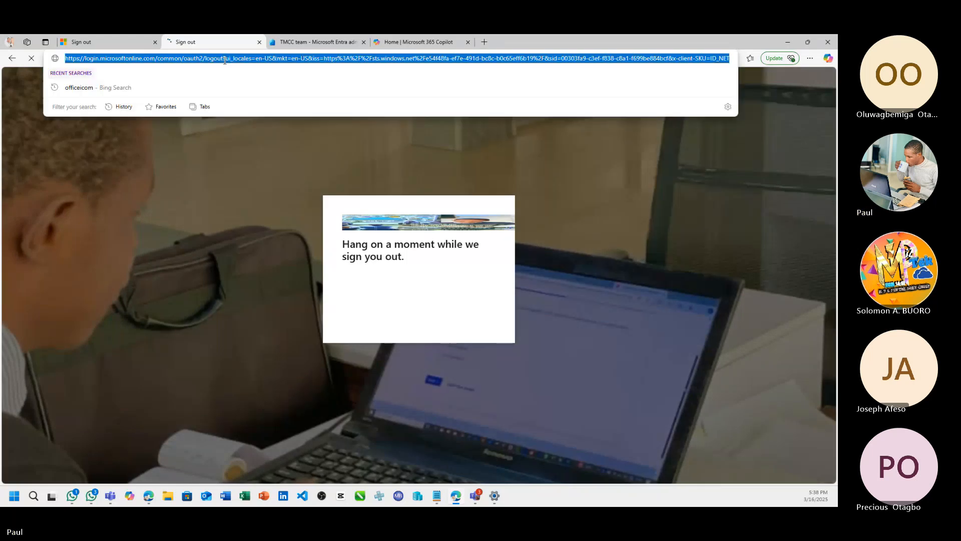
text(admin.microsoft.com)
key(Return)
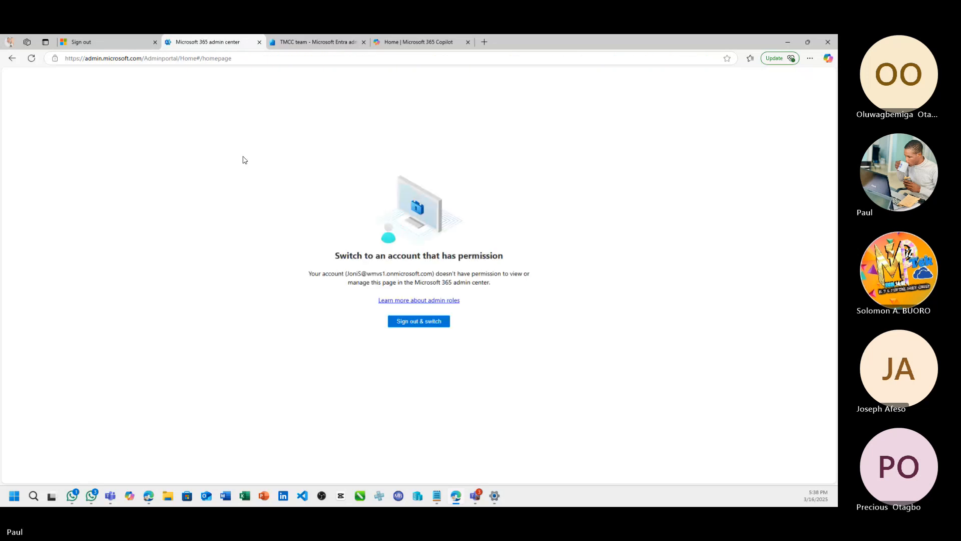
Step: Highlight the permission-denied message showing the original test user lost admin access
drag(340, 256, 450, 332)
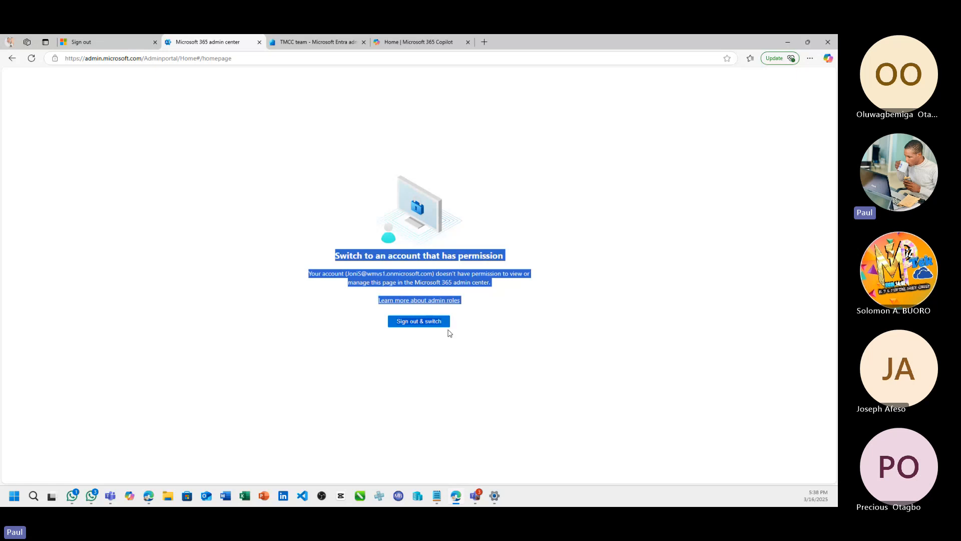
right_click(450, 333)
click(595, 336)
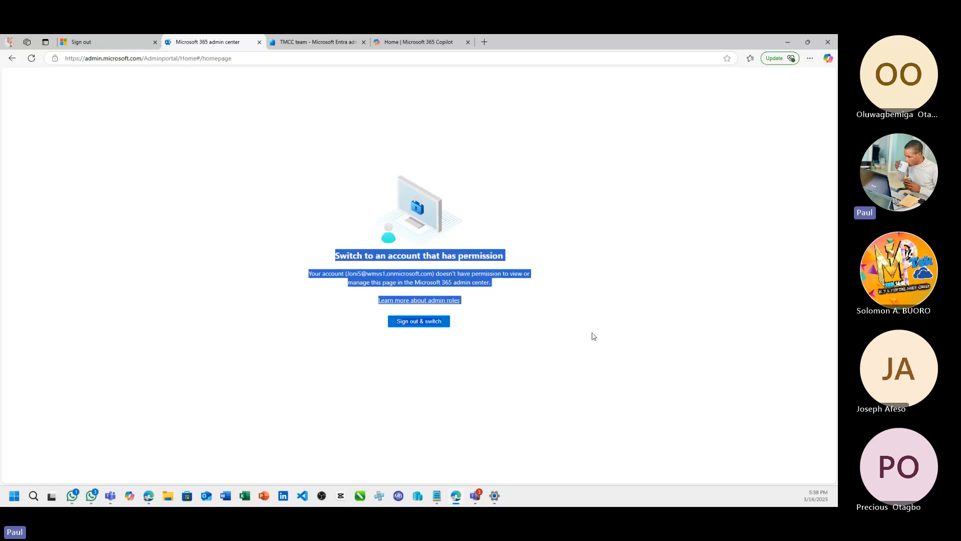
click(316, 245)
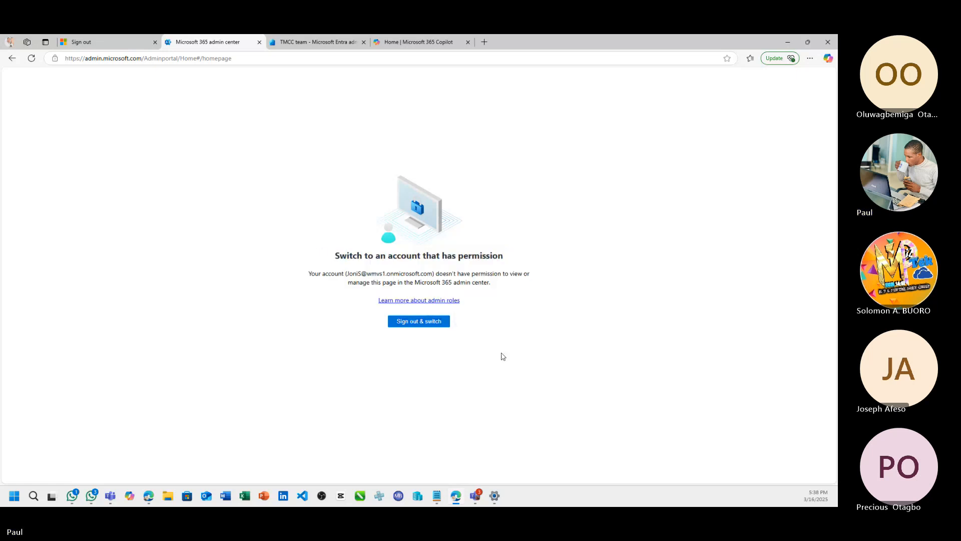
drag(502, 354, 307, 270)
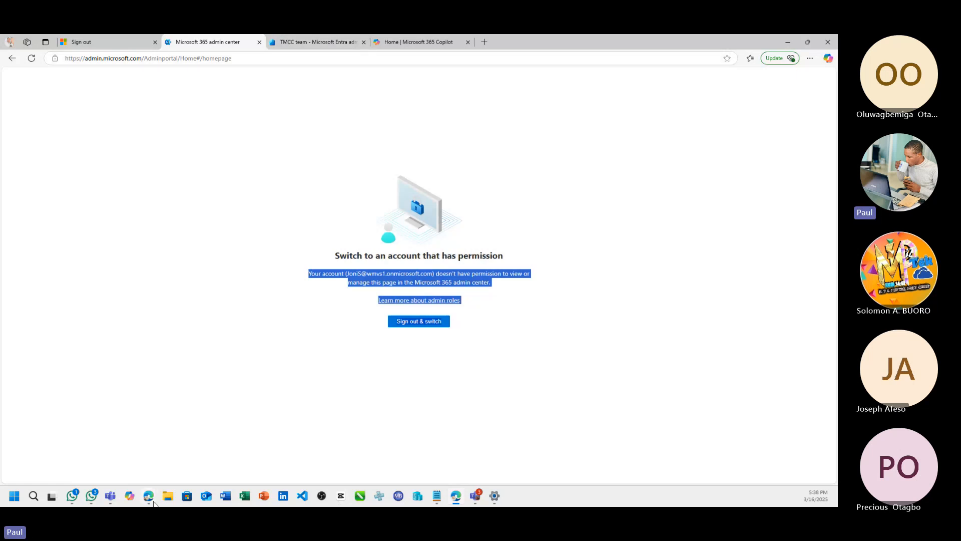
Step: Return to the empty Administrative units page and show Copilot's admin roles versus units answer
mouse_move(150, 496)
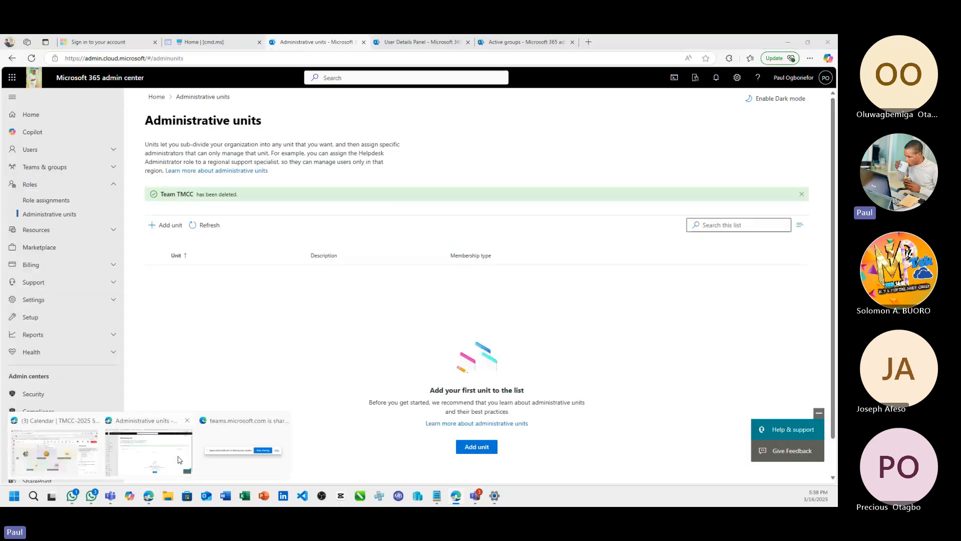
click(179, 459)
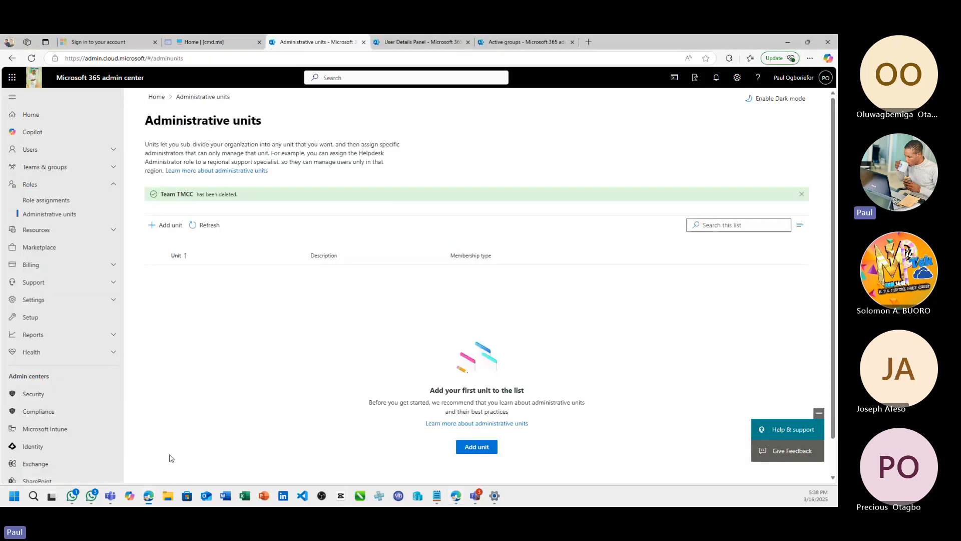
click(828, 58)
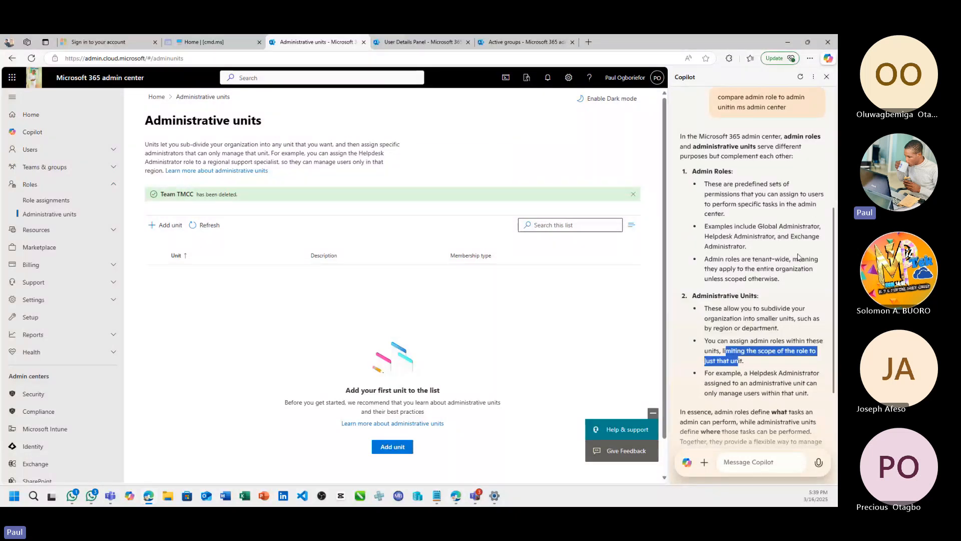
scroll(710, 211, down, 2)
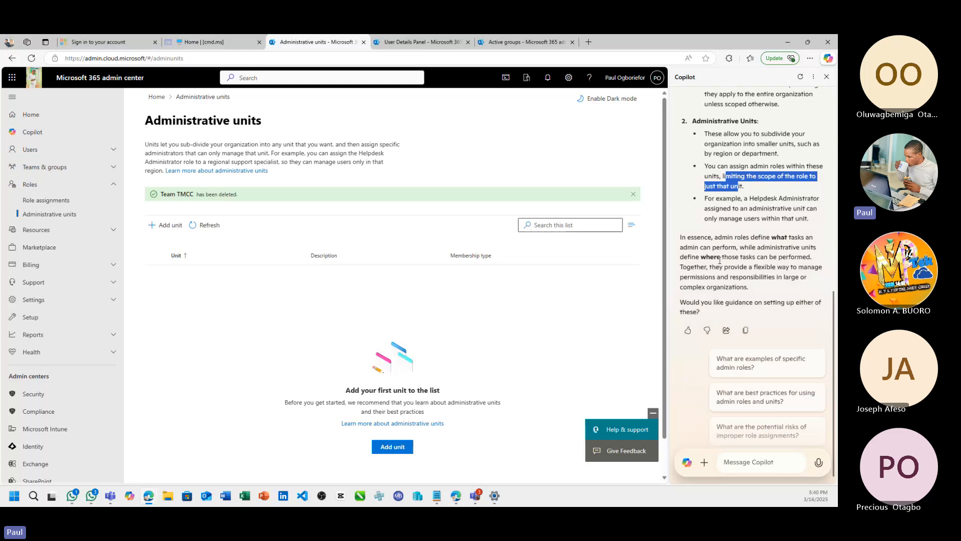
click(812, 259)
drag(812, 259, 748, 257)
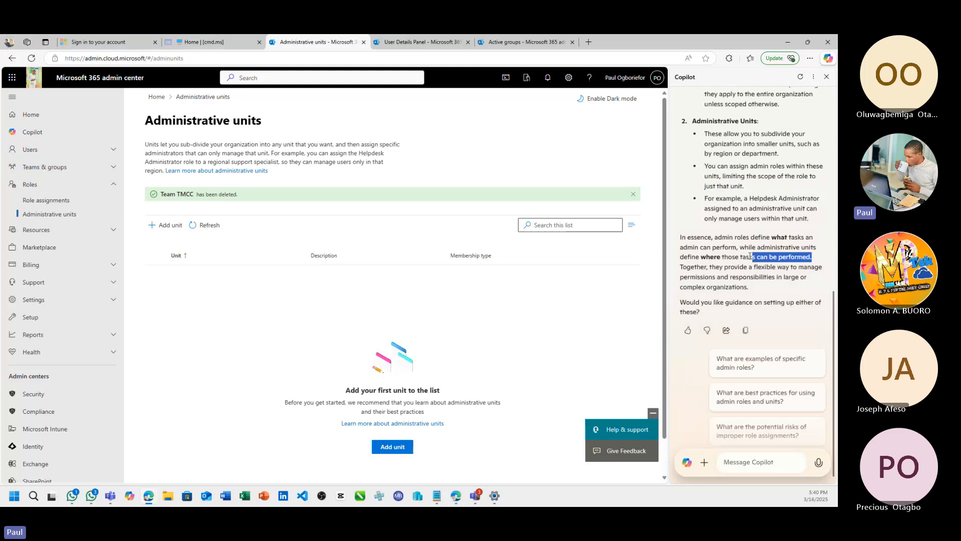
double_click(711, 257)
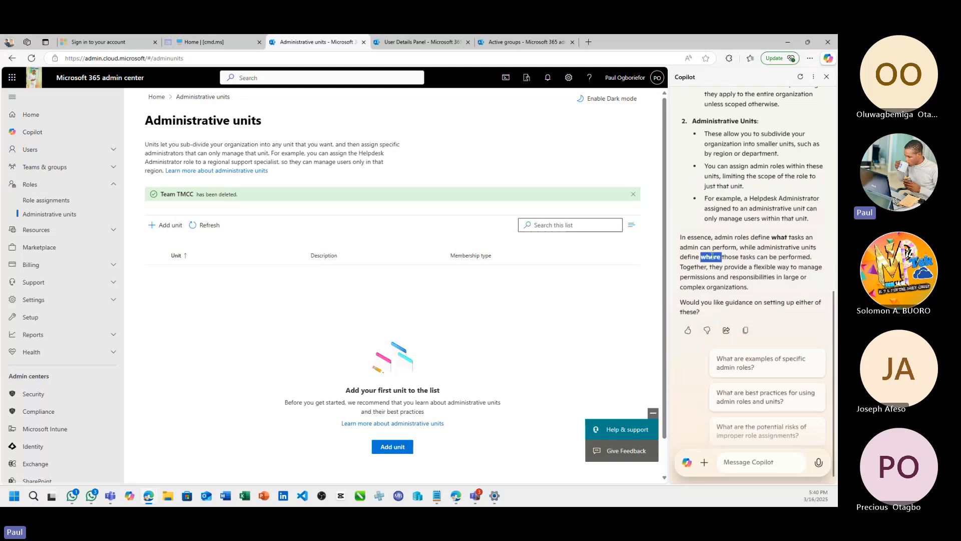
double_click(778, 237)
click(708, 265)
scroll(696, 299, down, 1)
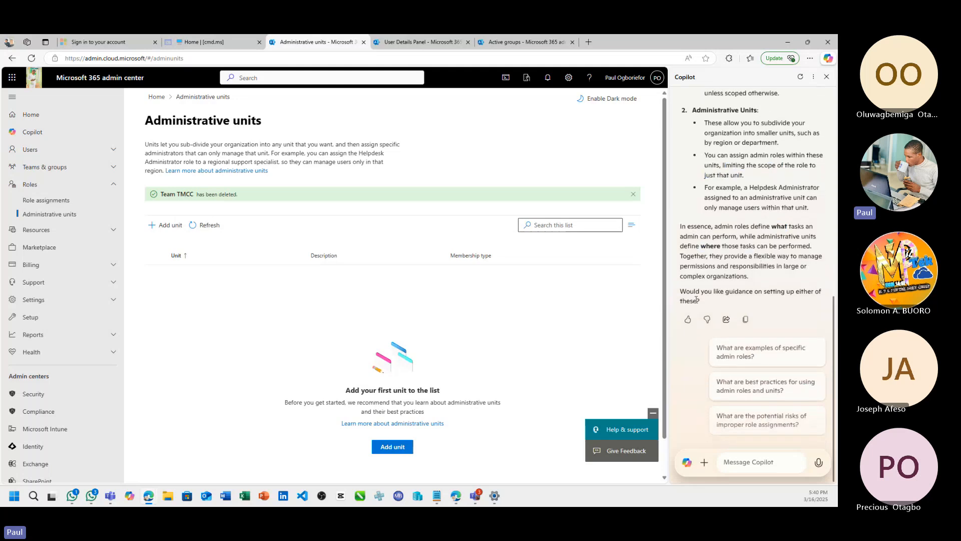
scroll(697, 299, up, 7)
scroll(696, 299, up, 2)
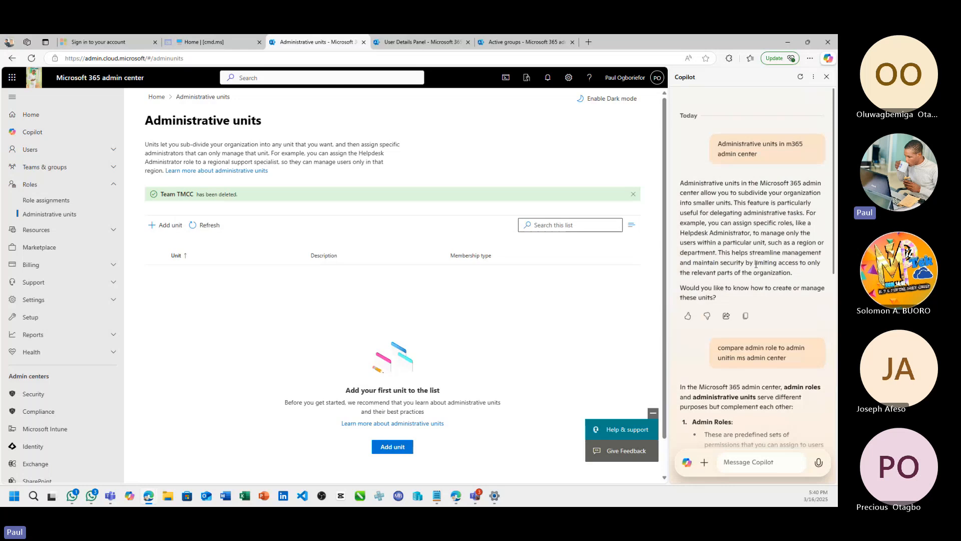
scroll(756, 264, down, 10)
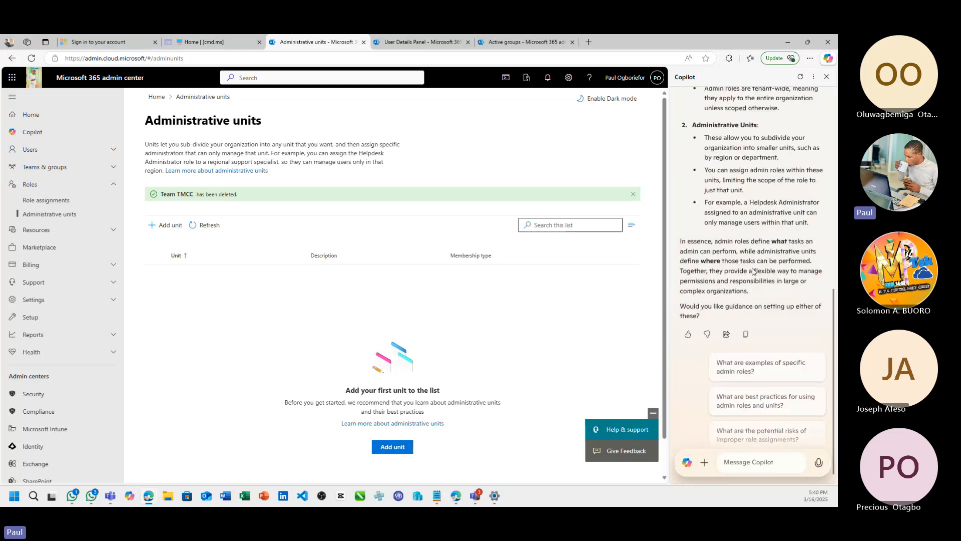
scroll(753, 271, up, 10)
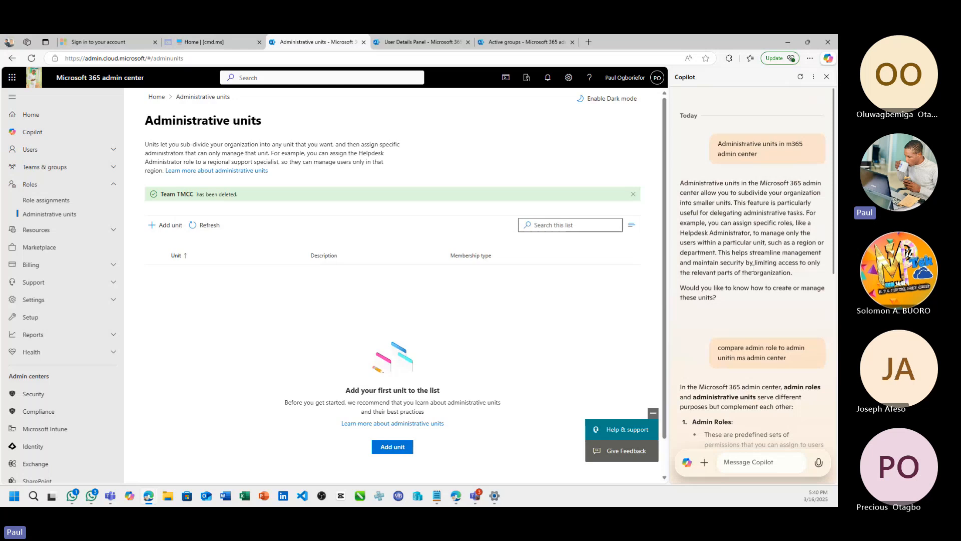
scroll(753, 269, down, 10)
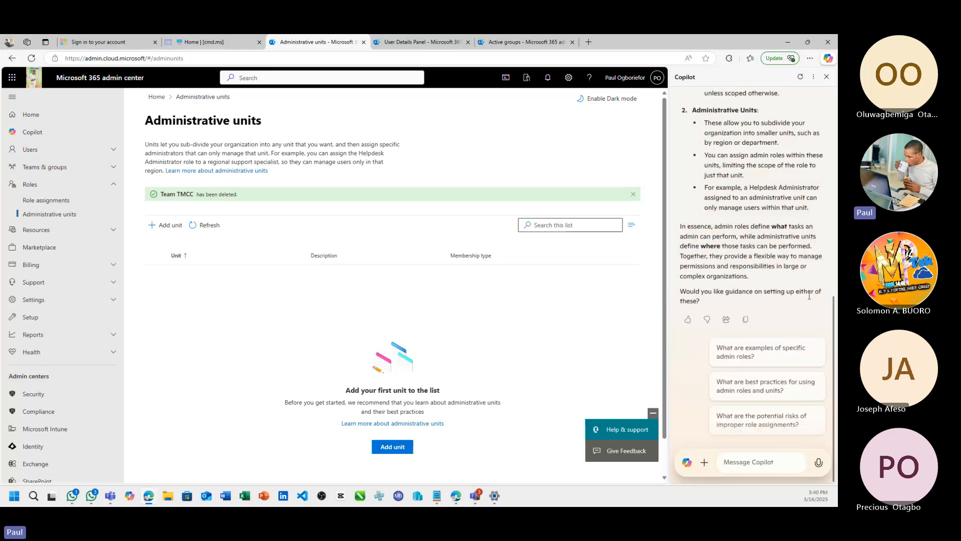
drag(706, 307, 682, 304)
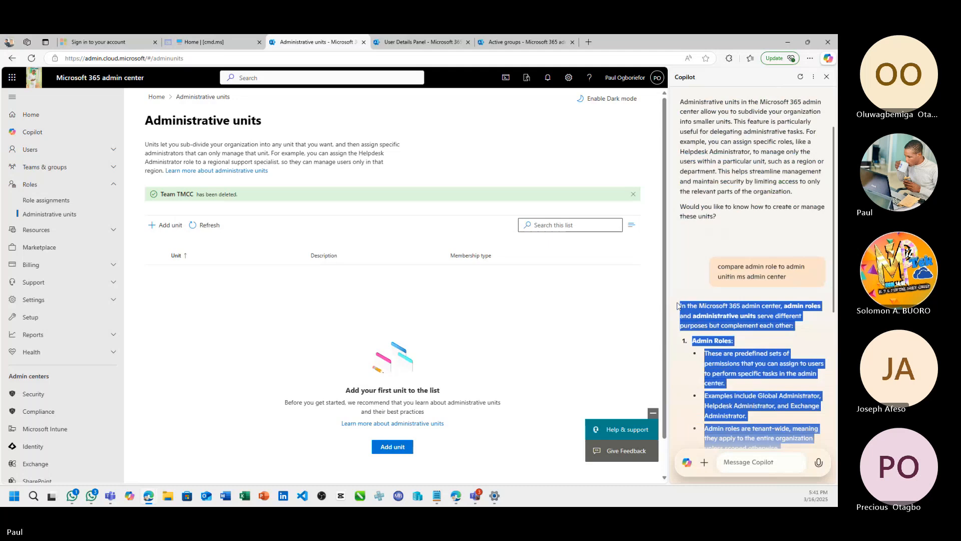